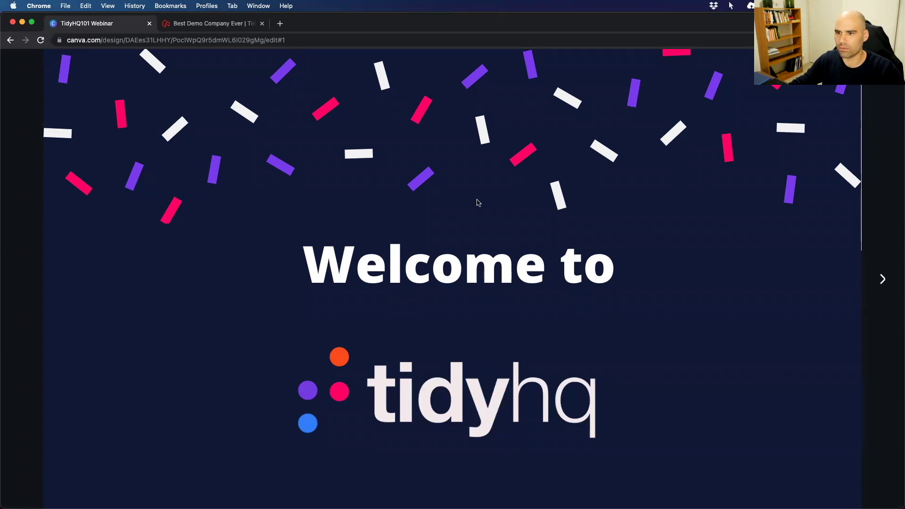
Advance the Canva deck from the welcome slide to 'Features we'll cover today'.
left_click(882, 280)
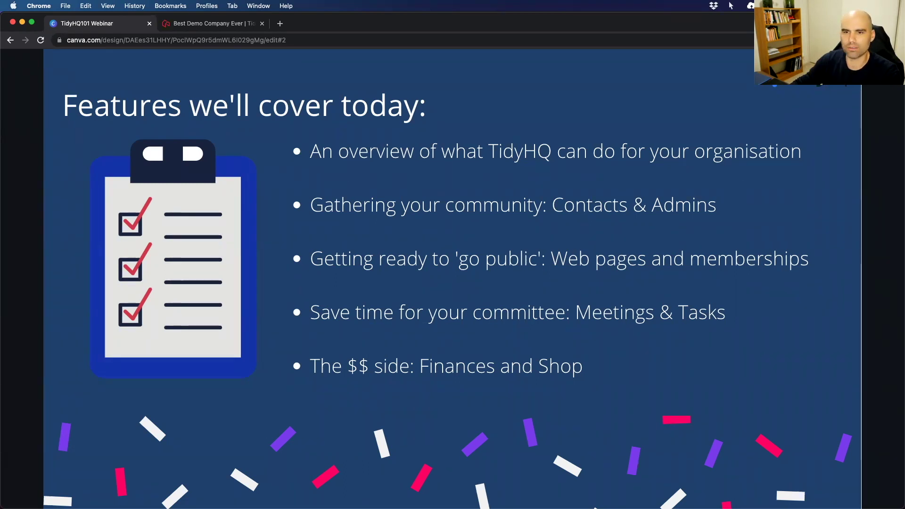
Advance the presentation to slide 3, Housekeeping.
key("Right")
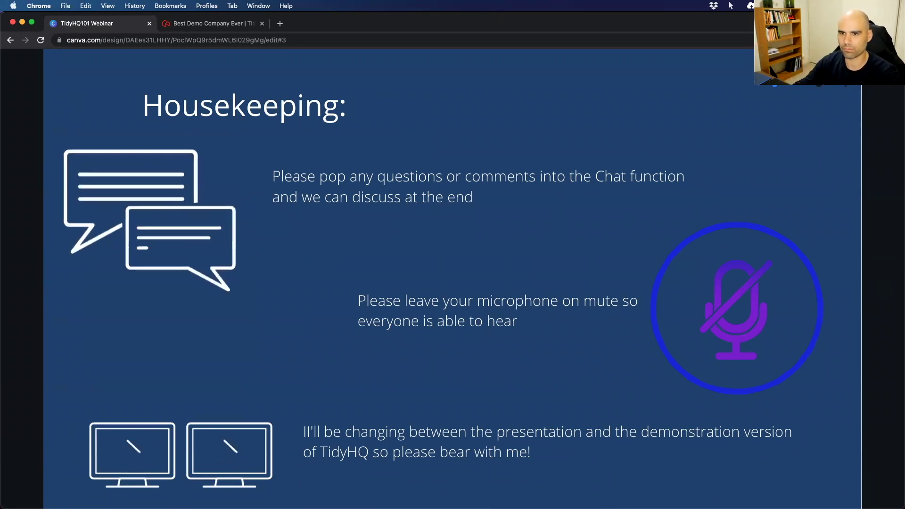
Advance to slide 4, 'Gathering your community: Contacts & Admins'.
key("Right")
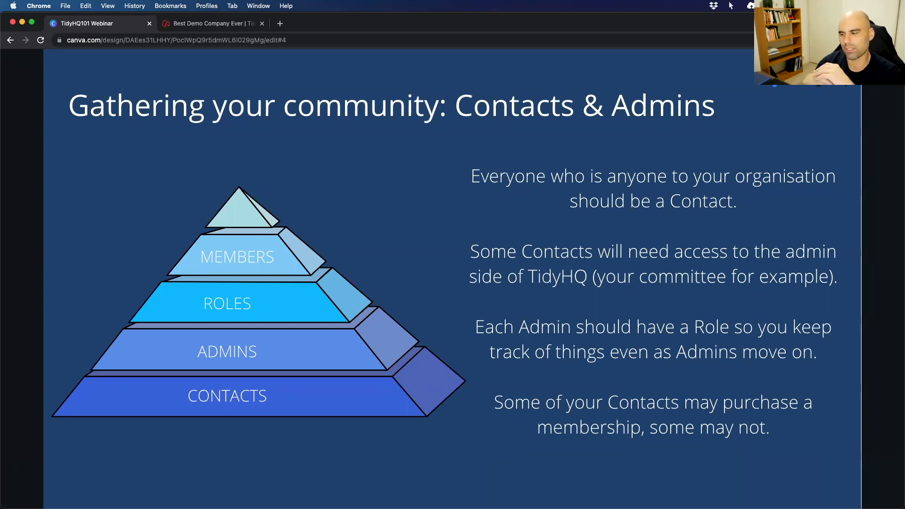
Show the admin feature access slide, then switch to the Best Demo Company Ever website tab.
key("Right")
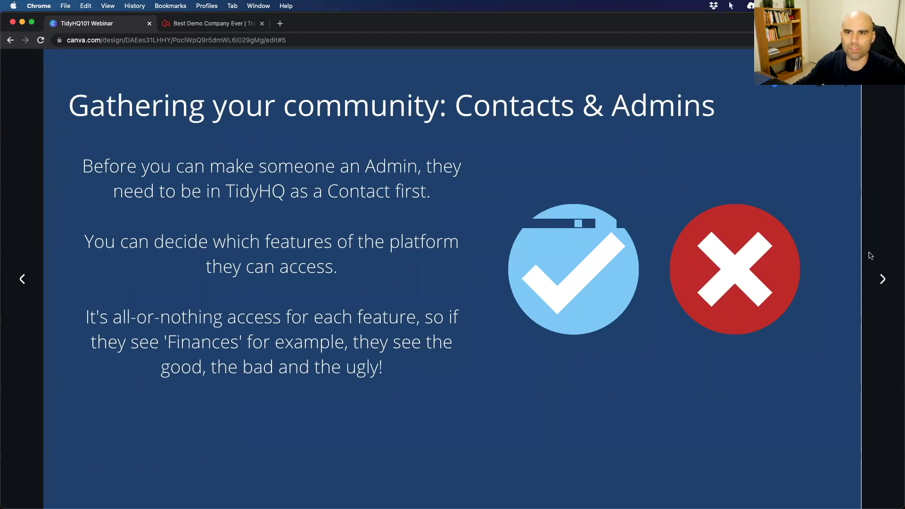
left_click(203, 26)
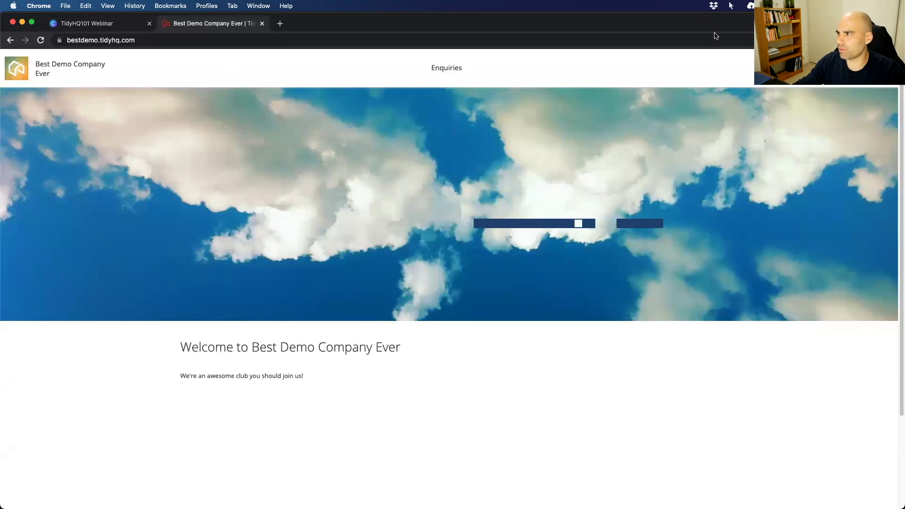
Highlight the demo site's full https address and its domain name in the address bar.
left_click(877, 68)
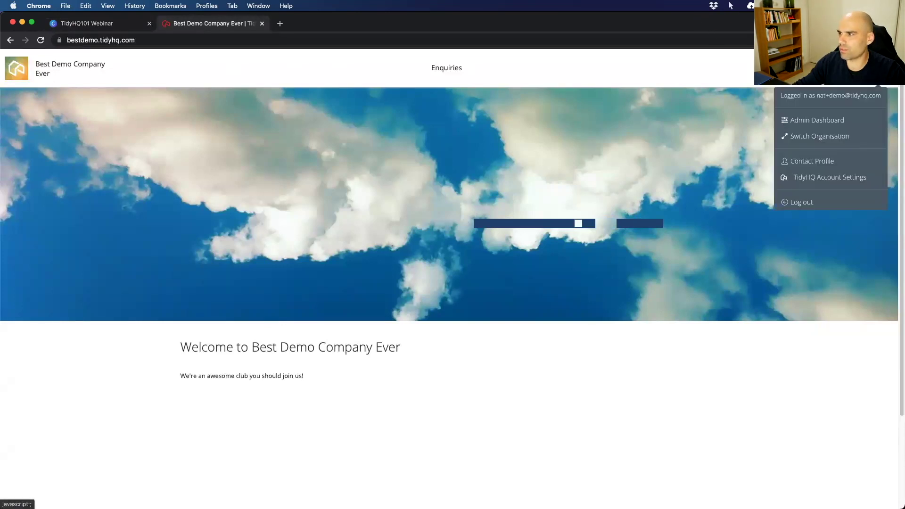
left_click(70, 40)
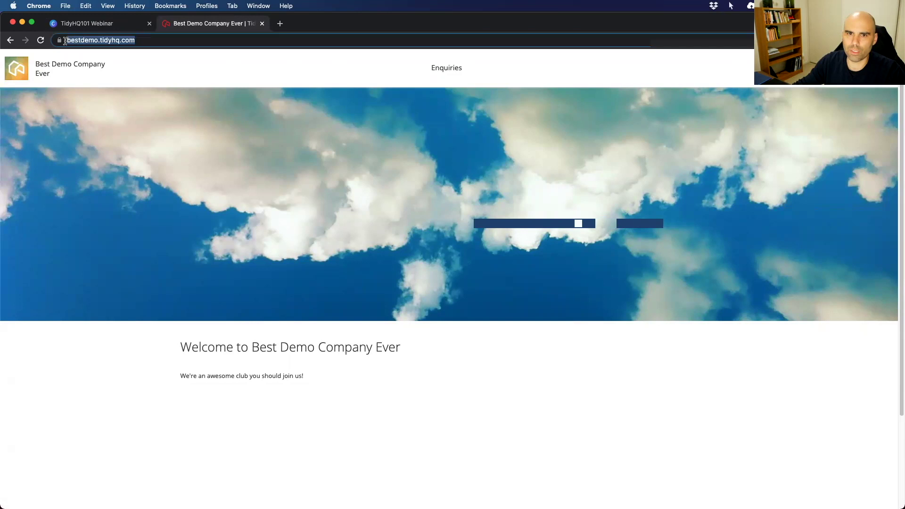
left_click(89, 41)
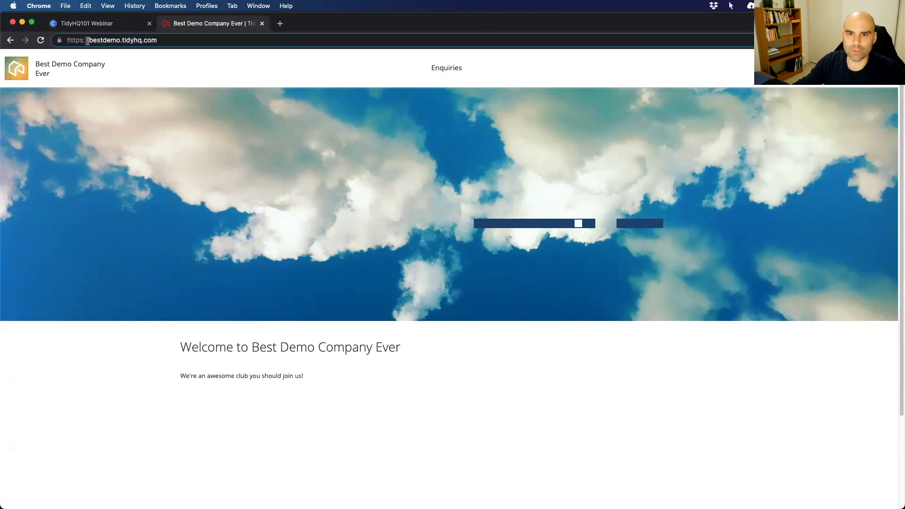
left_click_drag(88, 40, 178, 39)
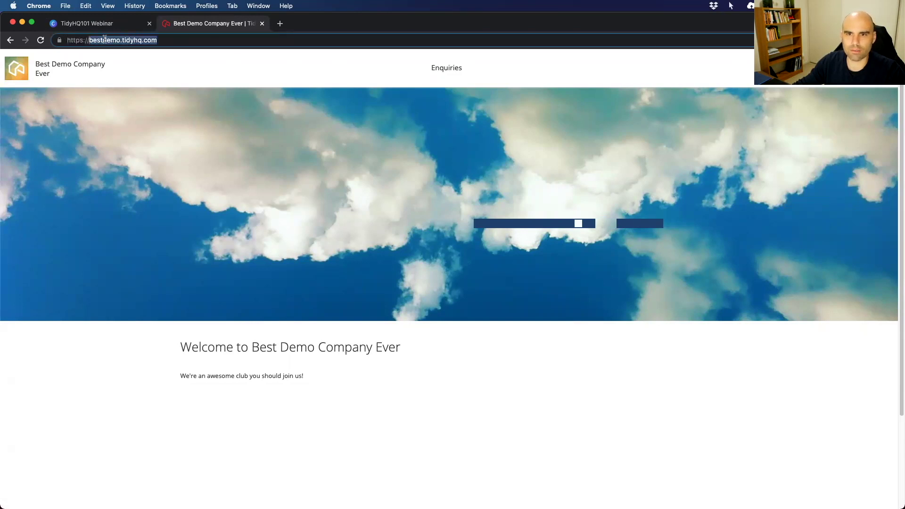
left_click(164, 40)
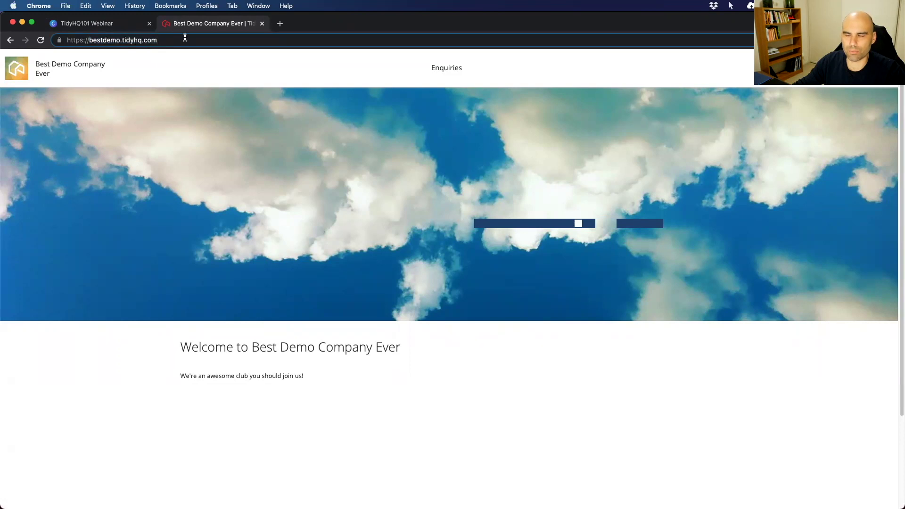
Switch organisation to Best Demo Company Ever's admin dashboard.
left_click(878, 69)
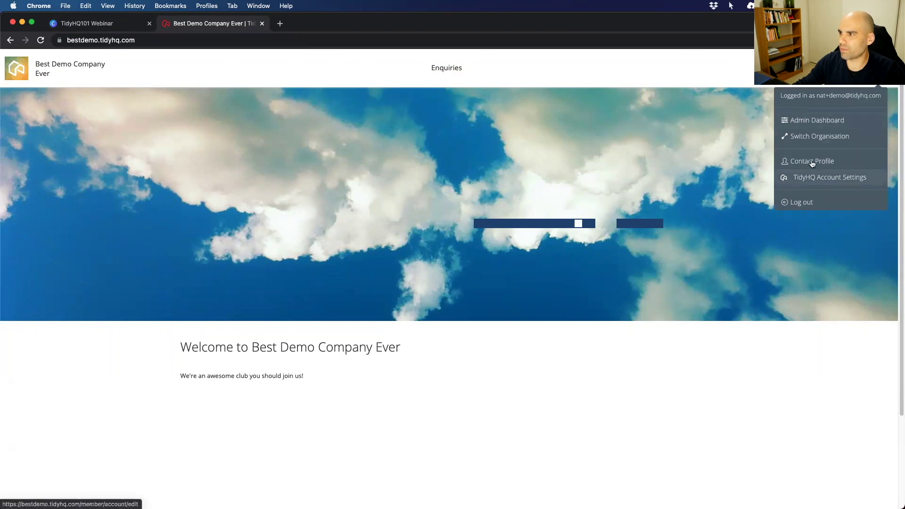
left_click(802, 136)
left_click(425, 162)
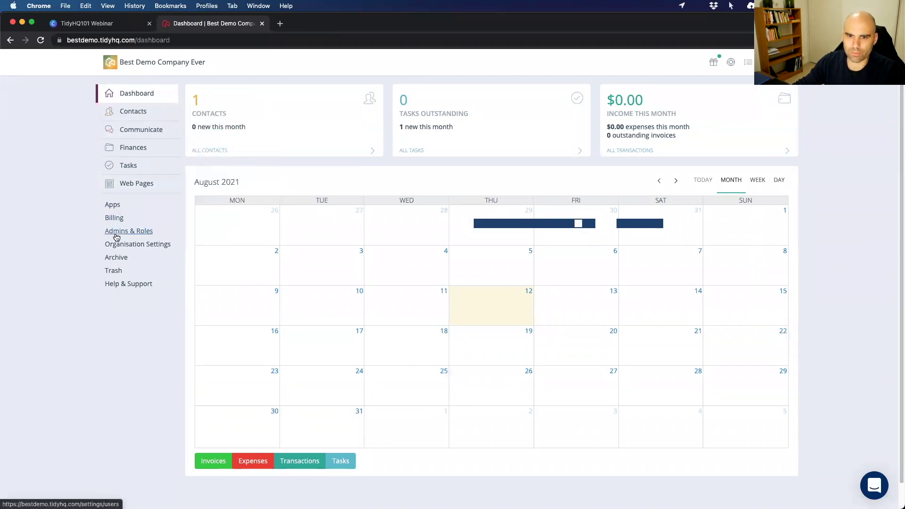
Create and save a new contact with the person's first and last name.
mouse_move(127, 115)
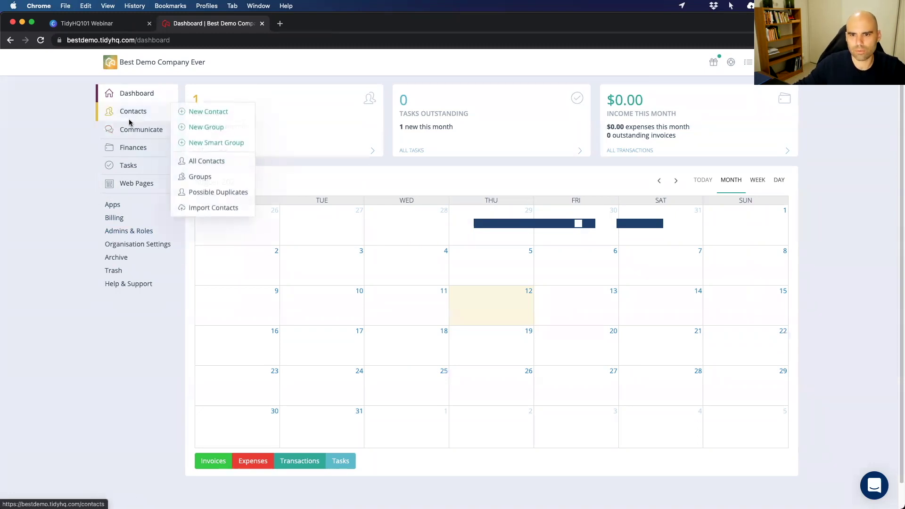
left_click(198, 112)
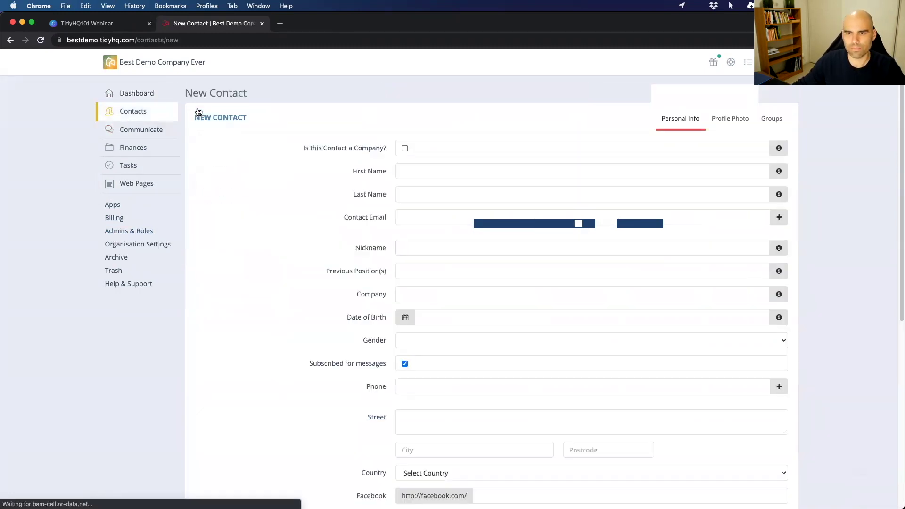
left_click(399, 169)
key("Tab")
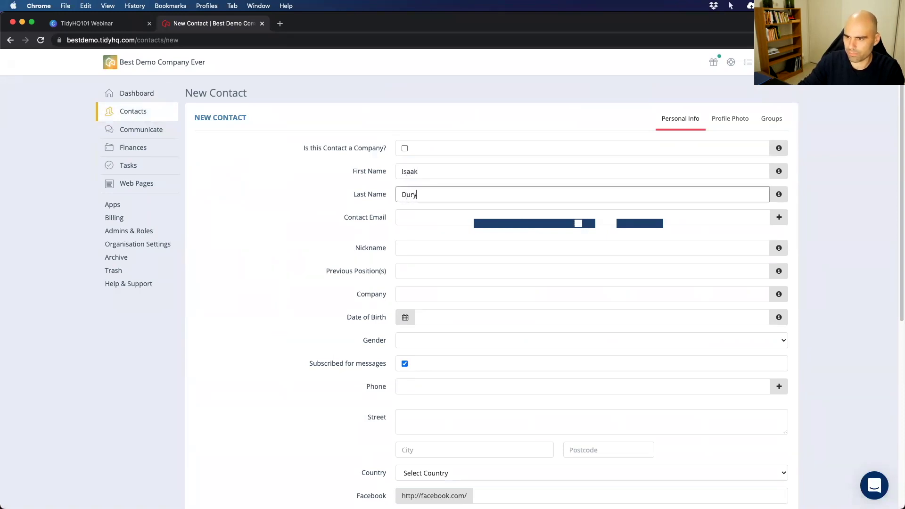
scroll(346, 275, "down", 7)
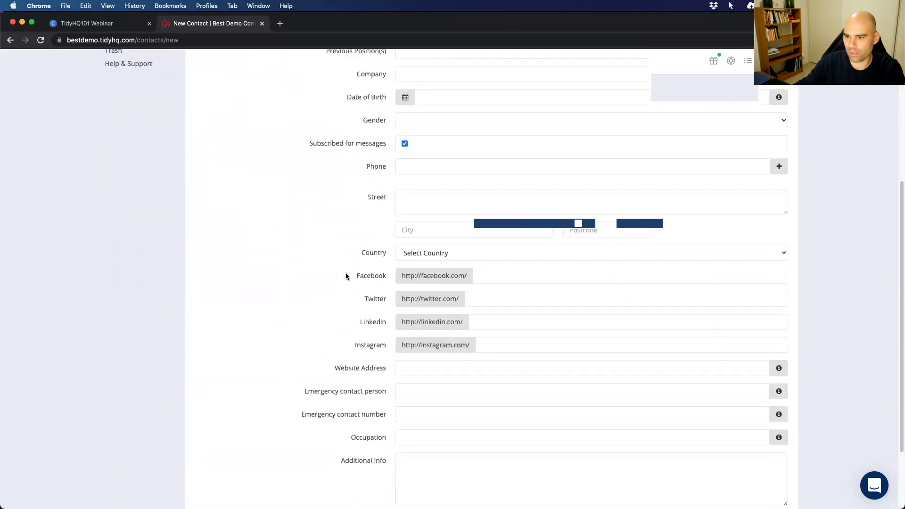
left_click(410, 429)
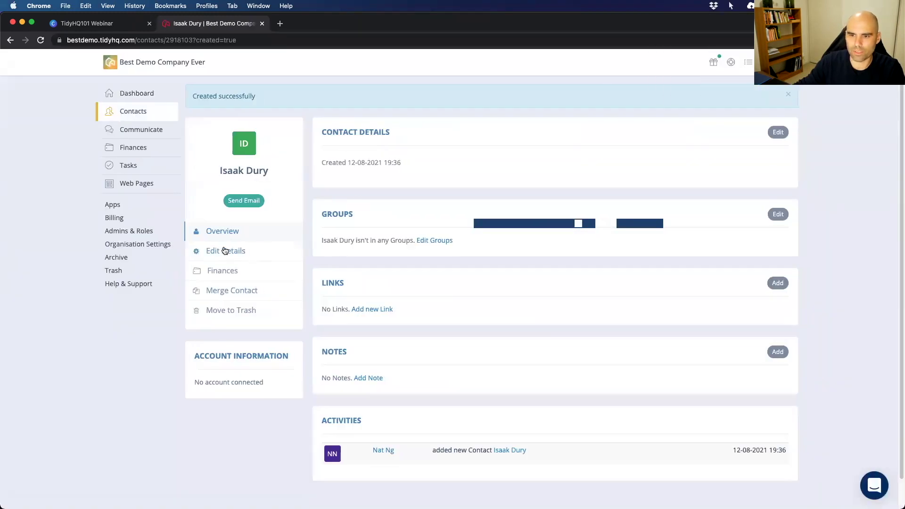
Open the new contact's Edit Details form and review its fields.
left_click(224, 254)
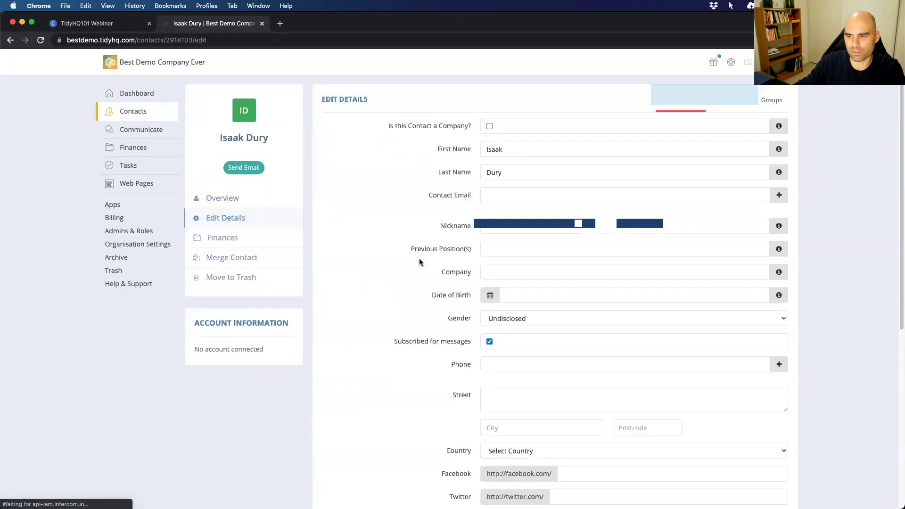
scroll(448, 291, "down", 6)
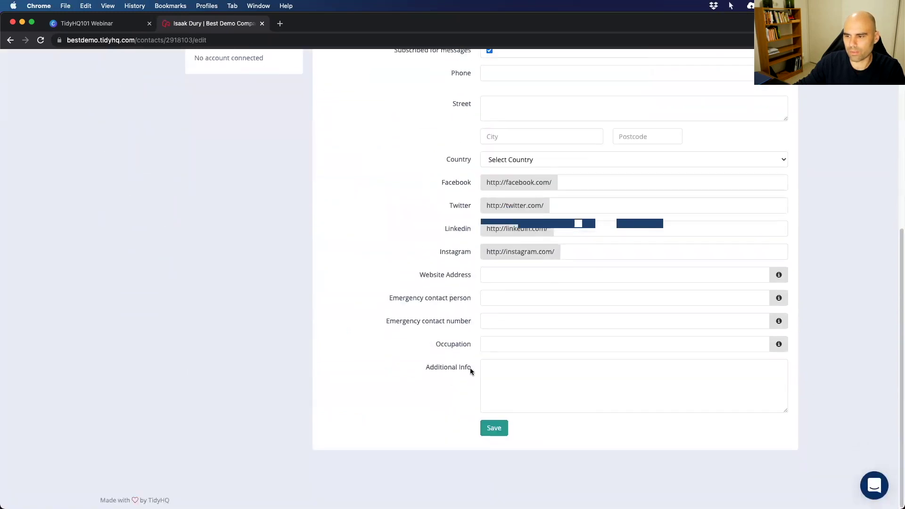
scroll(470, 330, "up", 1)
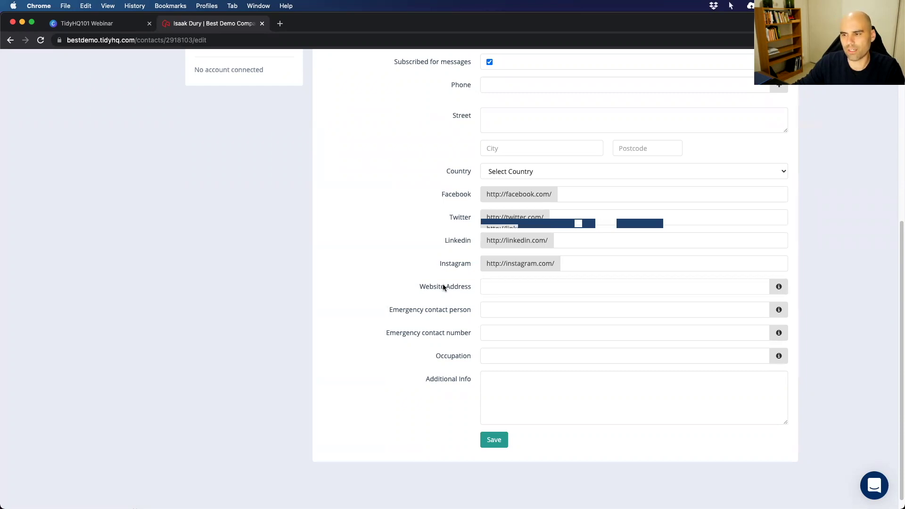
scroll(429, 341, "up", 6)
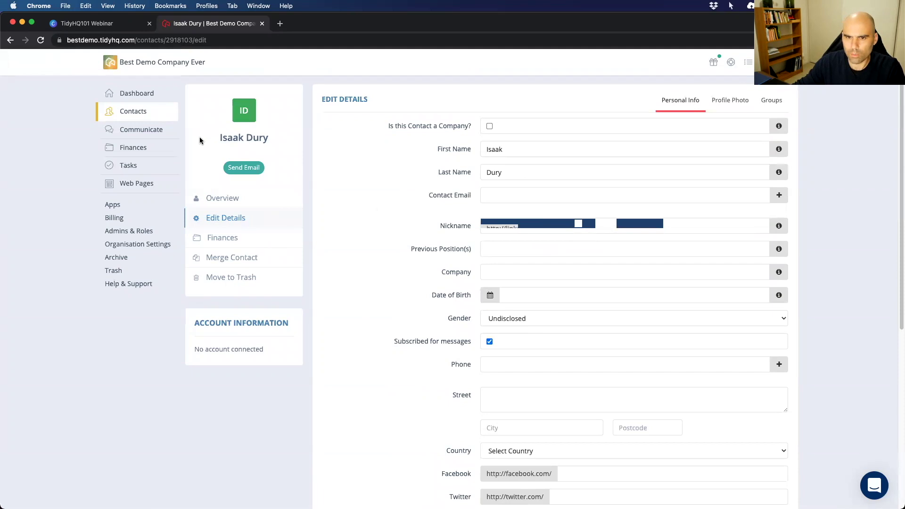
mouse_move(162, 111)
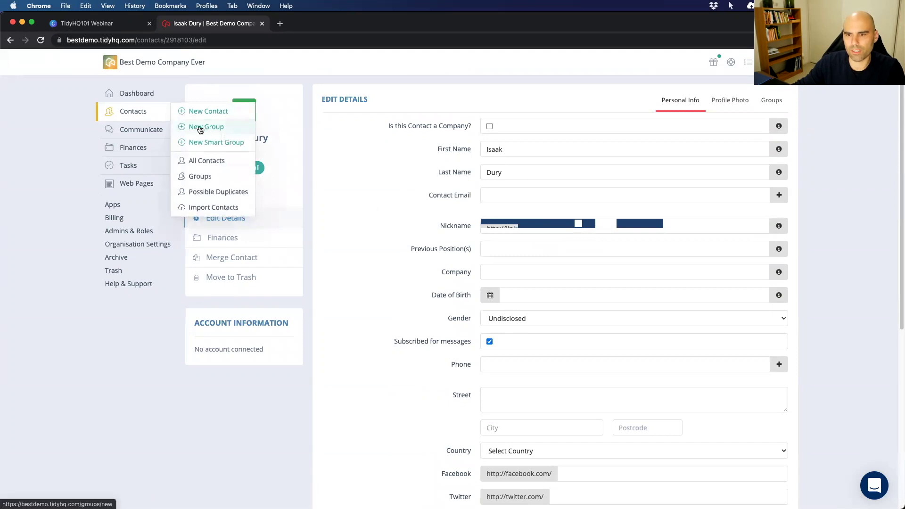
Create and save a new contact group with a first-name-based title and description.
left_click(203, 131)
left_click(370, 117)
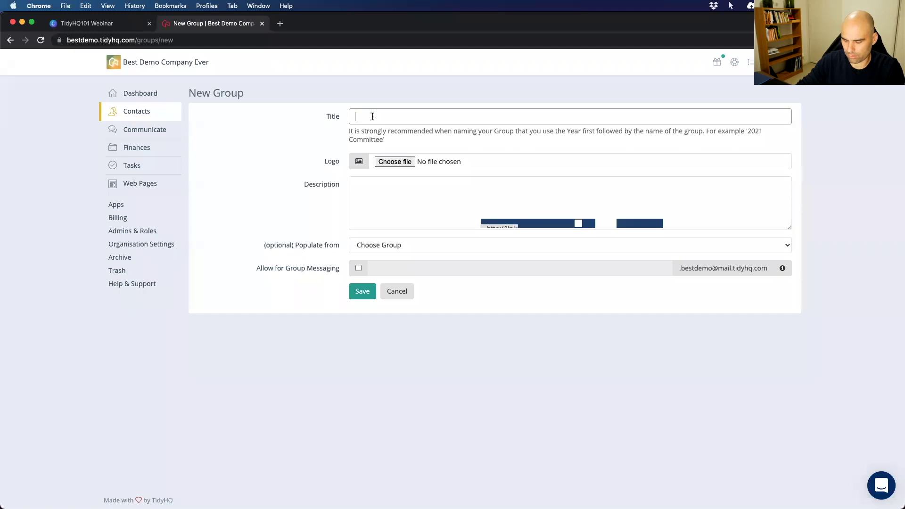
type("All the Isaaks")
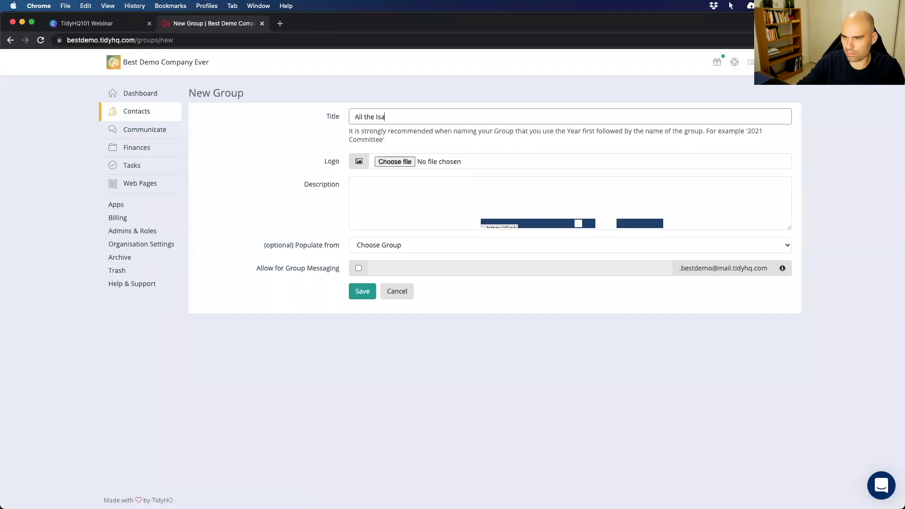
left_click(414, 188)
type("Averyone named ")
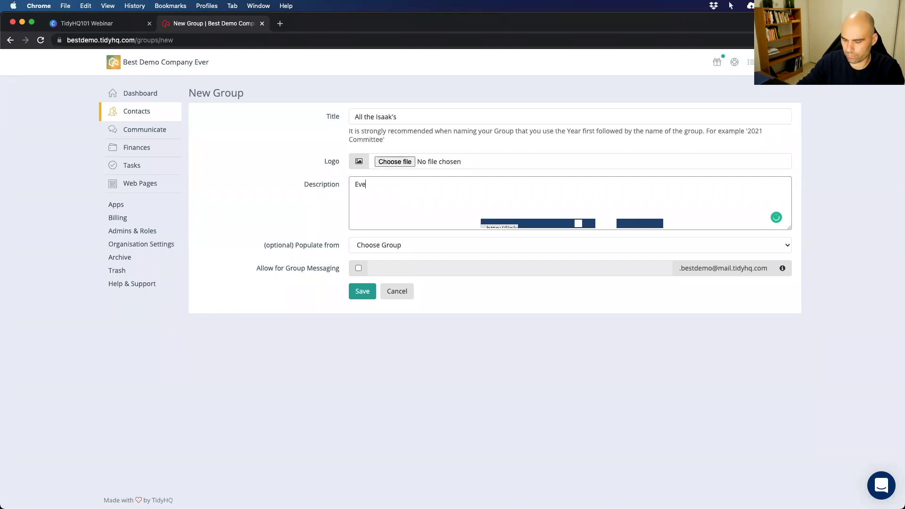
type("Isaak")
left_click(362, 291)
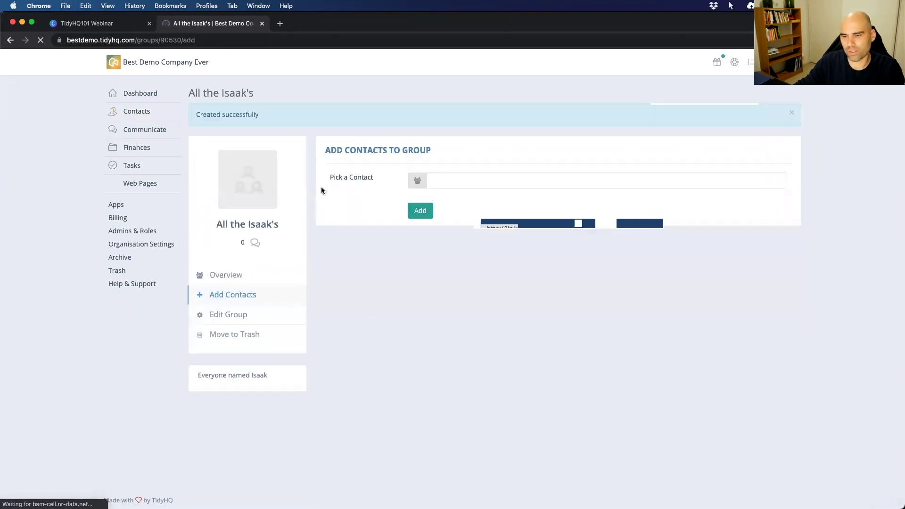
Search for the new contact by first name and add them to the group.
left_click(440, 177)
type("Isaak")
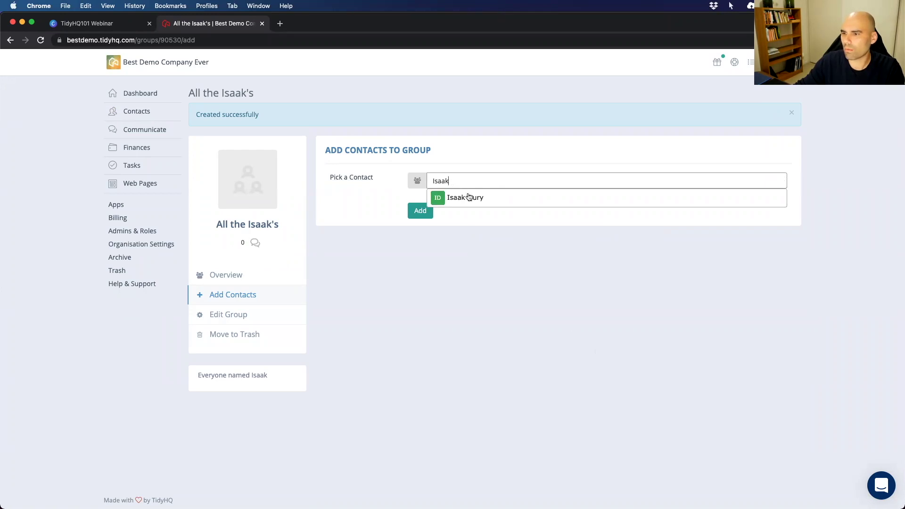
left_click(448, 197)
left_click(420, 233)
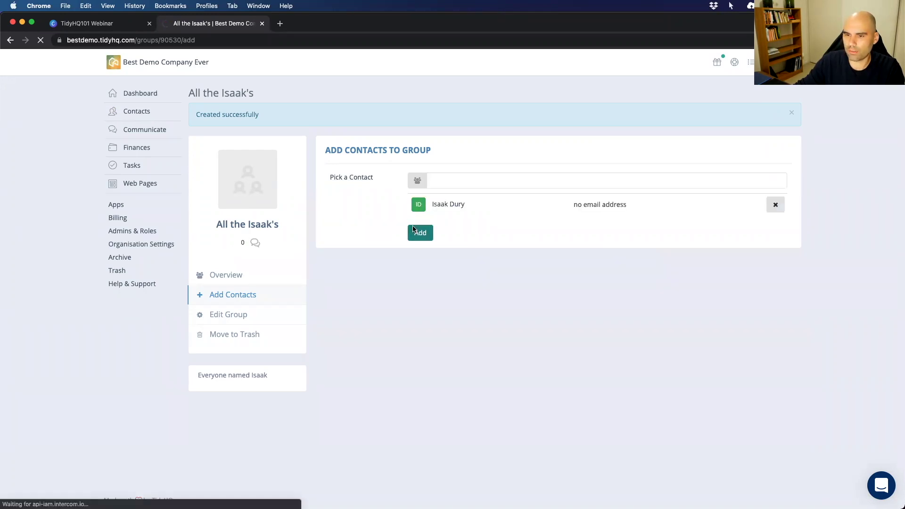
Start a new smart group titled 'Everyone starting with I'.
mouse_move(125, 114)
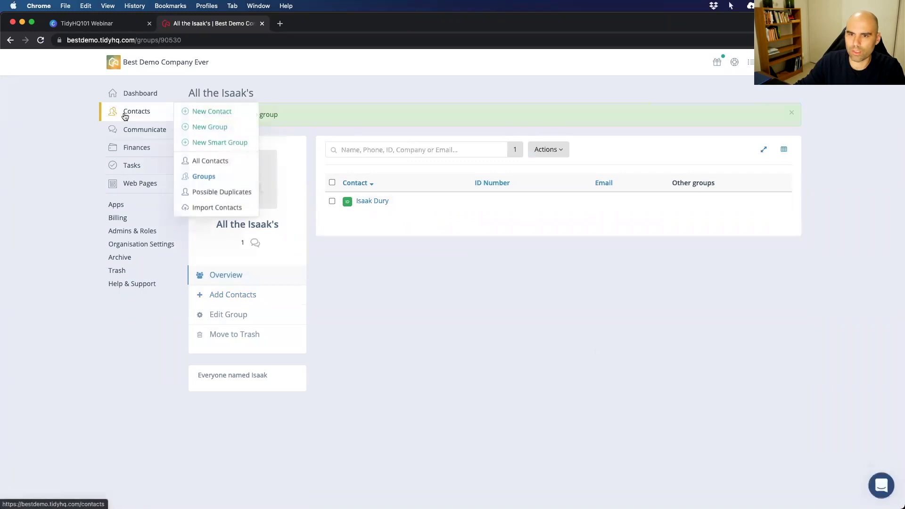
left_click(218, 143)
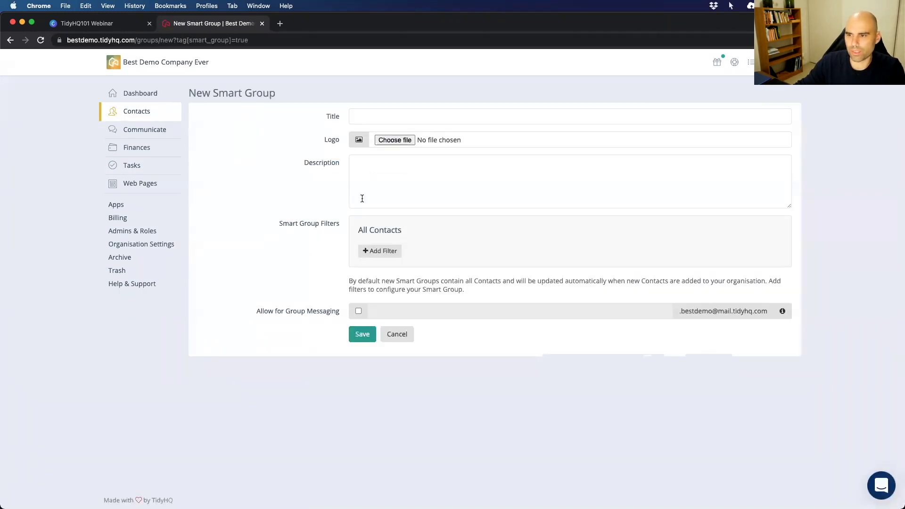
left_click(363, 113)
type("E")
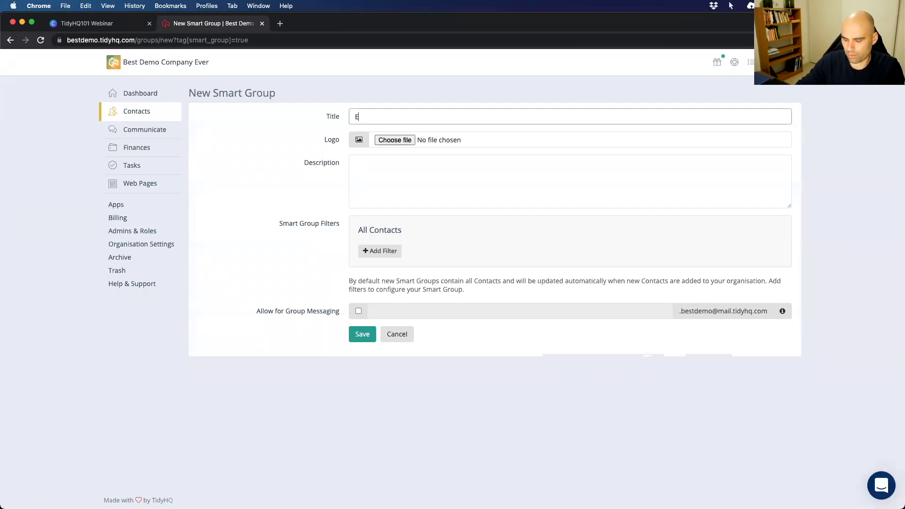
type("veryone starting with I")
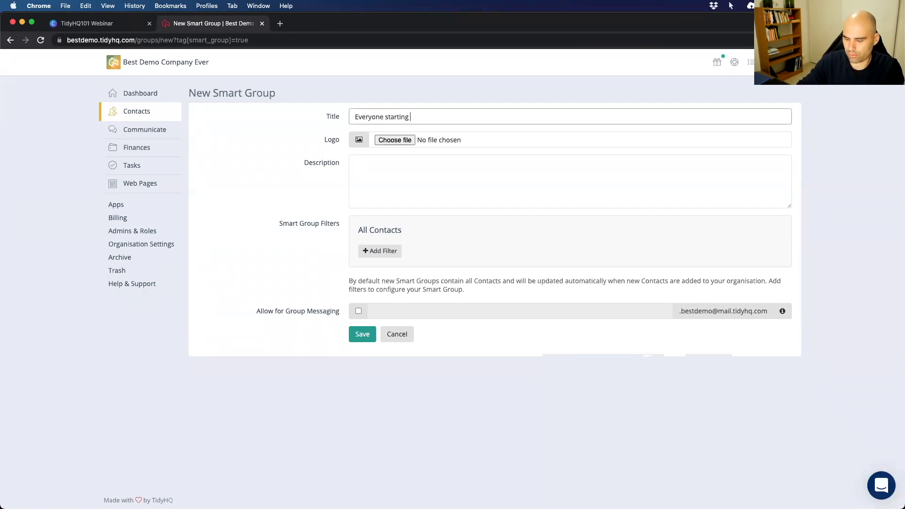
Add a Contact Details First Name filter set to 'starts with'.
left_click(378, 252)
mouse_move(383, 266)
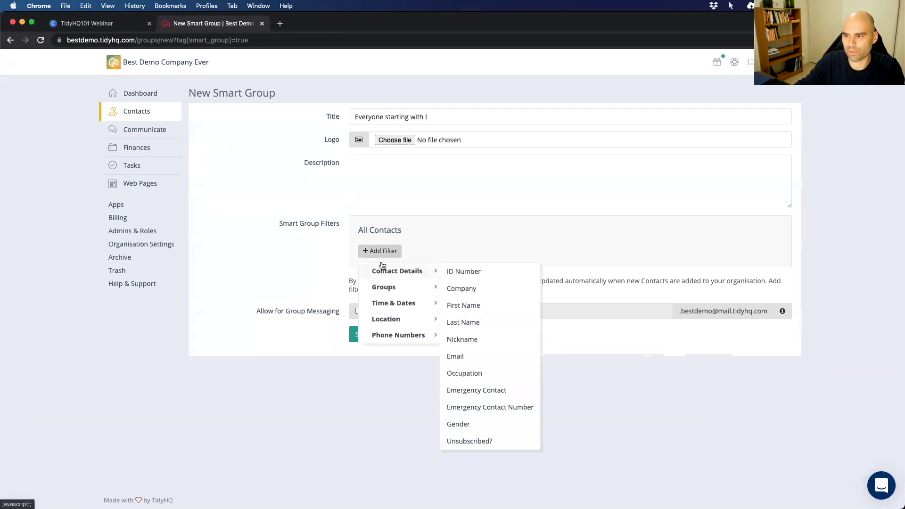
left_click(463, 306)
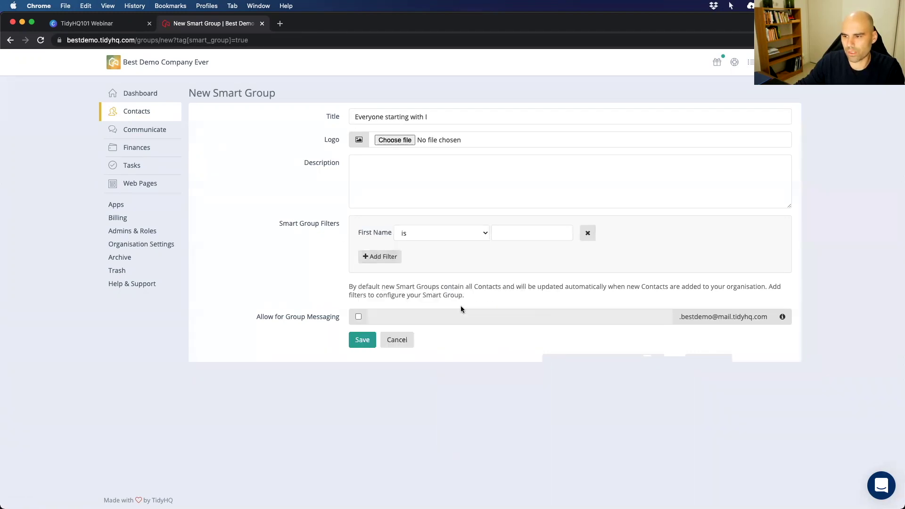
left_click(456, 237)
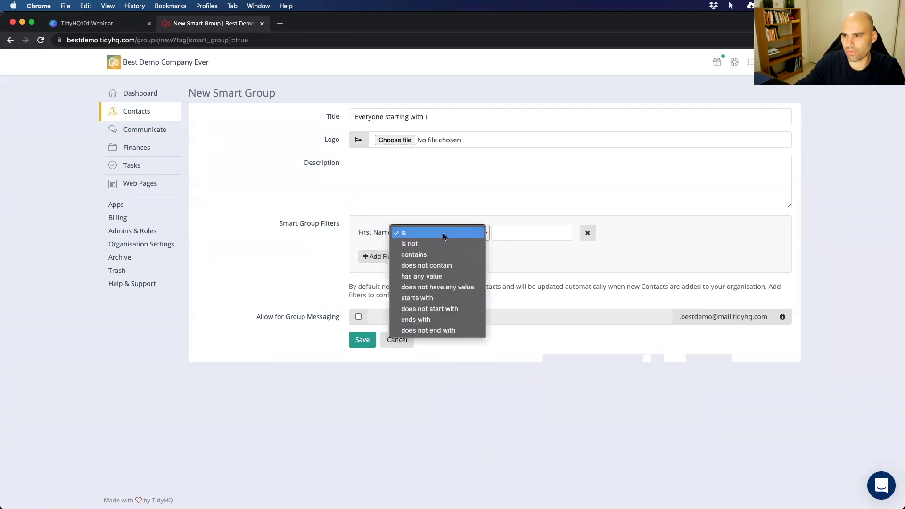
left_click(417, 298)
left_click(499, 230)
Enter 'I' as the first-name filter value and save the smart group.
type("I")
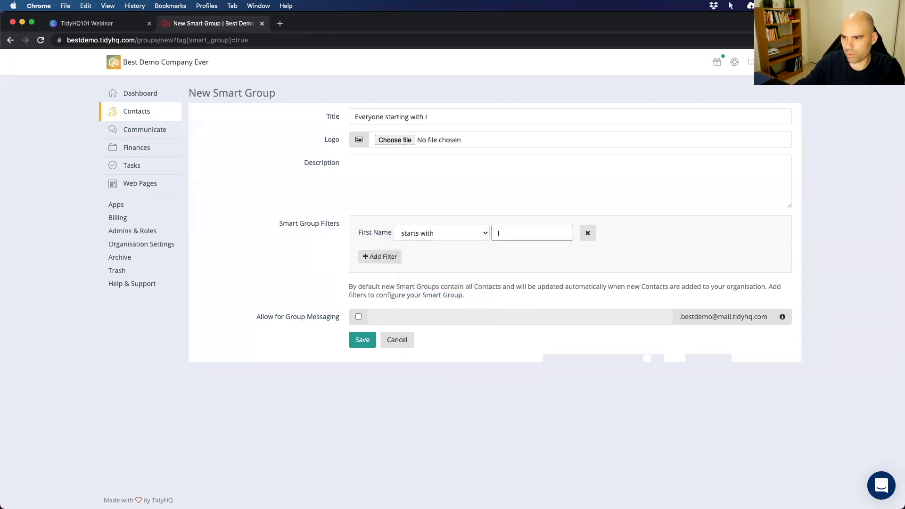
left_click(361, 346)
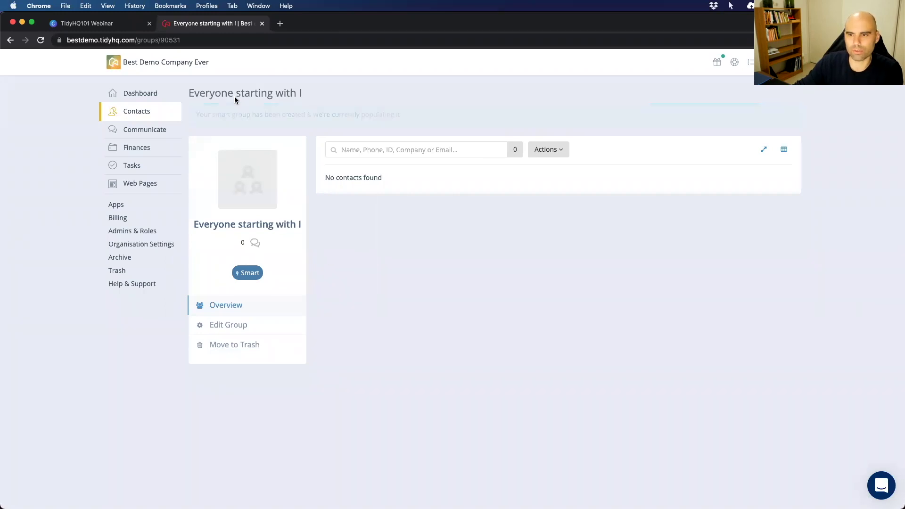
mouse_move(135, 114)
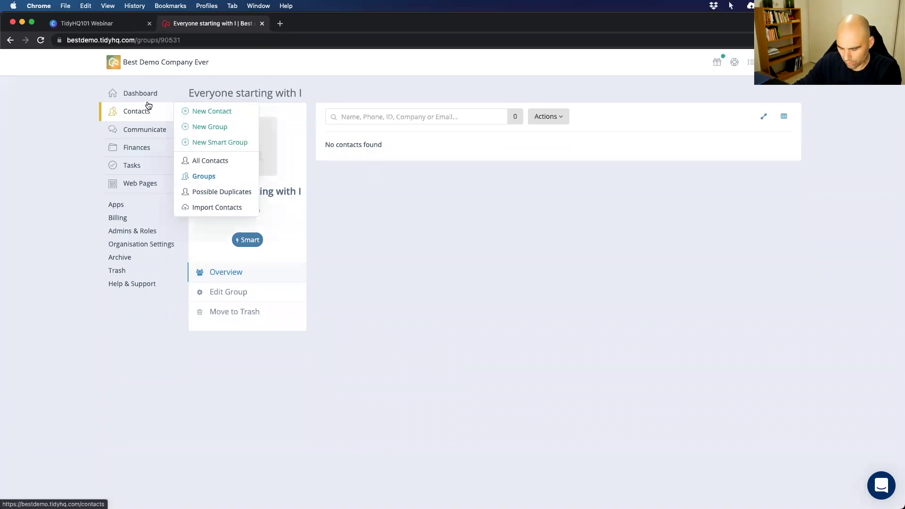
Go to the Communicate inbox and show the New message options.
left_click(141, 130)
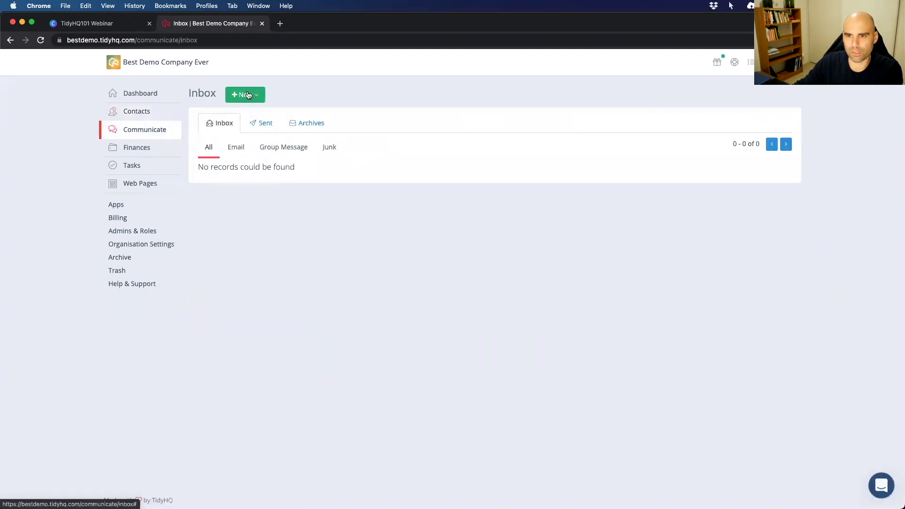
left_click(247, 95)
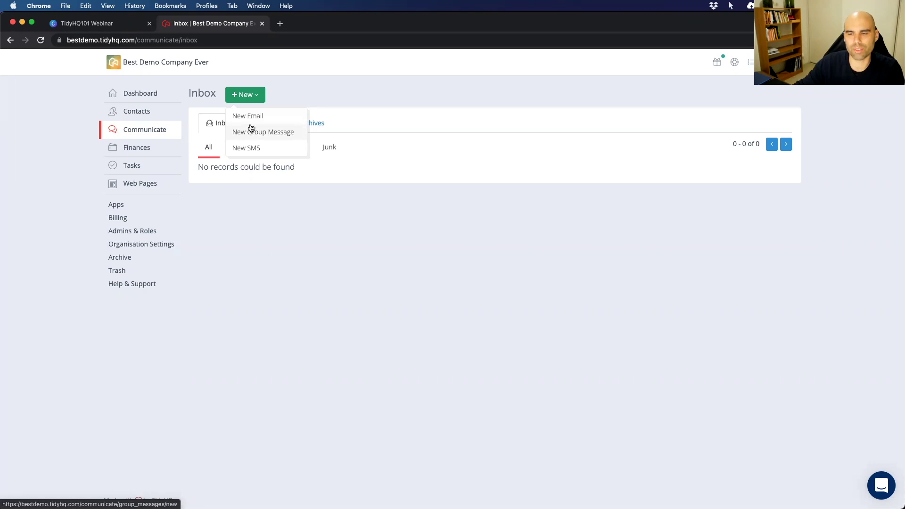
Start a new email to the 'Everyone starting with I' group with subject 'Hi I's'.
left_click(250, 119)
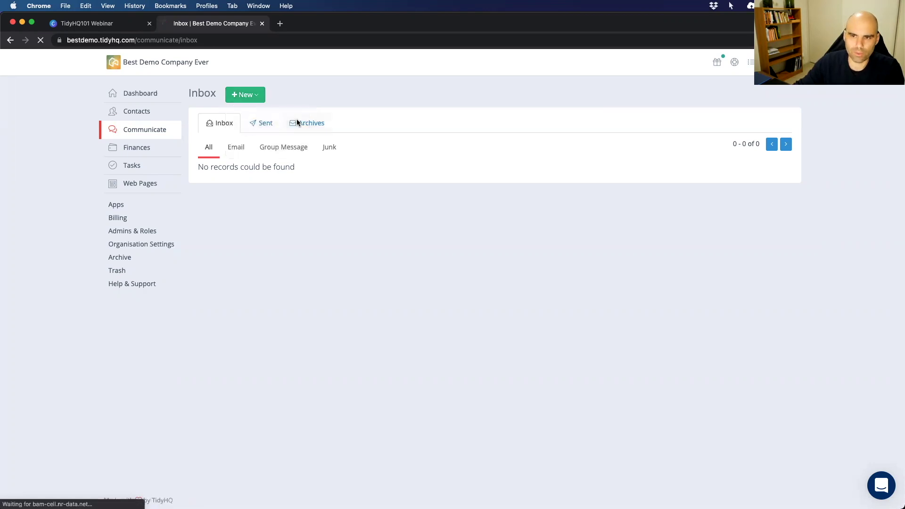
left_click(332, 144)
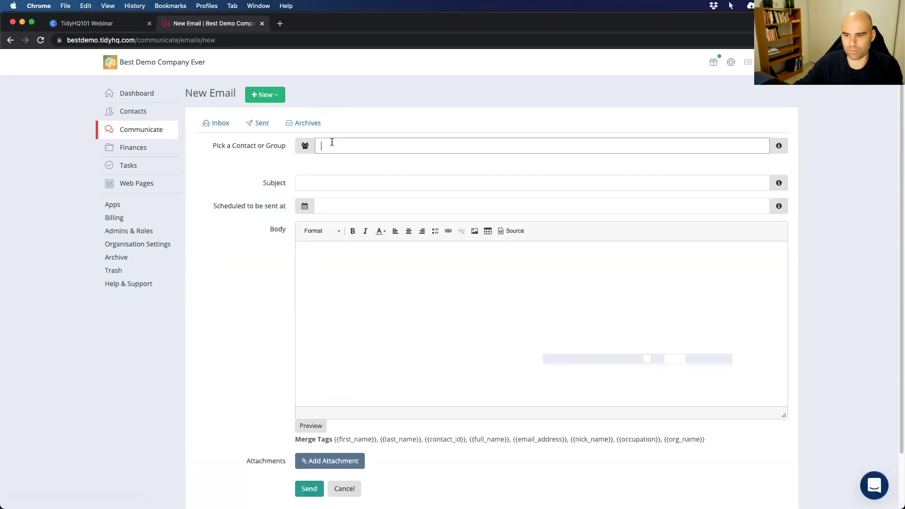
type("start")
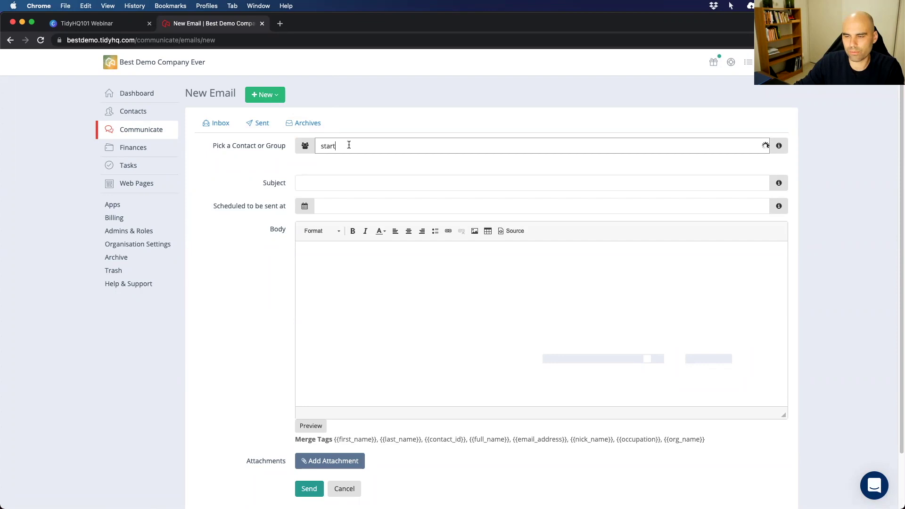
left_click(367, 165)
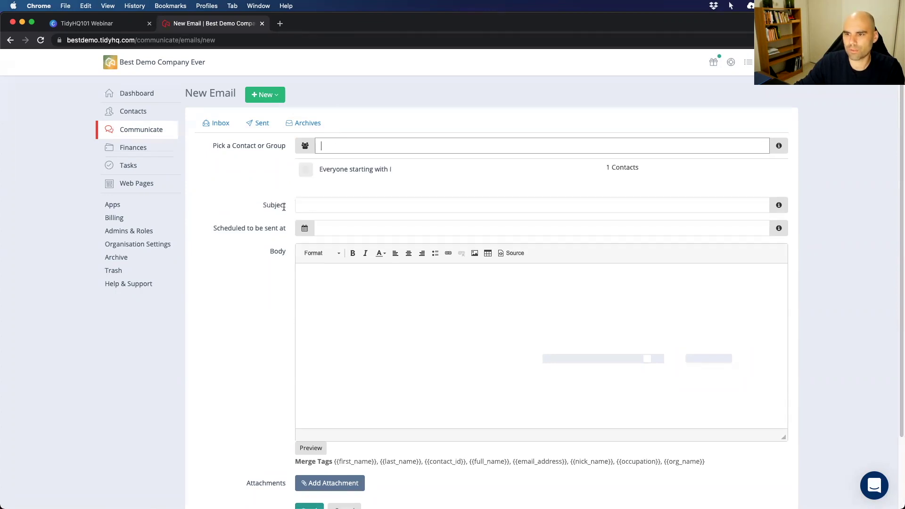
left_click(331, 205)
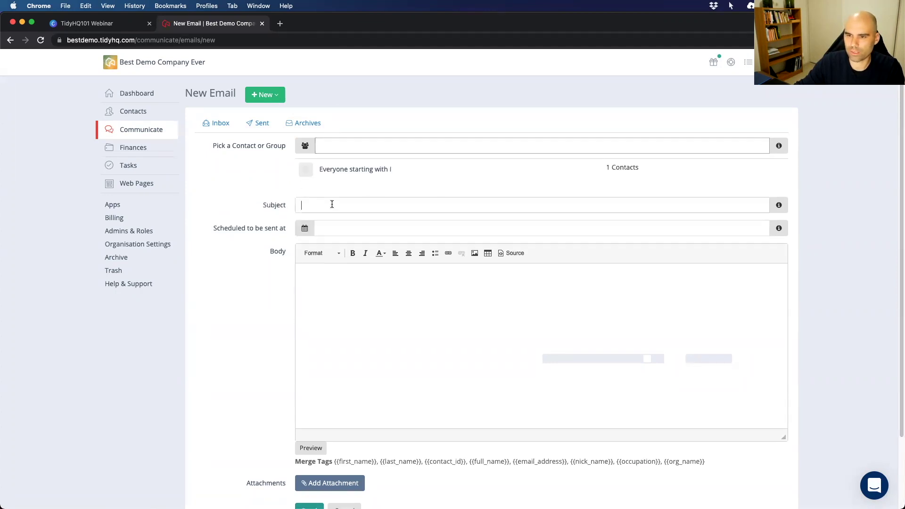
type("Hi I's")
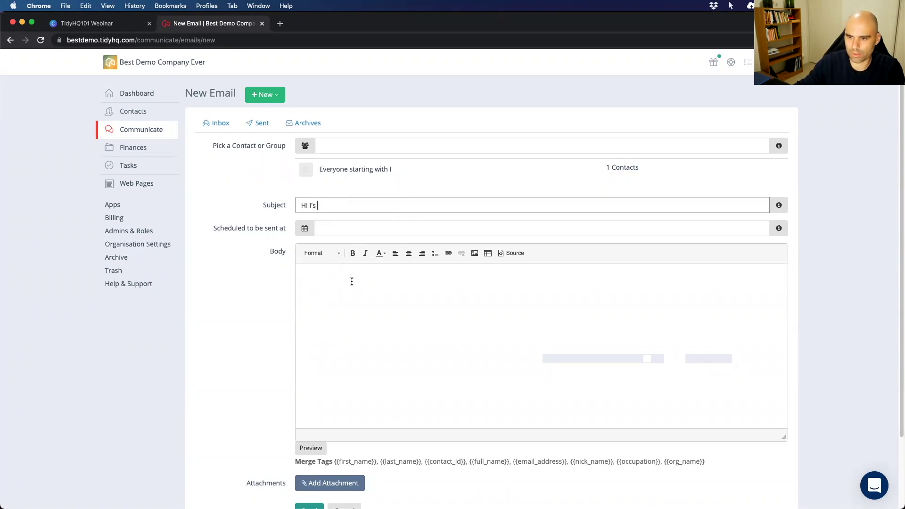
Write the body 'Hey there {{first_name}} Great to have you with us!' without inserting an image.
left_click(352, 281)
type("Hey there")
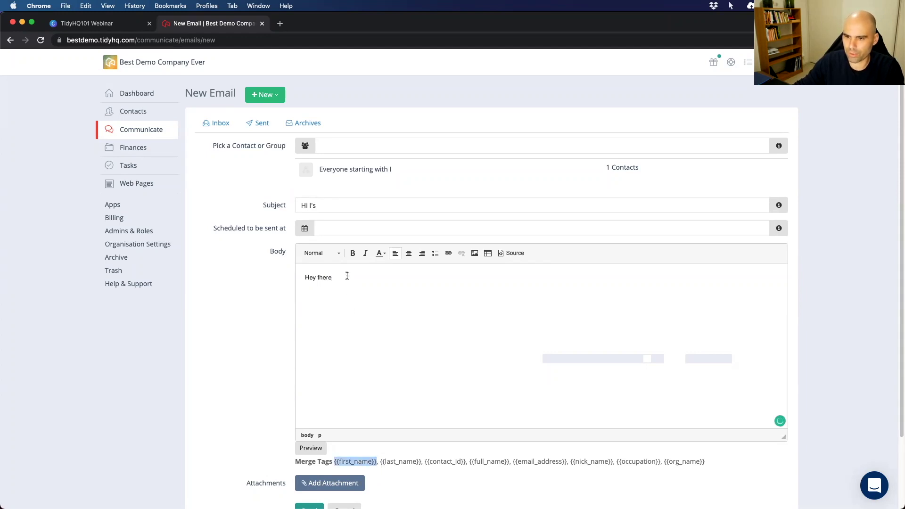
type("{{first_name}},")
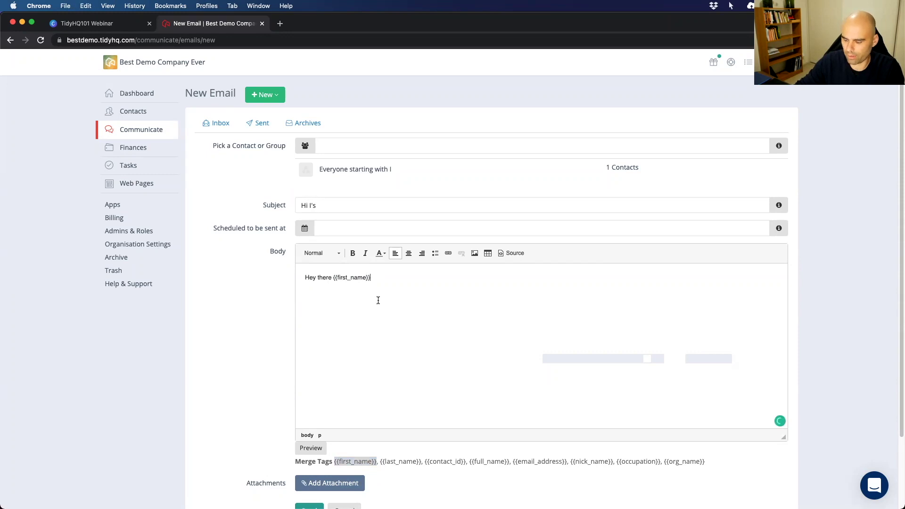
type("Great to have you with us")
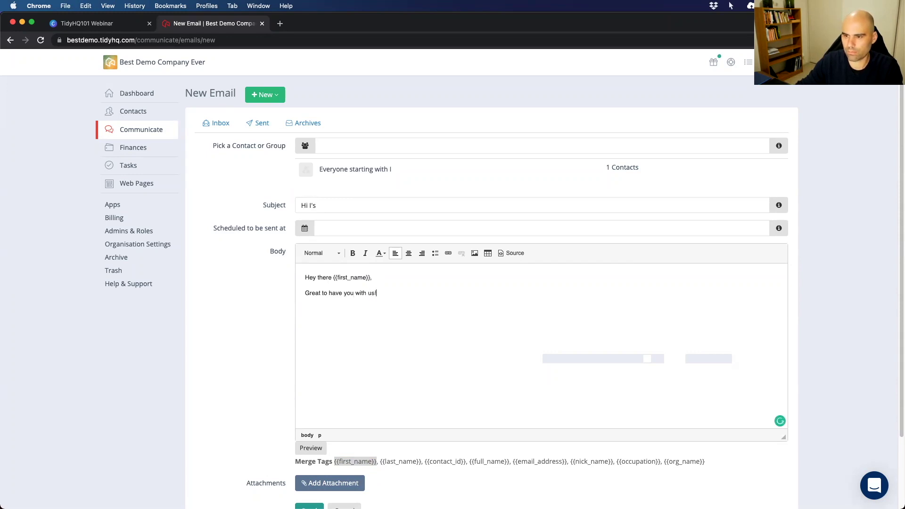
type("!")
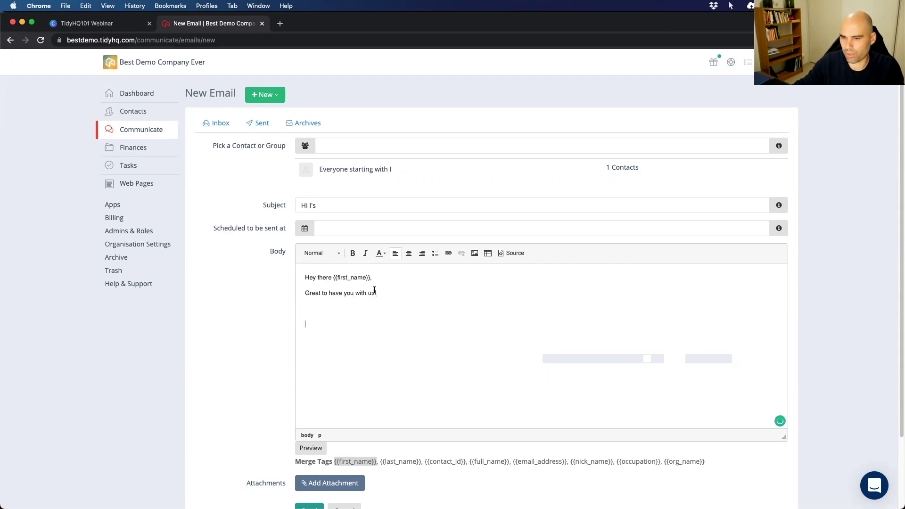
left_click(475, 253)
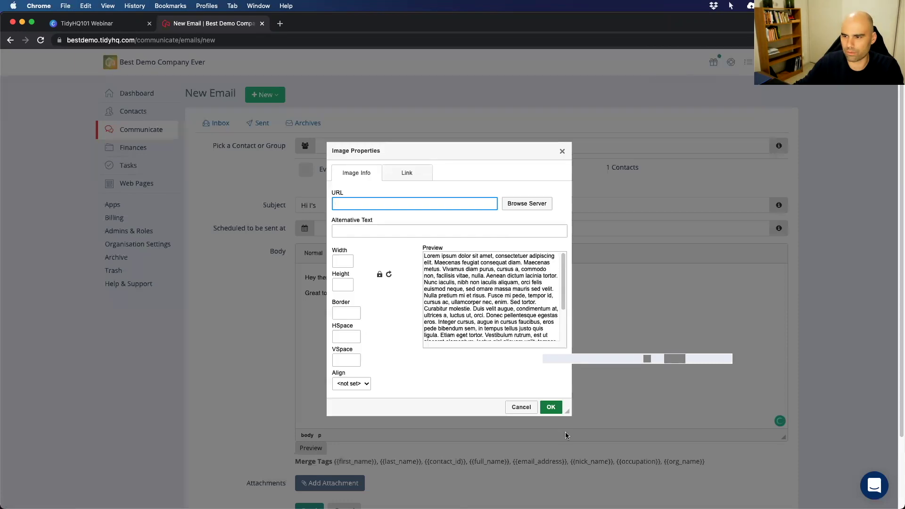
left_click(521, 407)
scroll(318, 413, "down", 2)
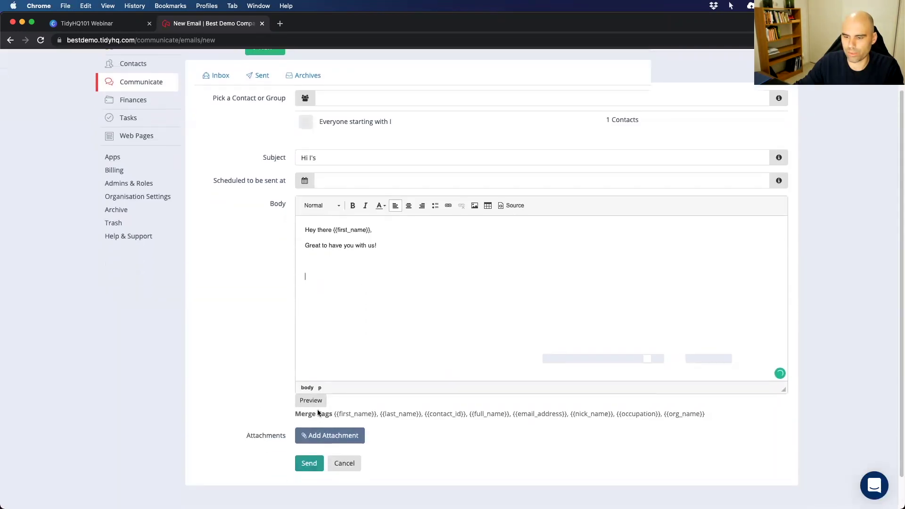
Preview the finished email and close the preview.
left_click(314, 404)
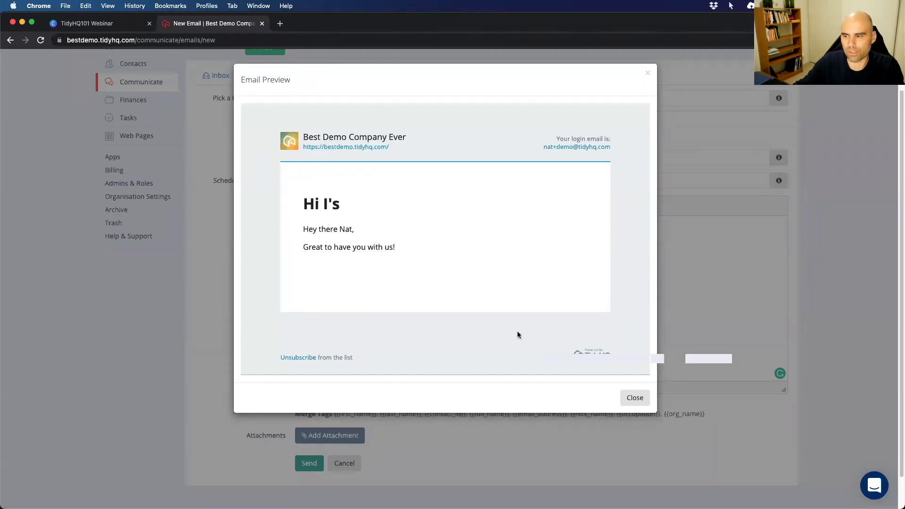
left_click(631, 399)
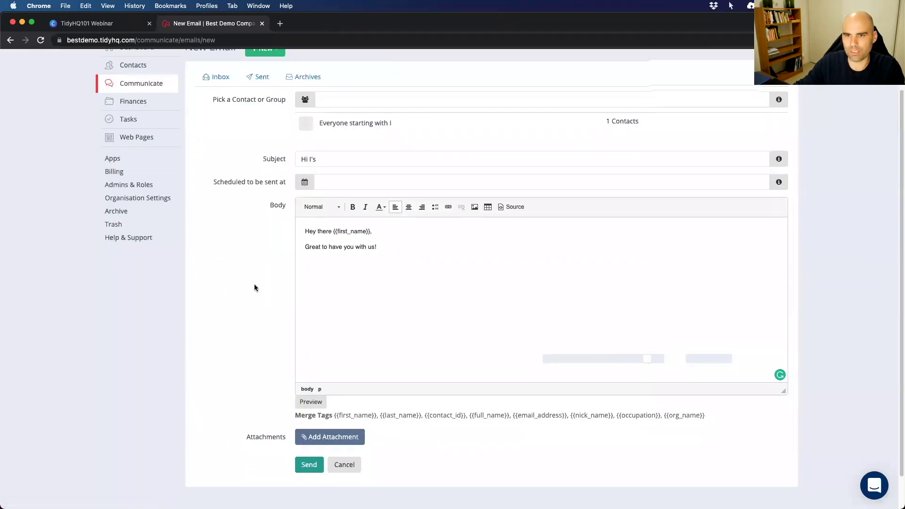
scroll(250, 212, "up", 2)
left_click(278, 95)
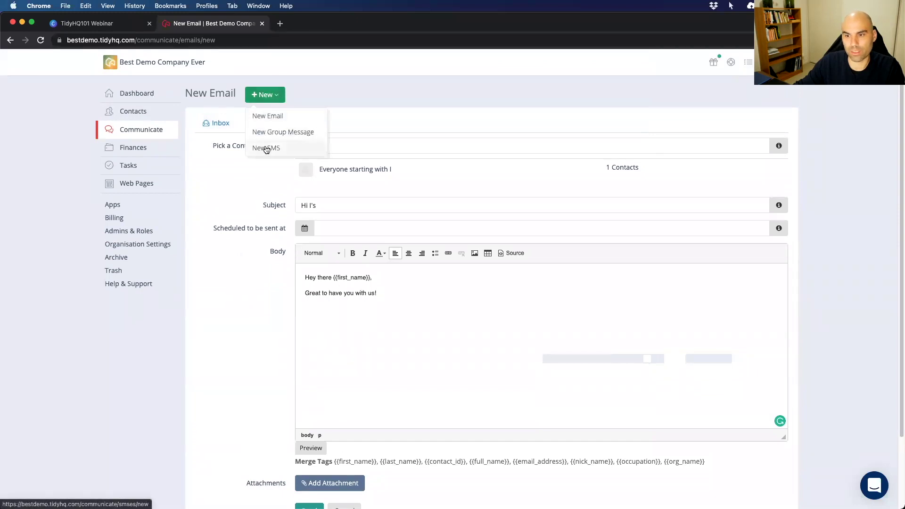
left_click(264, 147)
left_click(397, 191)
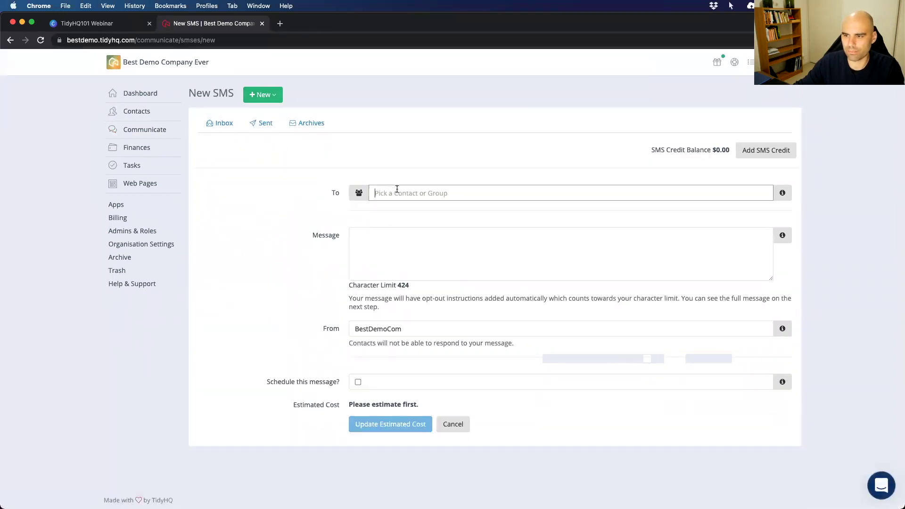
type("start")
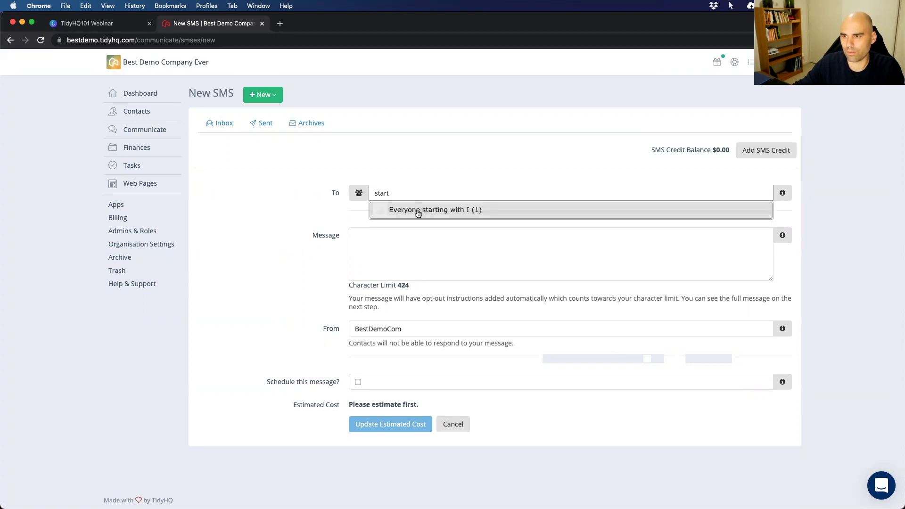
left_click(417, 211)
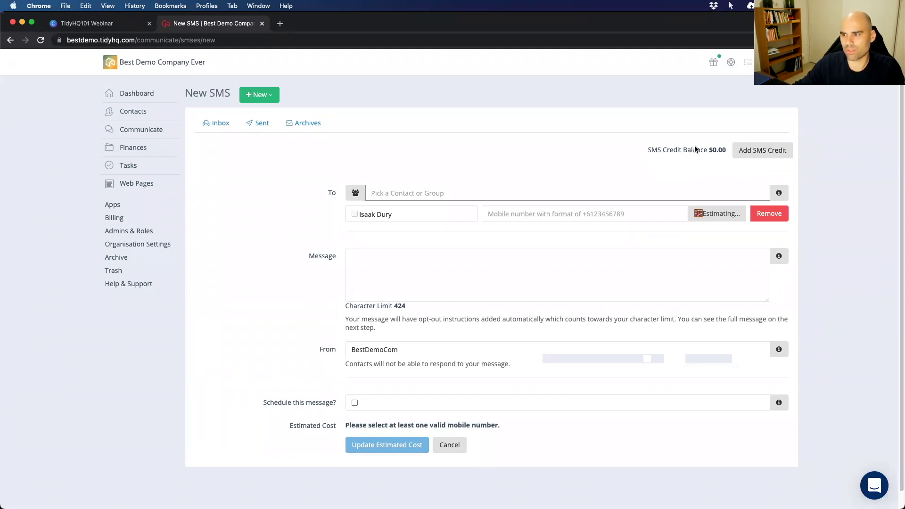
left_click(378, 266)
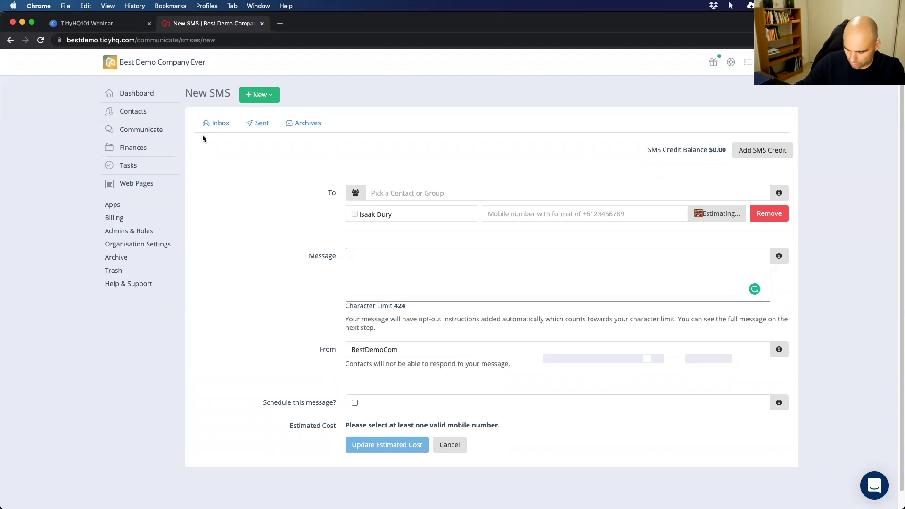
From Admins & Roles, invite the new admin's email address with Full Access ticked.
left_click(120, 233)
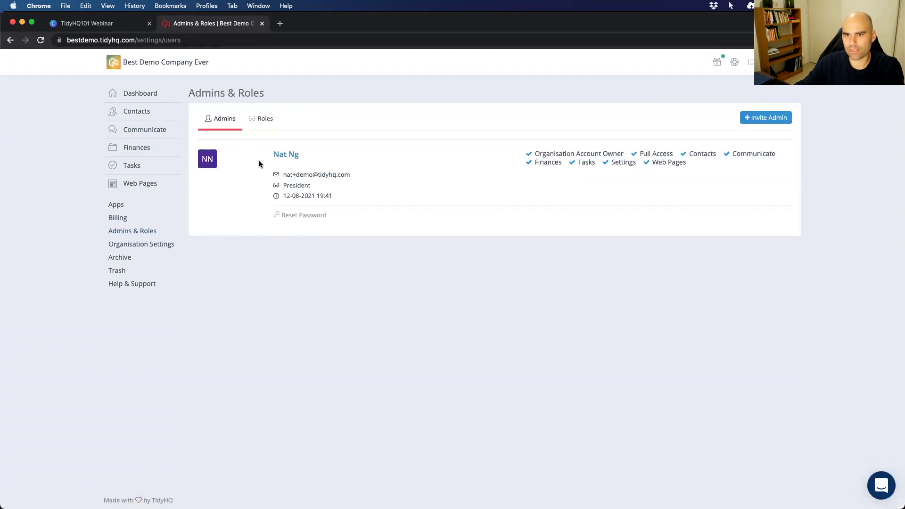
left_click(766, 118)
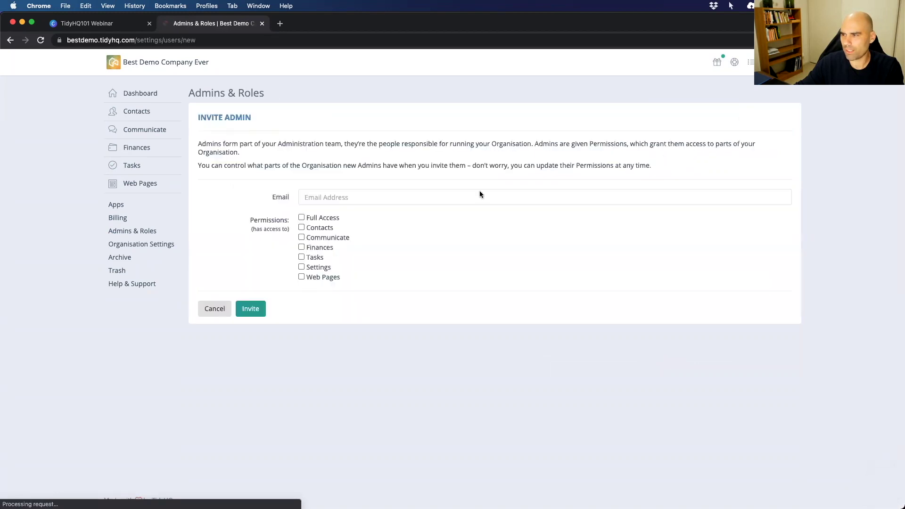
left_click(328, 197)
type("Isaak")
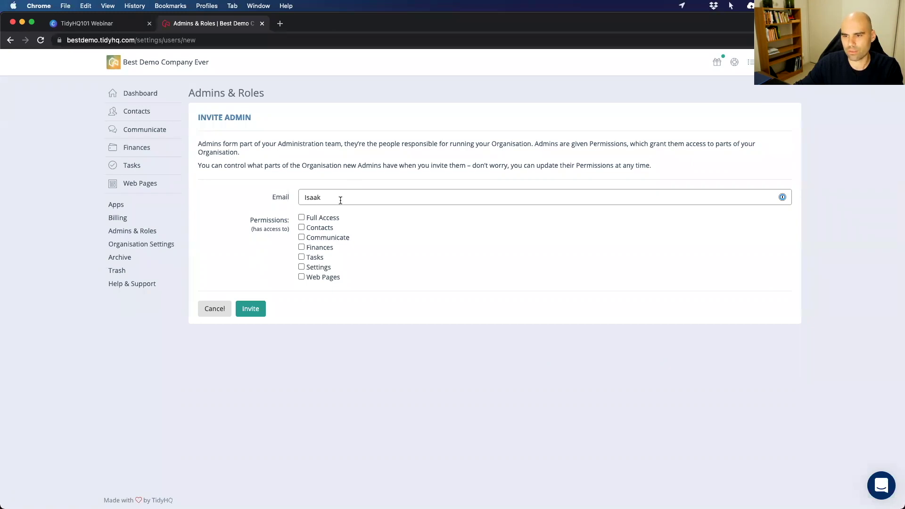
key("BackSpace")
key("BackSpace")
key("BackSpace")
key("BackSpace")
key("BackSpace")
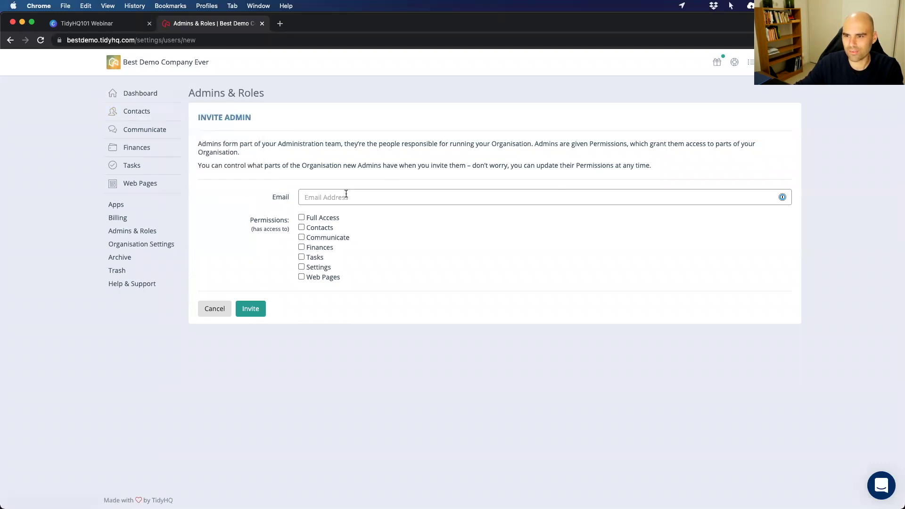
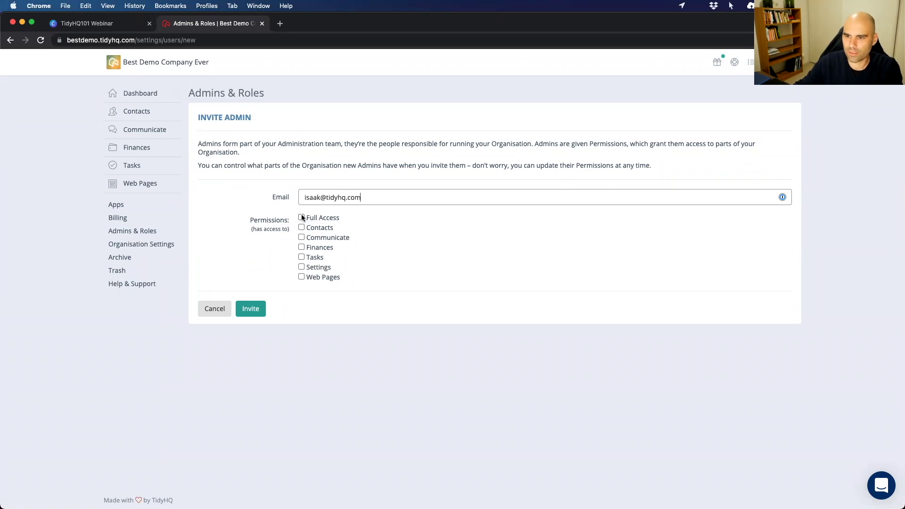
left_click(301, 217)
scroll(234, 369, "down", 3)
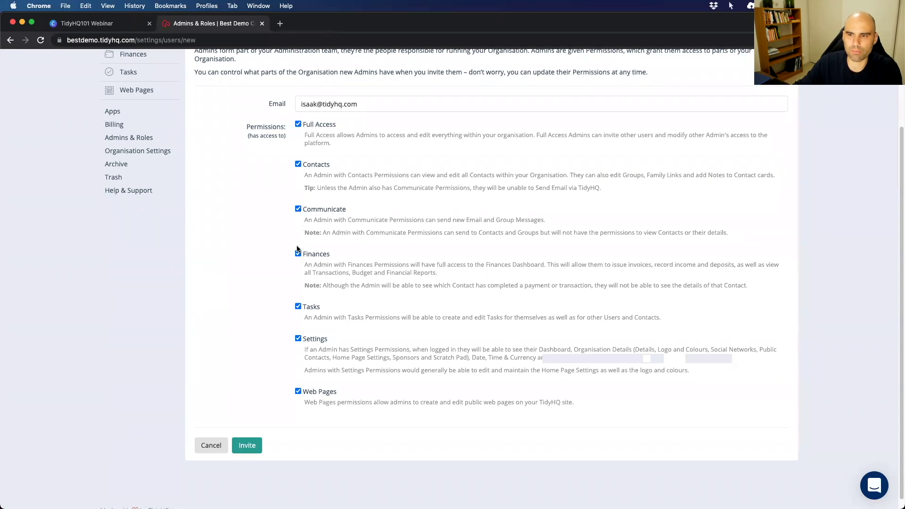
scroll(284, 174, "up", 1)
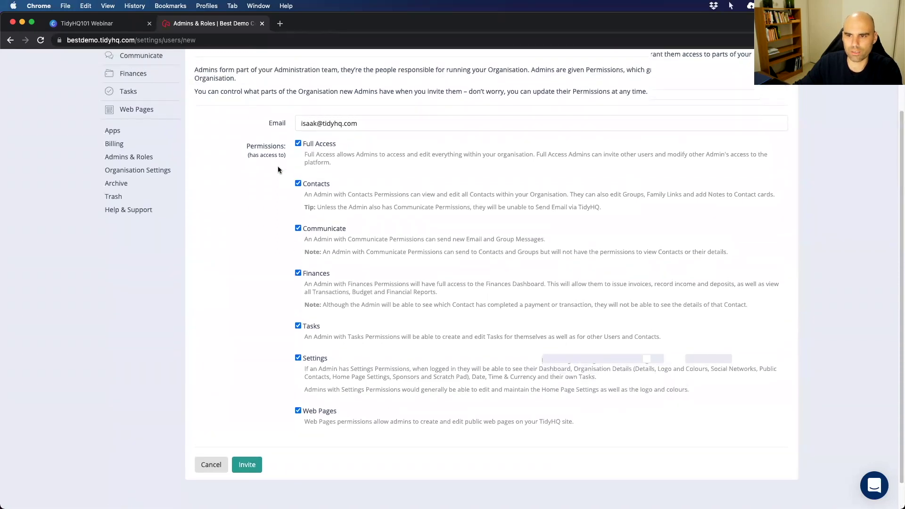
left_click(249, 466)
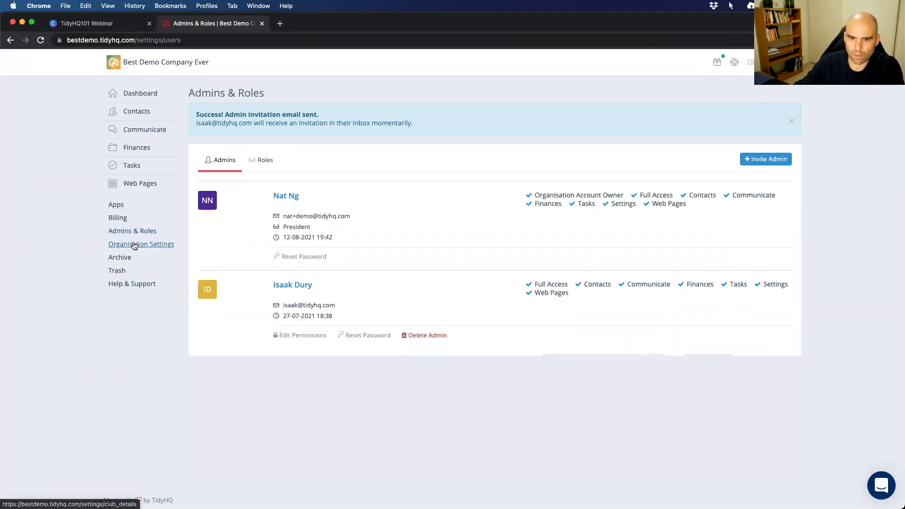
In Custom Fields, start a new field titled 'First Aid Certificate'.
left_click(132, 246)
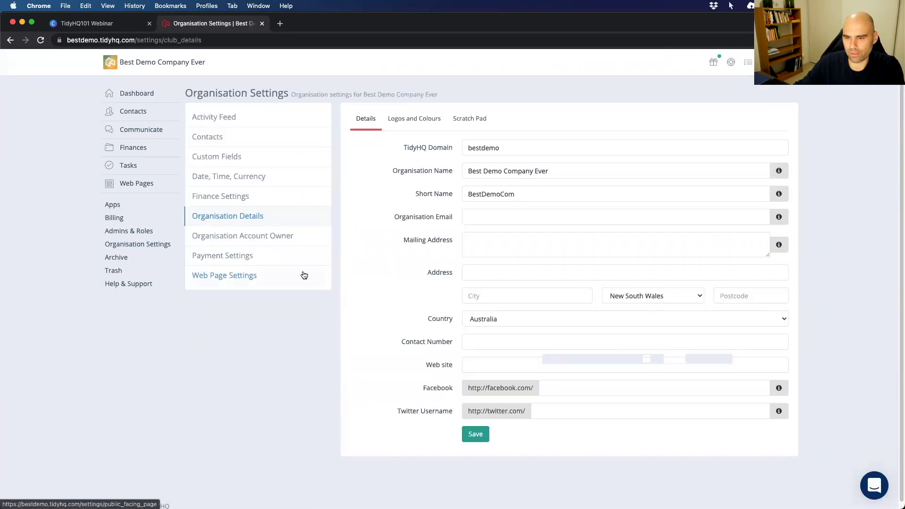
left_click(221, 161)
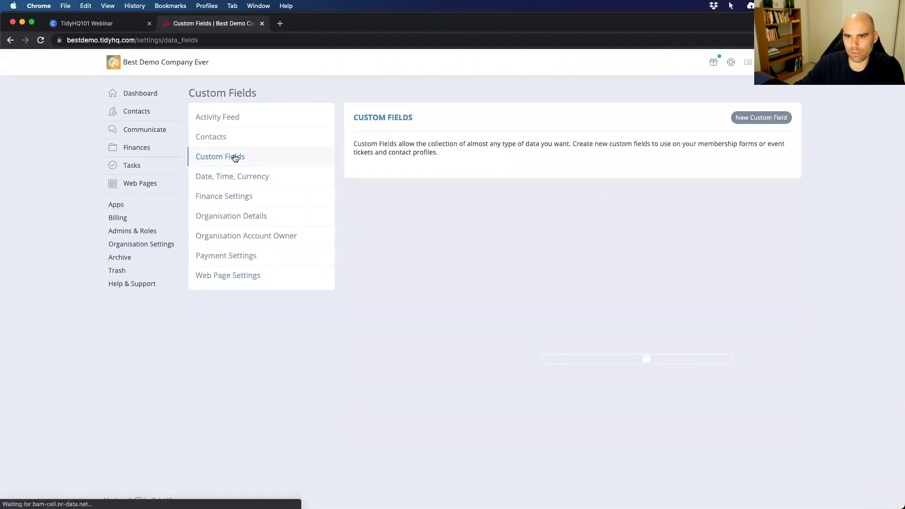
left_click(760, 119)
left_click(395, 106)
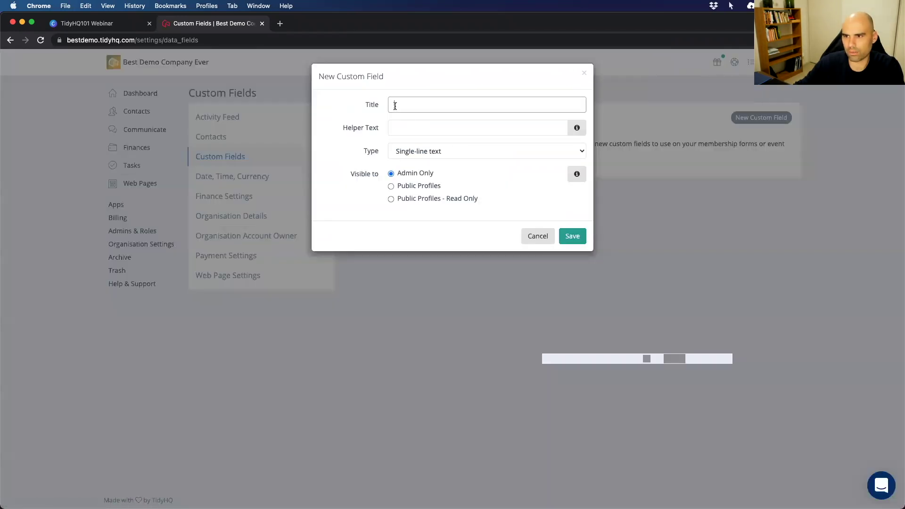
type("First Aid C")
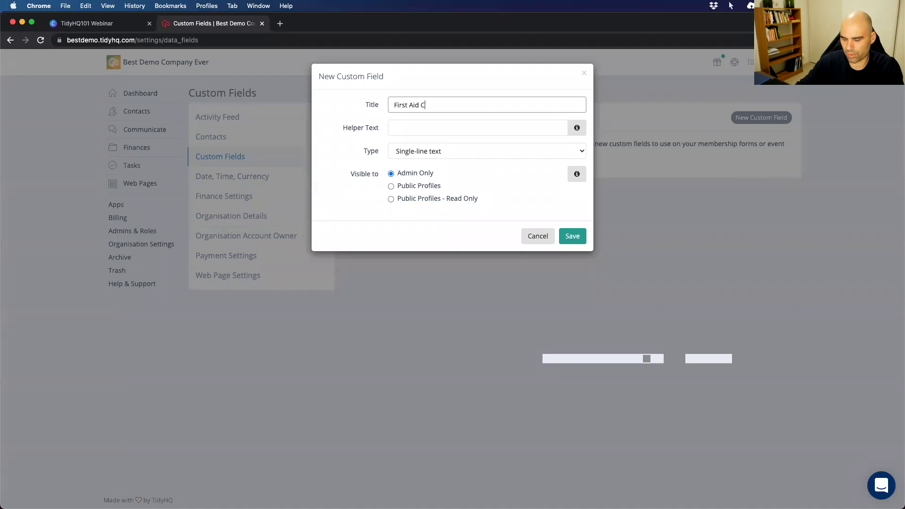
type("ertificate")
Add helper text 'Do you have a first aid certificate' and set the field type to Checkbox.
left_click(440, 129)
type("Do")
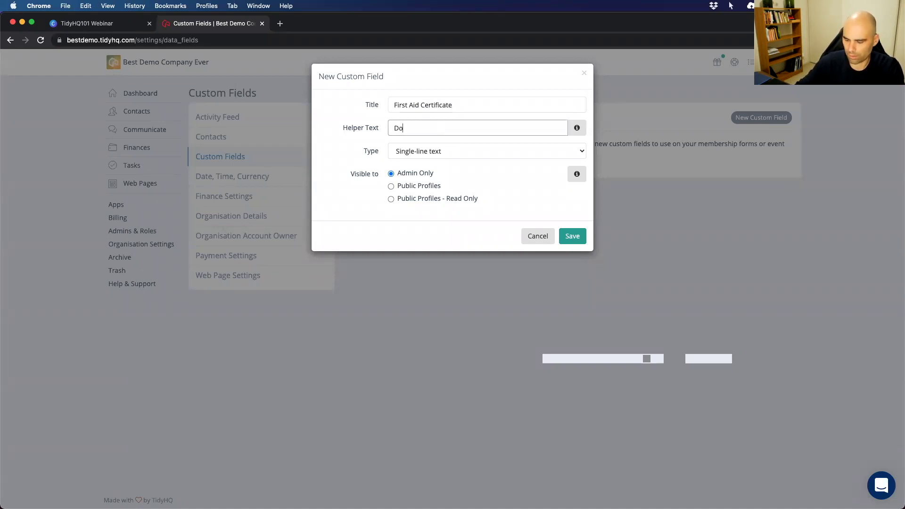
type(" you have a fir")
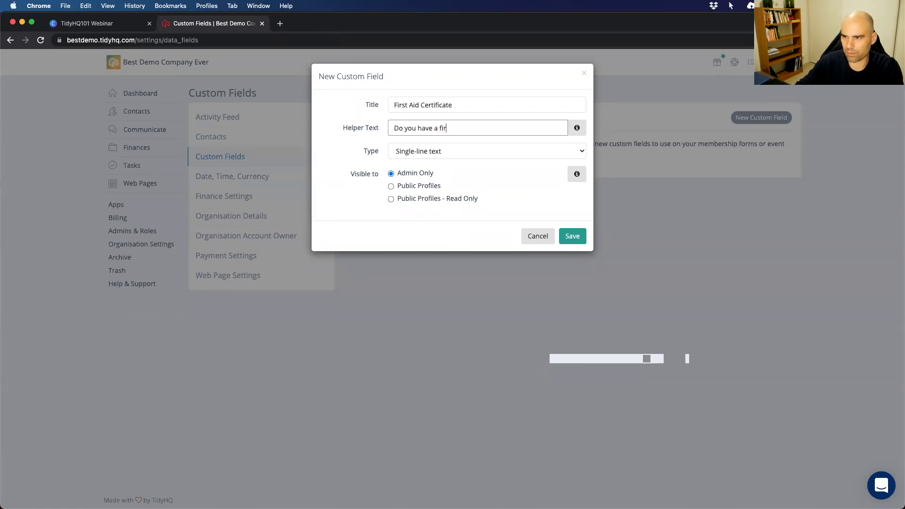
type("st aid certificate?")
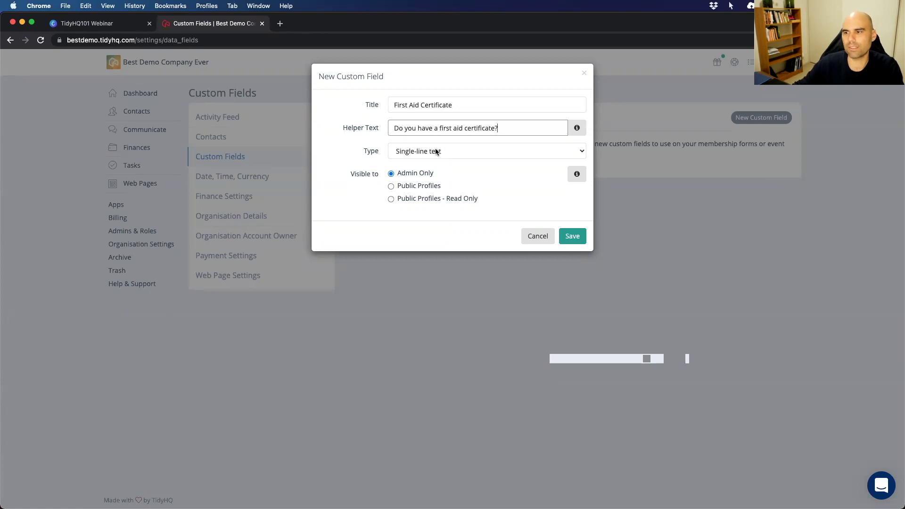
left_click(436, 148)
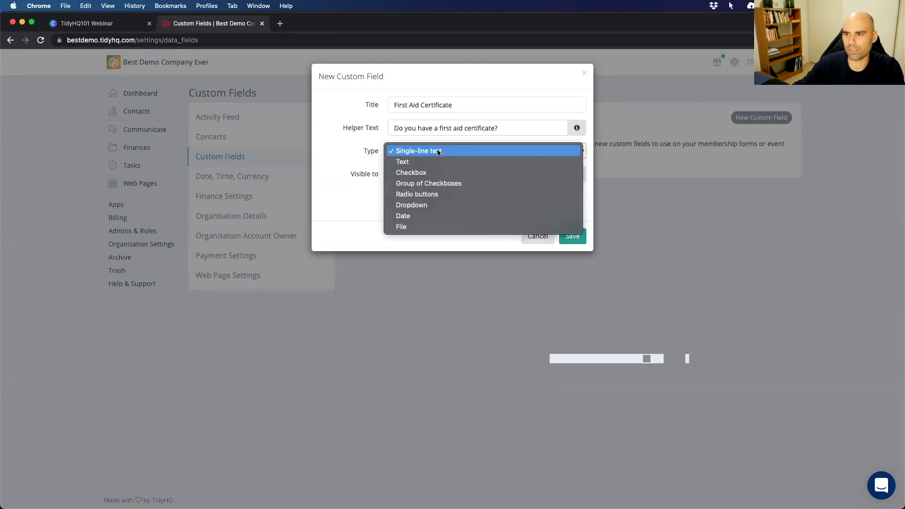
left_click(419, 174)
left_click(412, 150)
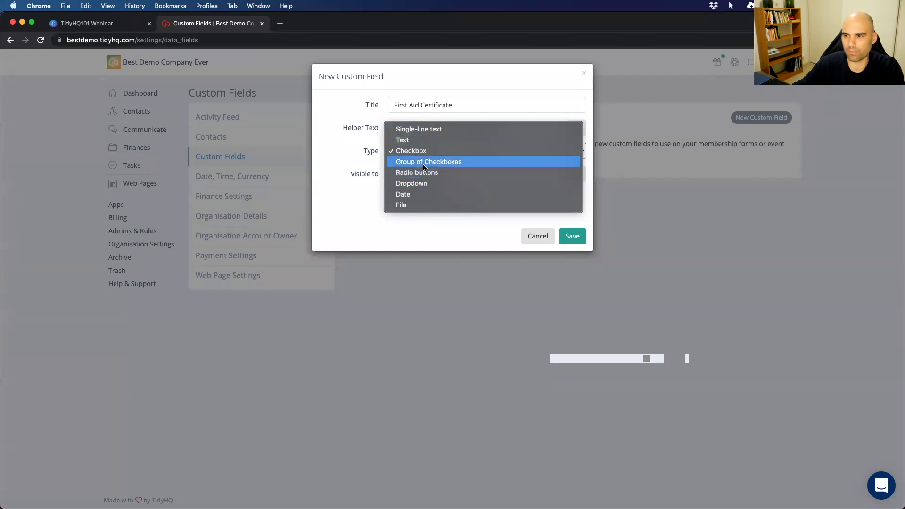
left_click(367, 198)
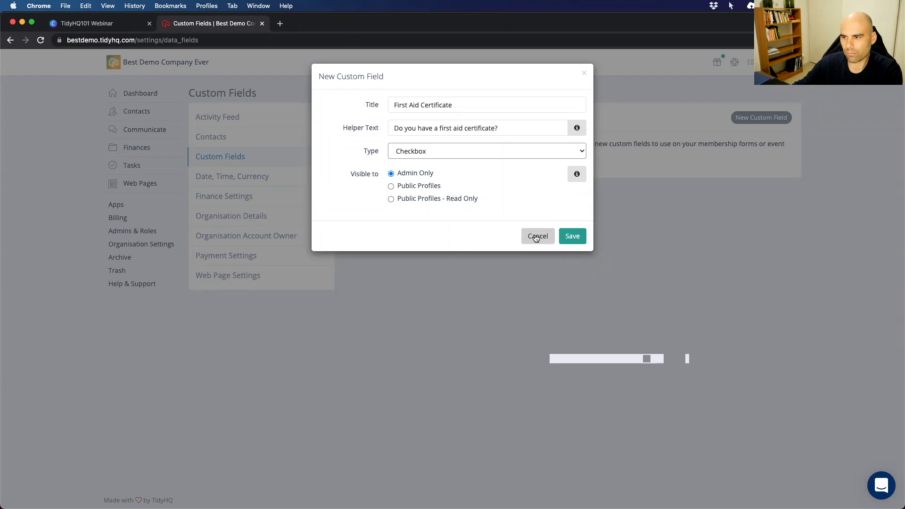
Cancel the custom field, browse the Activity Feed zoomed in, then open Contacts settings.
left_click(536, 237)
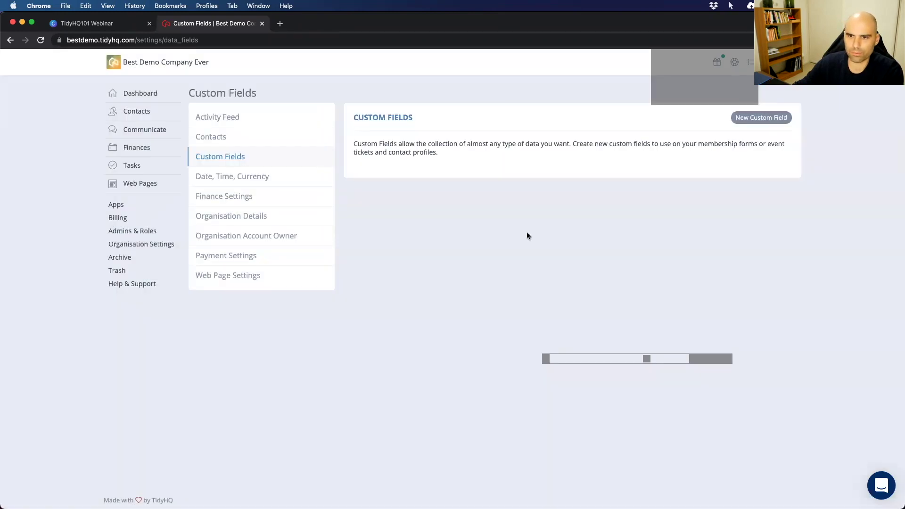
left_click(211, 118)
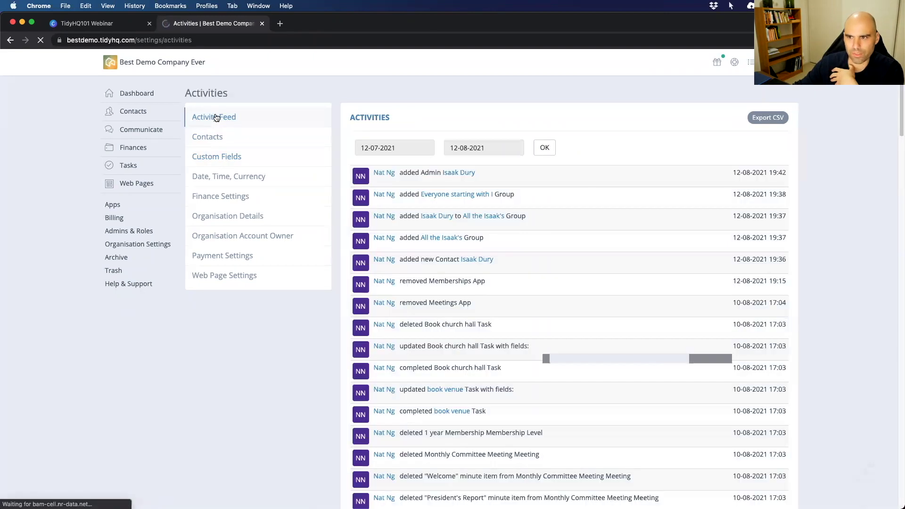
scroll(453, 227, "down", 3)
scroll(451, 224, "down", 5)
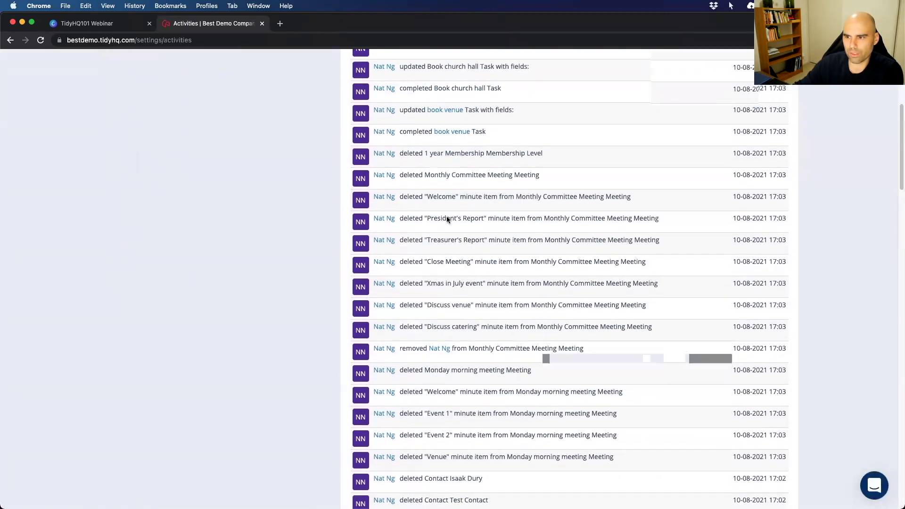
scroll(446, 216, "up", 8)
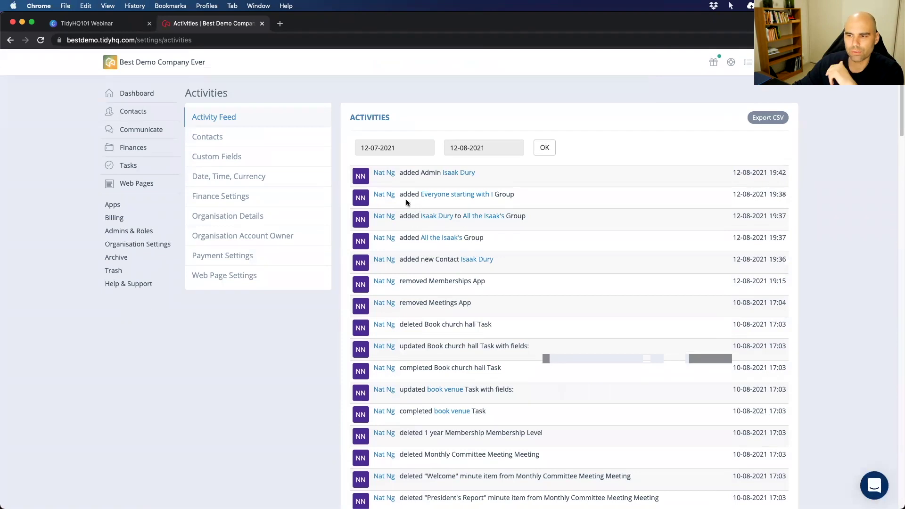
key("super+equal")
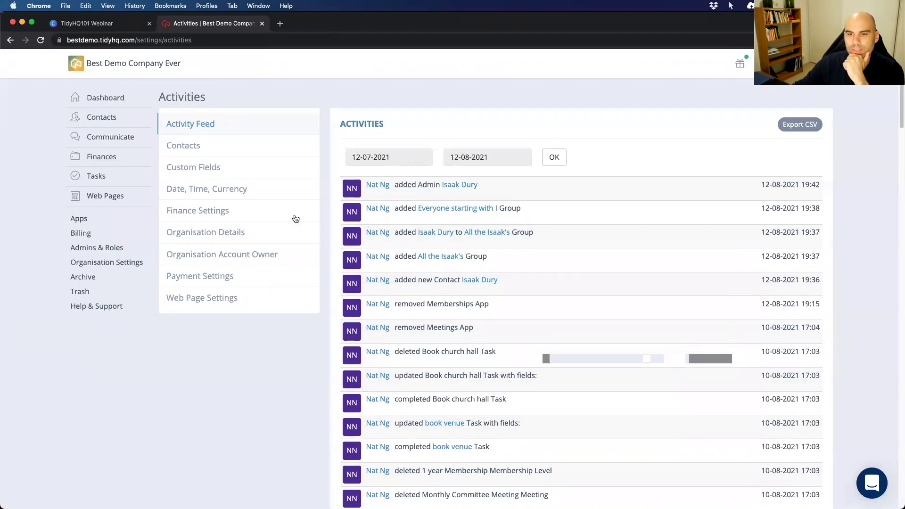
left_click(191, 146)
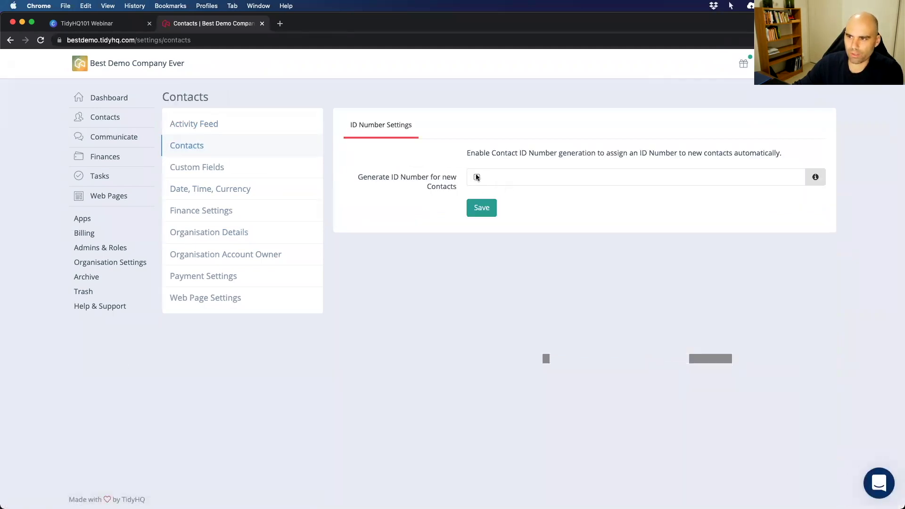
Tick Generate ID Number for new Contacts, then open the Date, Time, Currency settings.
left_click(476, 177)
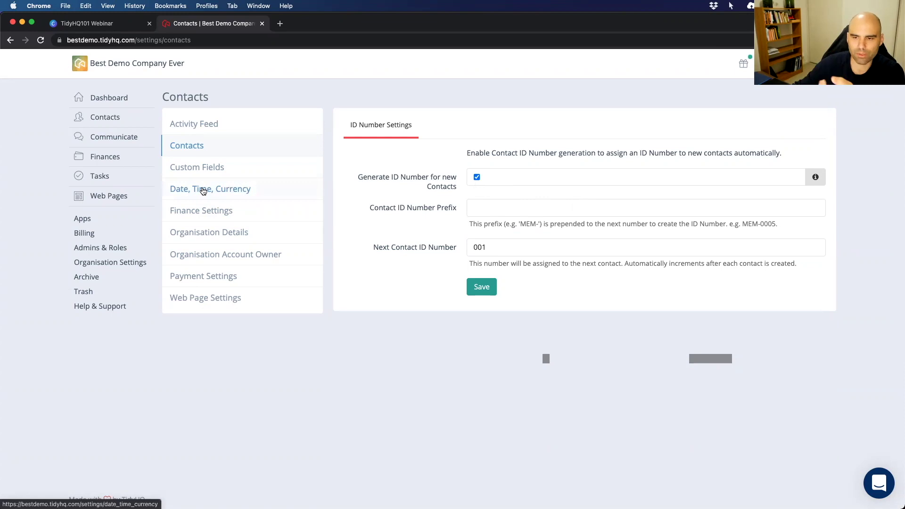
left_click(204, 190)
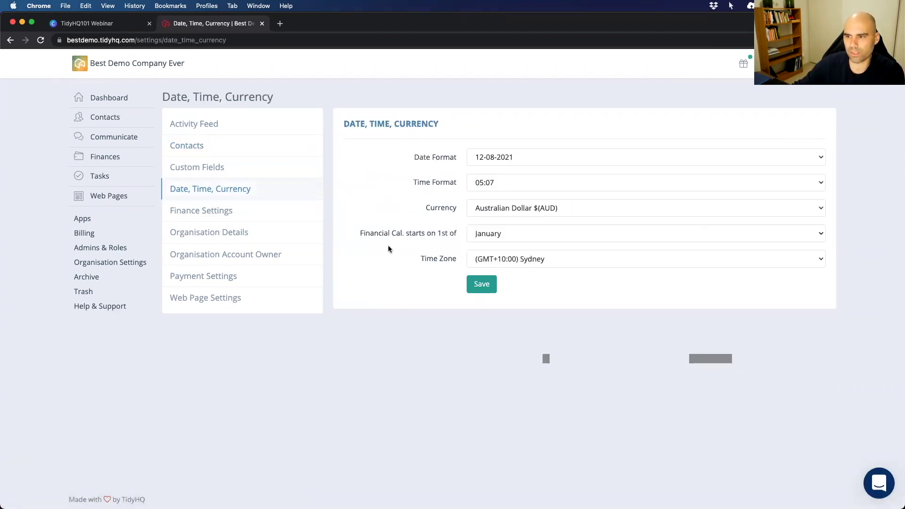
Leave the financial calendar starting in January and open Finance Settings showing GST at 0.10.
left_click_drag(358, 234, 470, 237)
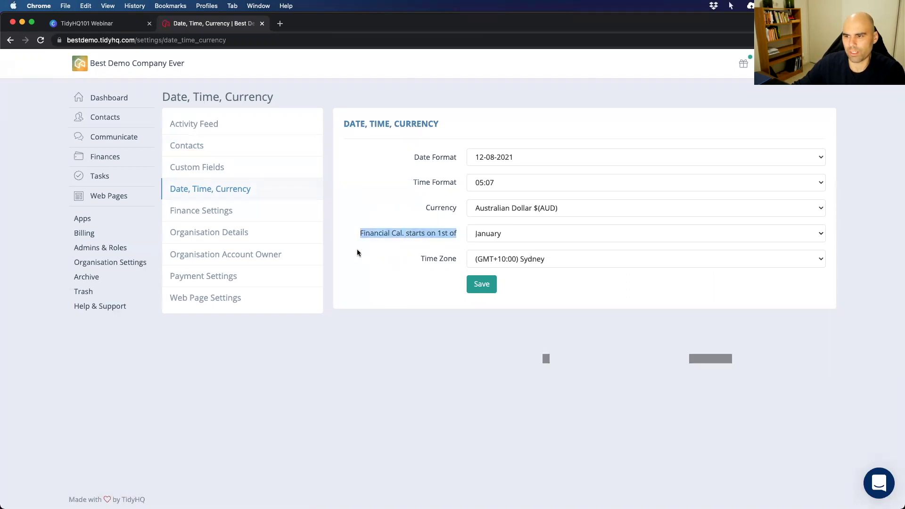
left_click(437, 241)
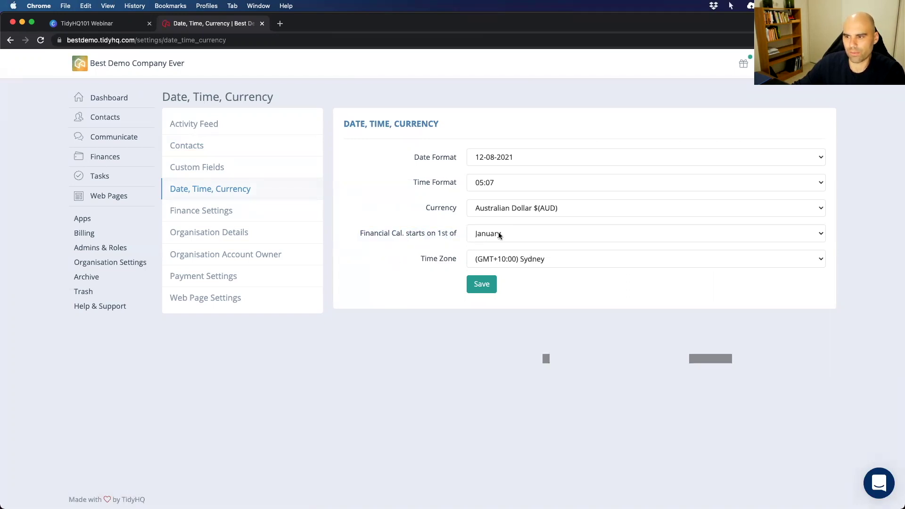
left_click(499, 235)
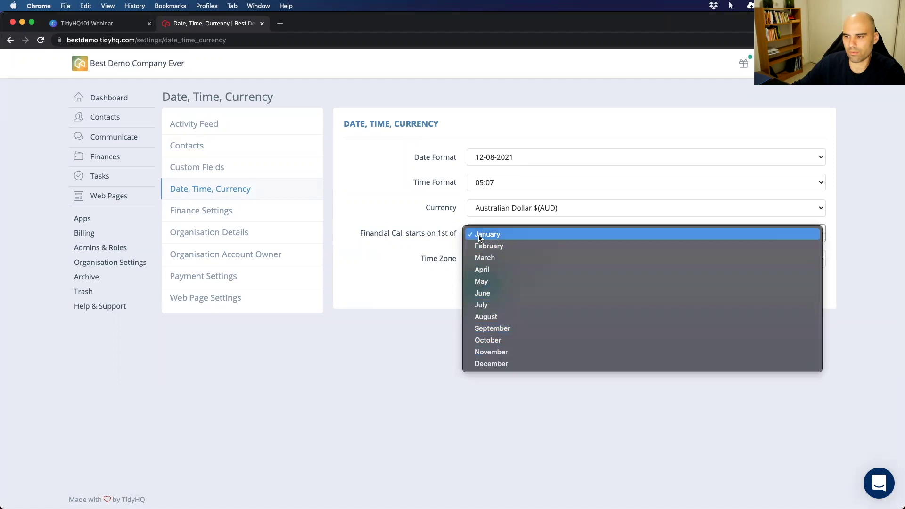
left_click(426, 234)
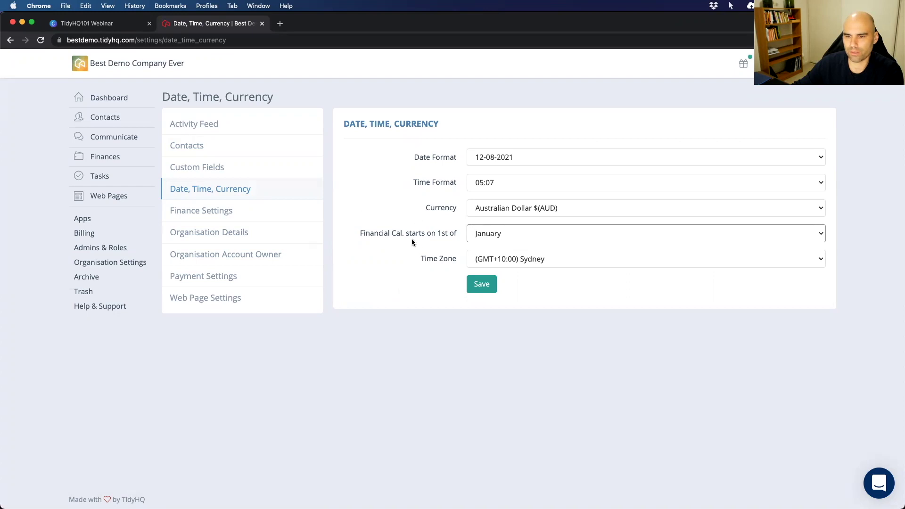
left_click(202, 211)
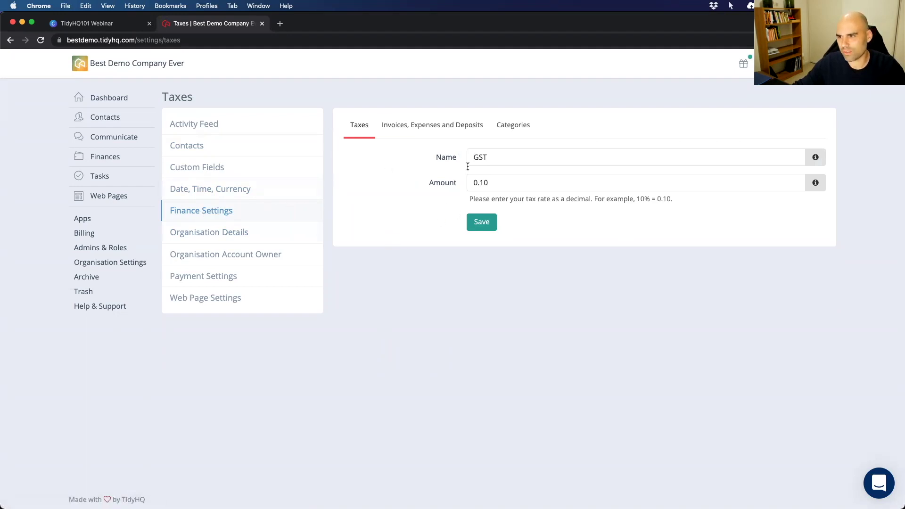
On the Invoices, Expenses and Deposits tab, set Organisation Number to 'ABN:'.
left_click(423, 129)
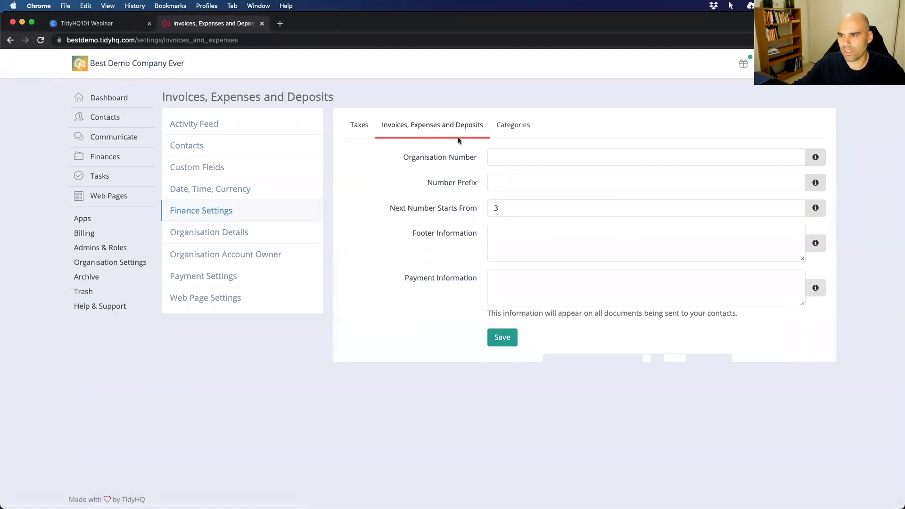
left_click(509, 155)
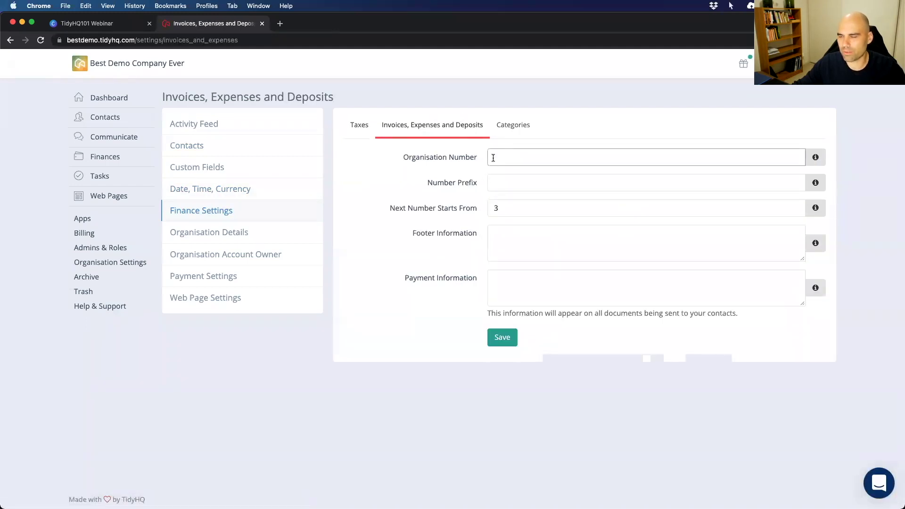
type("ABN:")
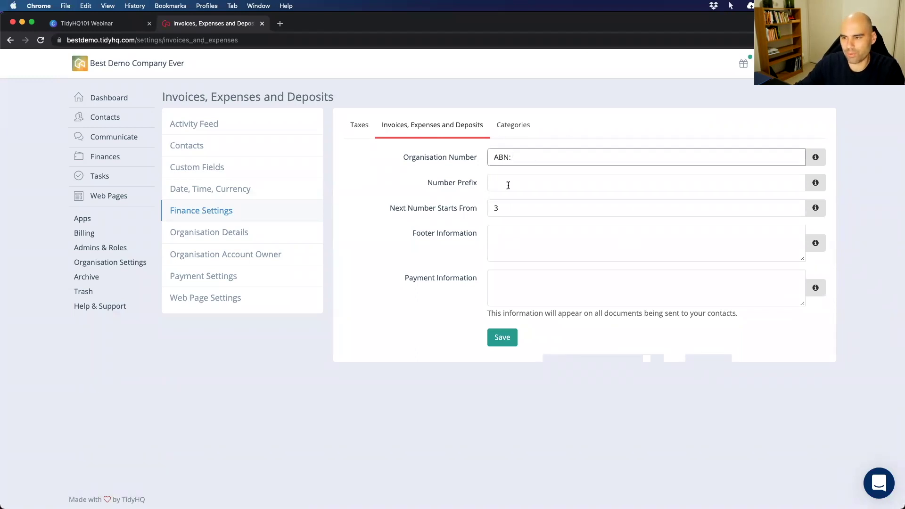
Enter then delete the 'THQINV' invoice number prefix, leaving it empty.
left_click(499, 183)
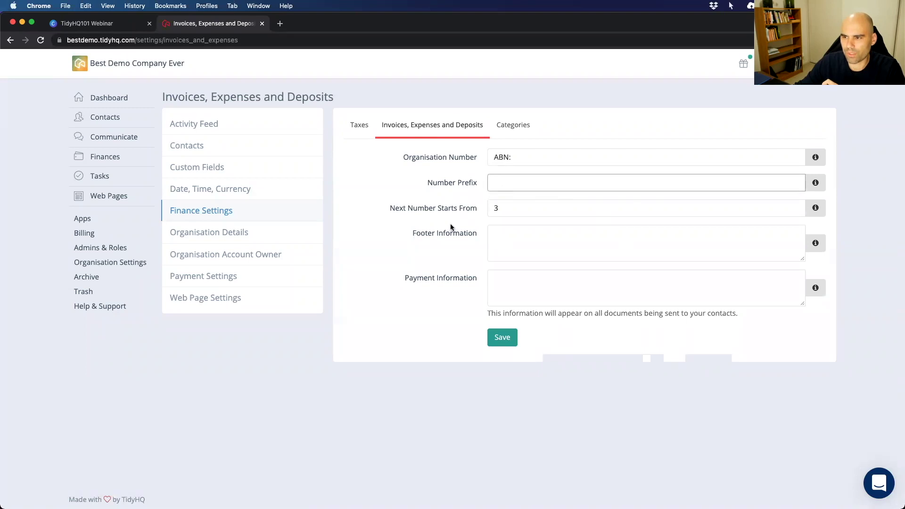
type("THQINV-")
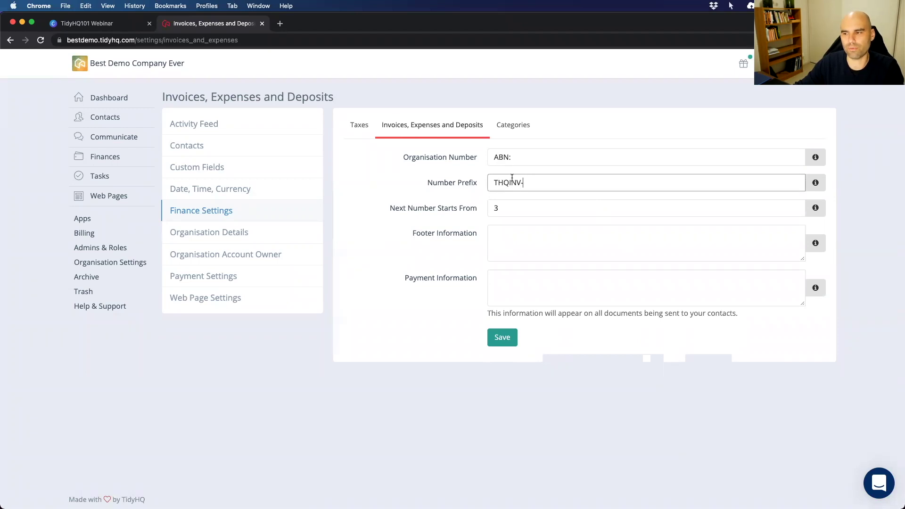
left_click_drag(533, 179, 490, 182)
key("BackSpace")
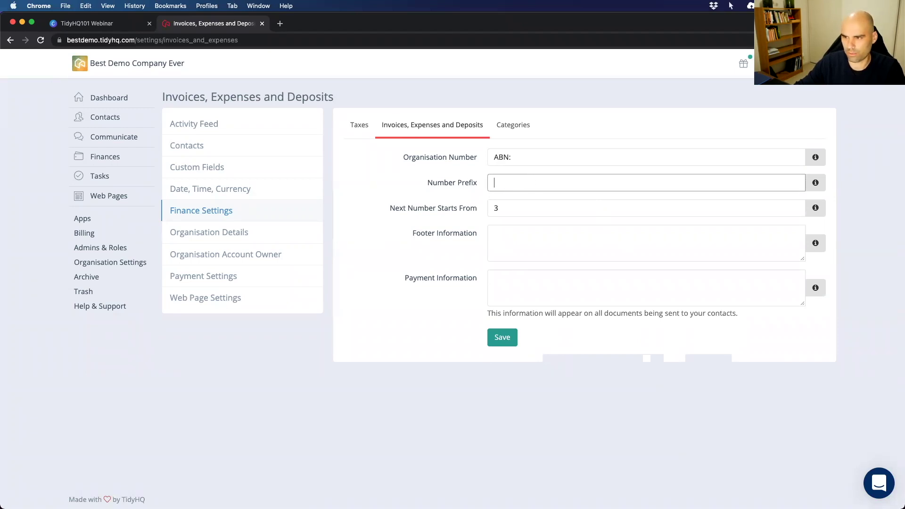
left_click(359, 198)
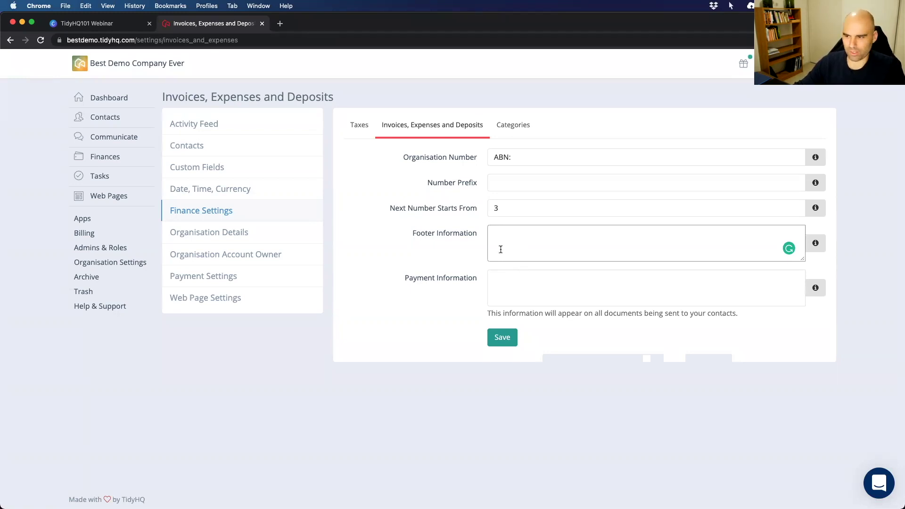
left_click(505, 282)
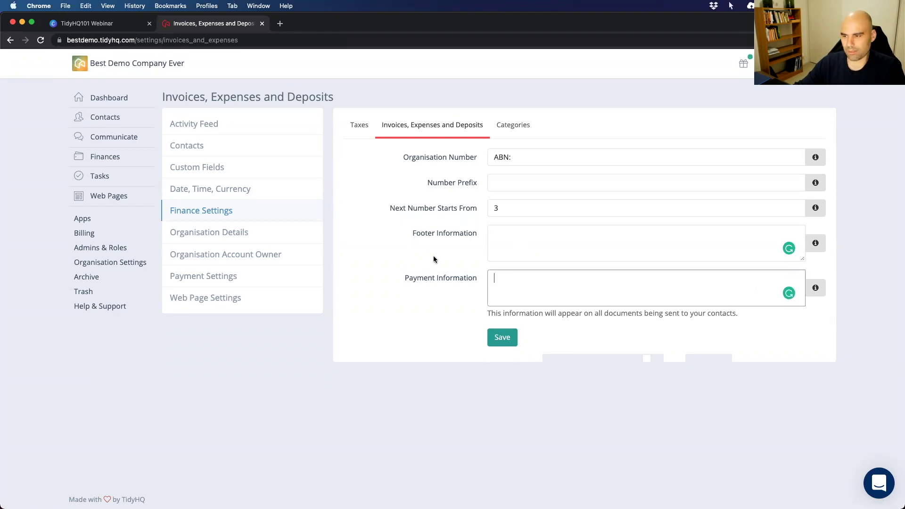
left_click(514, 126)
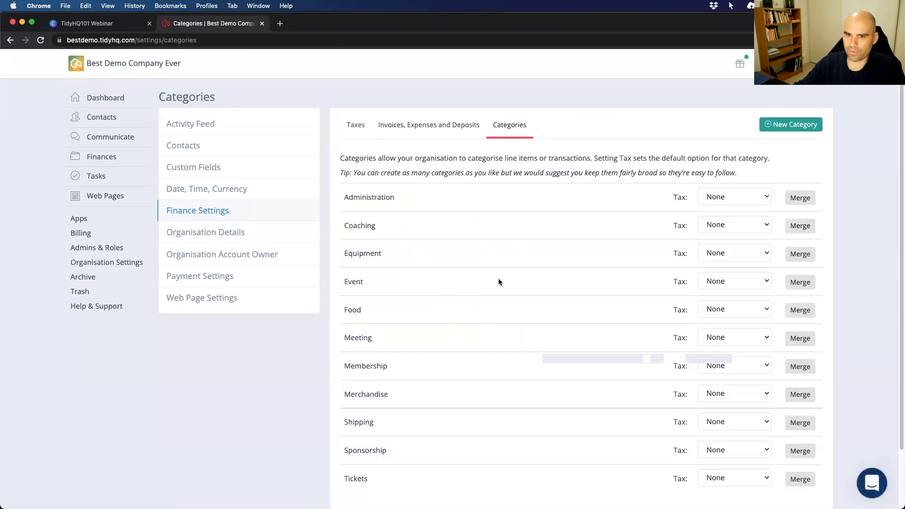
Try a new finance category with Tax left at None, cancel it, and open Organisation Details.
scroll(517, 248, "down", 2)
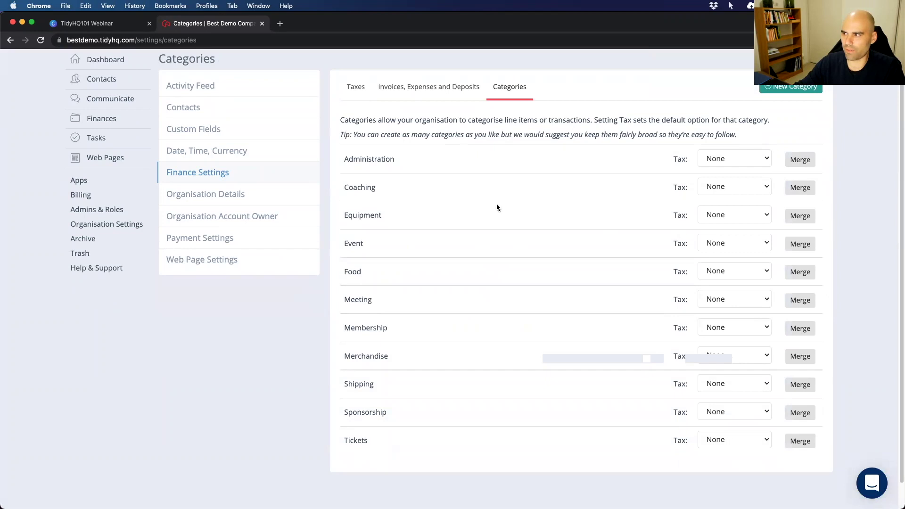
left_click(792, 88)
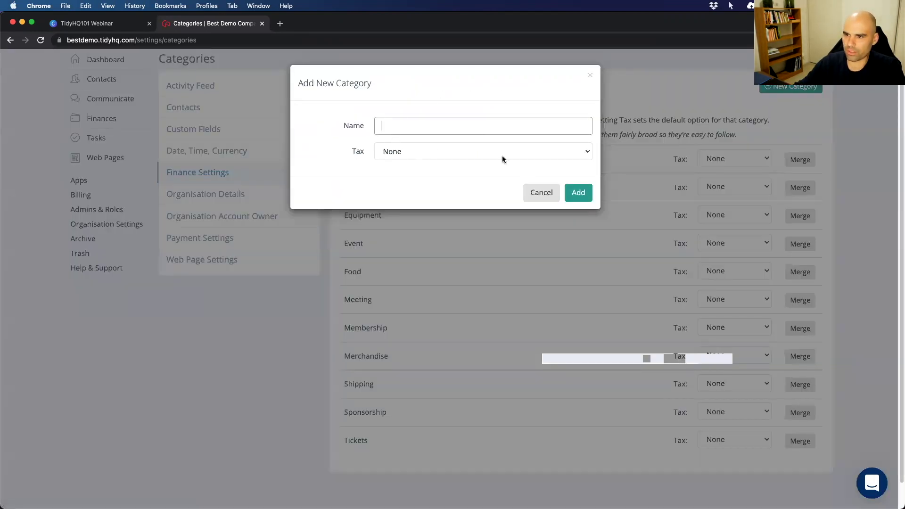
left_click(502, 158)
left_click(389, 156)
left_click(420, 151)
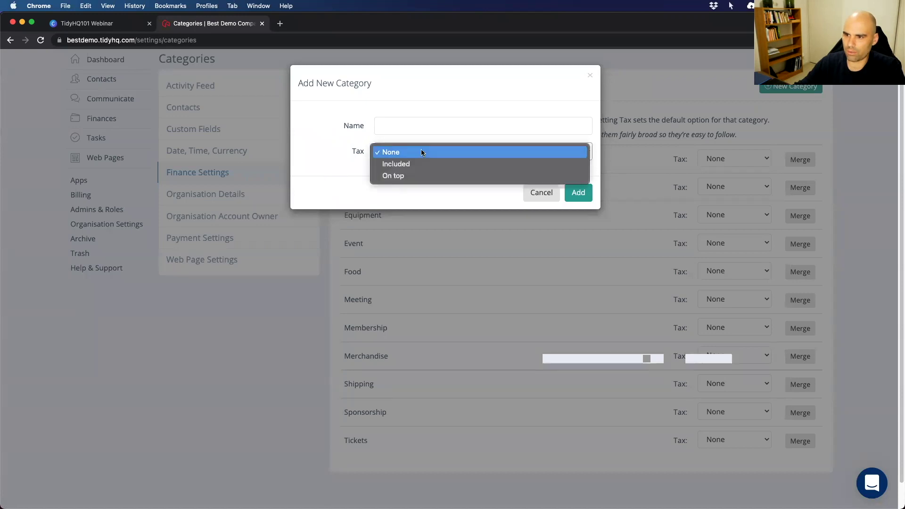
left_click(328, 174)
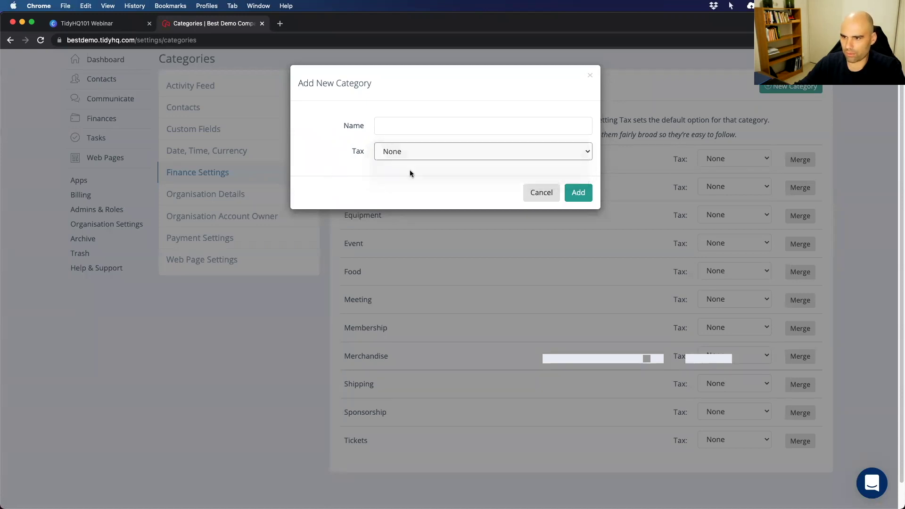
left_click(537, 193)
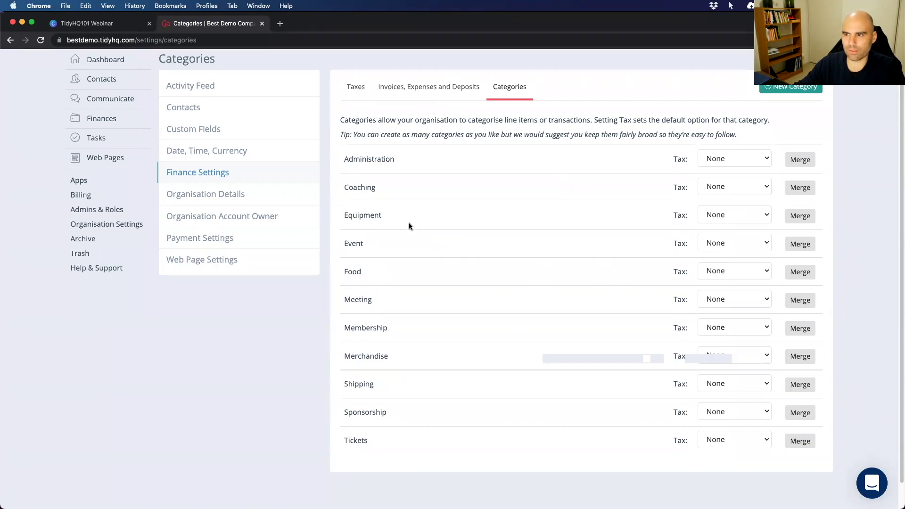
left_click(190, 194)
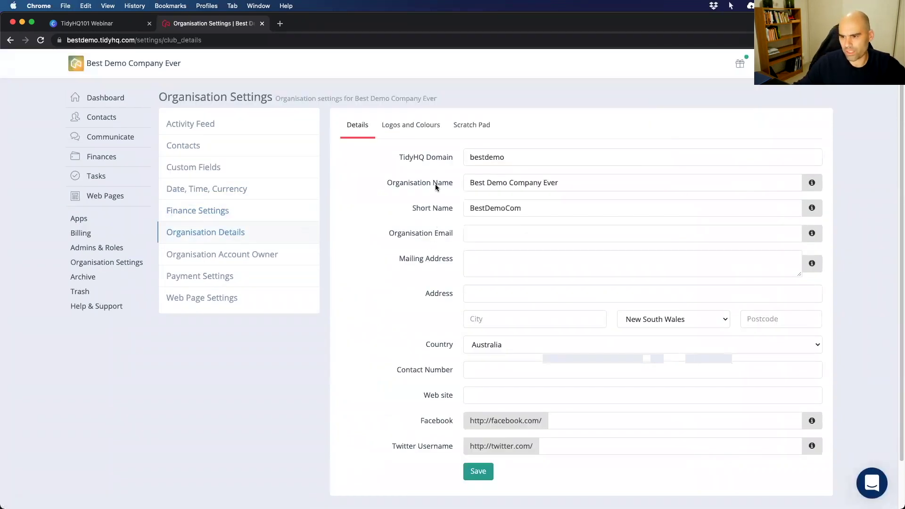
Check the Logos and Colours tab, then go to Organisation Account Owner settings.
scroll(436, 184, "down", 1)
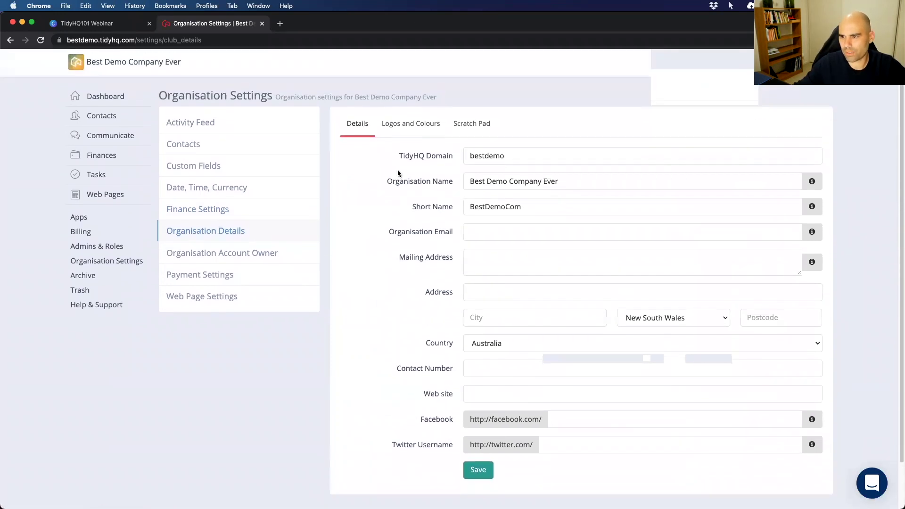
left_click(398, 126)
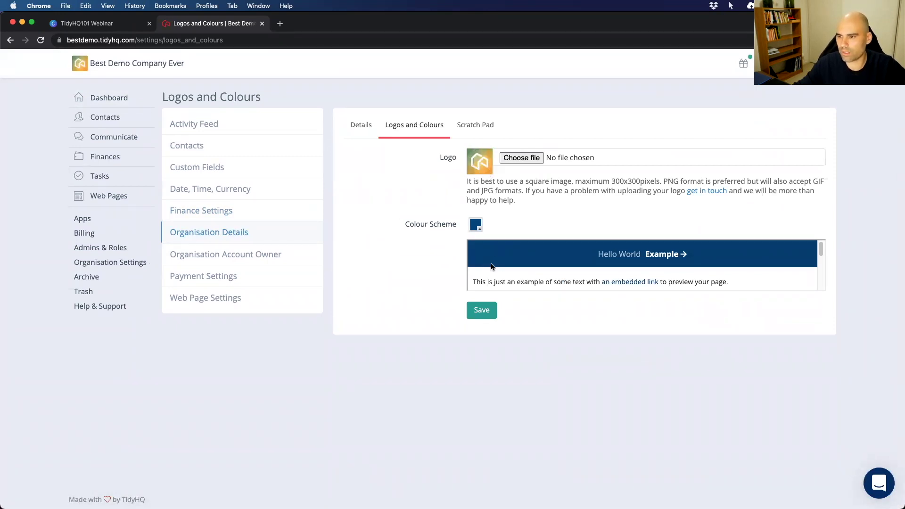
left_click(205, 254)
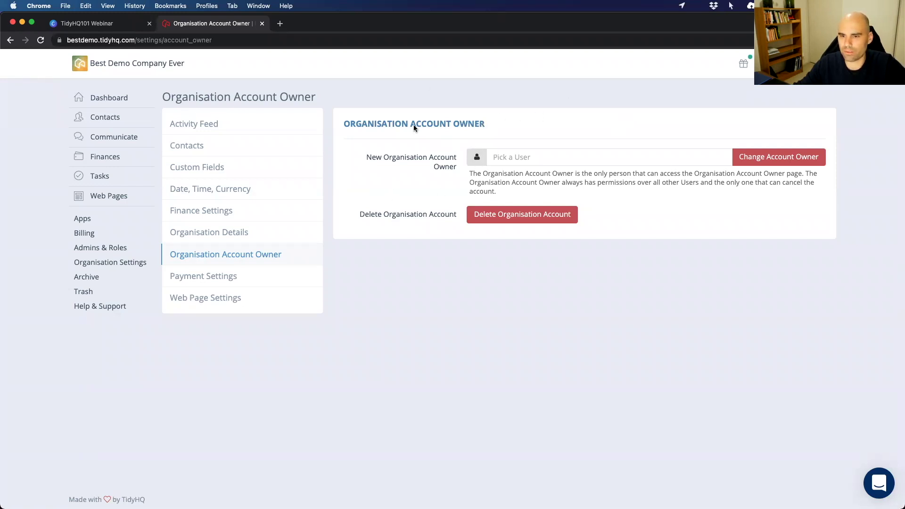
Look over Payment Settings and the Stripe Payments tab, then open Web Page Settings.
left_click(218, 277)
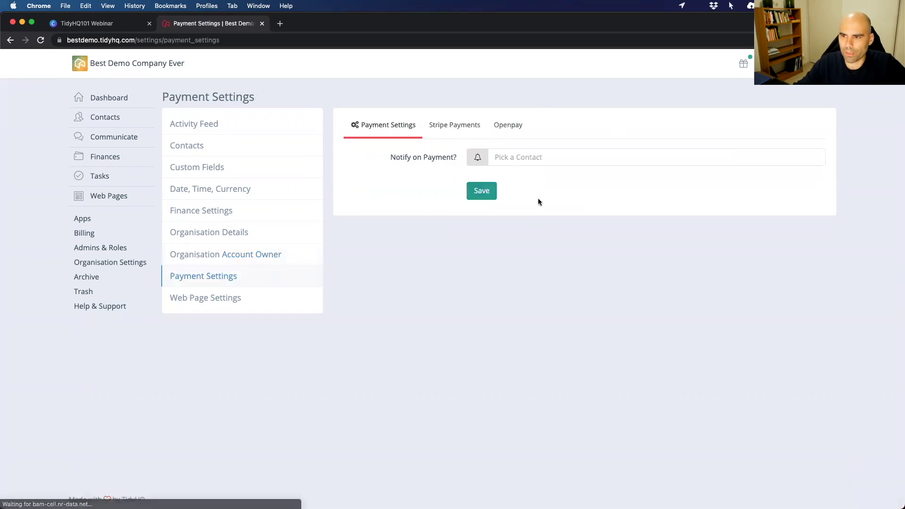
left_click(439, 125)
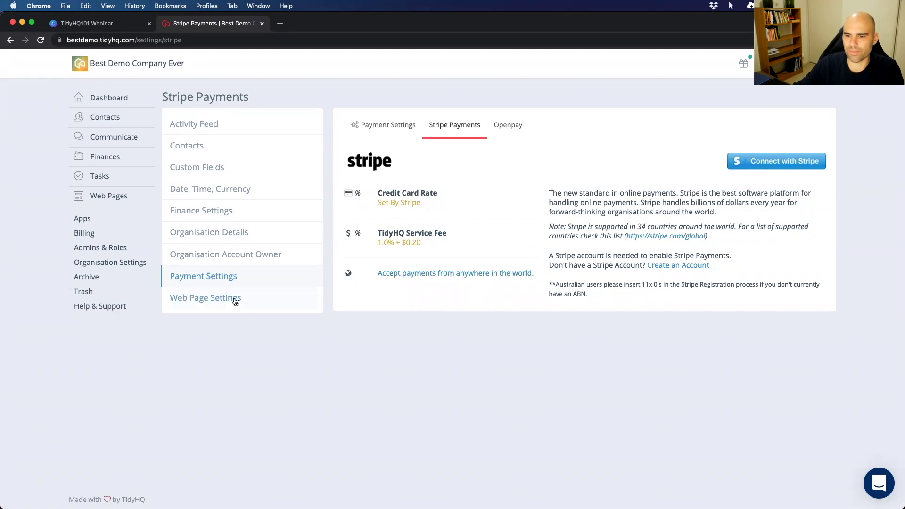
left_click(213, 299)
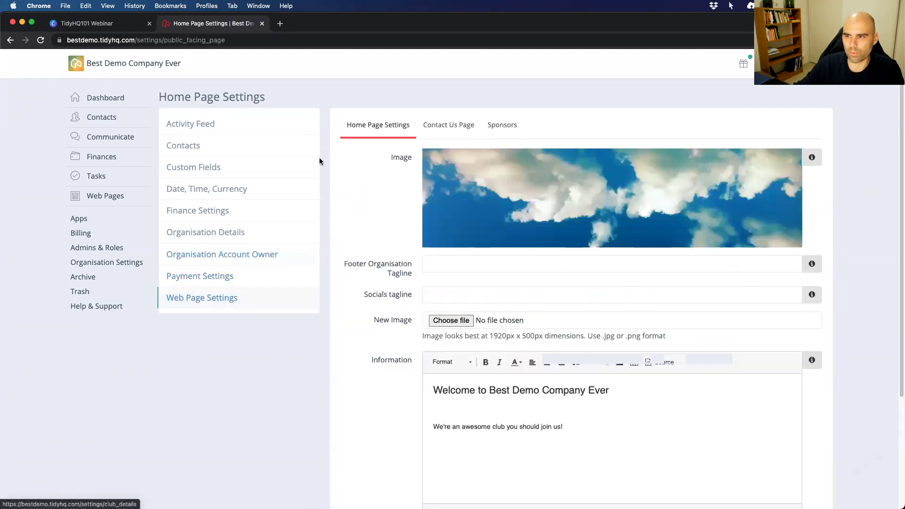
Start a blank New Email from Communicate and scroll down to its Merge Tags line.
mouse_move(98, 135)
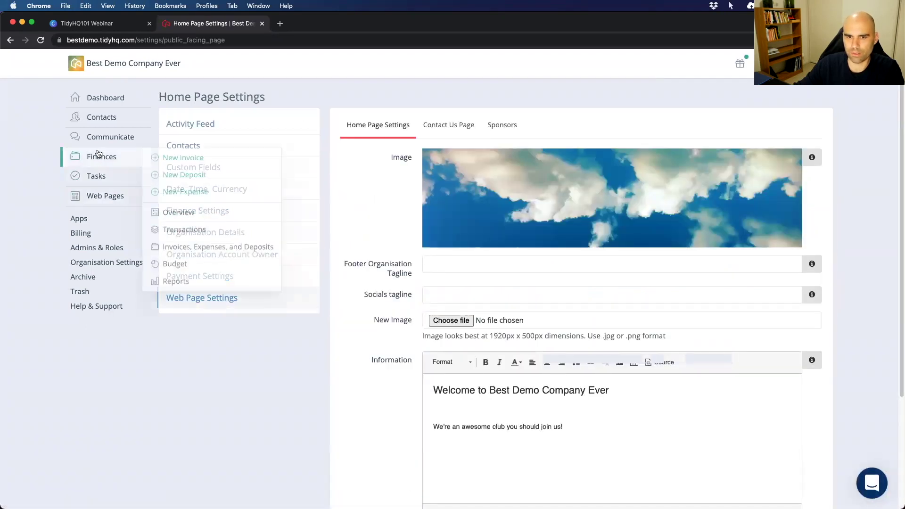
left_click(171, 137)
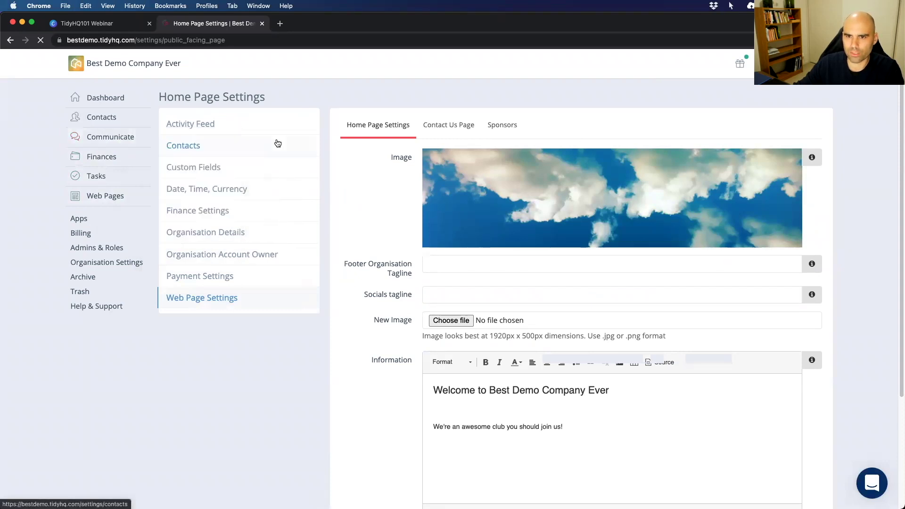
scroll(281, 424, "down", 2)
left_click_drag(280, 432, 734, 433)
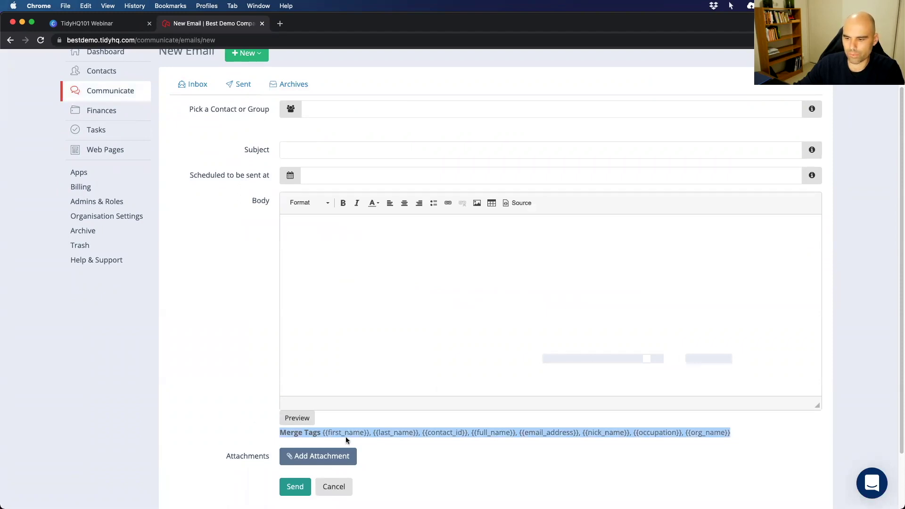
left_click(409, 432)
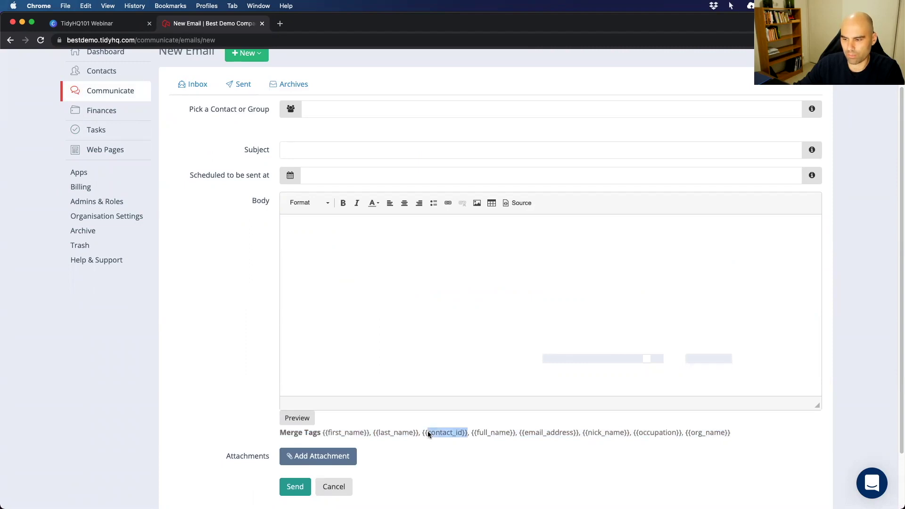
left_click(493, 434)
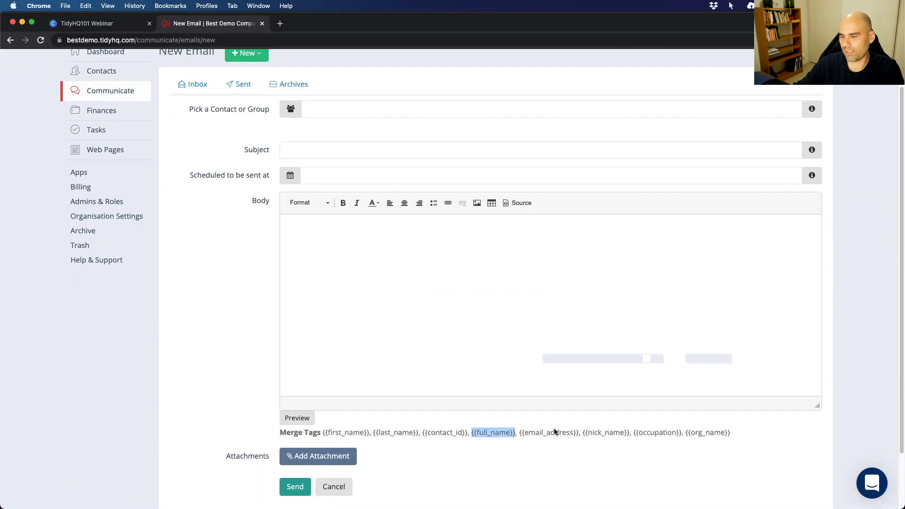
left_click_drag(519, 432, 572, 432)
left_click(608, 432)
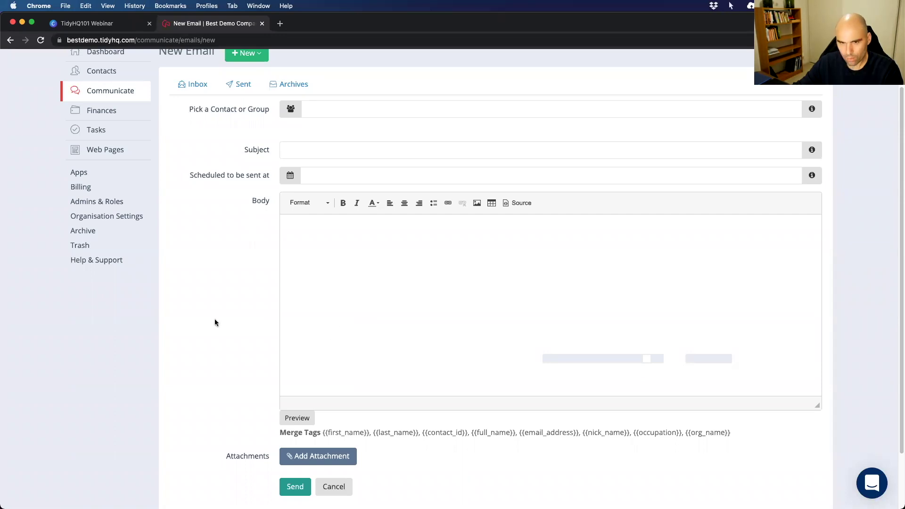
Switch to the TidyHQ101 Webinar slides and advance to slide 6 on assigning Admins to Roles.
key("ctrl+shift+Tab")
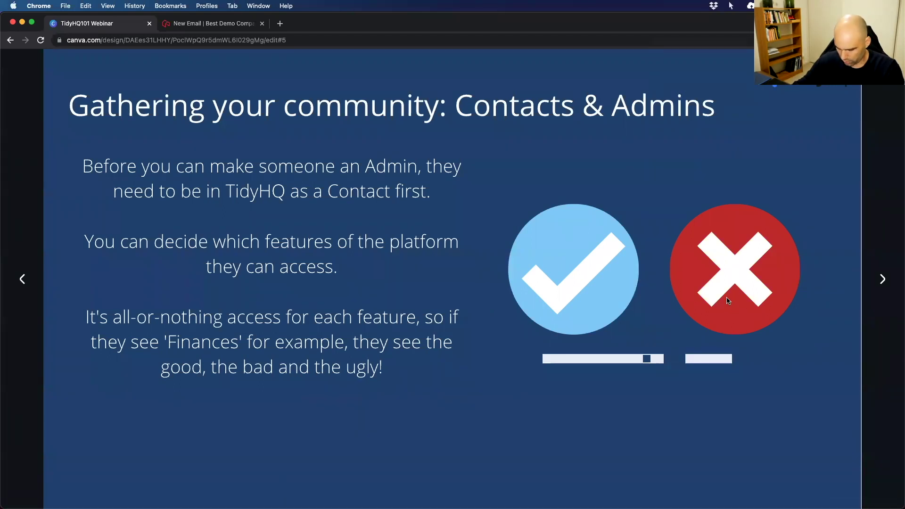
key("Right")
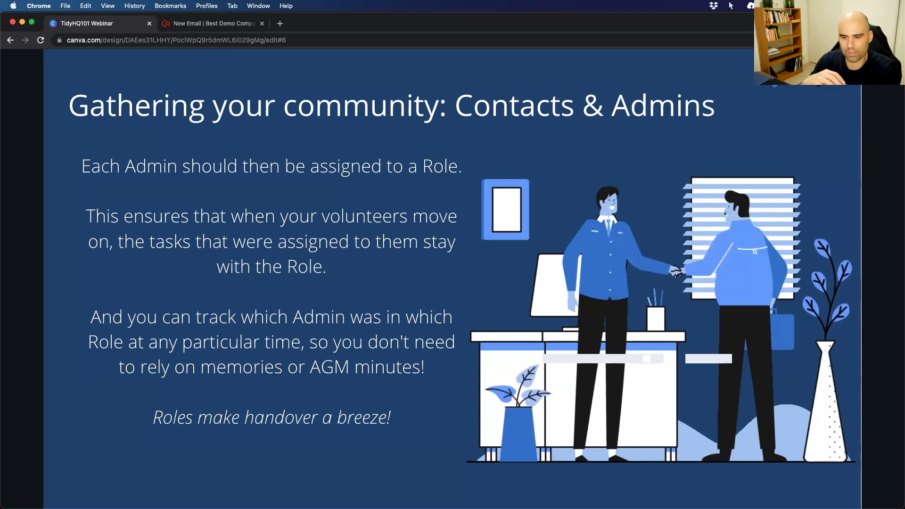
mouse_move(283, 261)
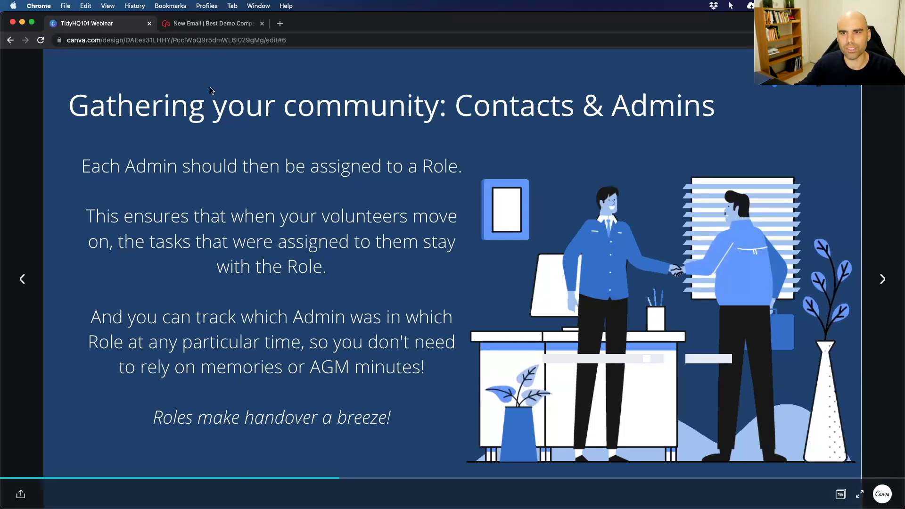
Start a new role named Secretary under Admins & Roles > Roles.
left_click(197, 28)
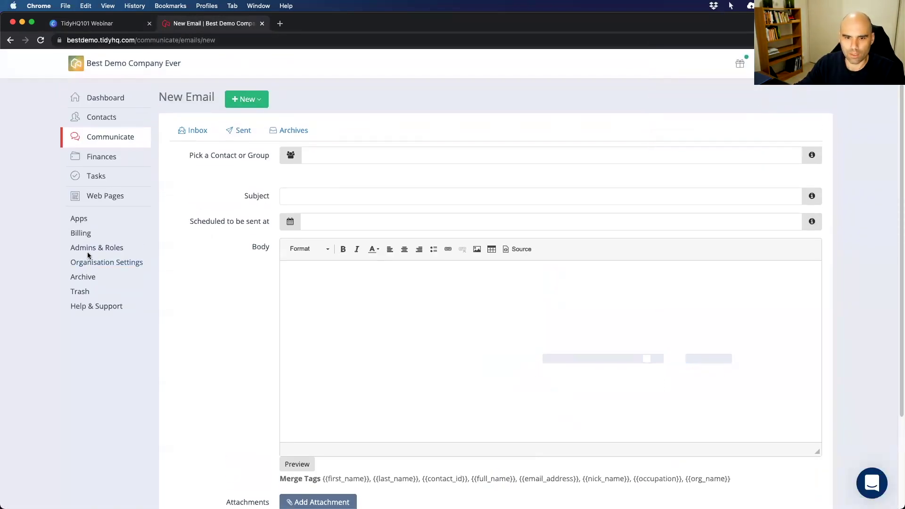
left_click(86, 249)
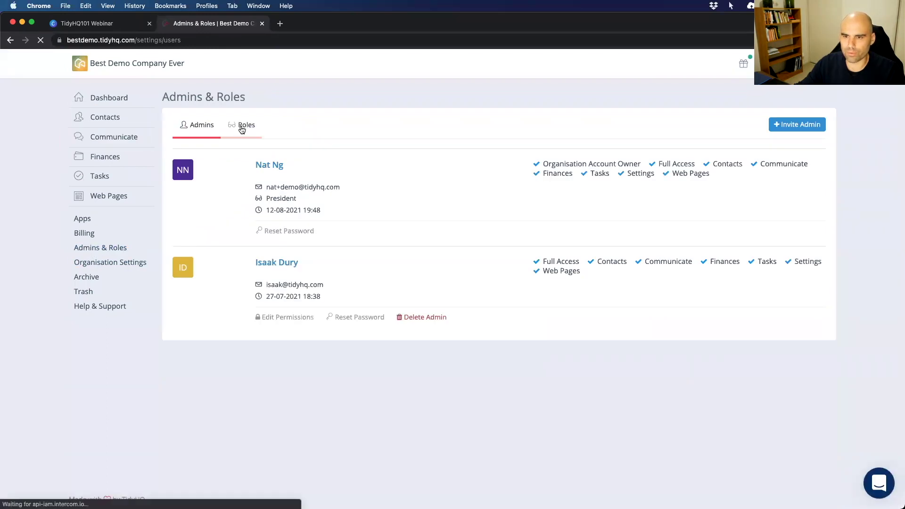
left_click(241, 125)
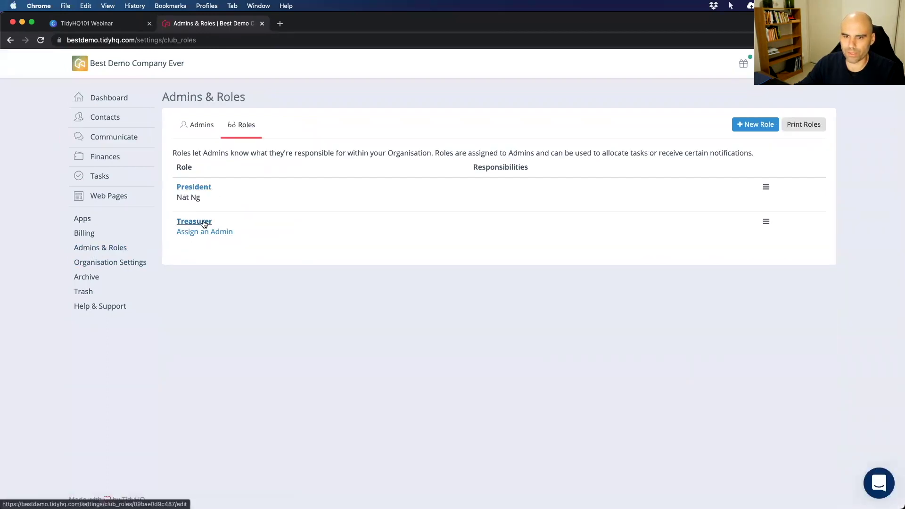
left_click(736, 127)
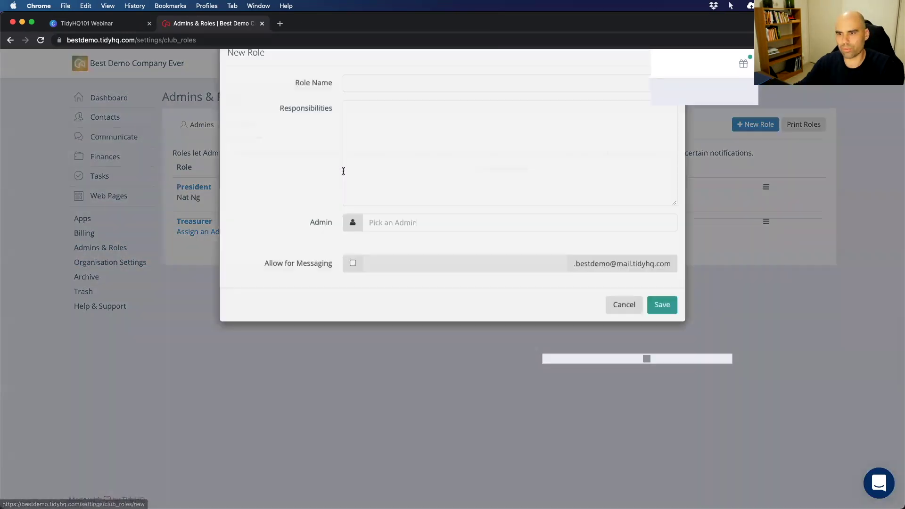
left_click(359, 109)
type("Secretary")
List responsibilities: Recording Meeting Minutes, Gathering sponsors and Applying for grants.
left_click(404, 135)
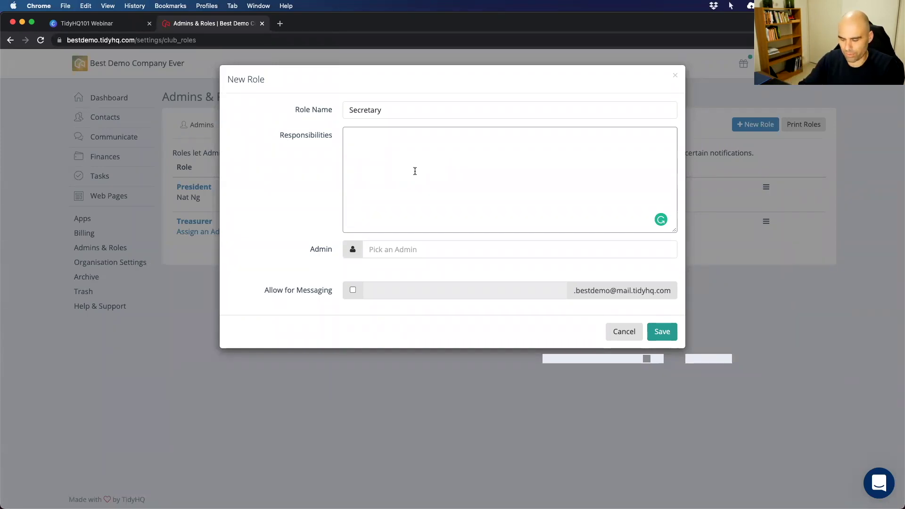
type("Recro")
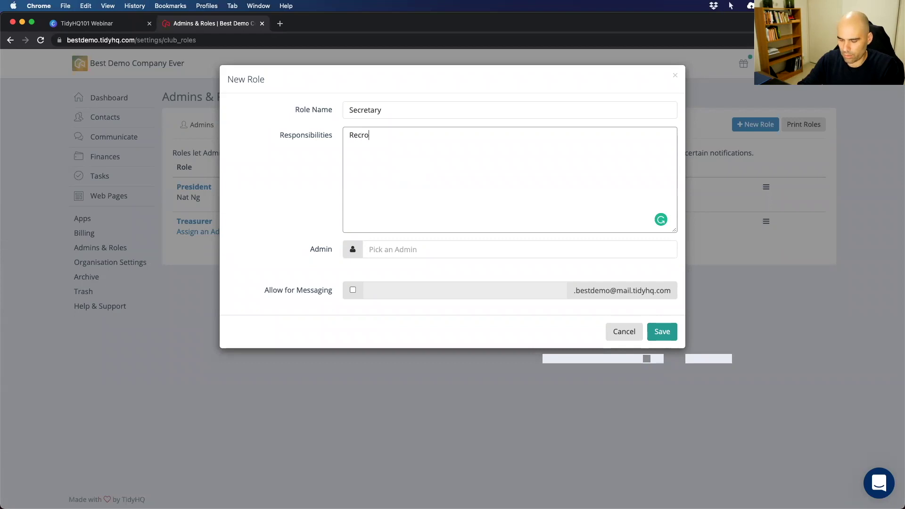
key("BackSpace")
key("BackSpace")
type("ording ")
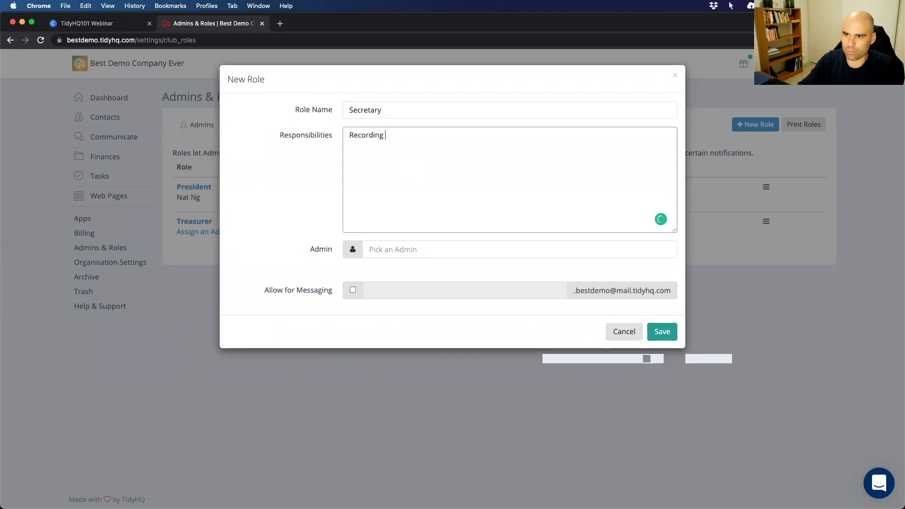
type("Meeting Minut")
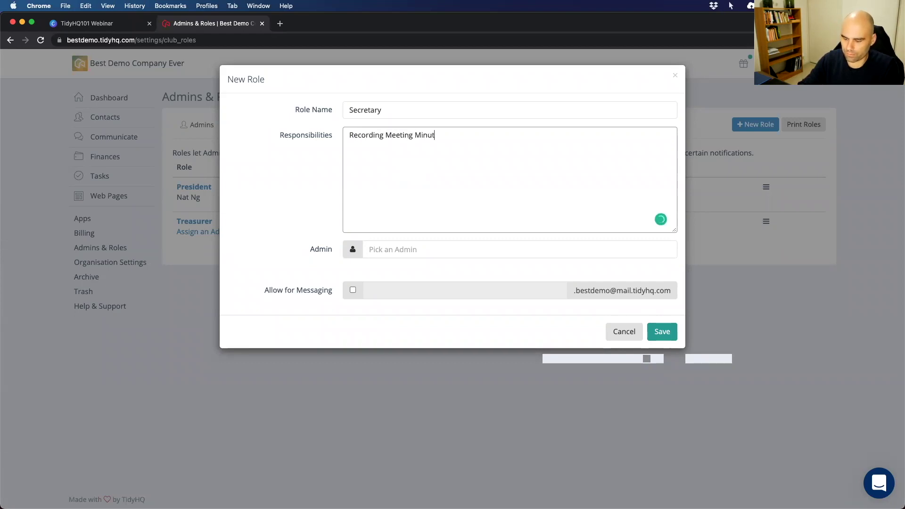
type("es * ")
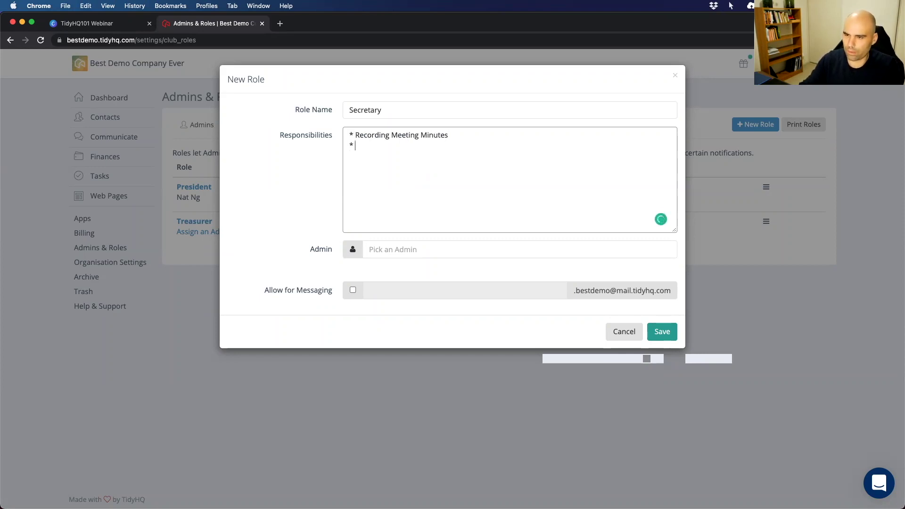
type("Gathering sponsors")
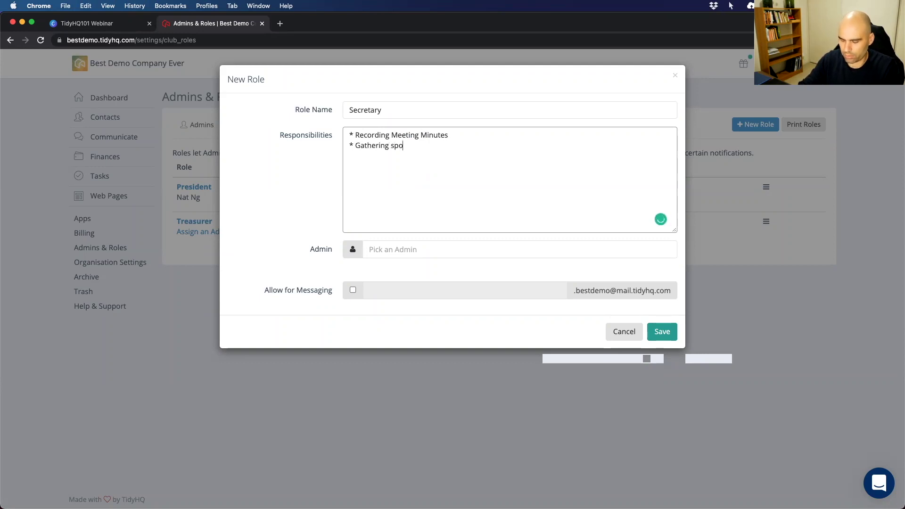
key("Return")
type("* ")
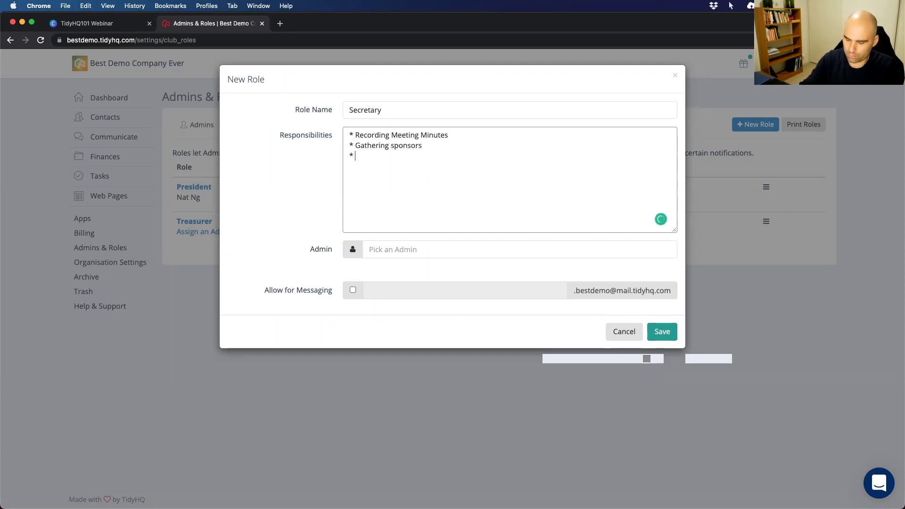
type("Applying for grants")
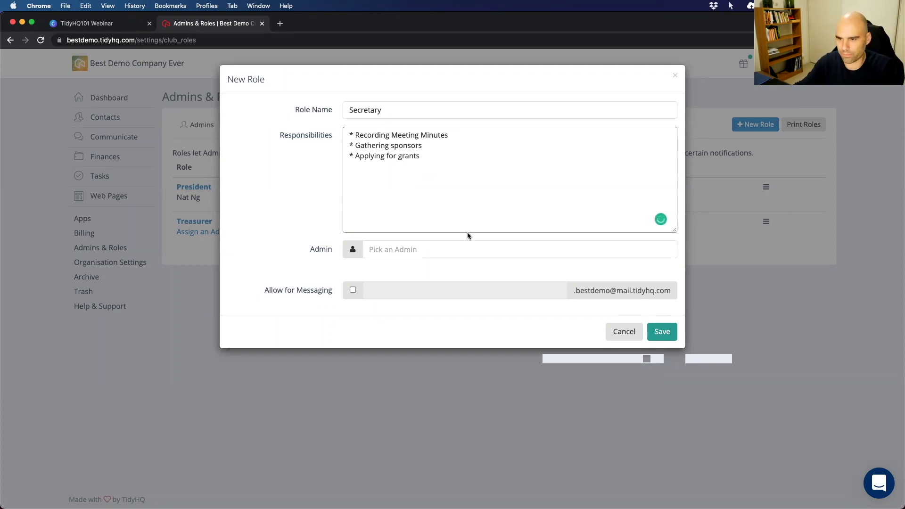
Assign the matching admin to the Secretary role.
left_click(404, 248)
type("Isaak")
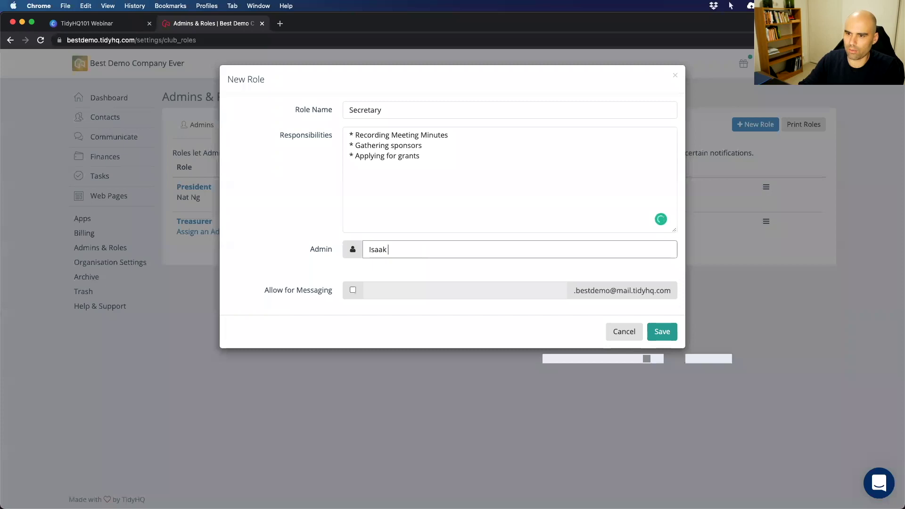
left_click(424, 270)
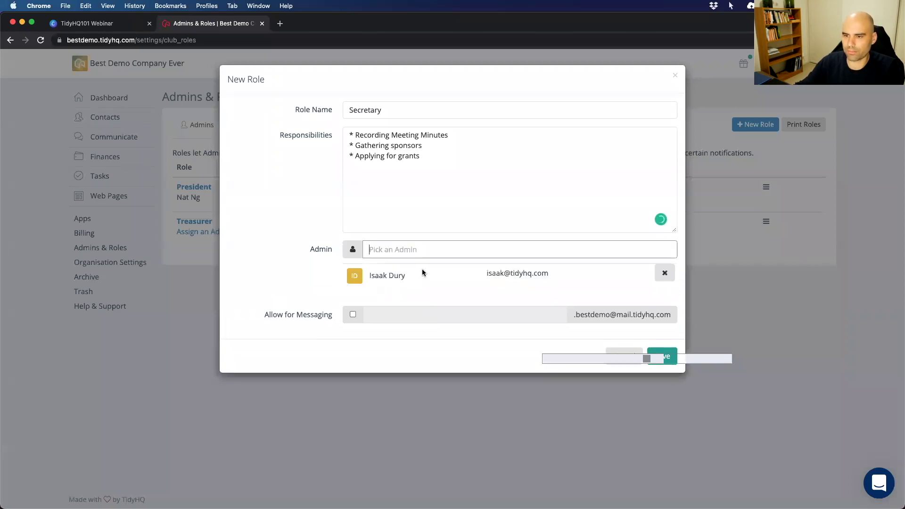
Allow messaging with the address prefix 'secretary' and save the Secretary role.
left_click(353, 314)
left_click(325, 325)
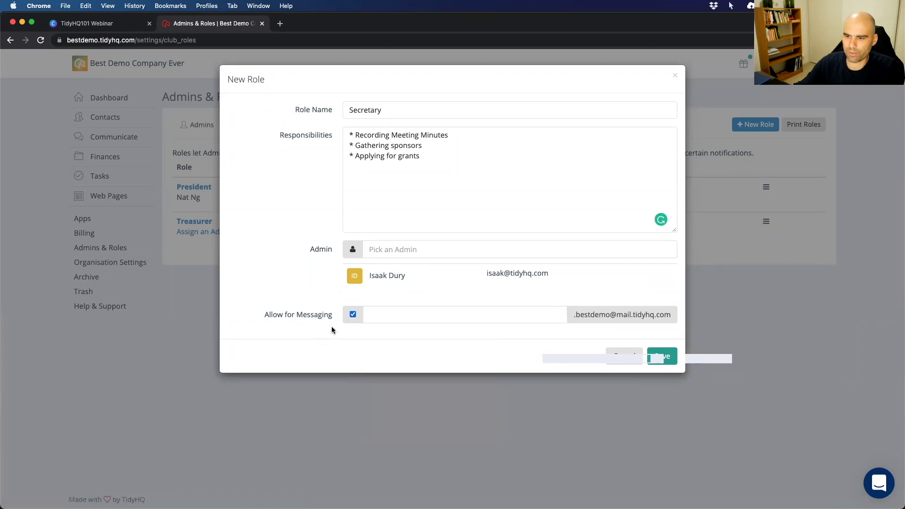
left_click(445, 313)
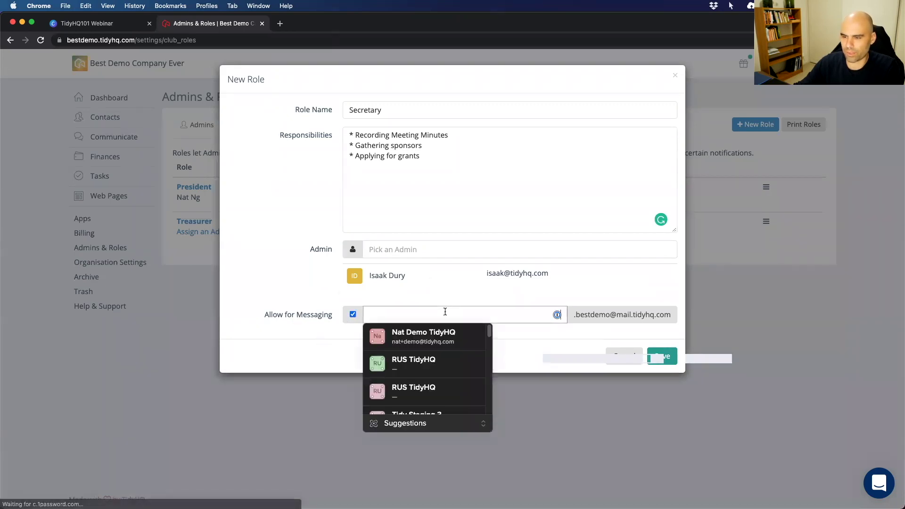
type("secre")
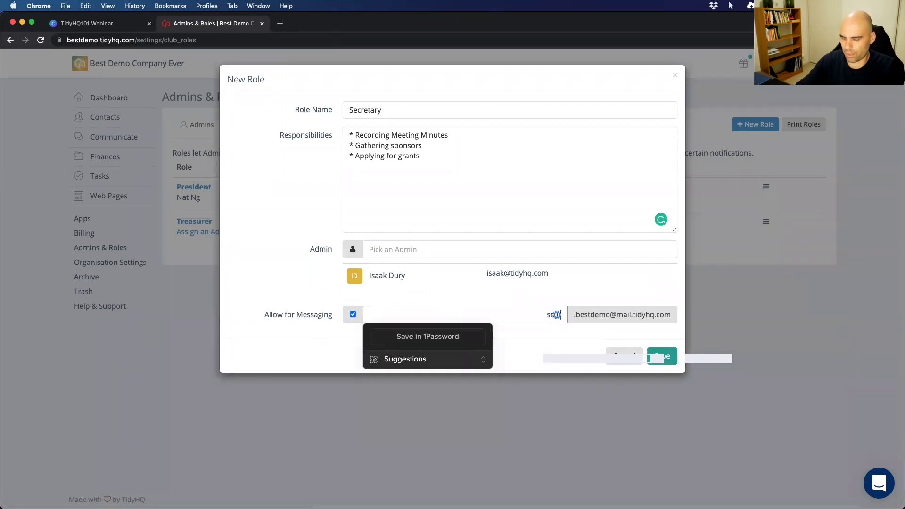
type("tary")
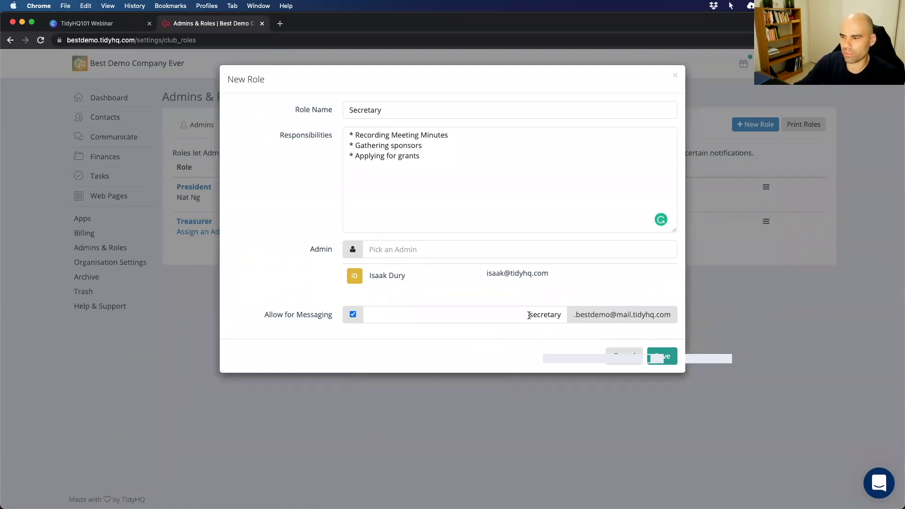
double_click(532, 314)
left_click(615, 325)
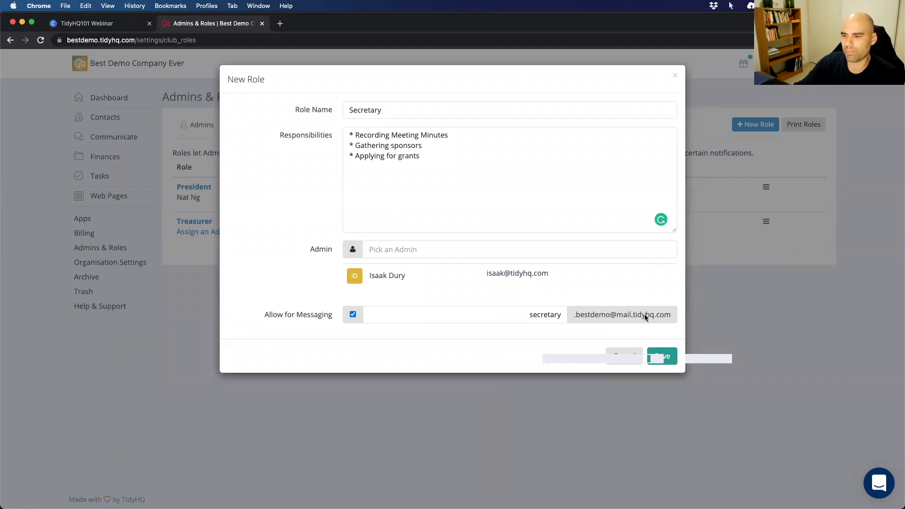
mouse_move(360, 282)
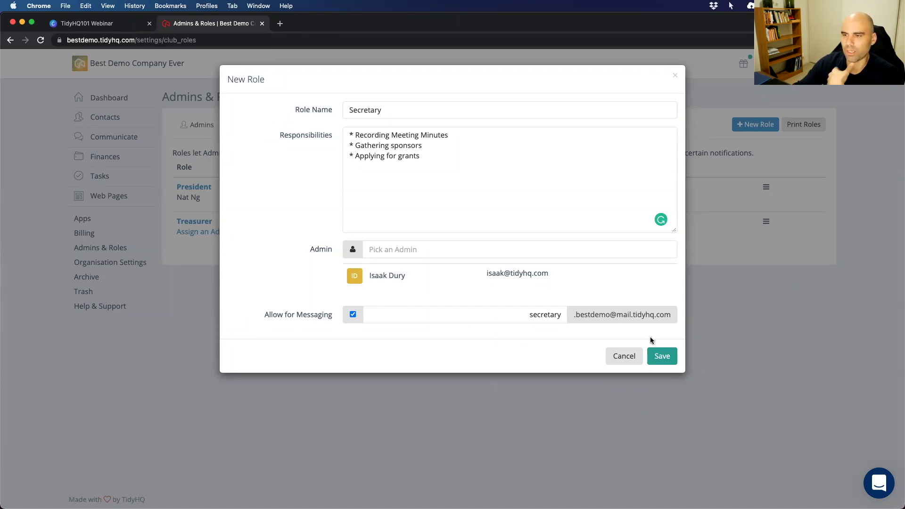
left_click(662, 358)
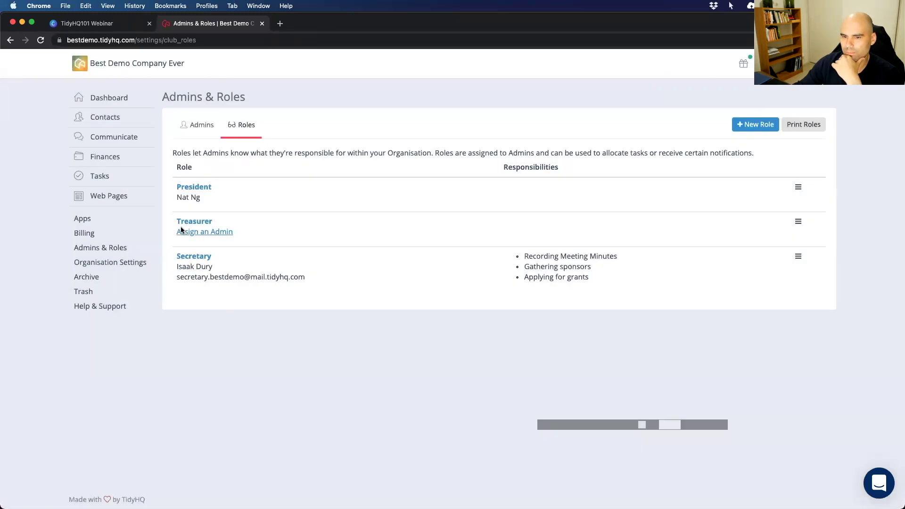
Give the President role responsibilities Look good, Appear in magazines and Make it look easy.
left_click(213, 188)
type("Look good ")
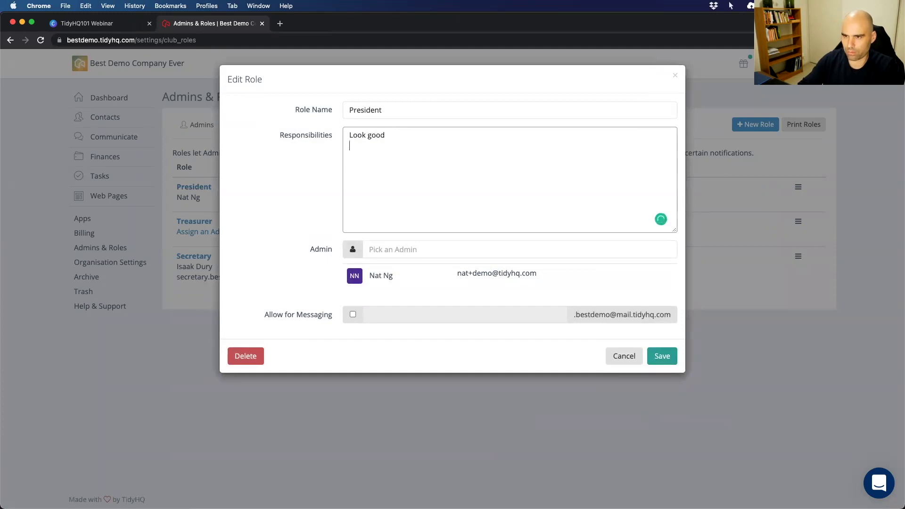
type("* Appear in magazines")
key("Return")
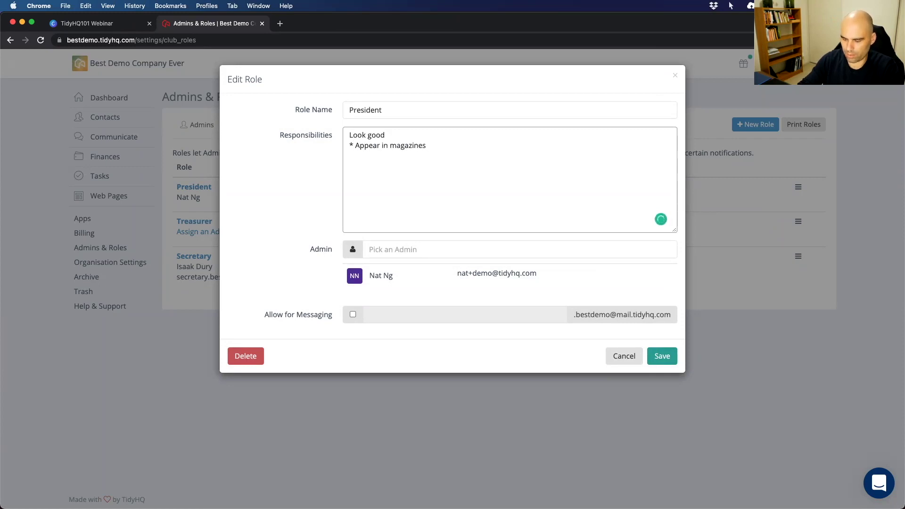
type("* Make it look easy")
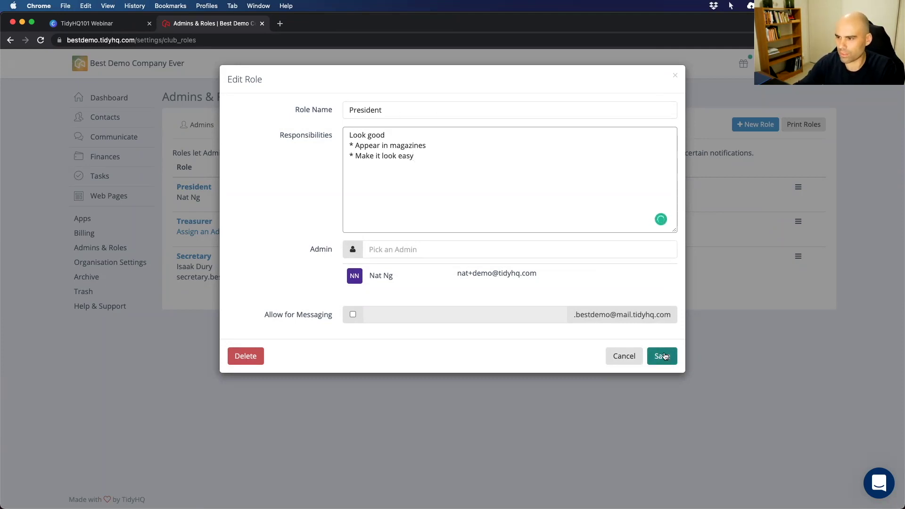
Enable messaging with the lowercase prefix 'president' and save the President role.
left_click(353, 314)
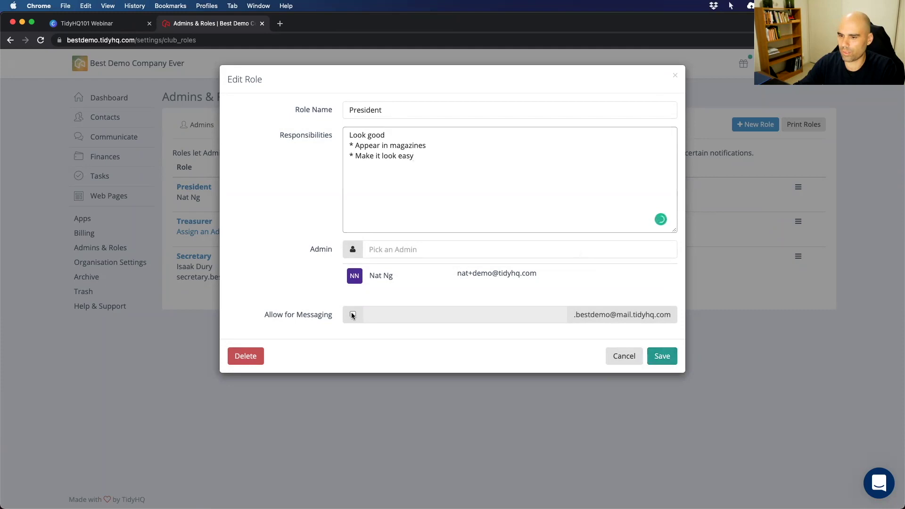
type("Pr")
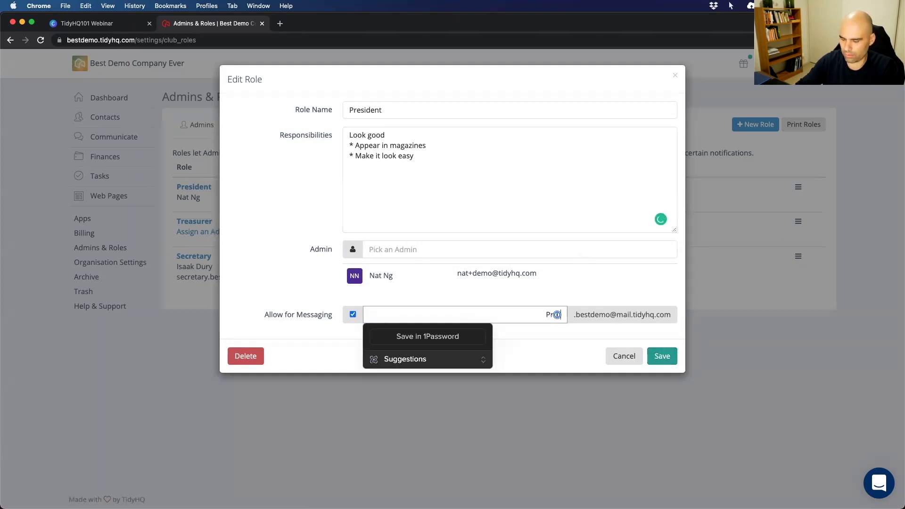
type("esident")
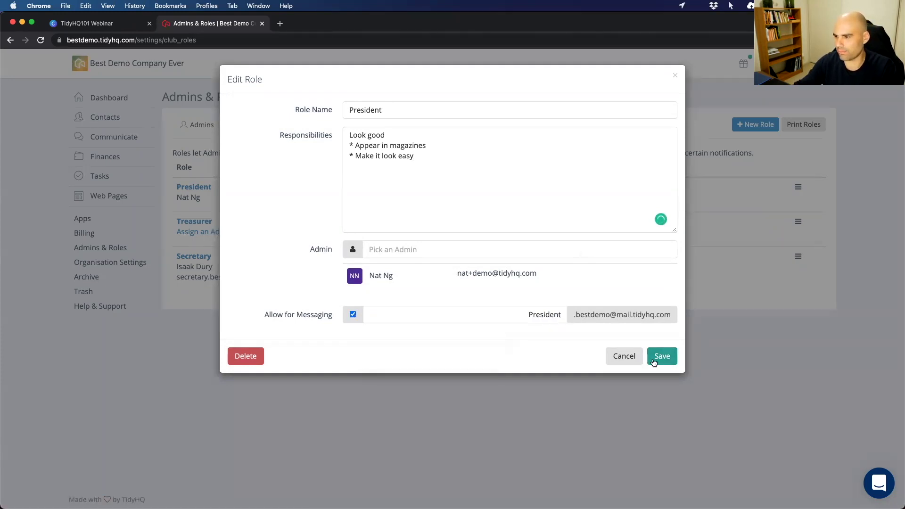
left_click(662, 357)
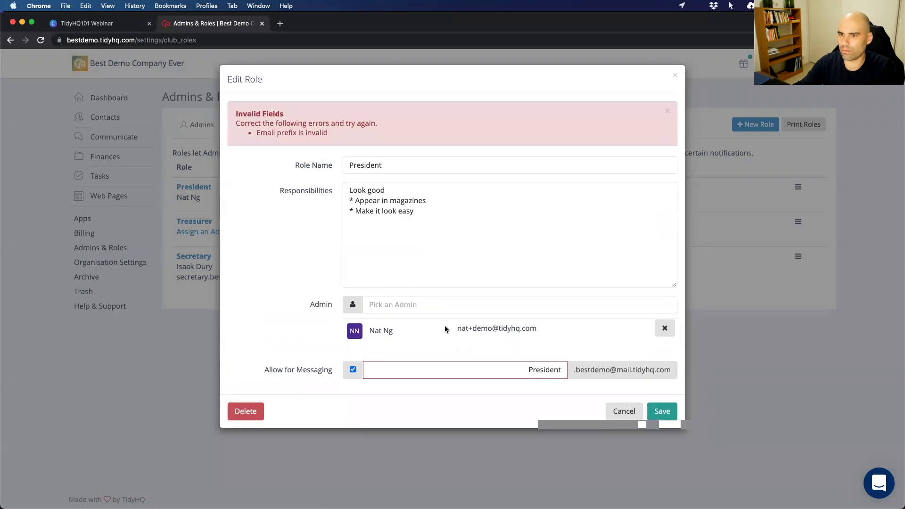
double_click(530, 367)
type("president")
left_click(655, 410)
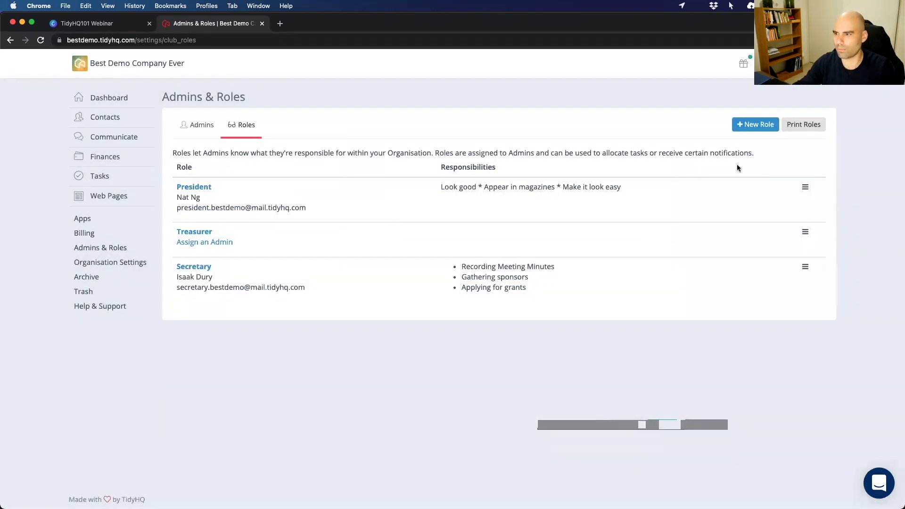
Generate club_roles.pdf via Print Roles and review the listed roles and responsibilities.
left_click(806, 124)
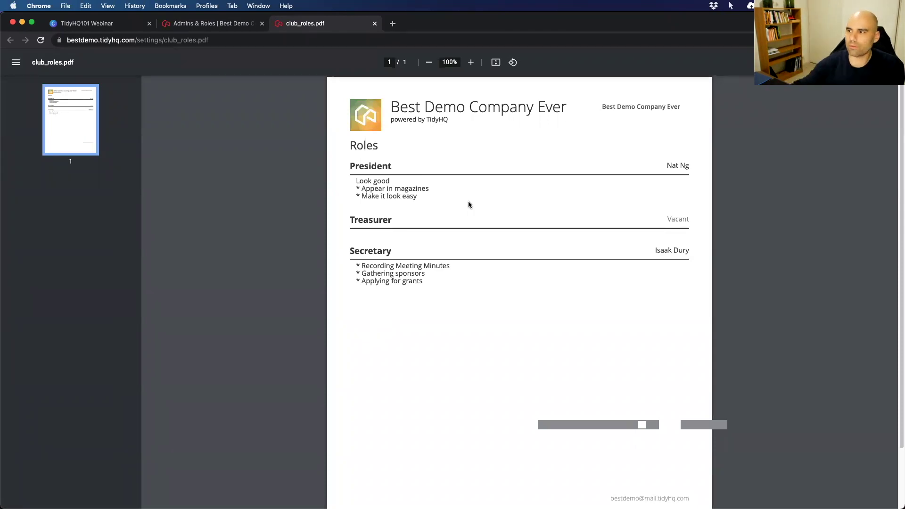
left_click_drag(665, 218, 698, 227)
left_click(660, 250)
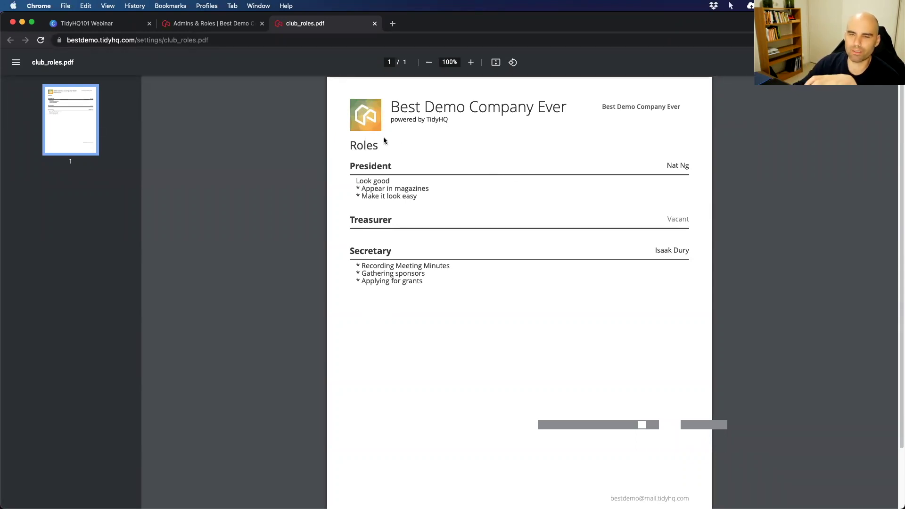
Start a new task assigned to the Secretary role.
left_click(197, 24)
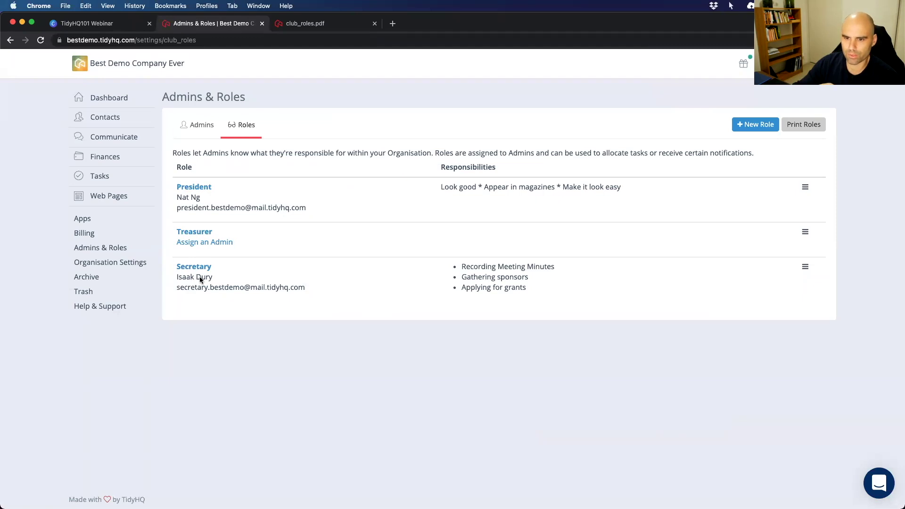
mouse_move(99, 176)
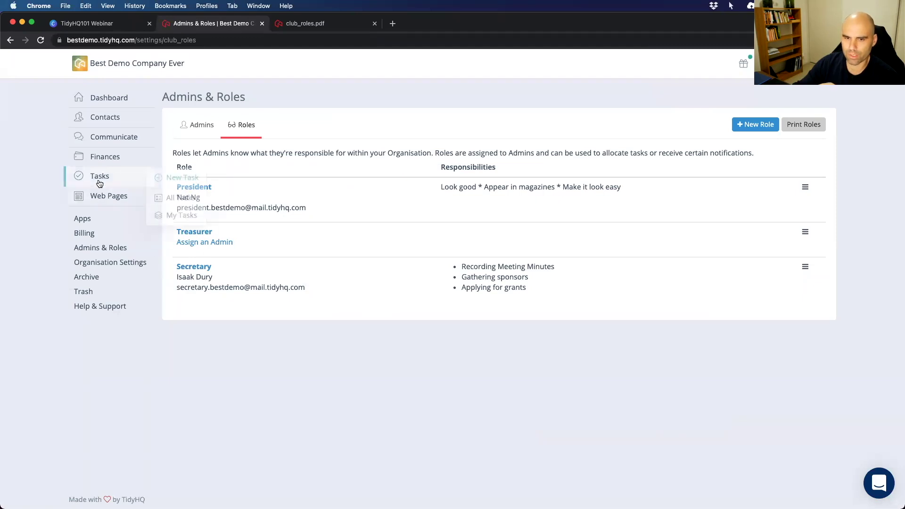
left_click(172, 177)
left_click(366, 165)
key("super+a")
type("Se")
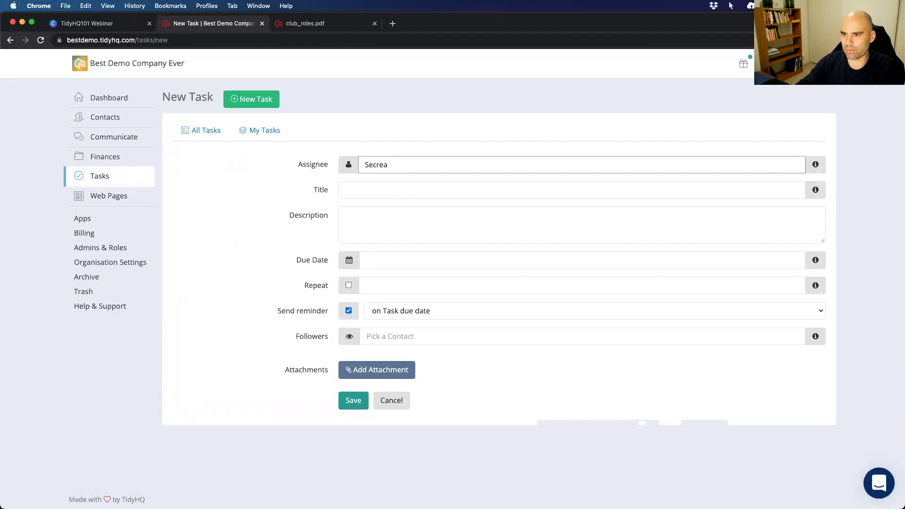
left_click(373, 184)
Title the task 'Prepare for the AGM' with description 'Print out the Roles ready for handing out'.
left_click(364, 191)
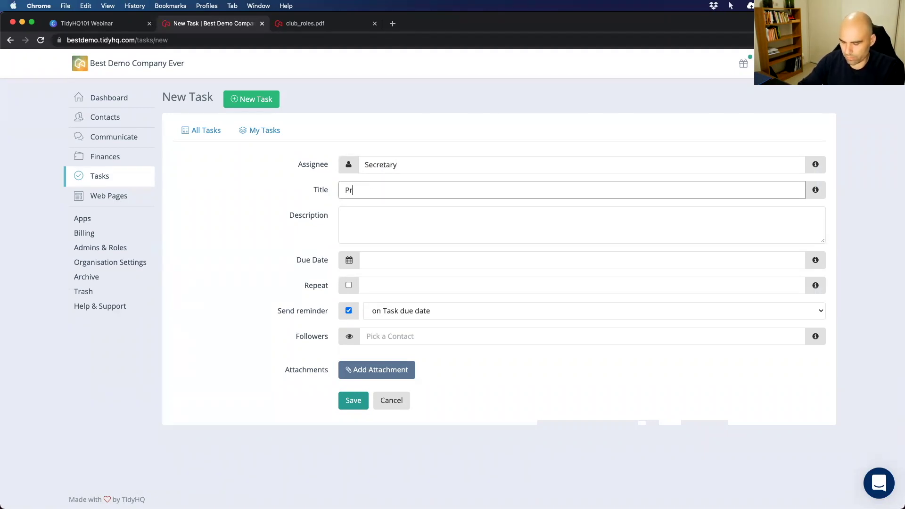
type("Prepare for the AGM")
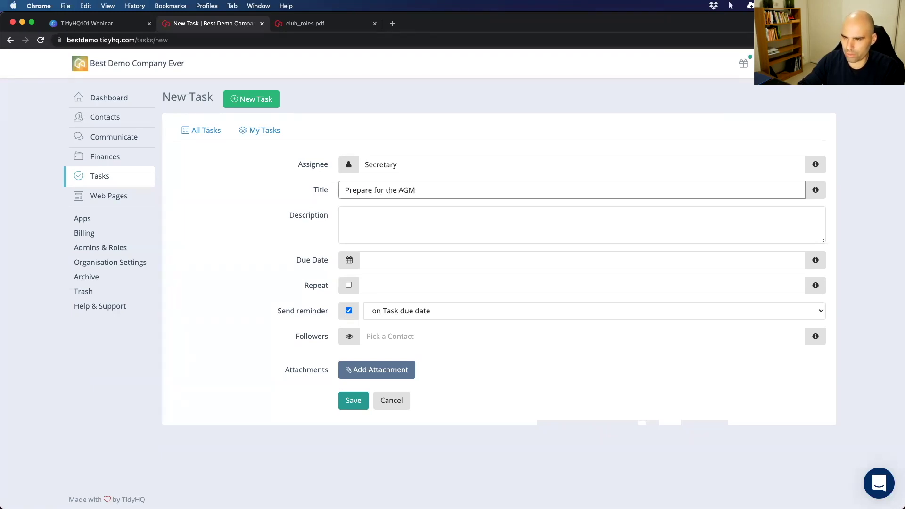
left_click(368, 218)
type("Print out the Roles ready for ")
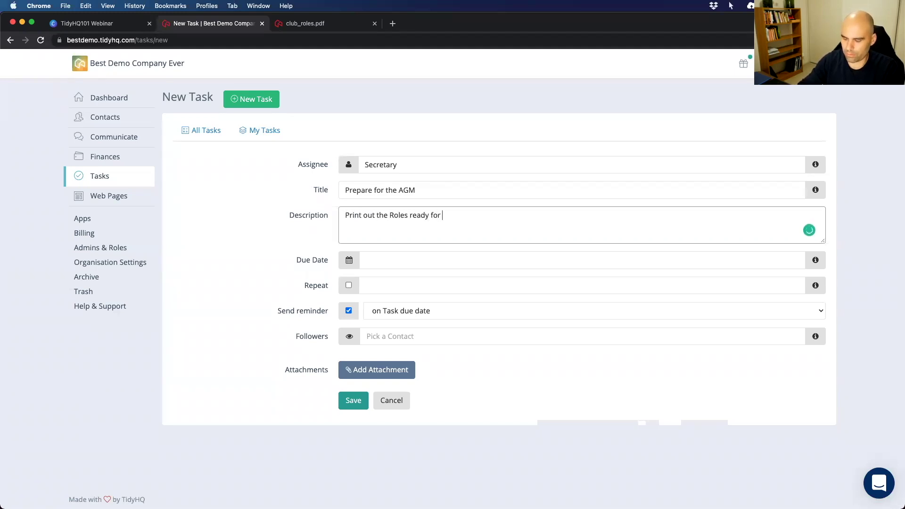
type("handing out")
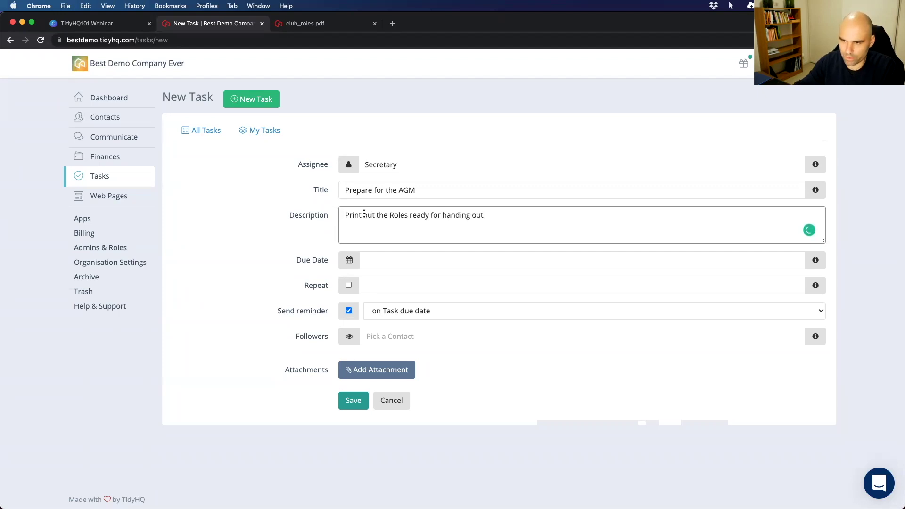
Make the task repeat yearly on 15 September.
left_click(375, 265)
left_click(373, 286)
left_click(349, 286)
left_click(384, 288)
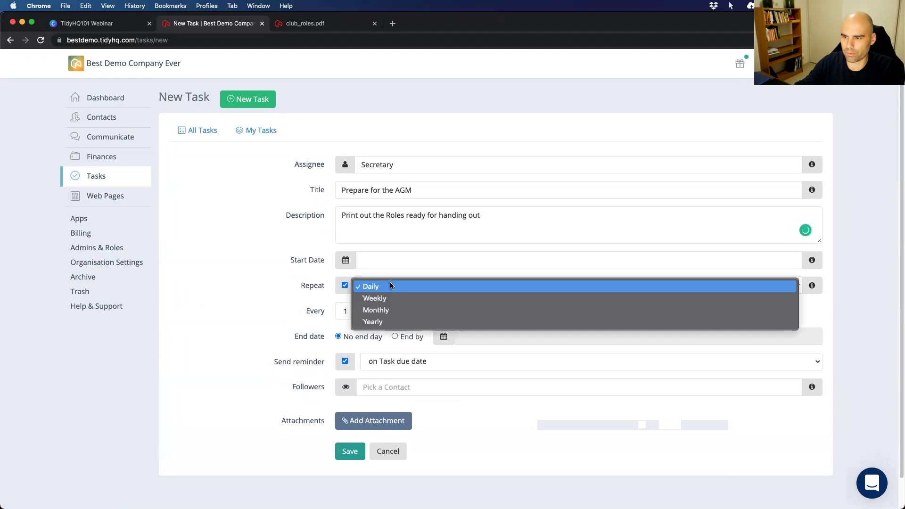
left_click(385, 321)
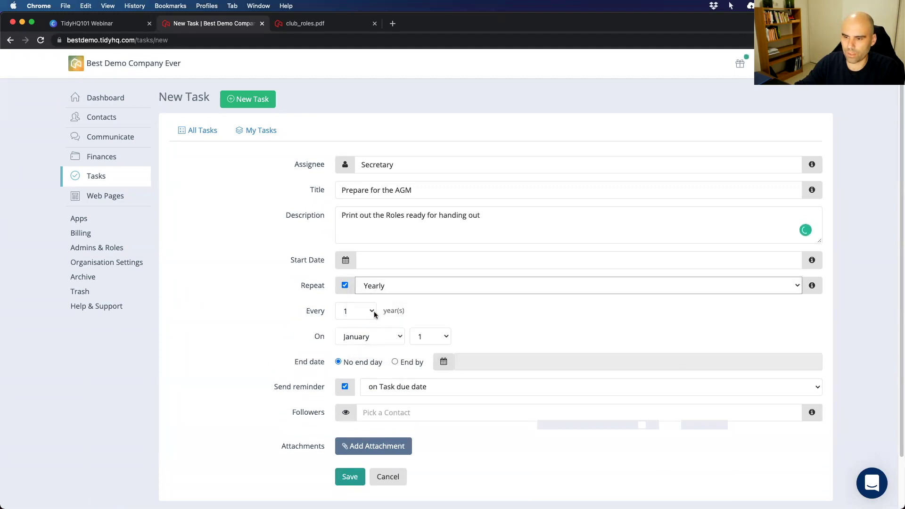
left_click(373, 337)
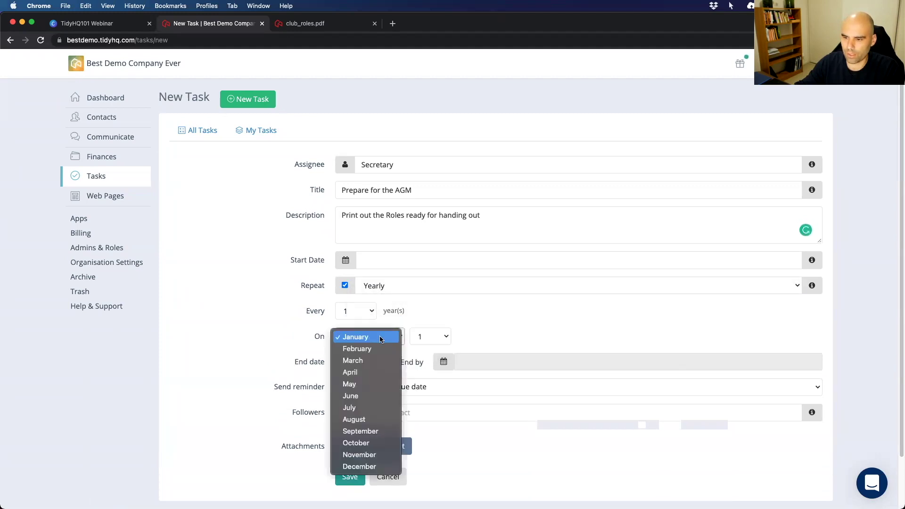
left_click(373, 431)
left_click(421, 338)
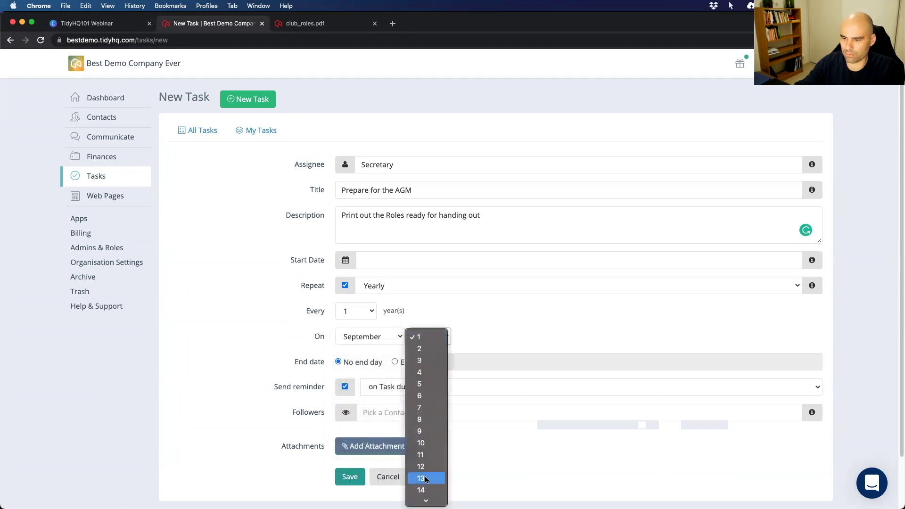
key("Return")
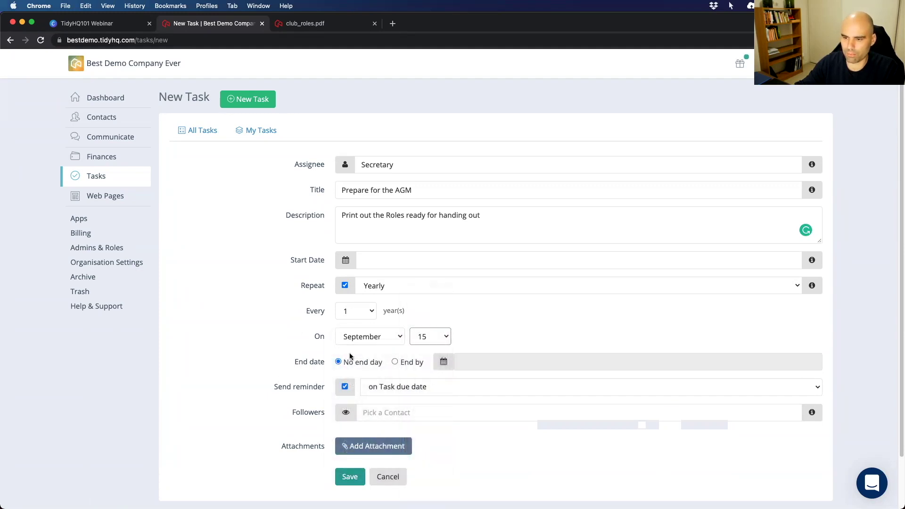
Set the start date to 15-09-2021 and a reminder 3 days before.
left_click(364, 259)
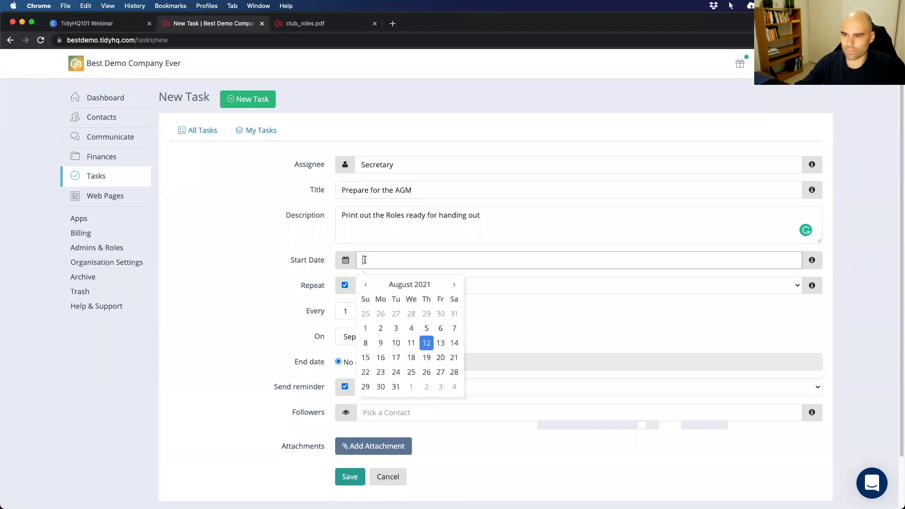
left_click(453, 284)
left_click(411, 344)
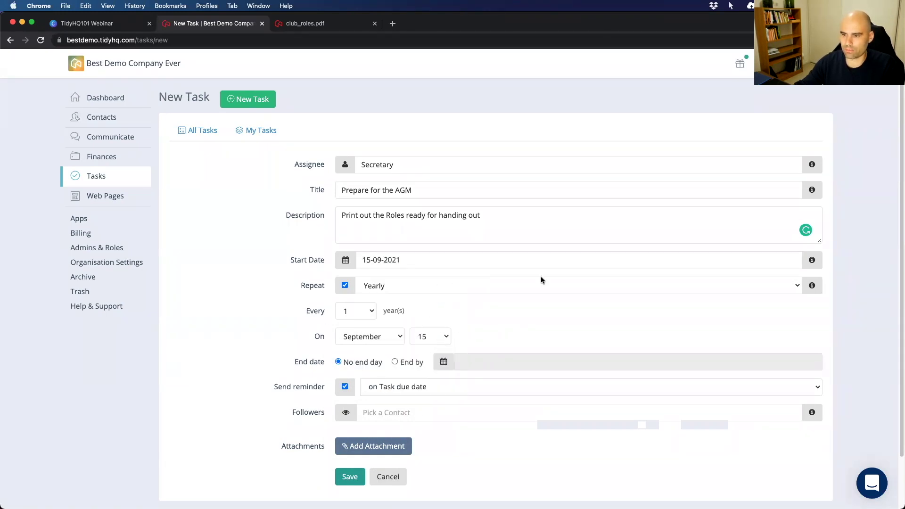
scroll(326, 381, "down", 1)
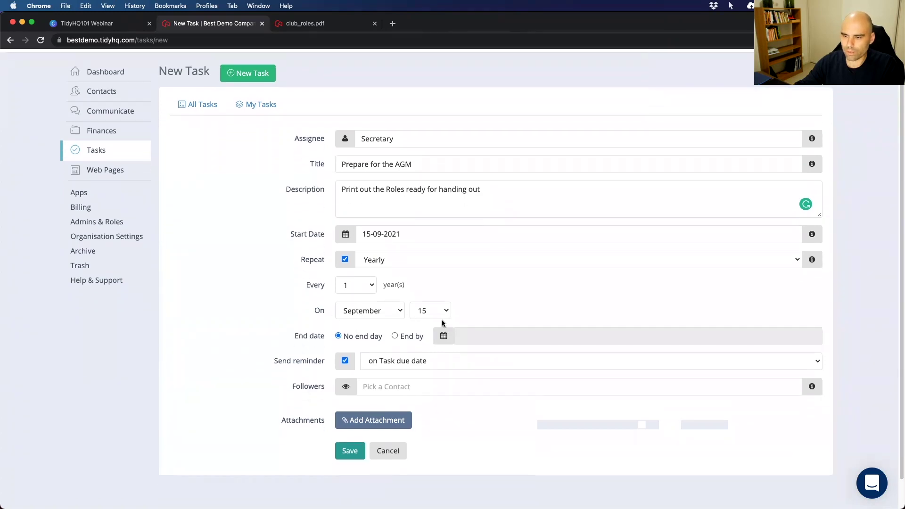
scroll(339, 384, "down", 1)
left_click(421, 362)
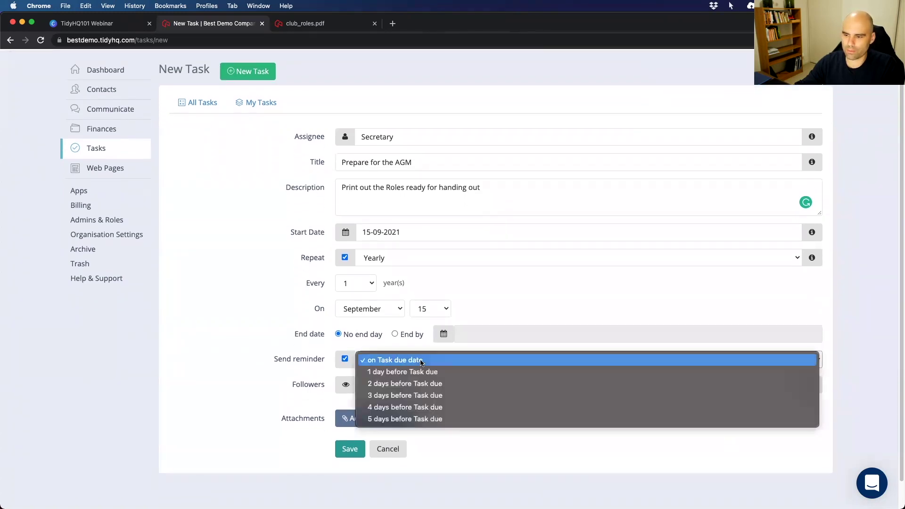
left_click(370, 395)
Add the suggested contact as a follower of the task.
scroll(377, 367, "down", 1)
left_click(386, 356)
type("Pres")
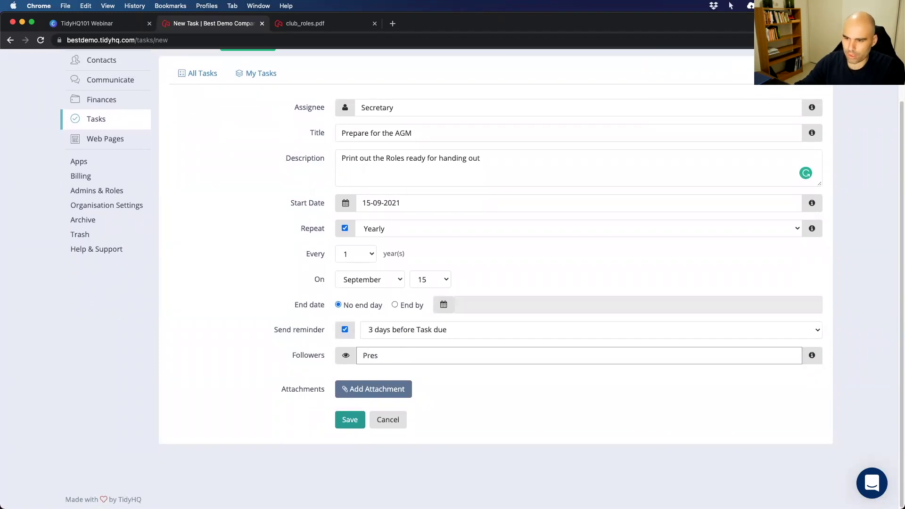
key("super+a")
key("BackSpace")
type("Nat")
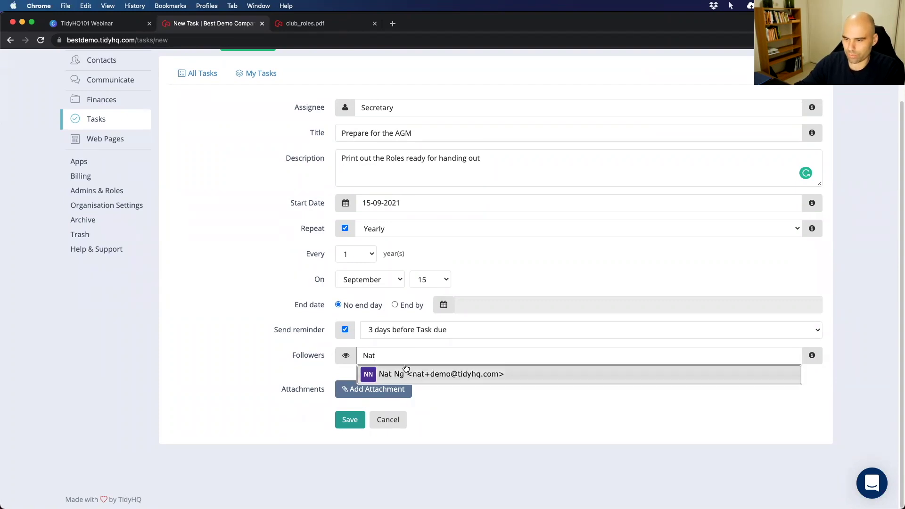
left_click(424, 377)
scroll(341, 429, "down", 1)
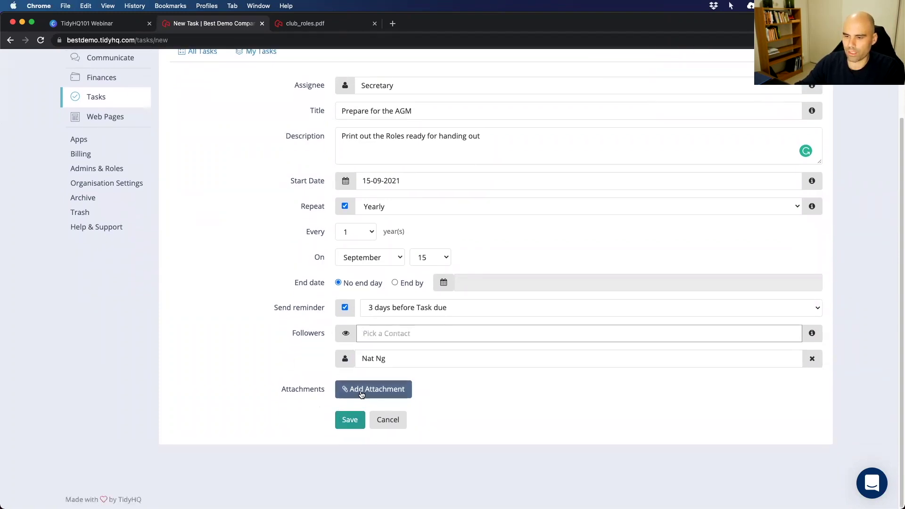
Save the Prepare for the AGM task and go to the Roles list.
left_click(352, 421)
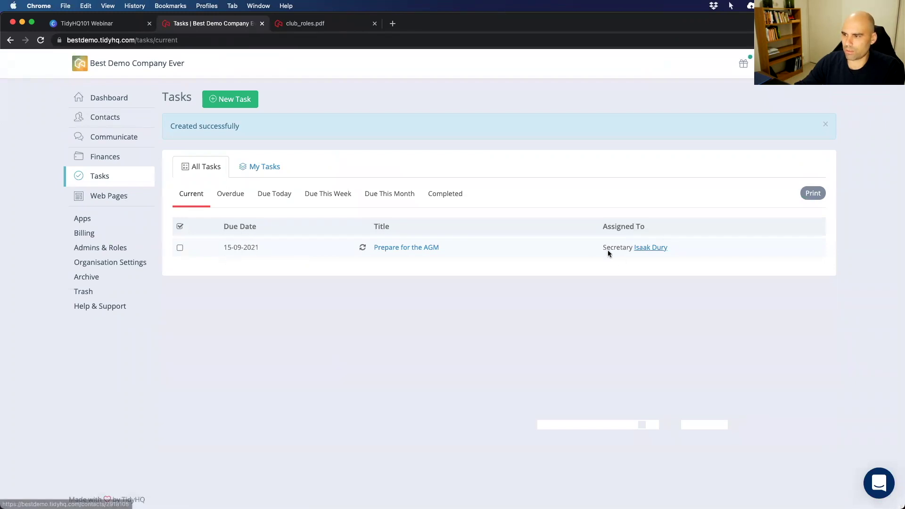
left_click(95, 247)
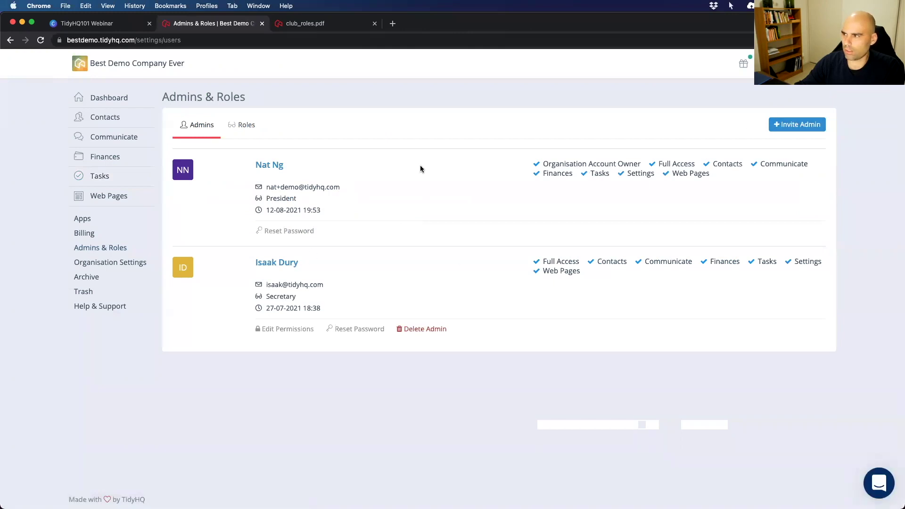
left_click(240, 126)
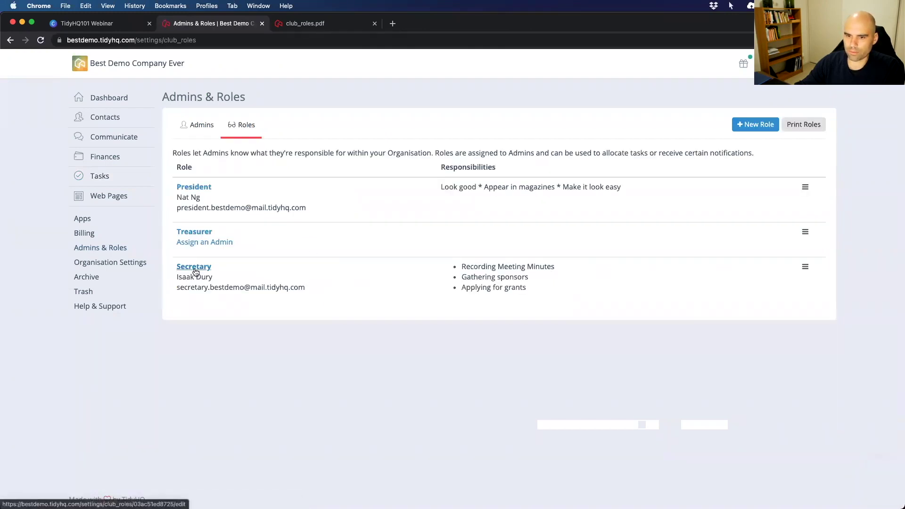
Replace the Secretary role's admin with the President's admin and save.
left_click(259, 267)
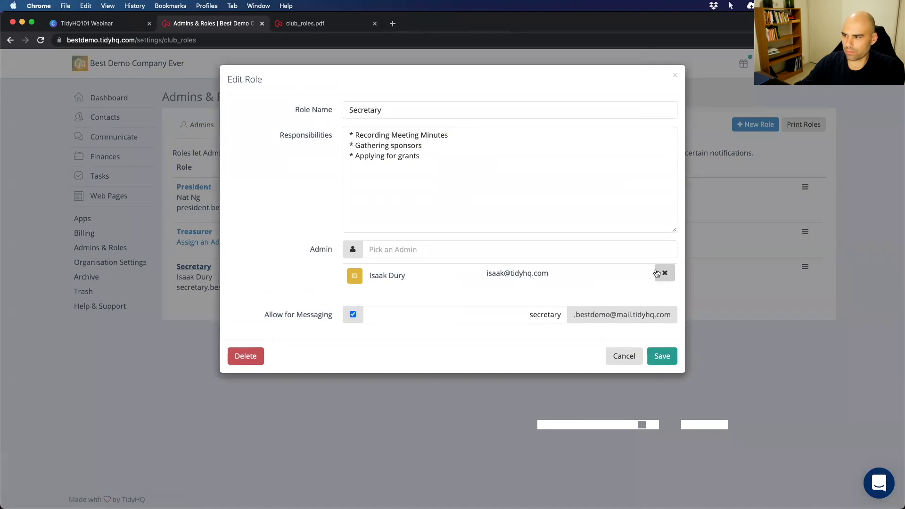
left_click(662, 270)
left_click(387, 248)
type("Nat")
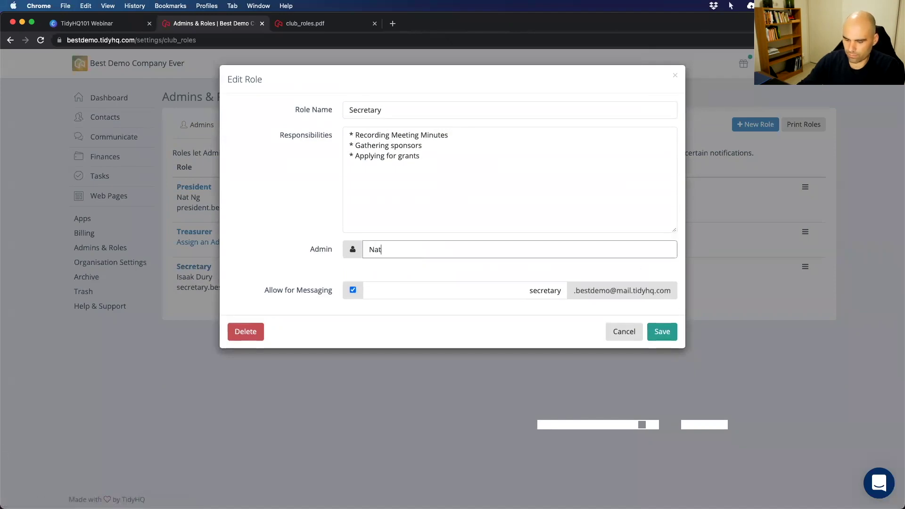
left_click(384, 268)
left_click(664, 360)
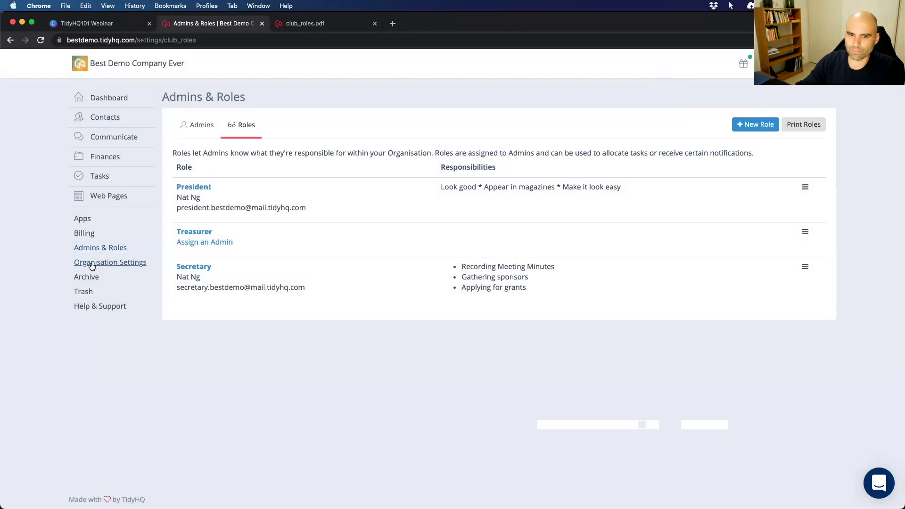
Show My Tasks, listing the yearly Prepare for the AGM task.
mouse_move(101, 176)
left_click(187, 211)
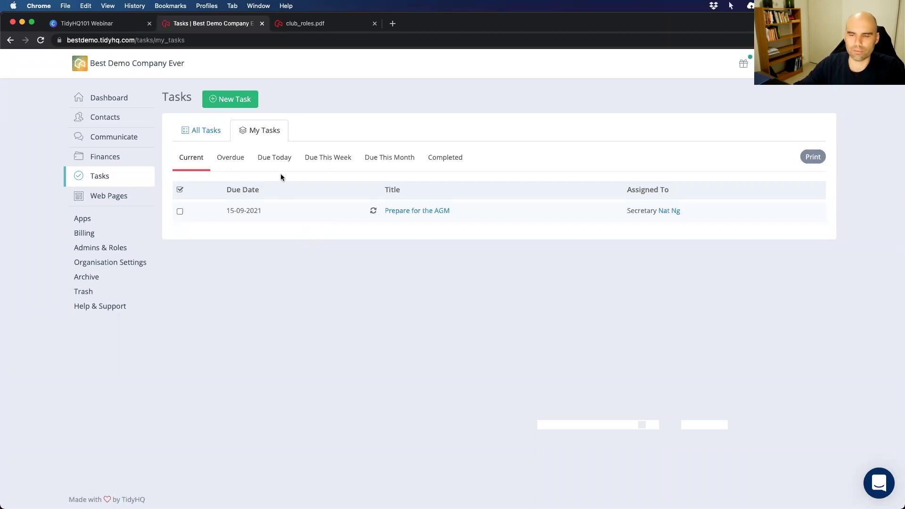
Return to the webinar and advance to the 'Getting ready to go public' slide.
left_click(96, 24)
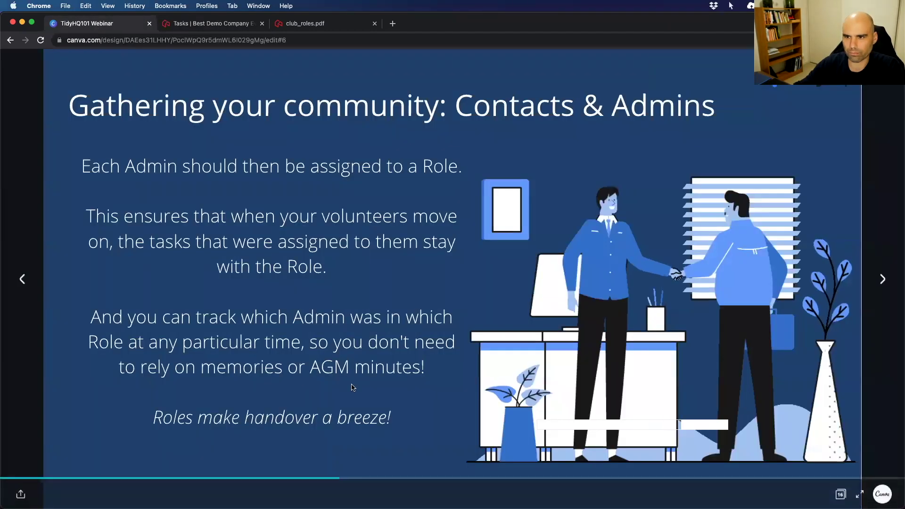
key("Right")
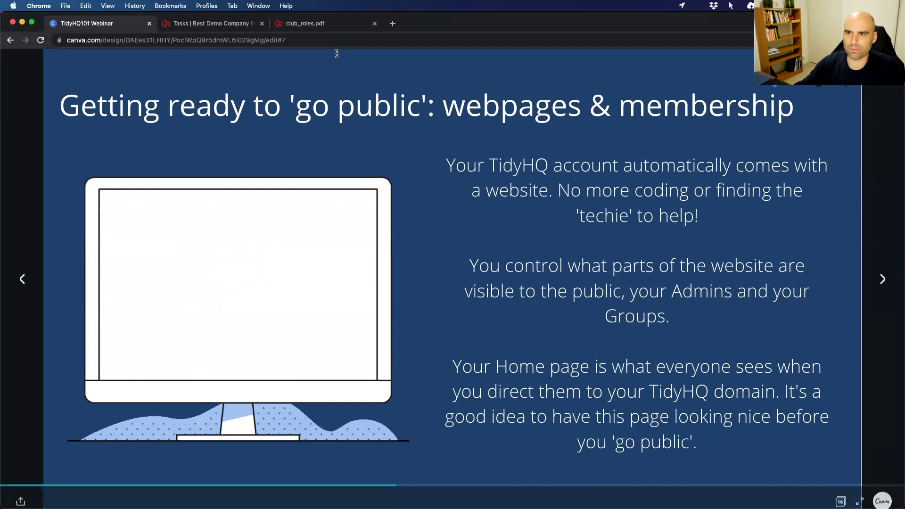
Close the club roles PDF, reopen TidyHQ's Home Page Settings, and enter unsplash.com in a new tab.
left_click(374, 23)
left_click(214, 24)
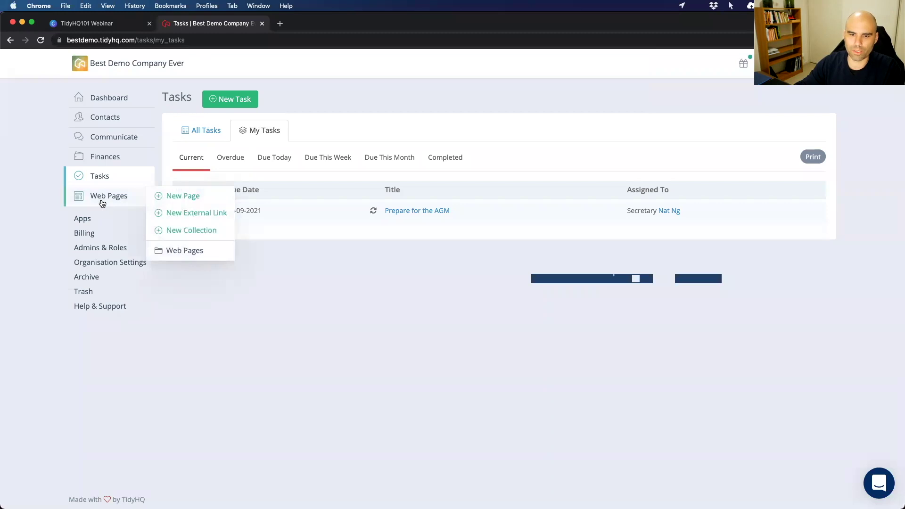
left_click(113, 266)
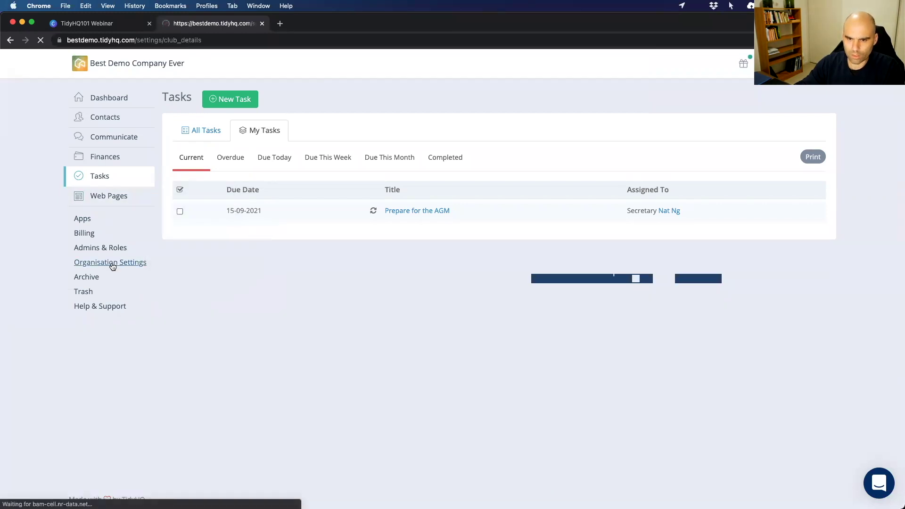
left_click(205, 300)
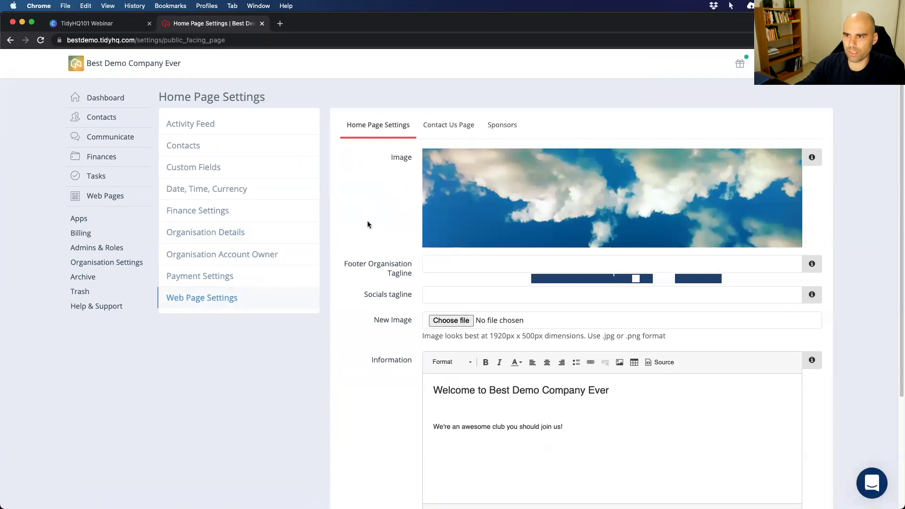
scroll(421, 196, "down", 1)
scroll(646, 166, "up", 1)
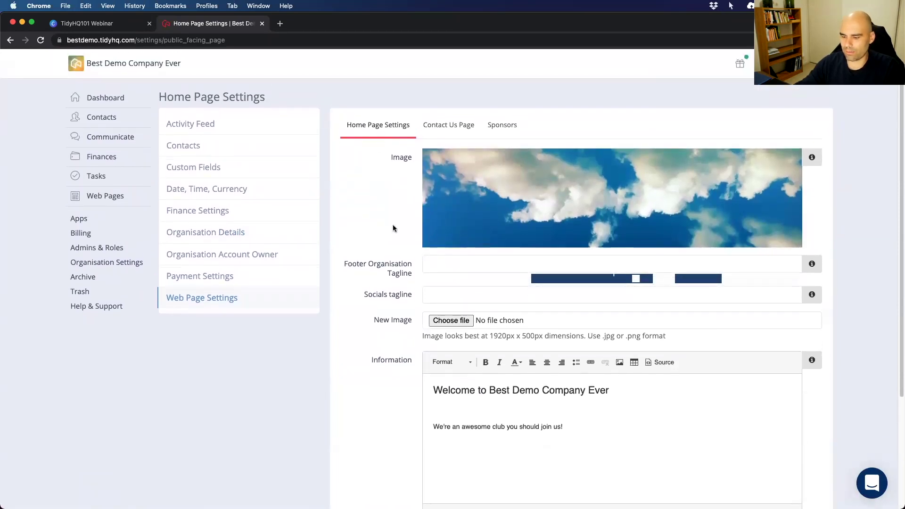
key("super+t")
type("unsplas")
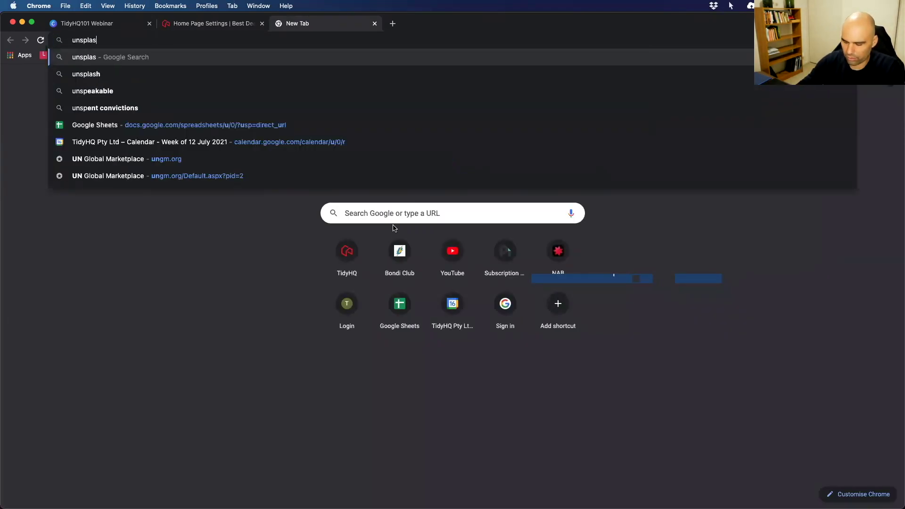
type("h.com")
Load Unsplash and browse the Wallpapers photo category.
key("Return")
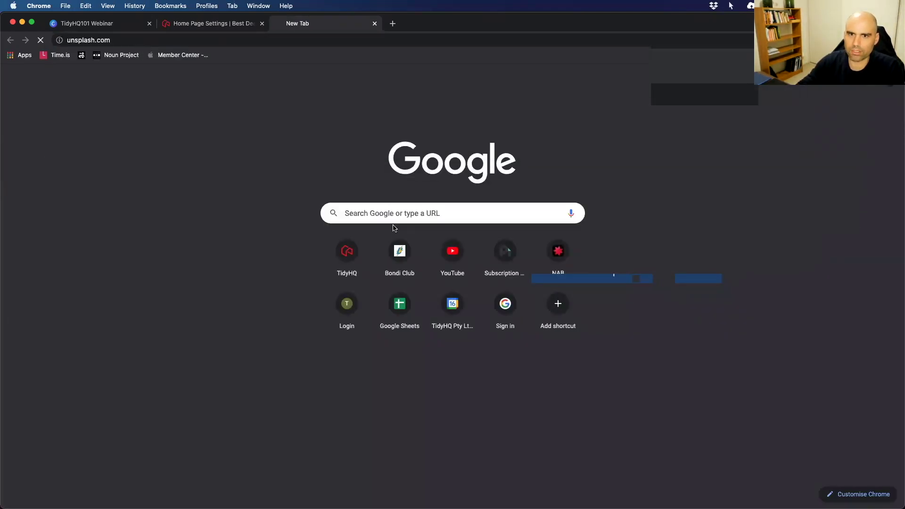
scroll(306, 302, "down", 10)
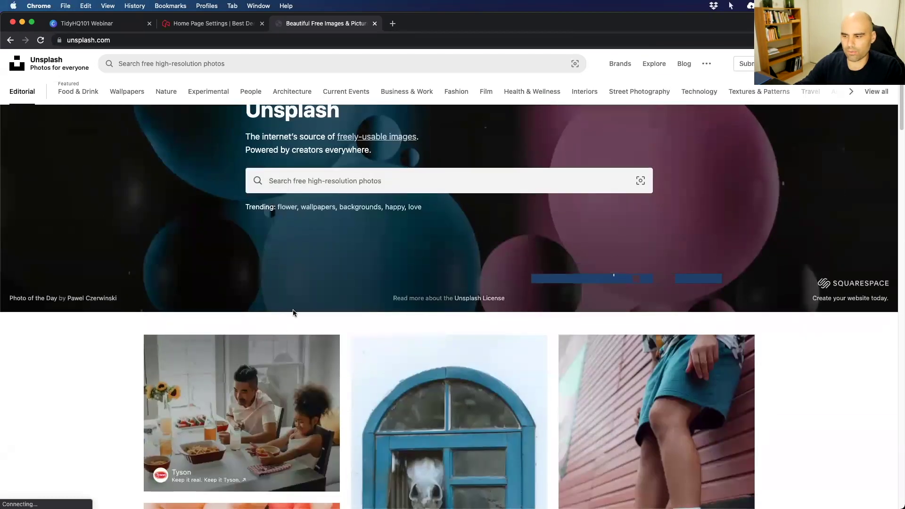
scroll(294, 309, "up", 10)
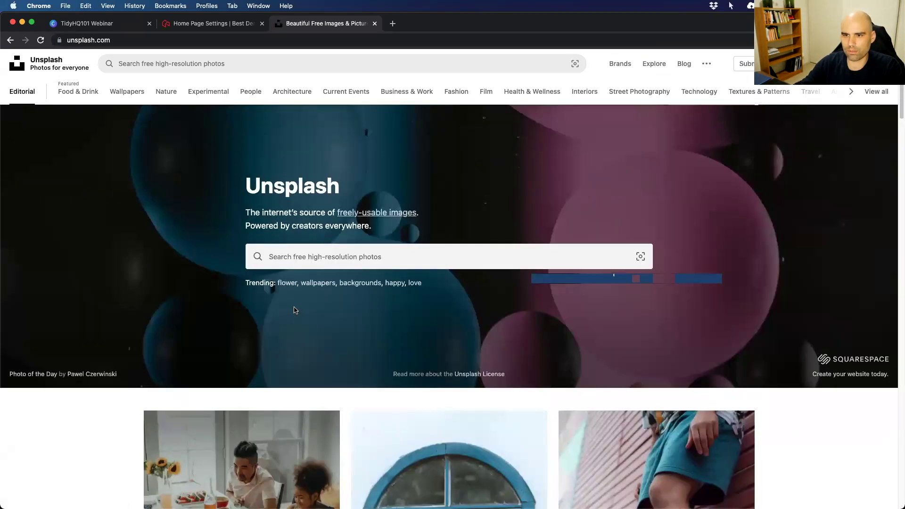
left_click(135, 92)
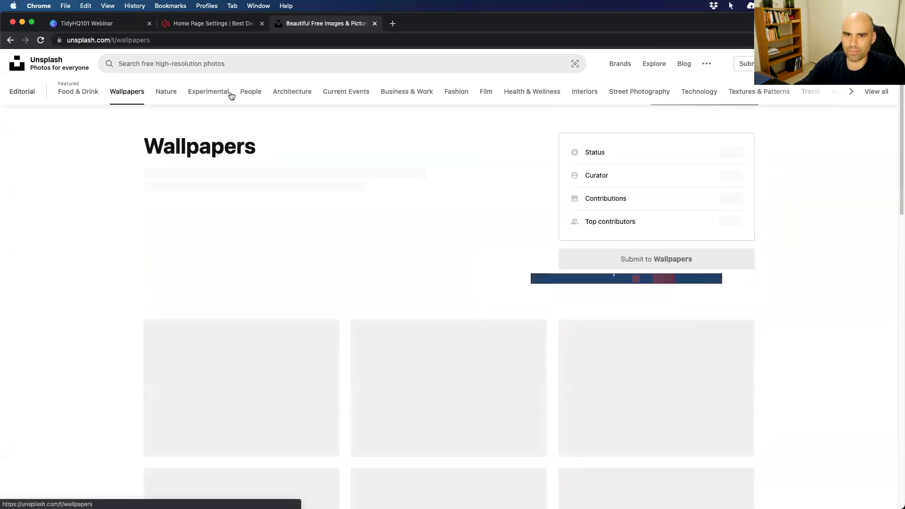
scroll(314, 218, "down", 1)
scroll(336, 234, "down", 15)
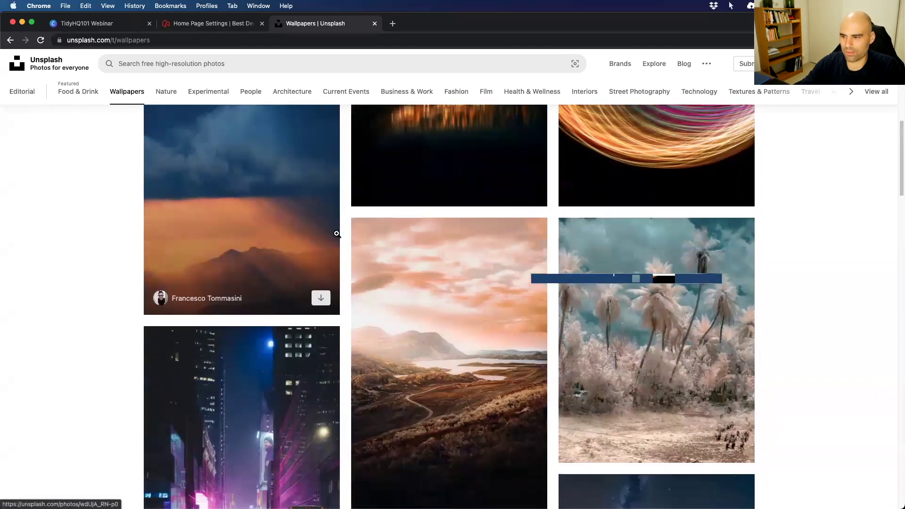
scroll(337, 234, "up", 15)
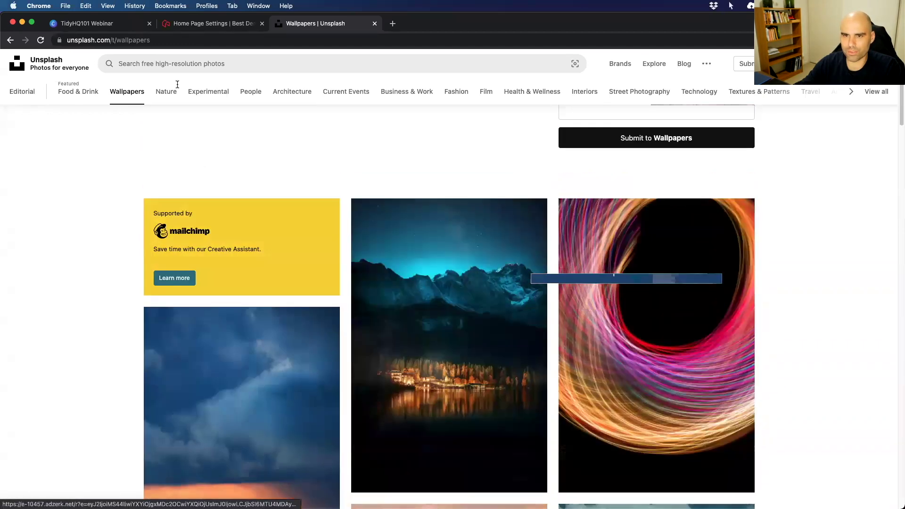
Search Unsplash for 'darwin' and download the sandy beach shoreline photo.
left_click(145, 64)
type("darwin")
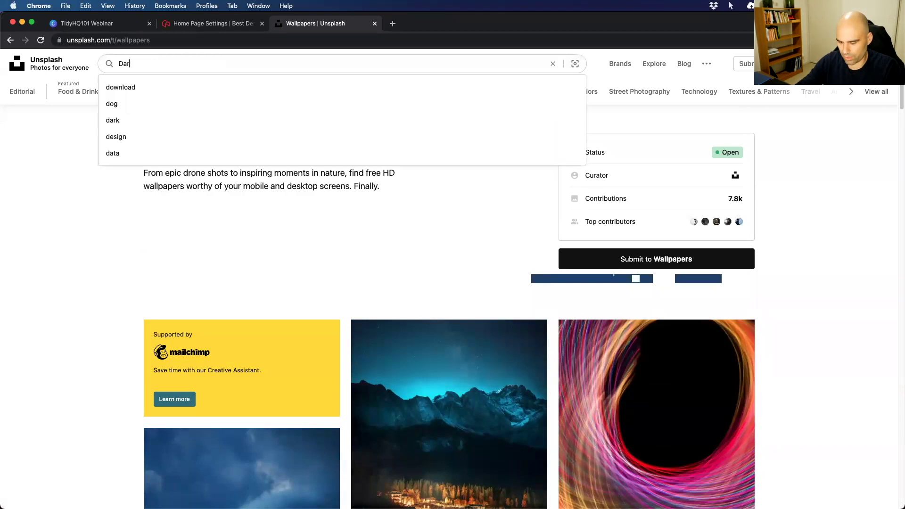
key("Return")
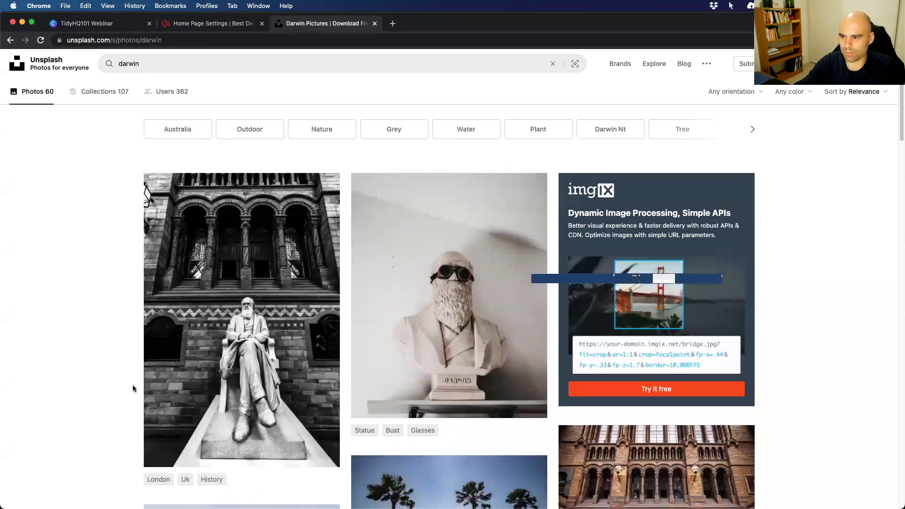
scroll(132, 385, "down", 6)
scroll(235, 337, "down", 2)
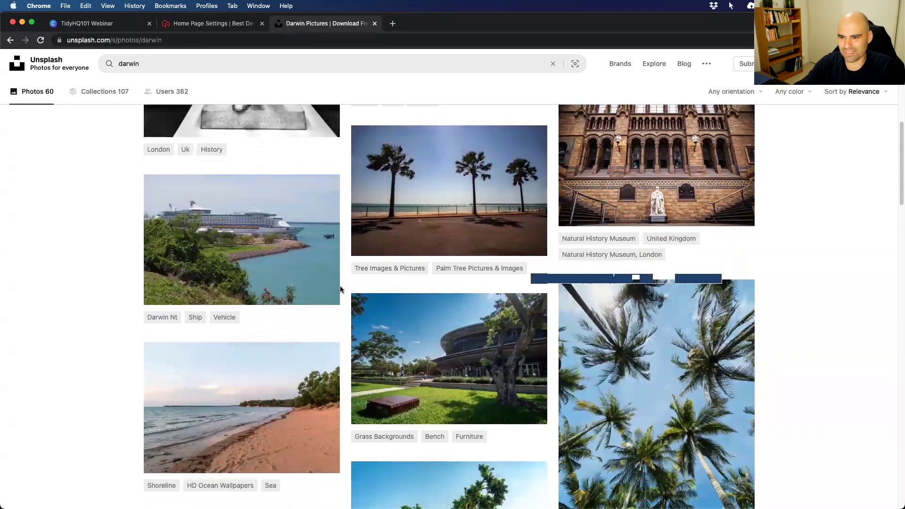
left_click(320, 292)
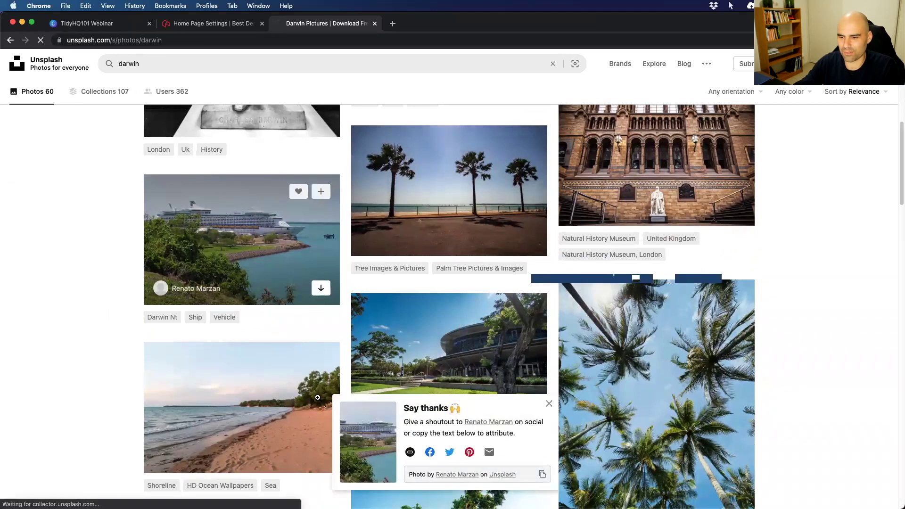
left_click(321, 457)
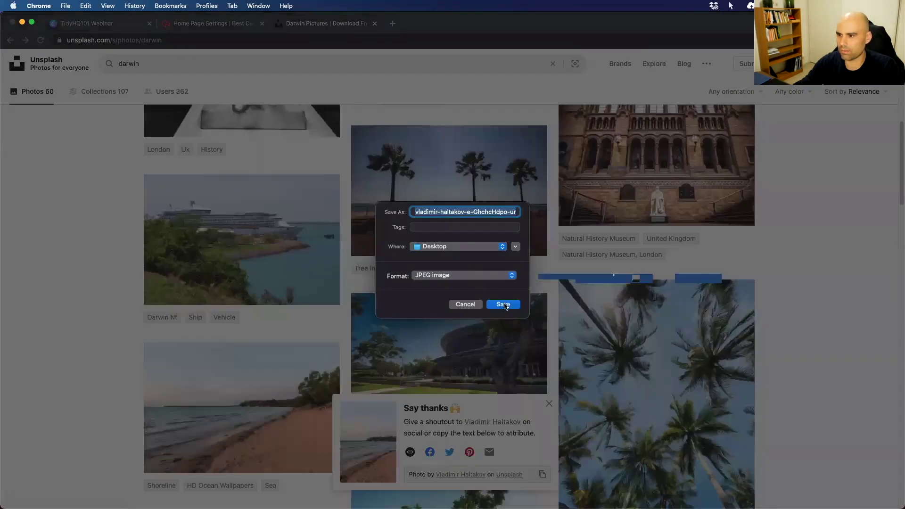
Save the beach photo to the Desktop as a JPEG and return to Home Page Settings.
left_click(504, 304)
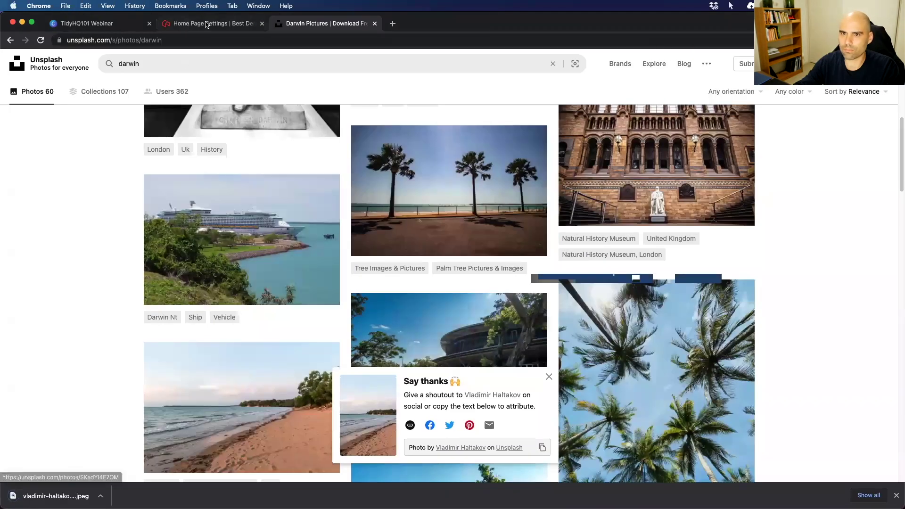
left_click(189, 23)
Select the downloaded beach photo as the new banner image.
left_click(459, 324)
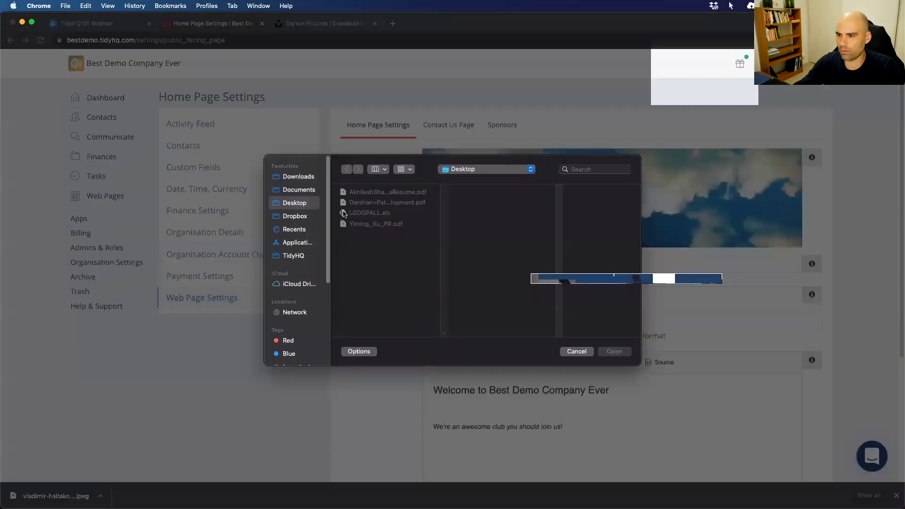
left_click(384, 223)
left_click(615, 352)
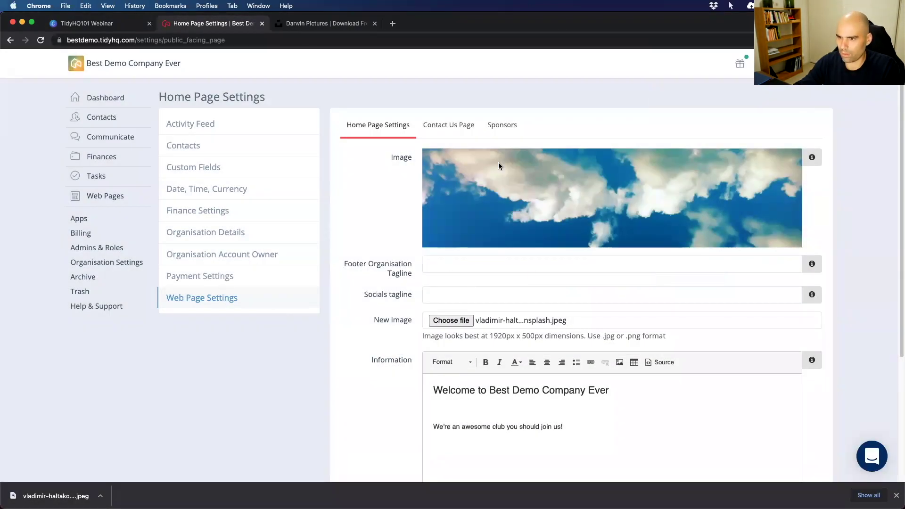
Set both the Footer Organisation Tagline and the Socials tagline to #letsgoDarwin.
left_click(447, 264)
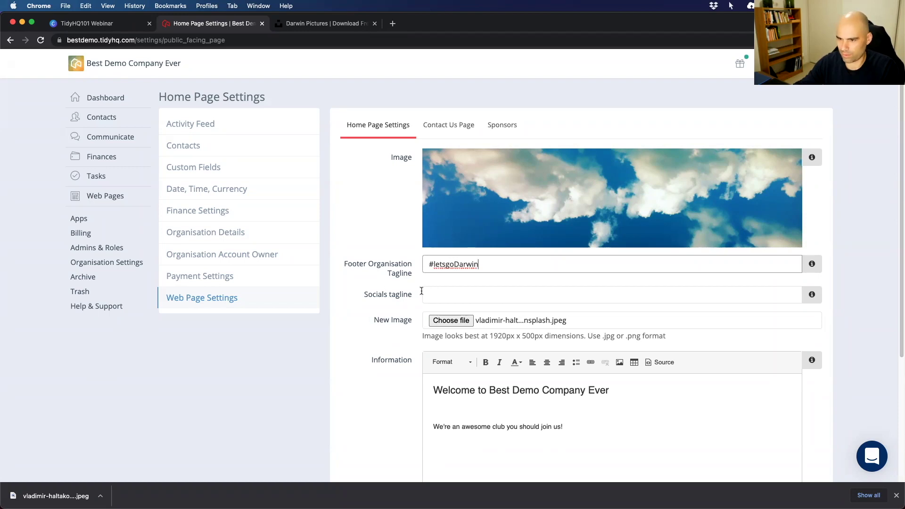
left_click(438, 292)
left_click(502, 261)
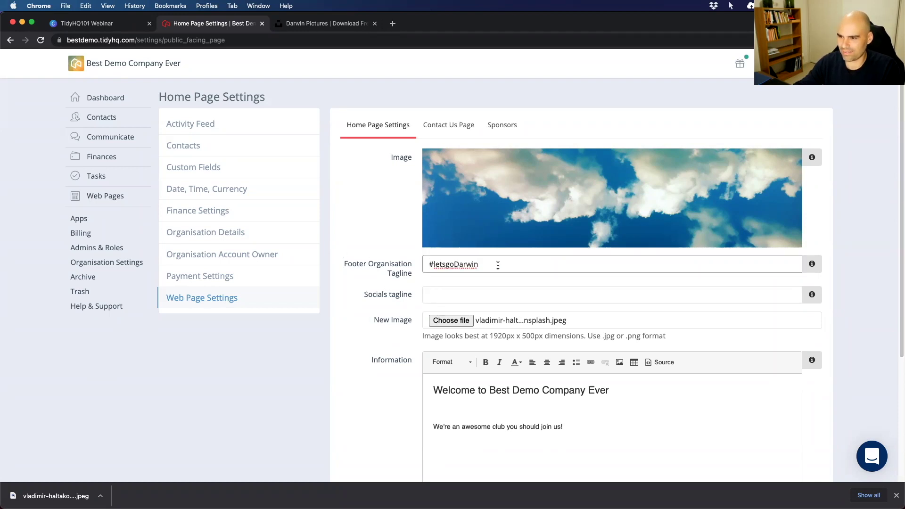
left_click_drag(498, 265, 344, 260)
key("super+c")
left_click(452, 295)
key("super+v")
Dismiss the image file picker and place the cursor in the welcome information text.
left_click(431, 324)
key("Escape")
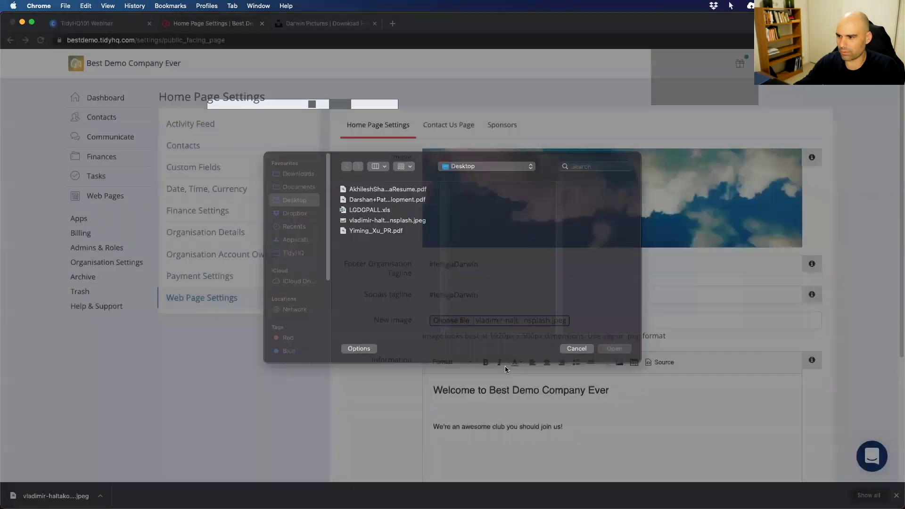
scroll(523, 238, "down", 2)
scroll(523, 238, "down", 5)
left_click(449, 251)
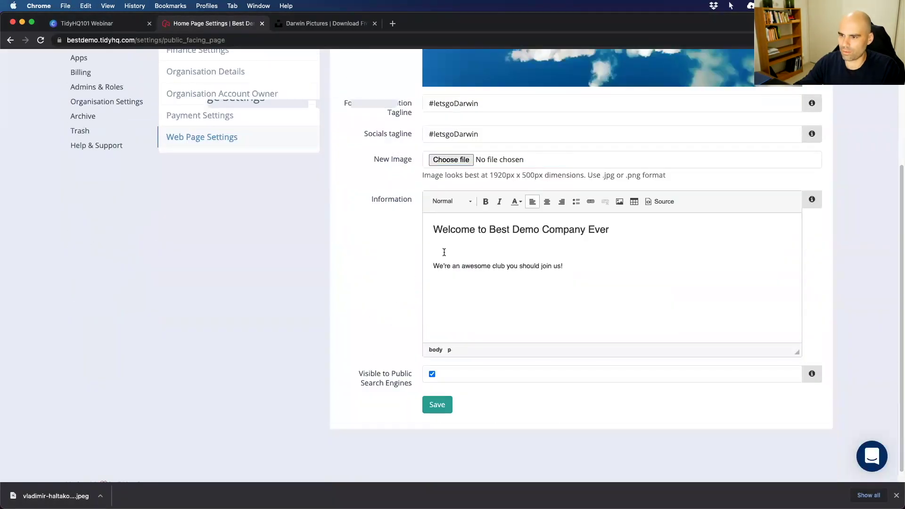
Remove the blank line and join-us sentence from the welcome text and check its HTML source.
left_click_drag(444, 252, 447, 278)
key("BackSpace")
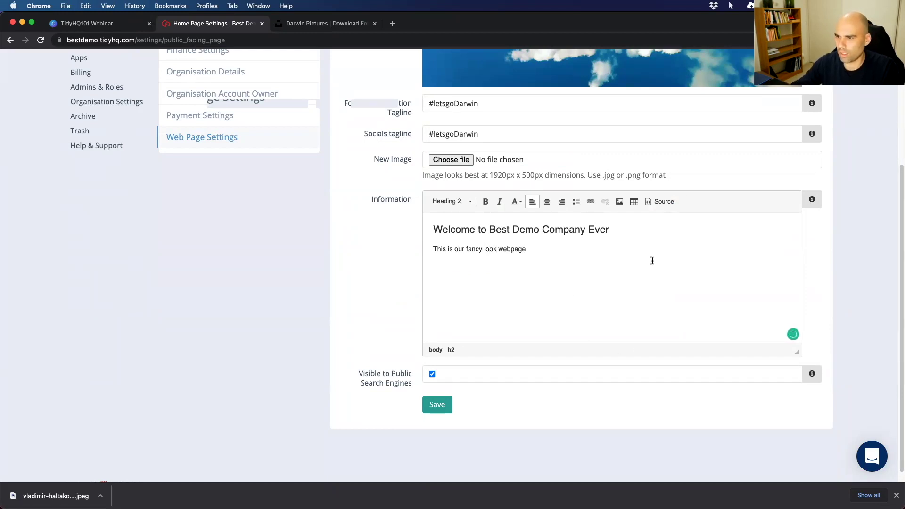
left_click(666, 201)
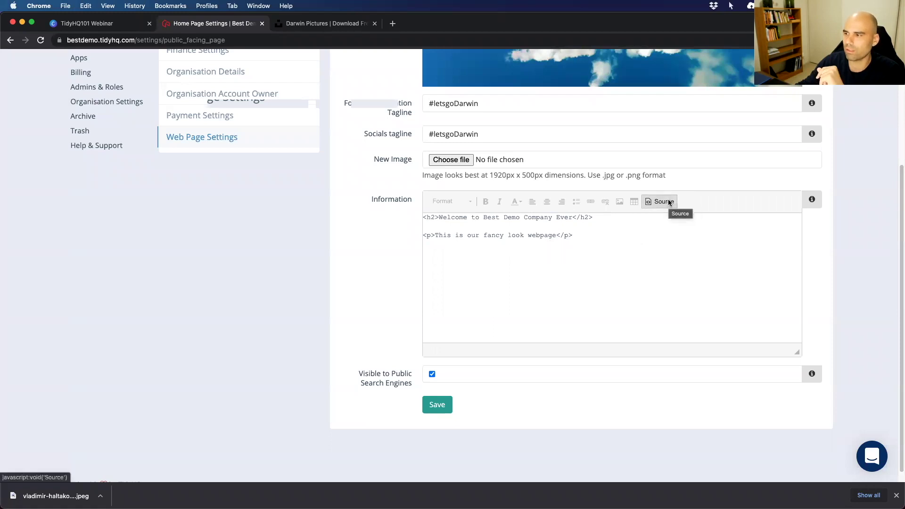
left_click(542, 247)
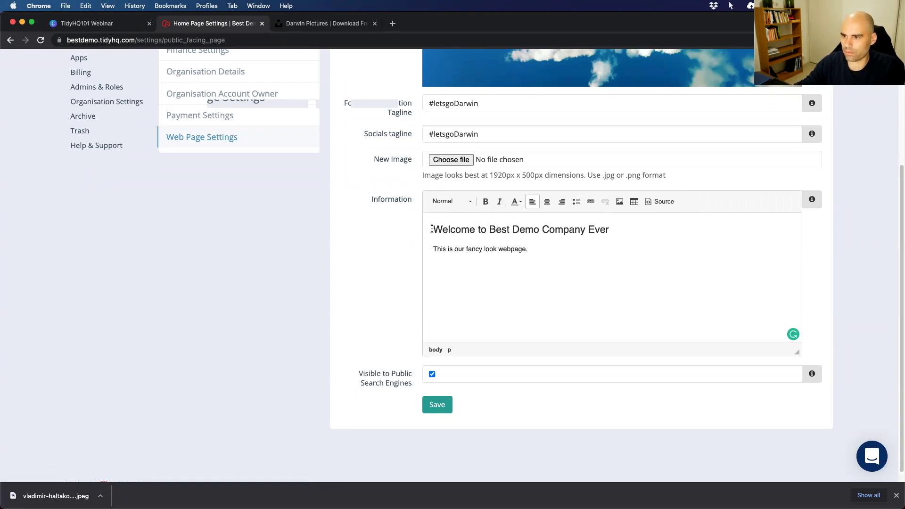
Format the welcome line as Heading 1.
left_click_drag(431, 229, 659, 238)
left_click(450, 201)
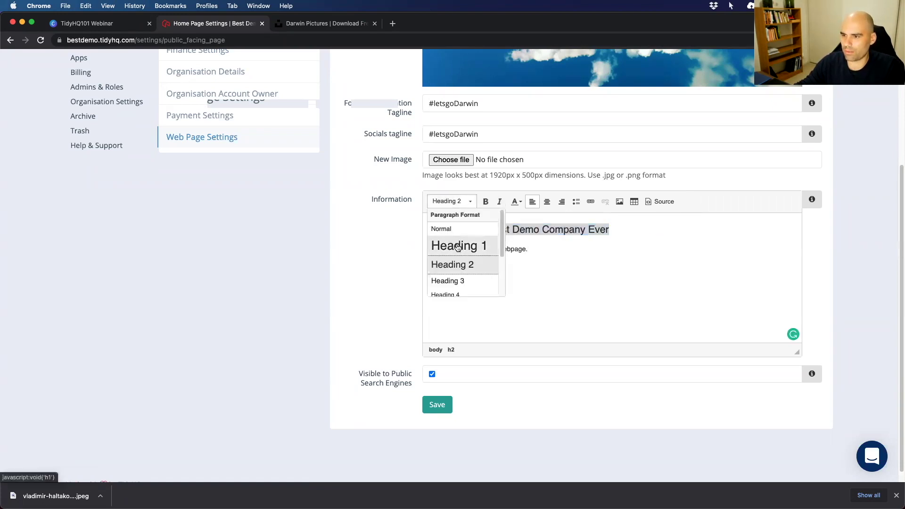
left_click(457, 247)
left_click(642, 256)
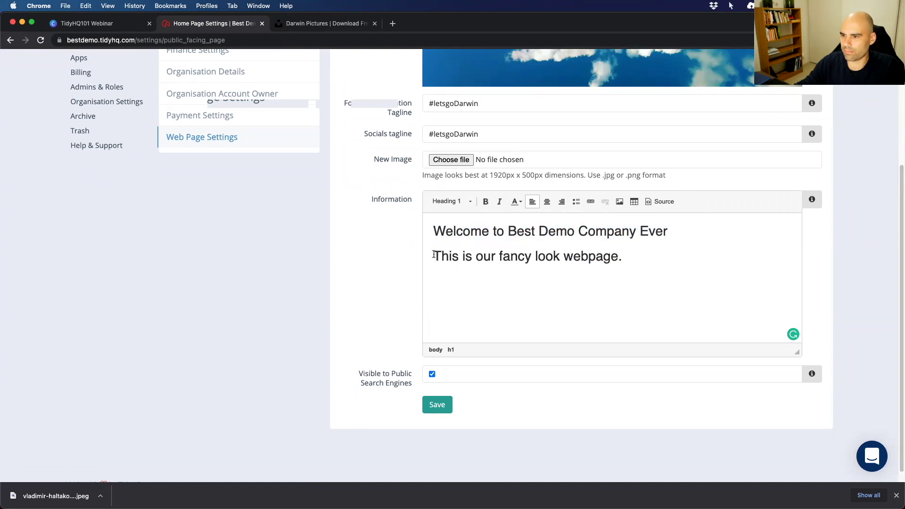
Format the 'This is our fancy look webpage.' line as Heading 3.
key("BackSpace")
key("Return")
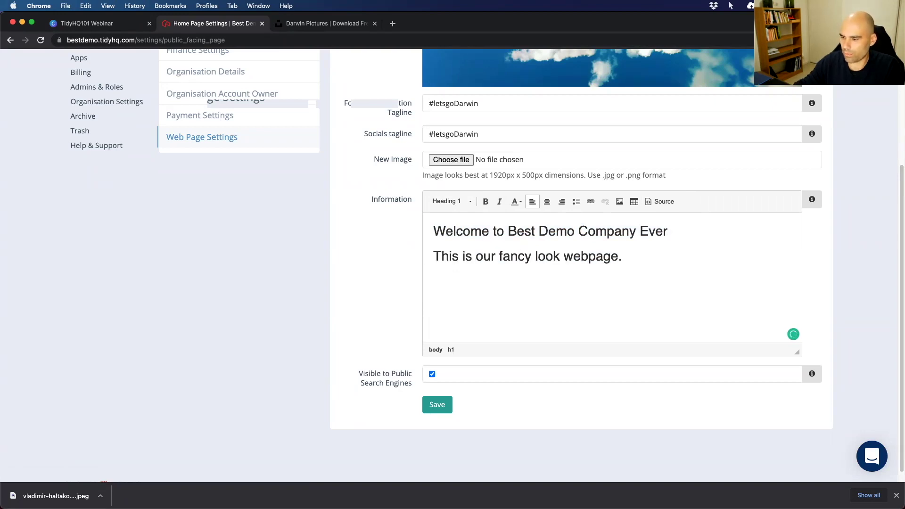
key("shift+super+Right")
left_click(452, 203)
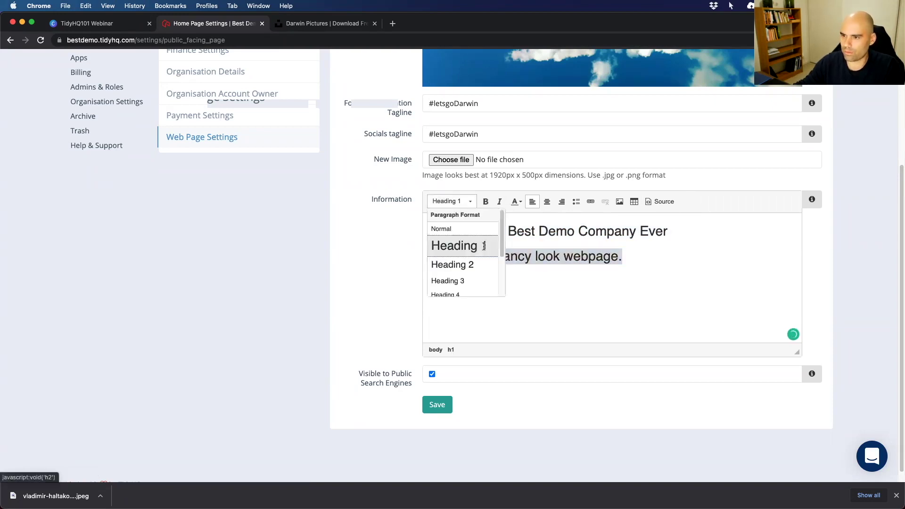
scroll(458, 285, "down", 2)
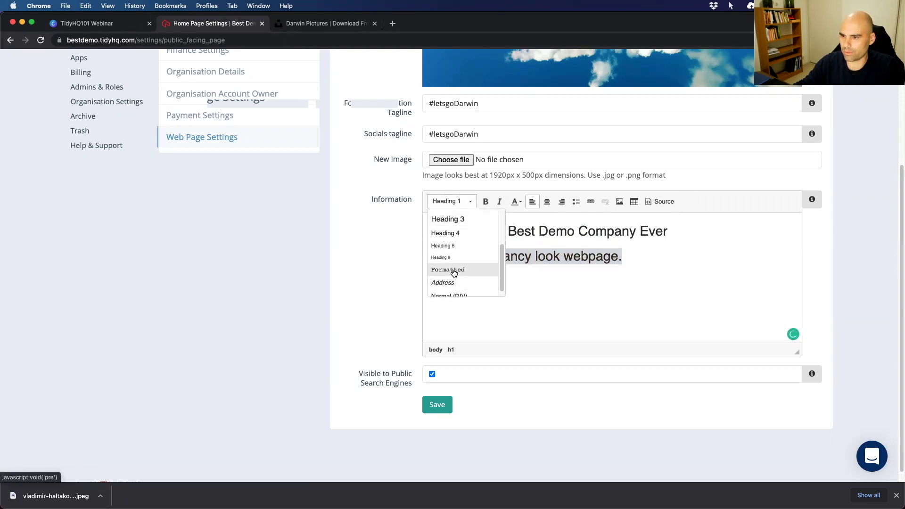
left_click(458, 233)
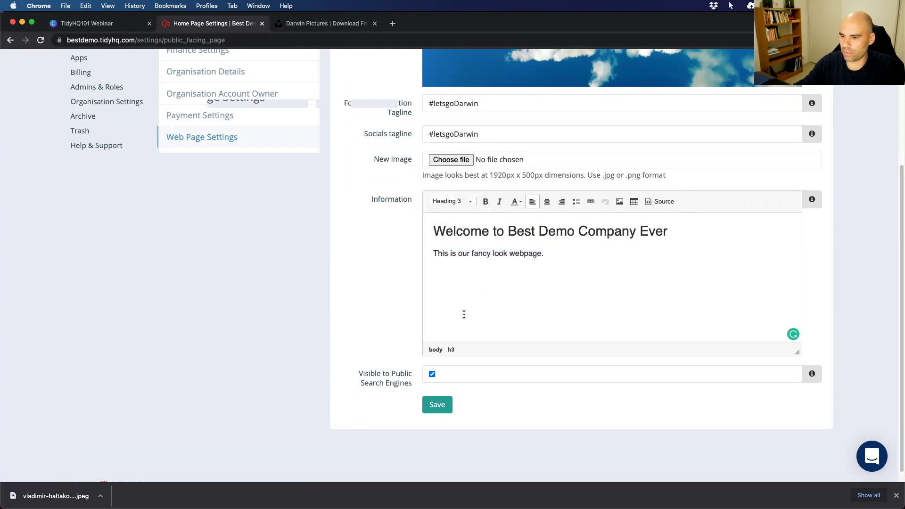
scroll(463, 314, "down", 1)
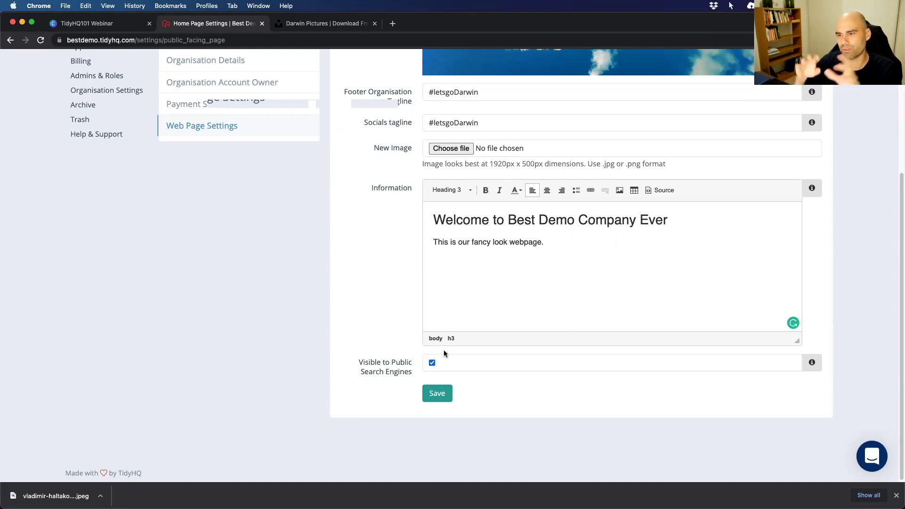
Save the formatted welcome text, then upload the Desktop beach JPEG as banner and save again.
left_click(442, 395)
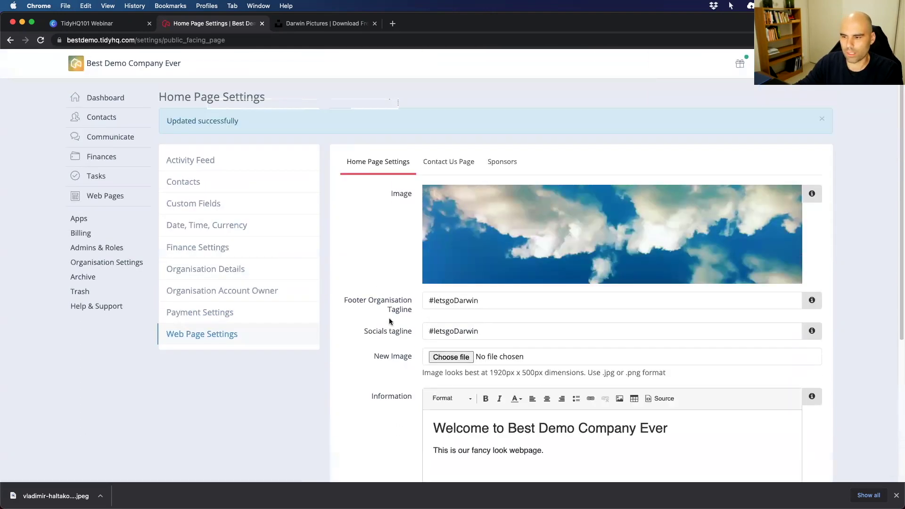
left_click(450, 357)
left_click(384, 223)
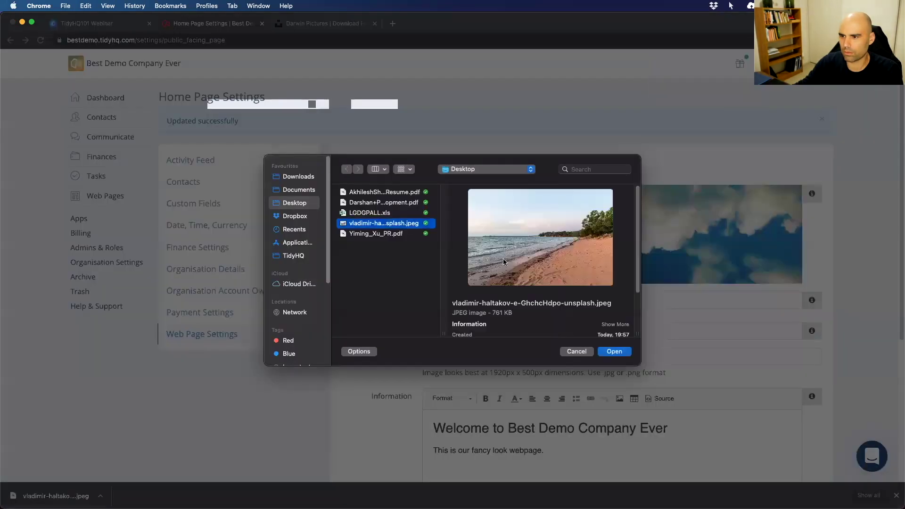
left_click(614, 352)
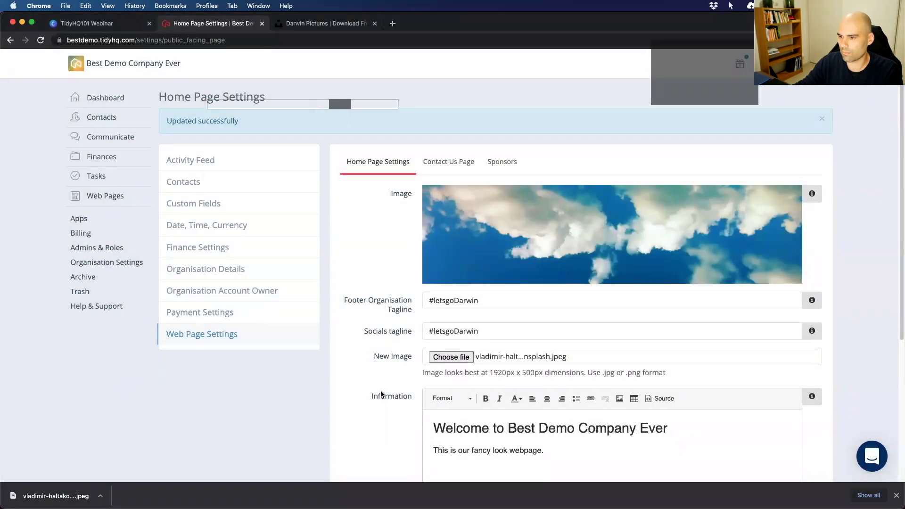
scroll(385, 394, "down", 5)
left_click(437, 392)
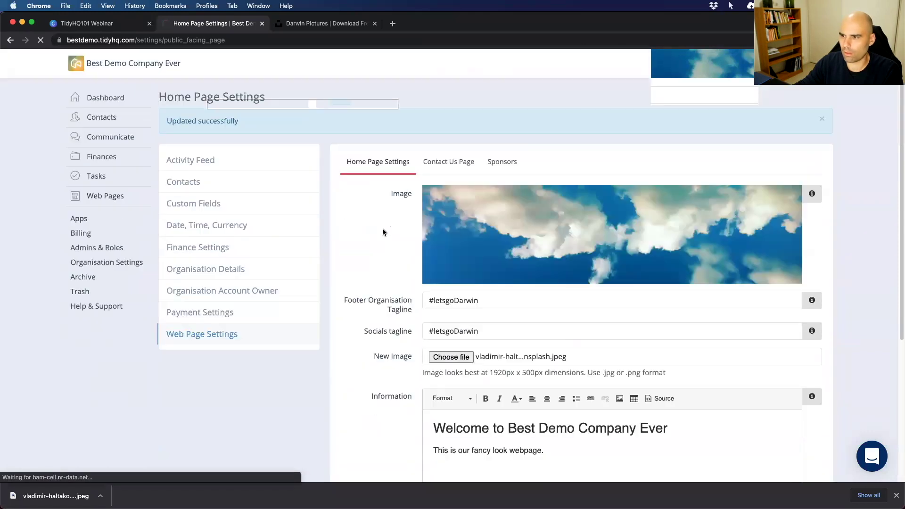
scroll(406, 264, "down", 5)
scroll(391, 270, "up", 5)
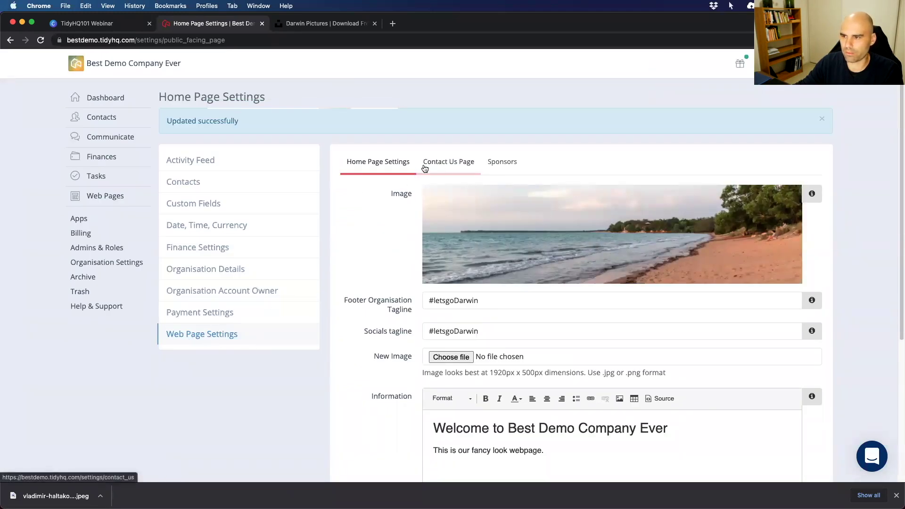
Re-enable the Contact Us page and move to the Organisation Details settings.
left_click(448, 164)
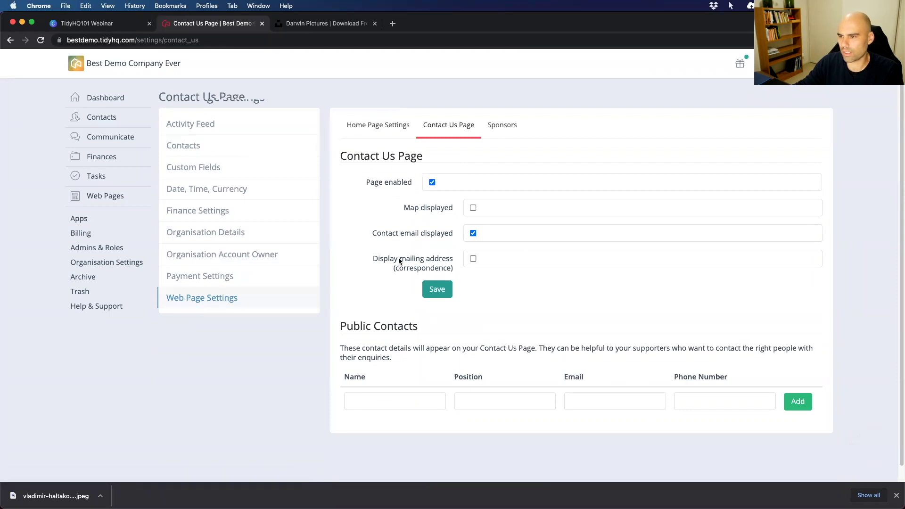
left_click(432, 183)
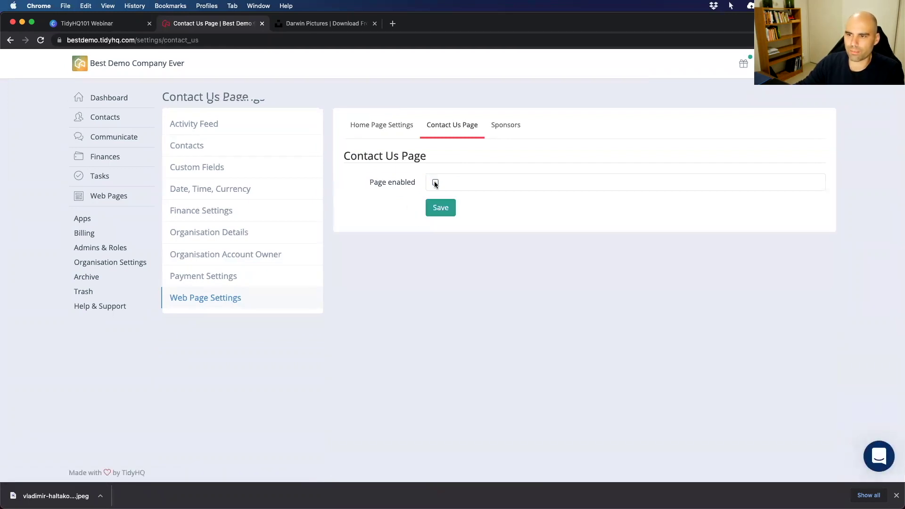
left_click(434, 182)
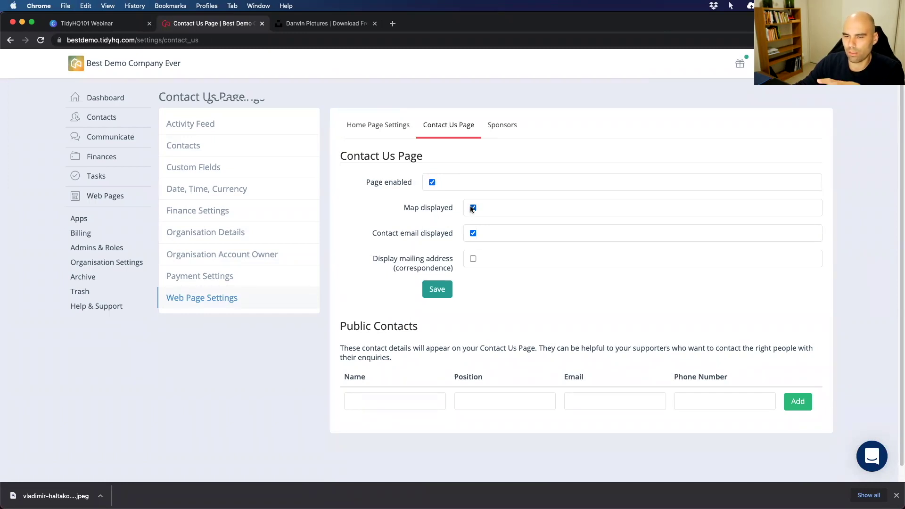
left_click(217, 235)
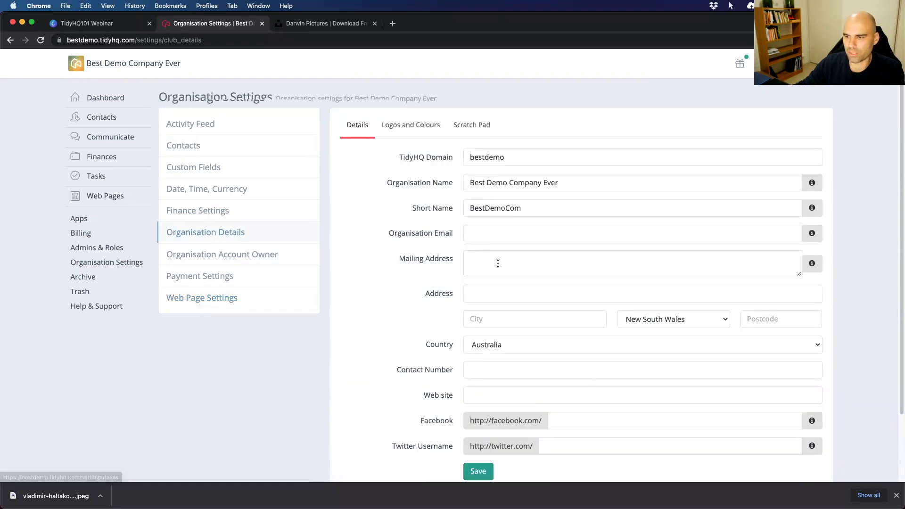
Enter Darwin in the organisation's Address and City fields.
left_click(472, 292)
left_click(424, 301)
left_click(472, 290)
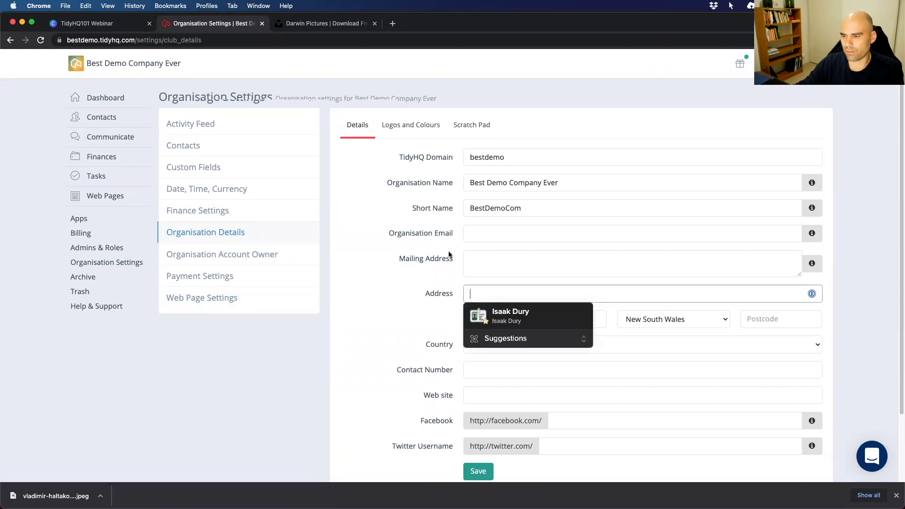
type("Darwin")
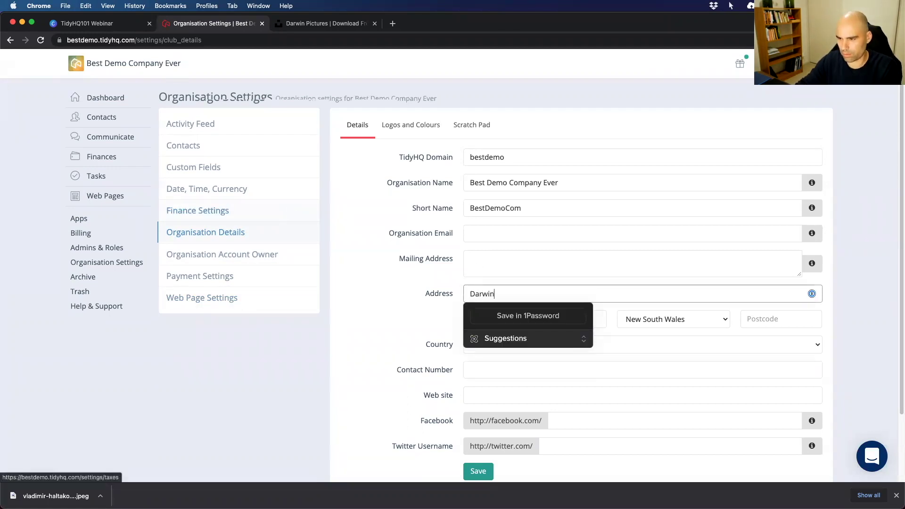
key("Tab")
type("Dar")
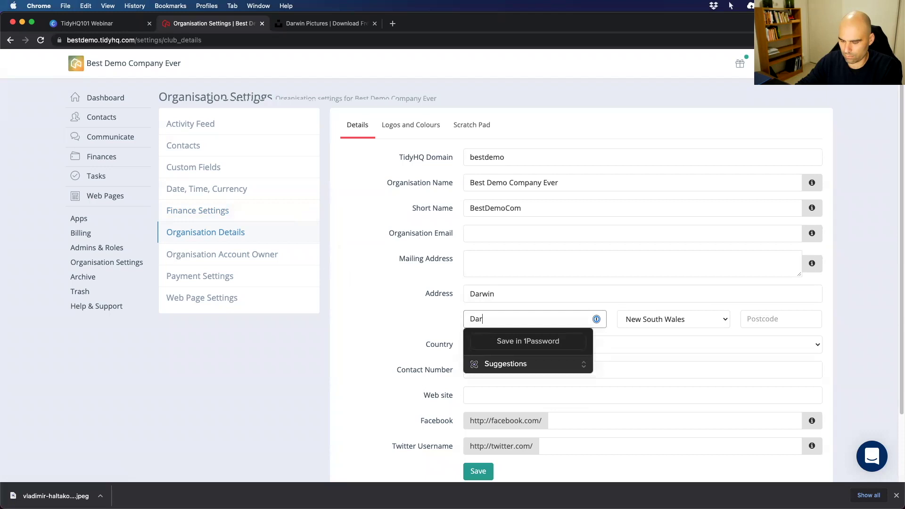
Set the state to Northern Territory and save the organisation details.
key("Tab")
key("n")
key("Tab")
left_click(374, 334)
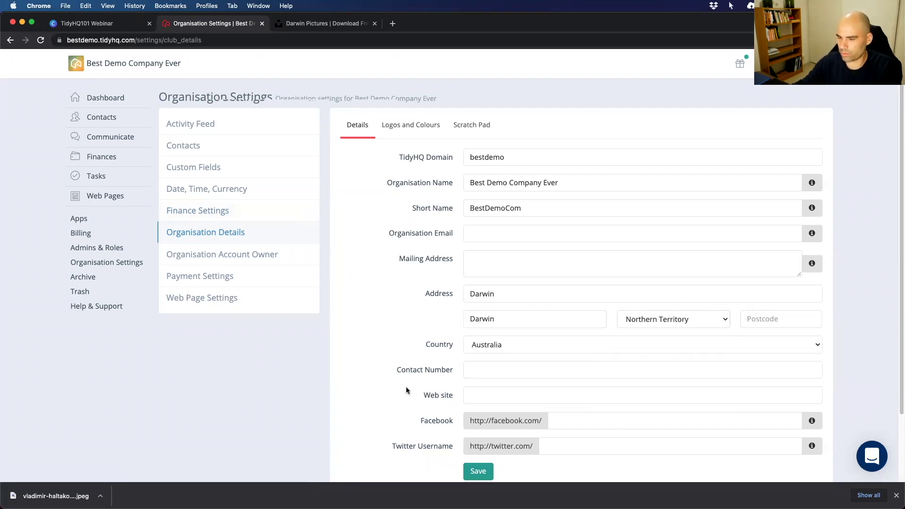
scroll(424, 377, "down", 3)
left_click(478, 401)
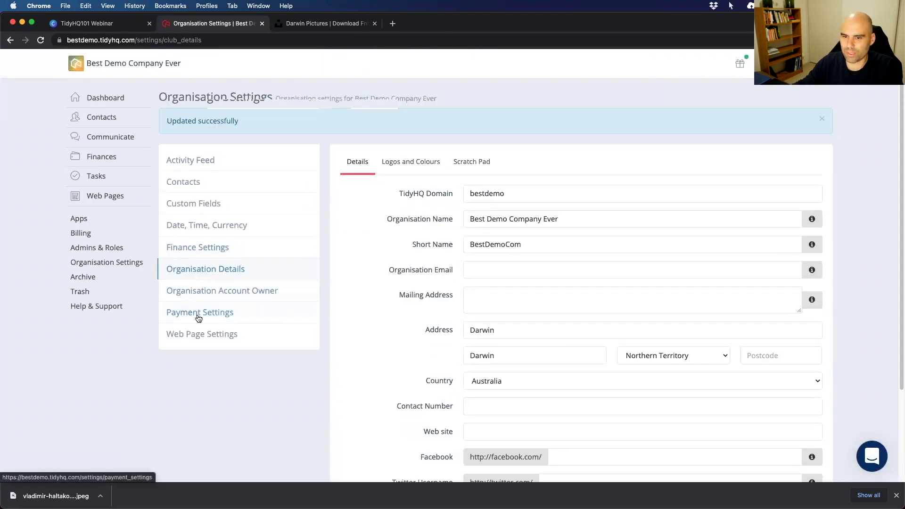
left_click(205, 334)
Start a Contact Us public contact with the contact's full name and position Secretary.
left_click(442, 126)
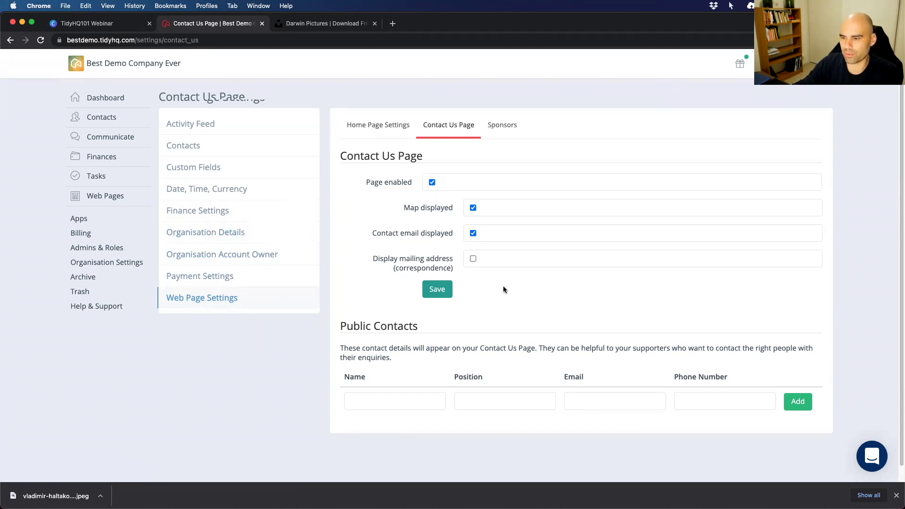
scroll(504, 289, "down", 1)
left_click(377, 386)
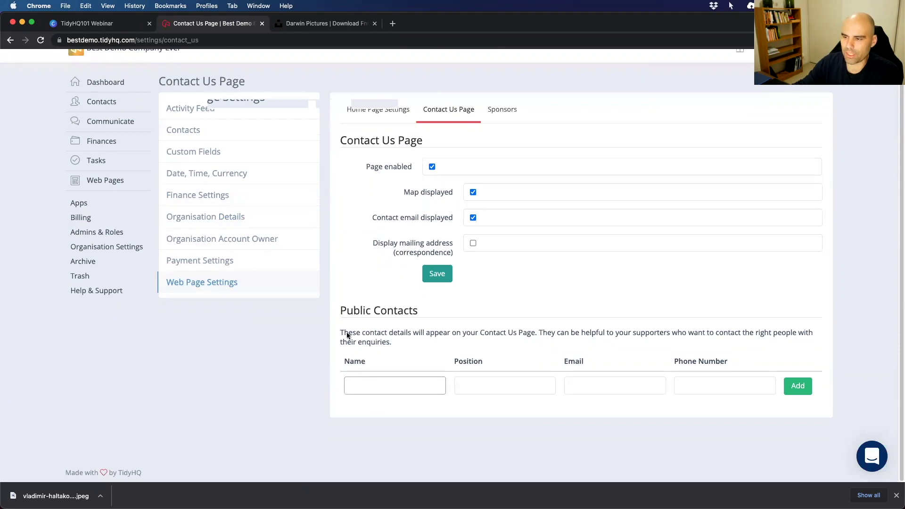
key("Tab")
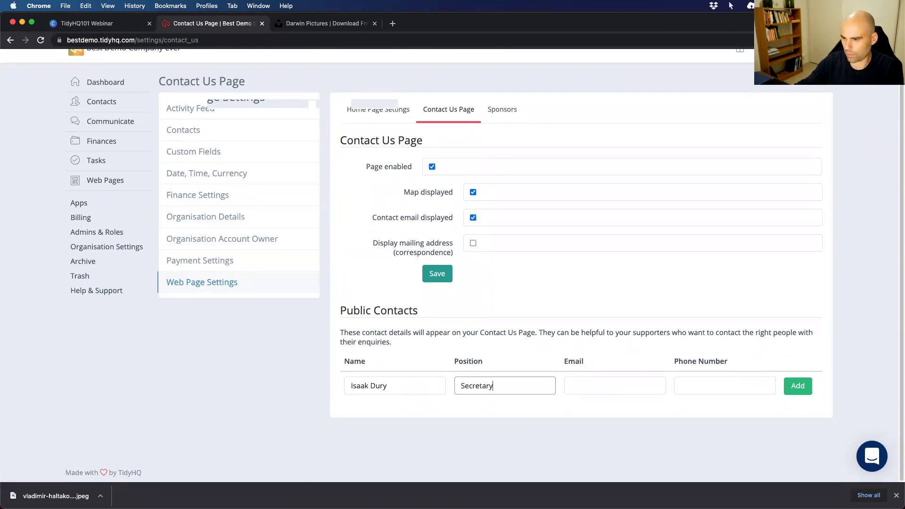
left_click(586, 382)
left_click(717, 380)
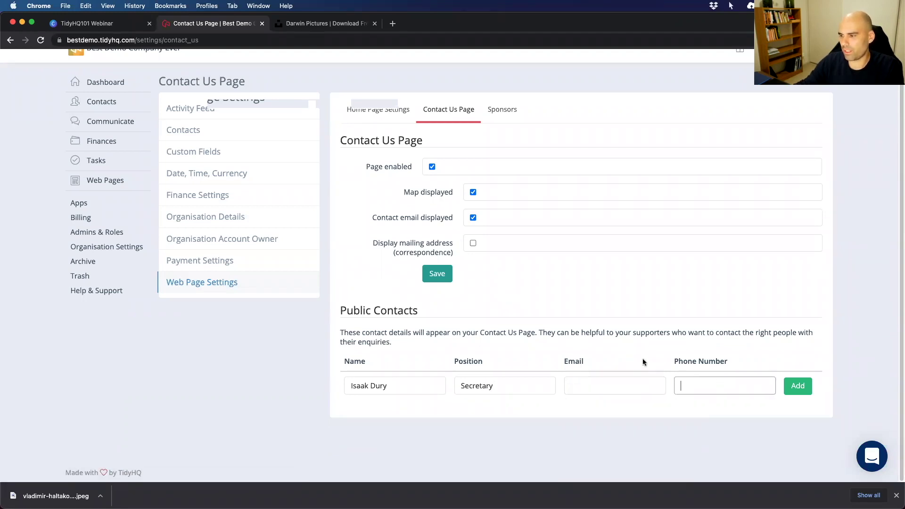
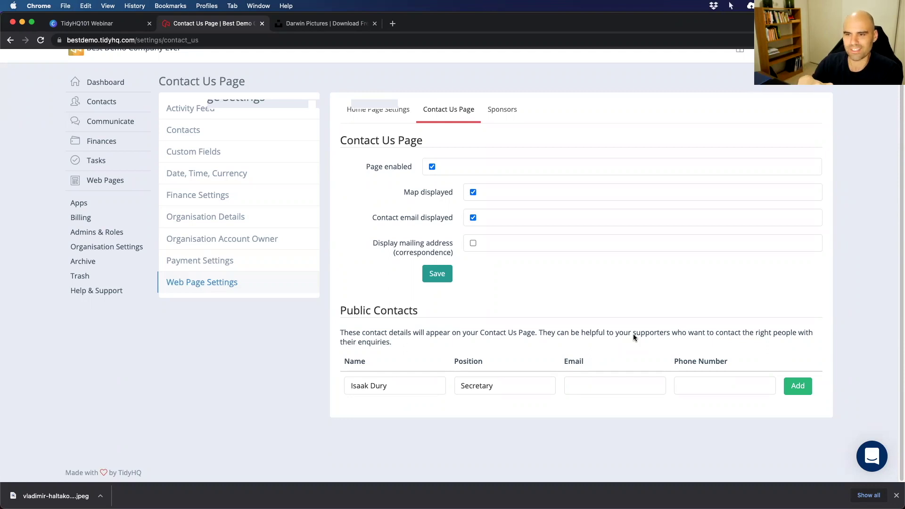
Open the Sponsors tab in Web Page Settings and start a new sponsor entry.
left_click(496, 108)
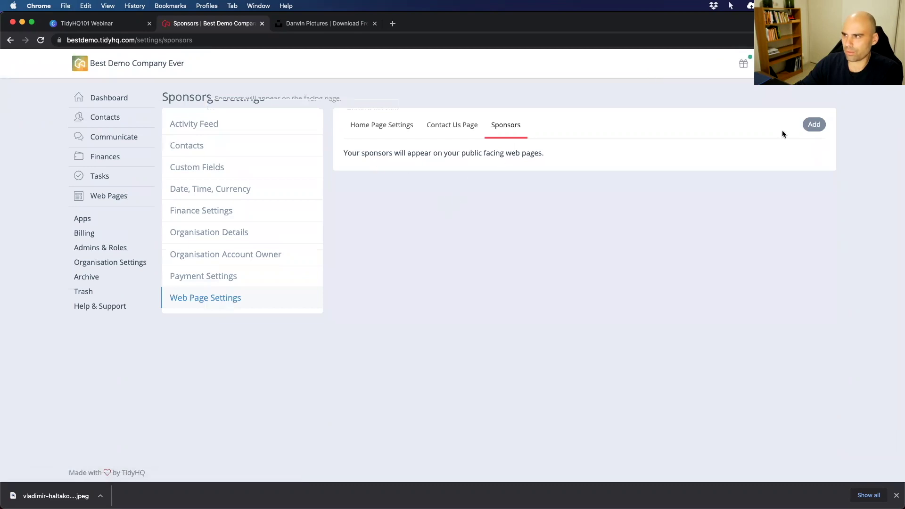
left_click(813, 125)
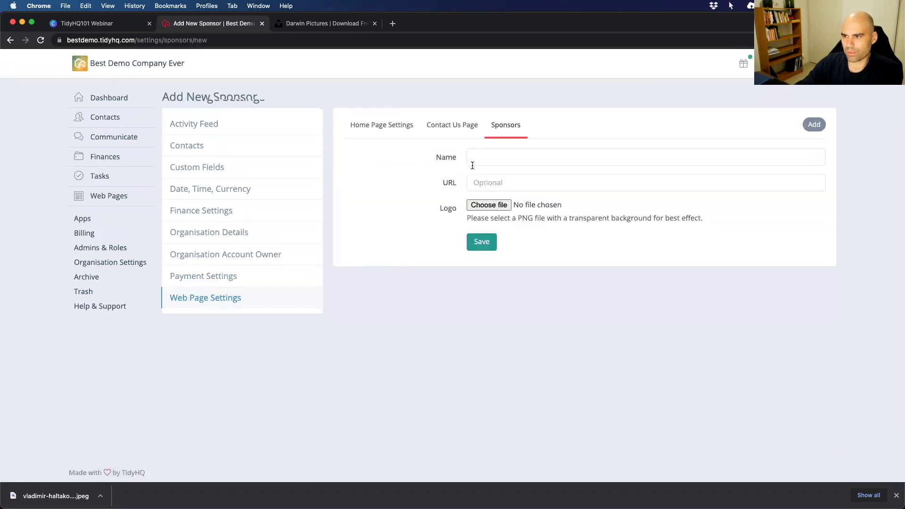
left_click(472, 165)
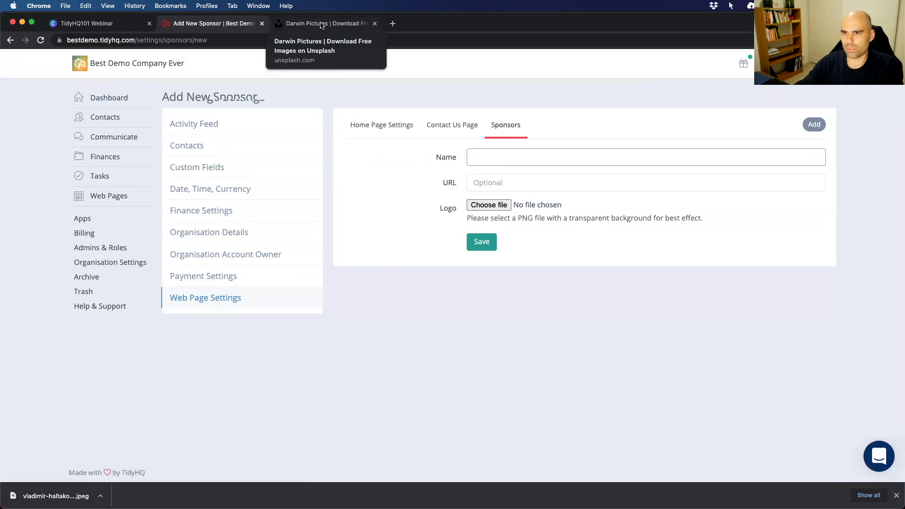
left_click(320, 25)
Search Google for 'volkswagen logo' and save a logo image to the Desktop as vw.
key("super+t")
type("volks")
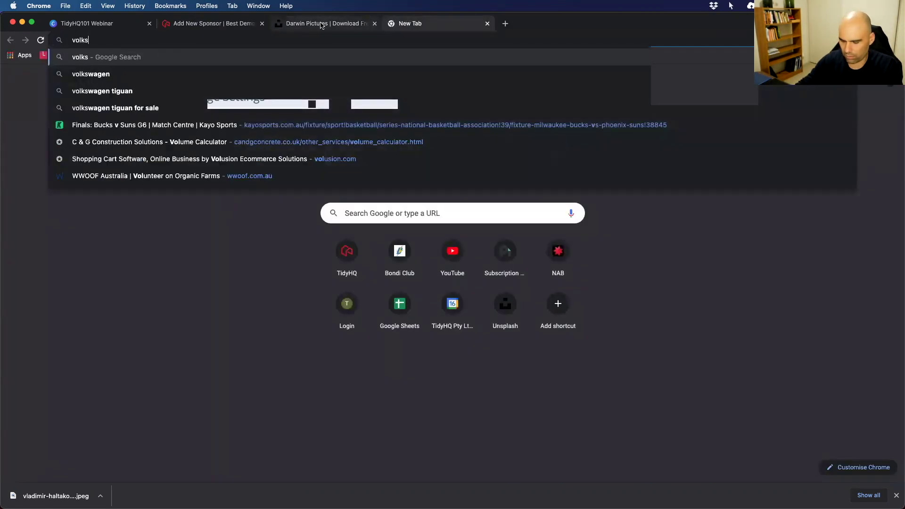
type("wagen l")
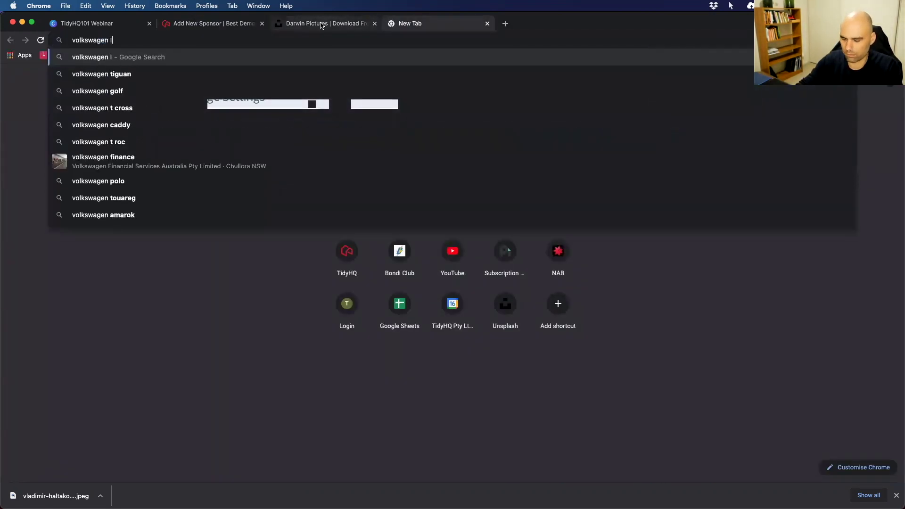
type("ogo")
key("Return")
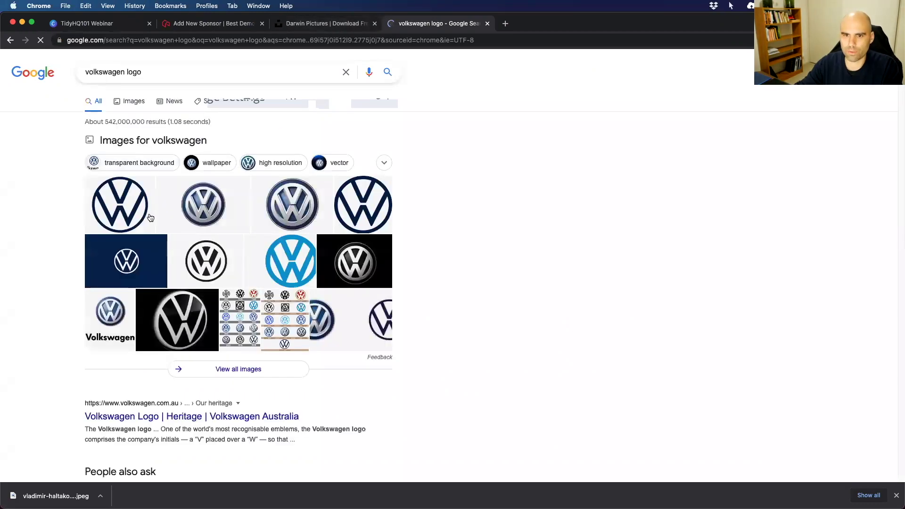
left_click(120, 215)
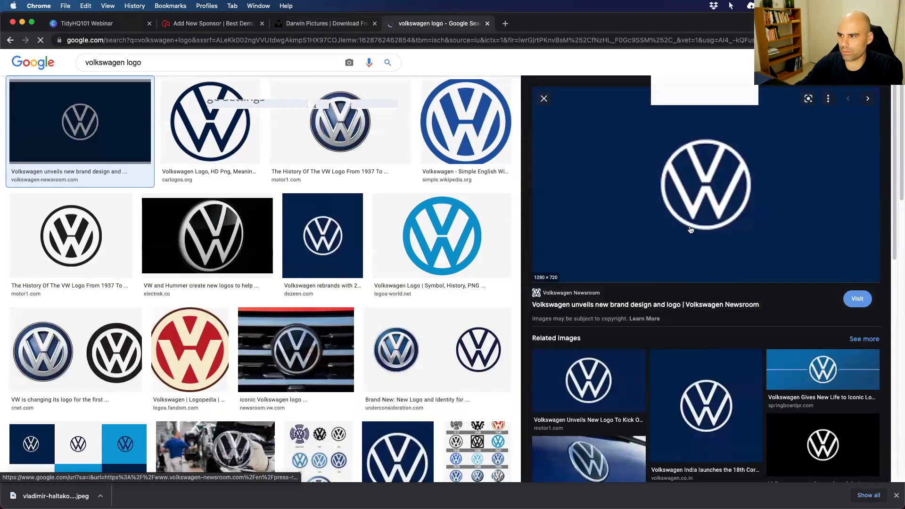
right_click(690, 230)
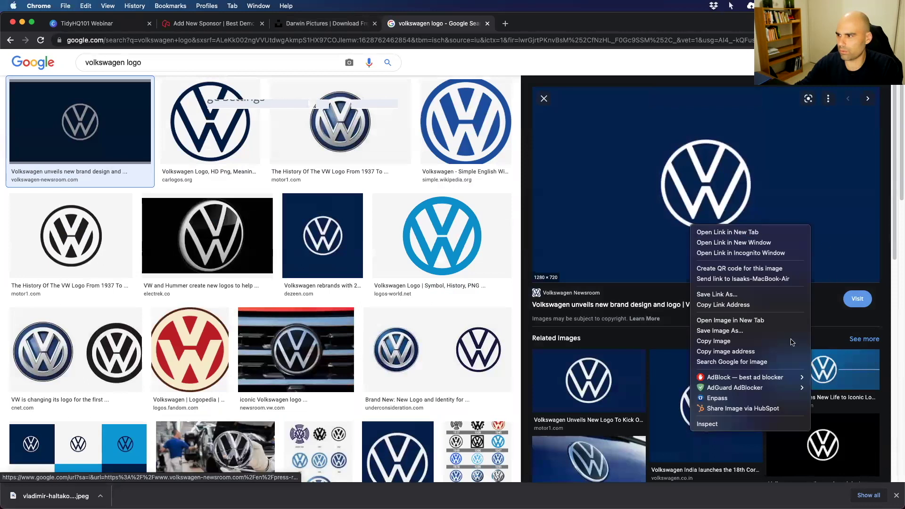
left_click(725, 332)
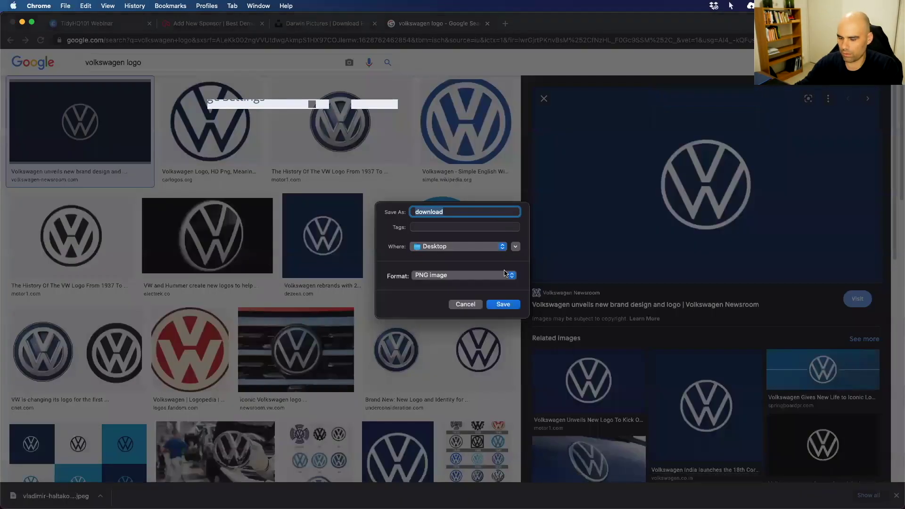
type("vw")
key("Return")
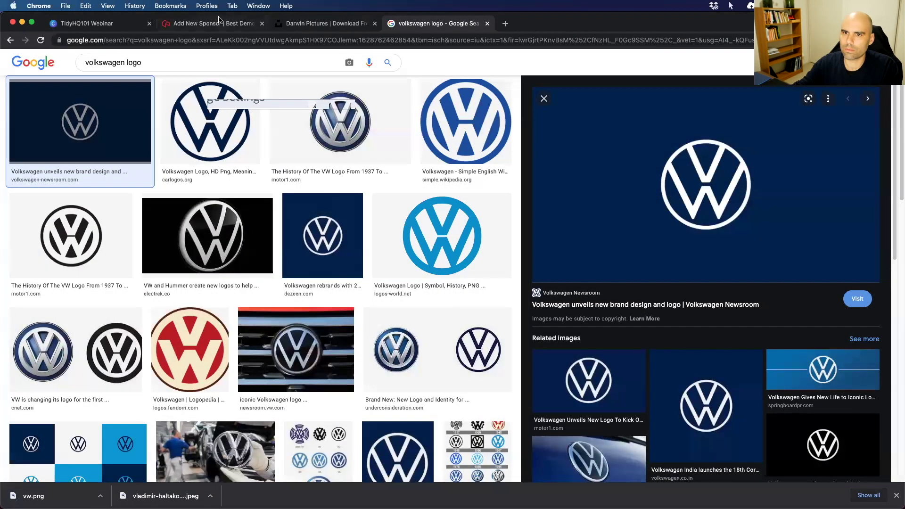
left_click(215, 23)
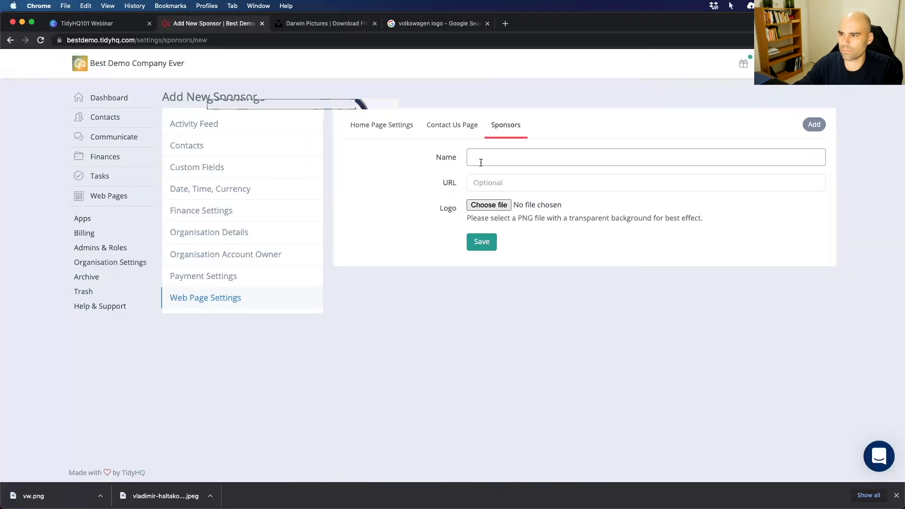
Enter sponsor name Volkswagen, its web address, and the vw.png logo, then submit.
type("Volkswagen")
key("Tab")
type("v")
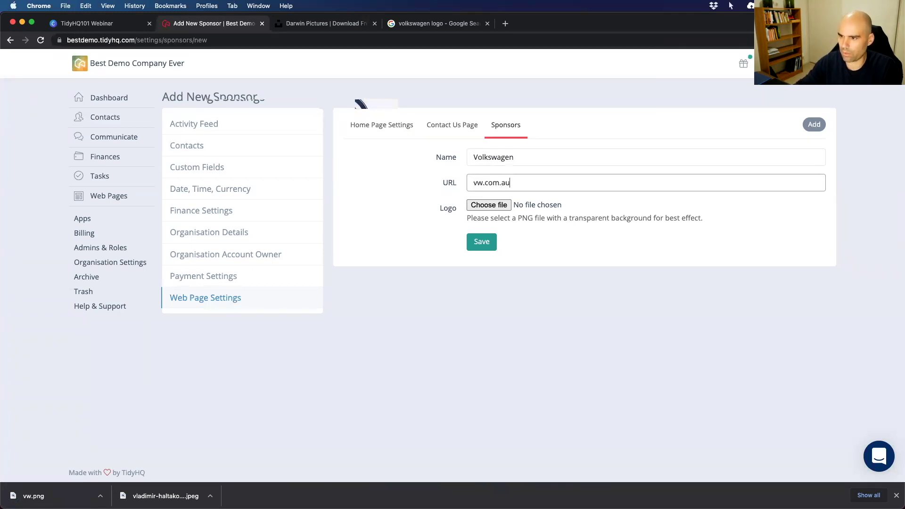
type("https://")
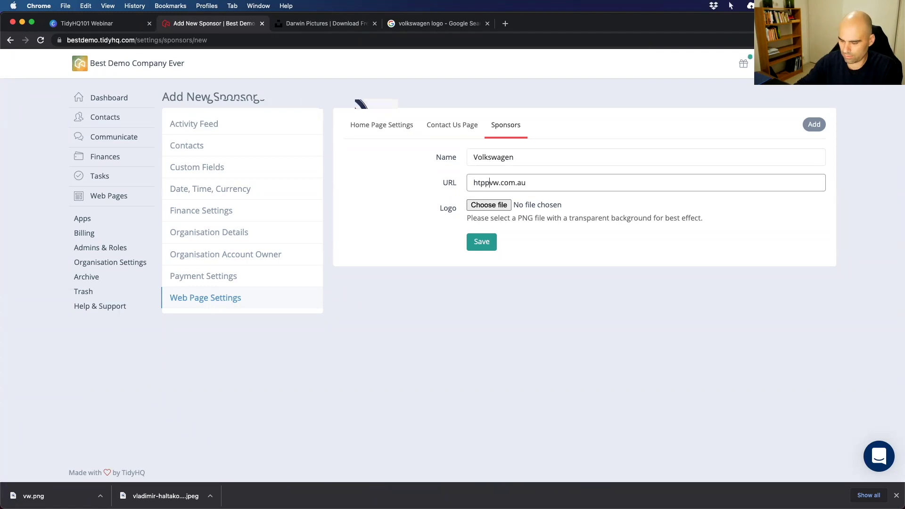
left_click(489, 205)
left_click(359, 234)
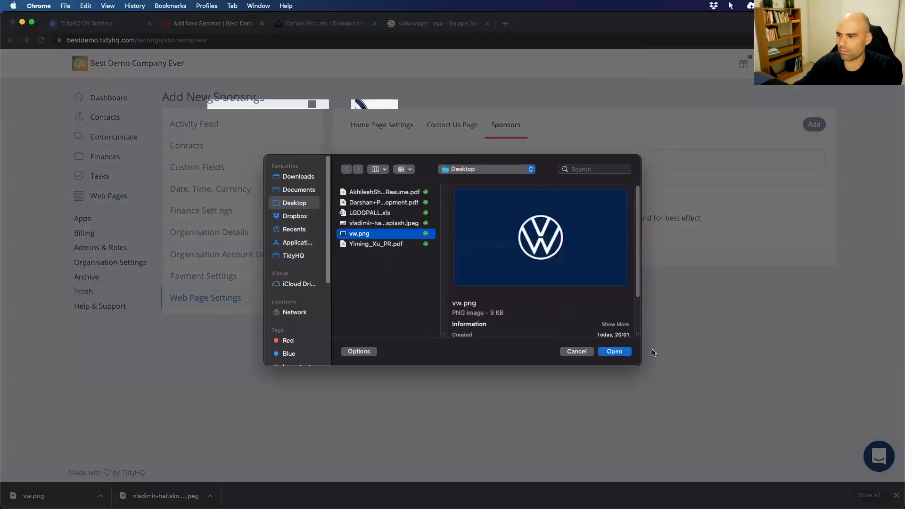
left_click(615, 351)
left_click(471, 246)
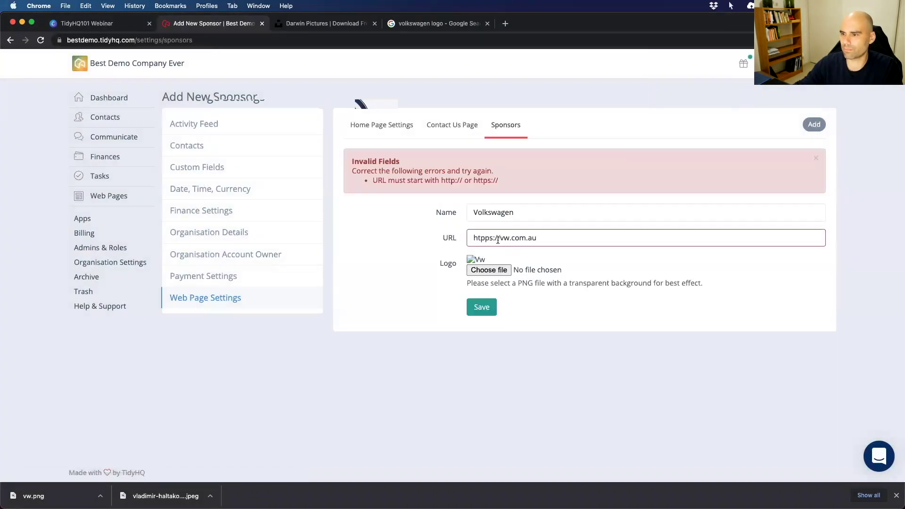
Fix the https typo in the URL, reattach vw.png, and save the sponsor.
left_click(482, 237)
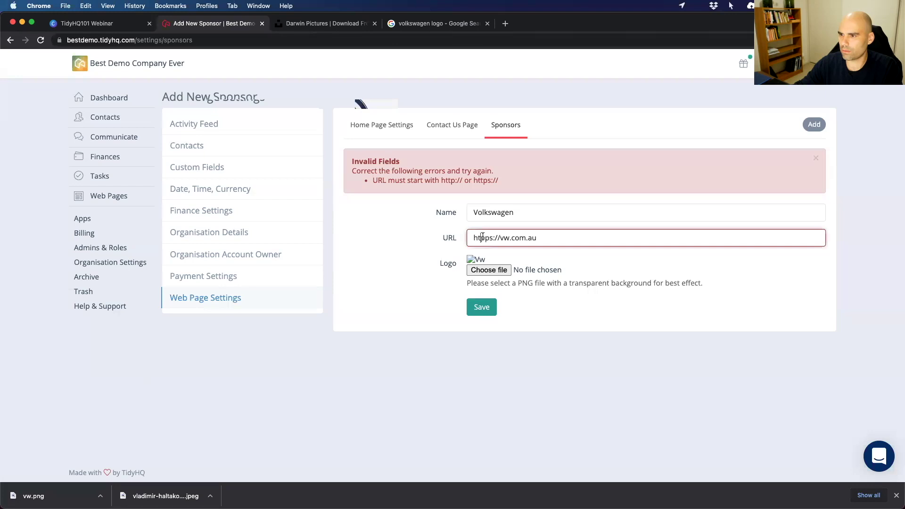
key("BackSpace")
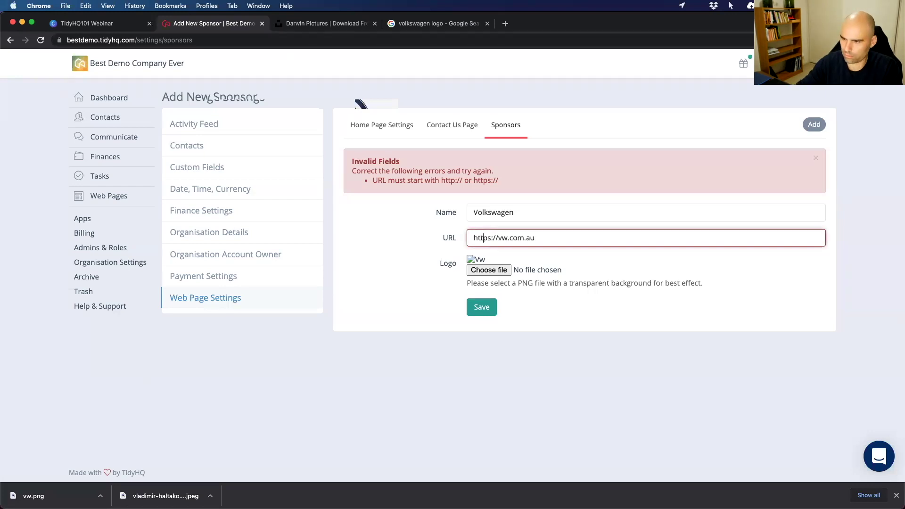
left_click(484, 309)
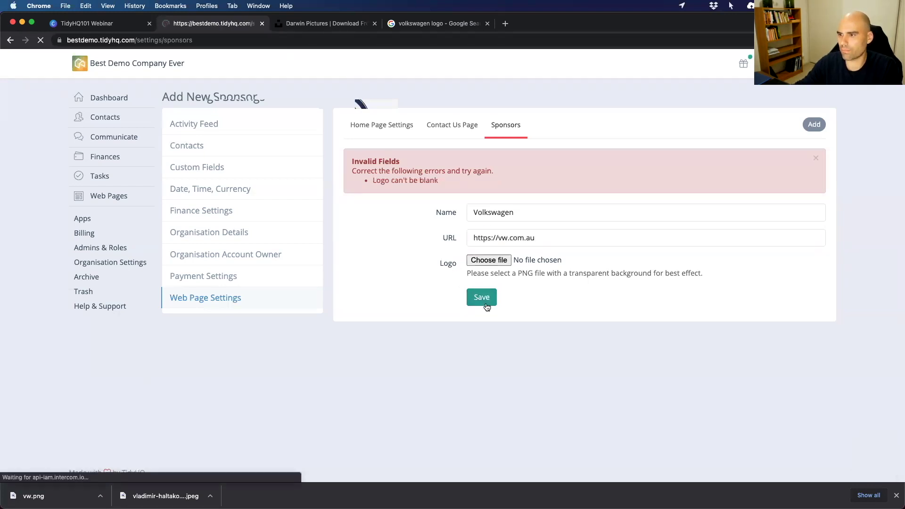
left_click(489, 260)
left_click(354, 233)
left_click(622, 356)
left_click(479, 301)
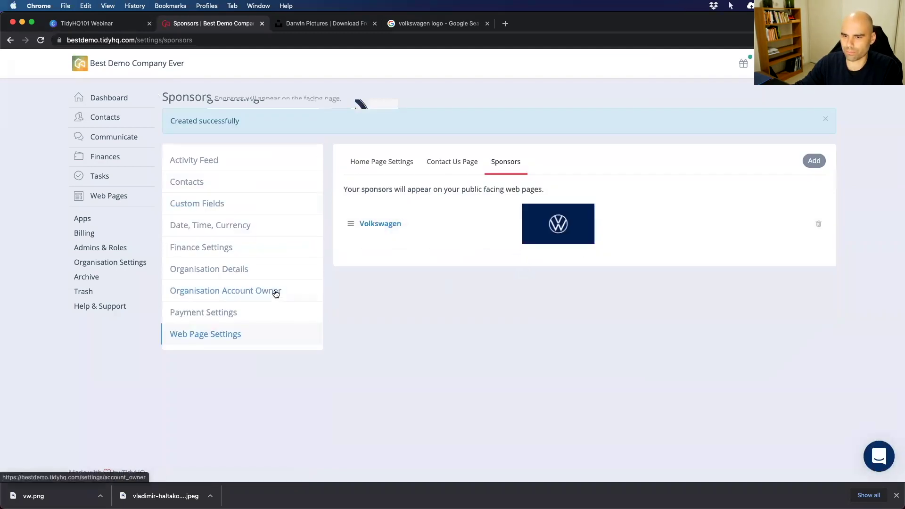
Change the Google image search from 'volkswagen logo' to 'cool logo'.
left_click(208, 269)
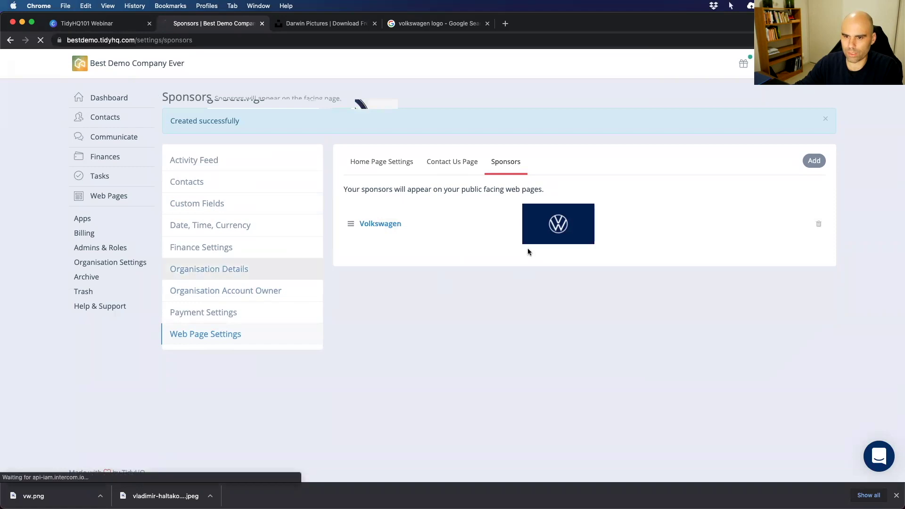
left_click(424, 23)
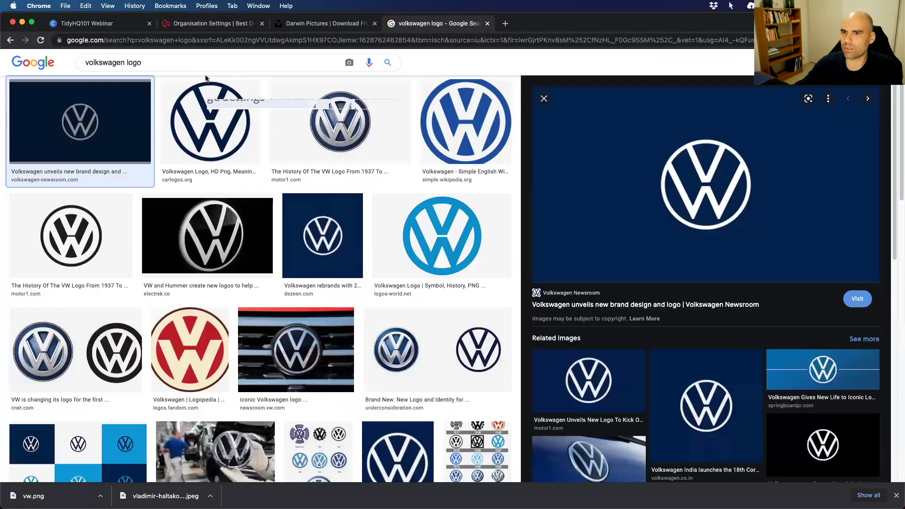
double_click(125, 60)
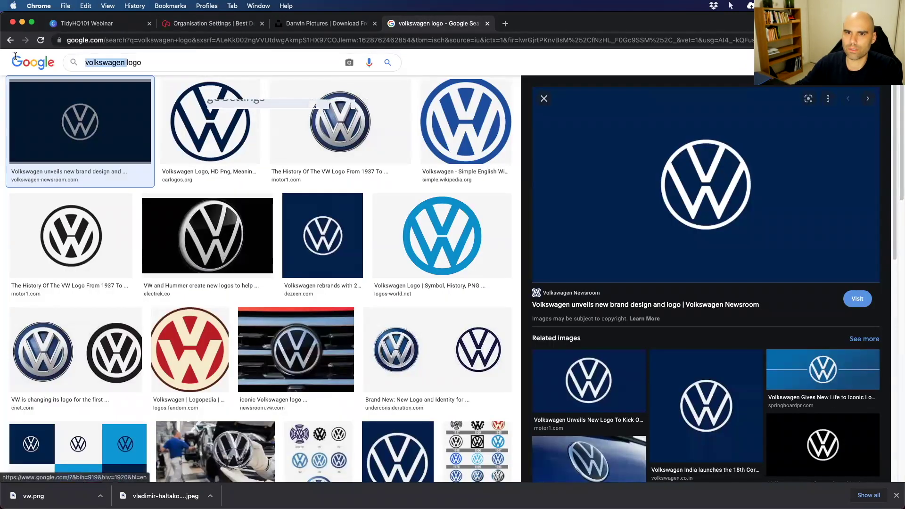
type("cool")
key("Return")
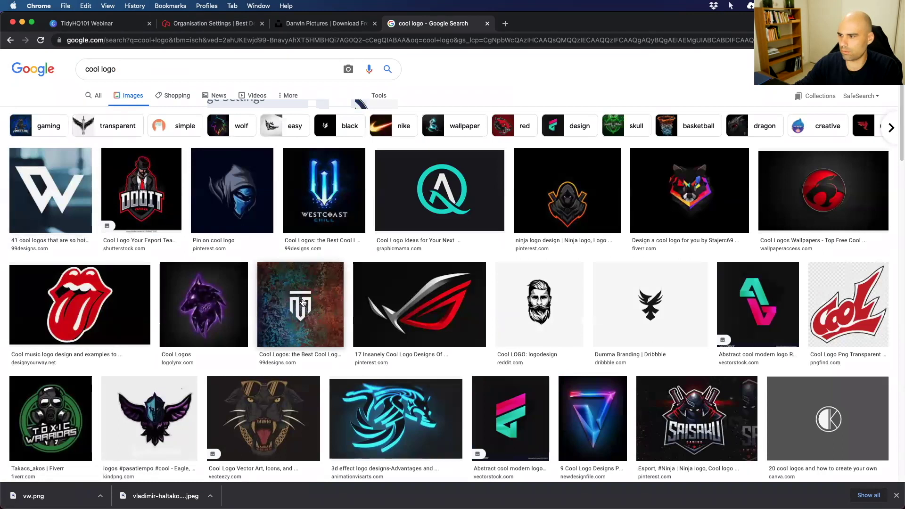
Save the red Cool logo image to the Desktop as cool.
scroll(598, 300, "down", 1)
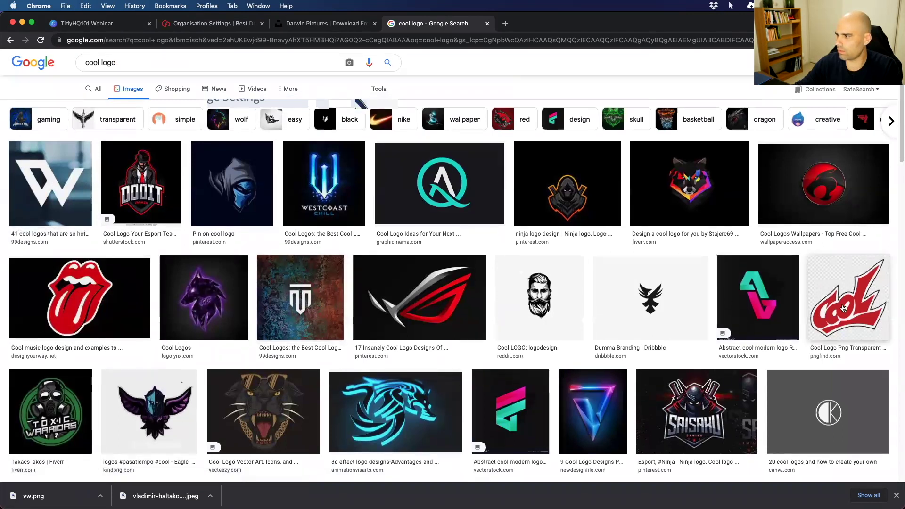
left_click(824, 318)
right_click(646, 277)
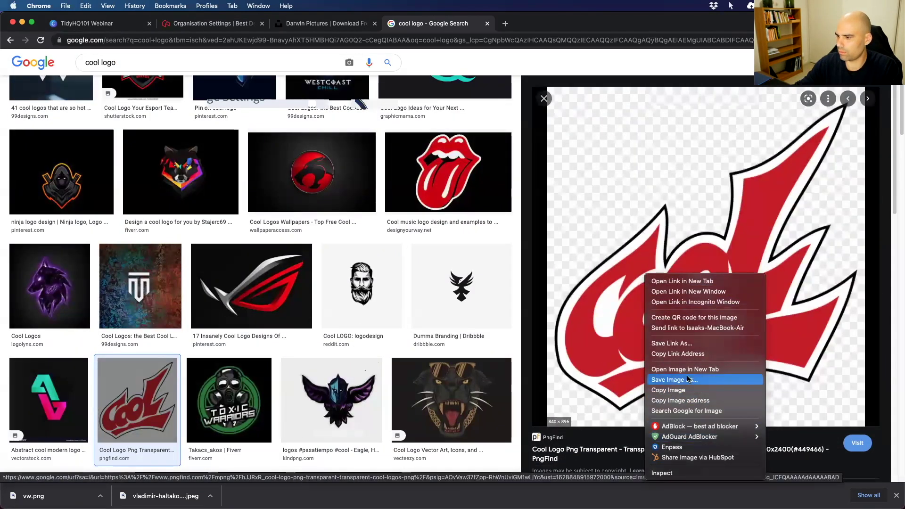
left_click(669, 379)
right_click(640, 335)
left_click(632, 401)
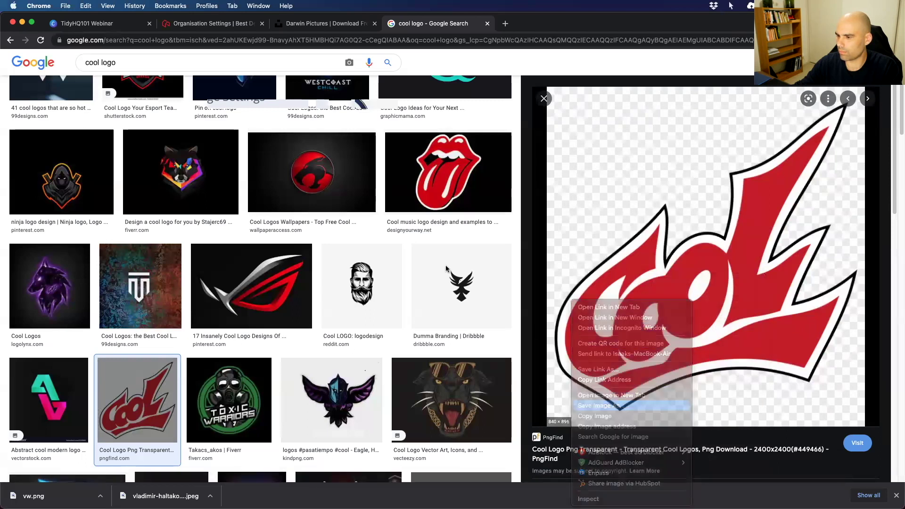
type("c")
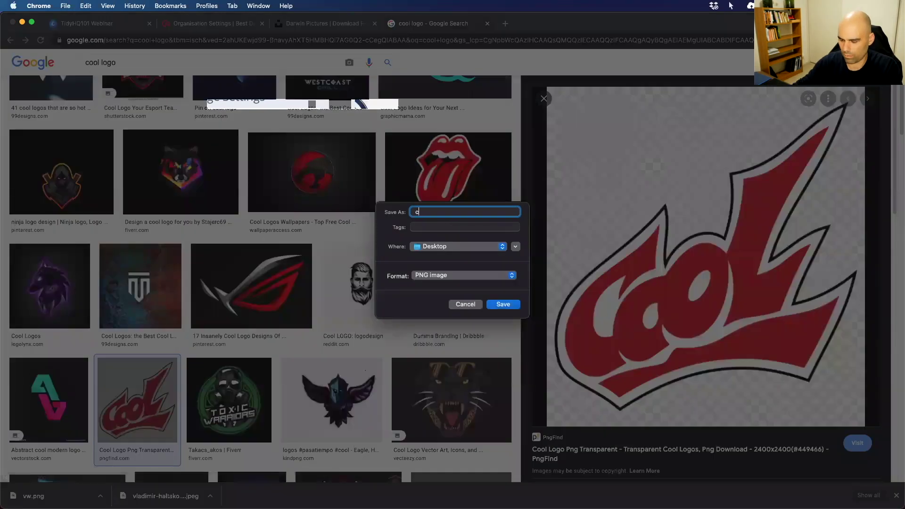
type("ool")
key("Return")
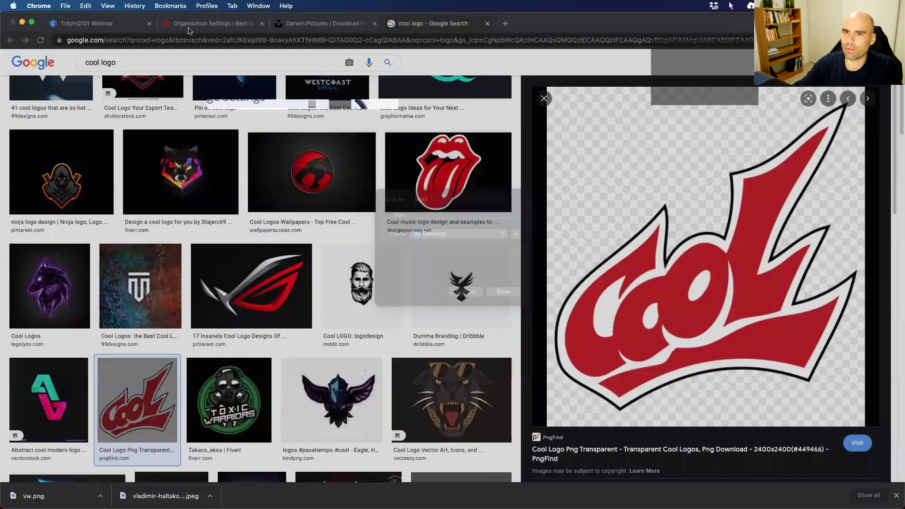
key("super+2")
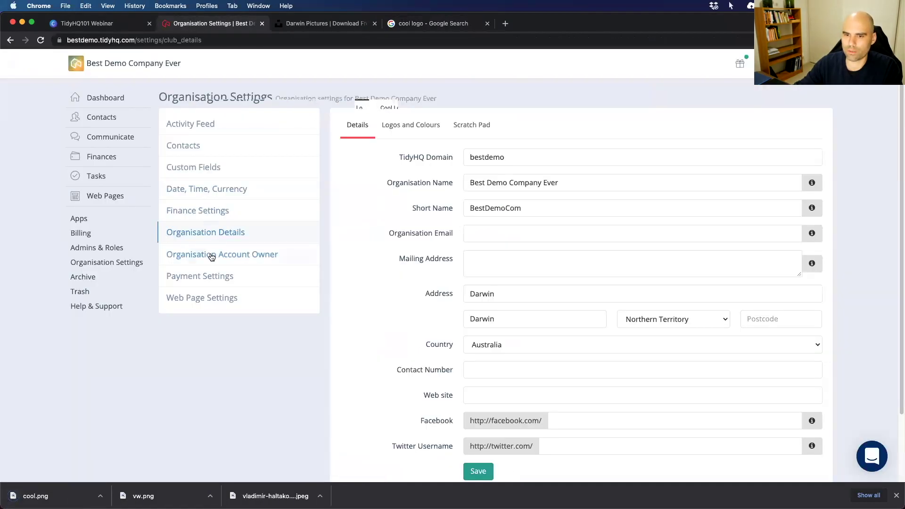
Upload cool.png as the organisation logo under Logos and Colours.
left_click(409, 126)
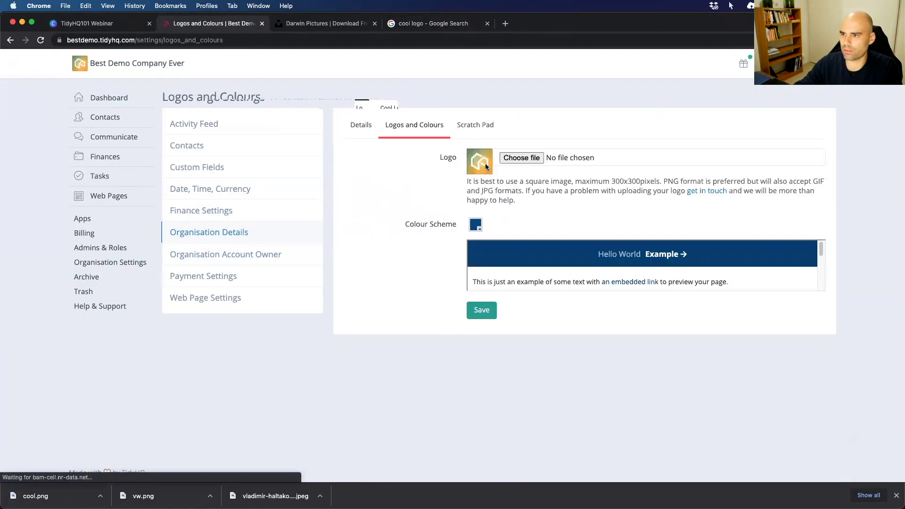
left_click(535, 161)
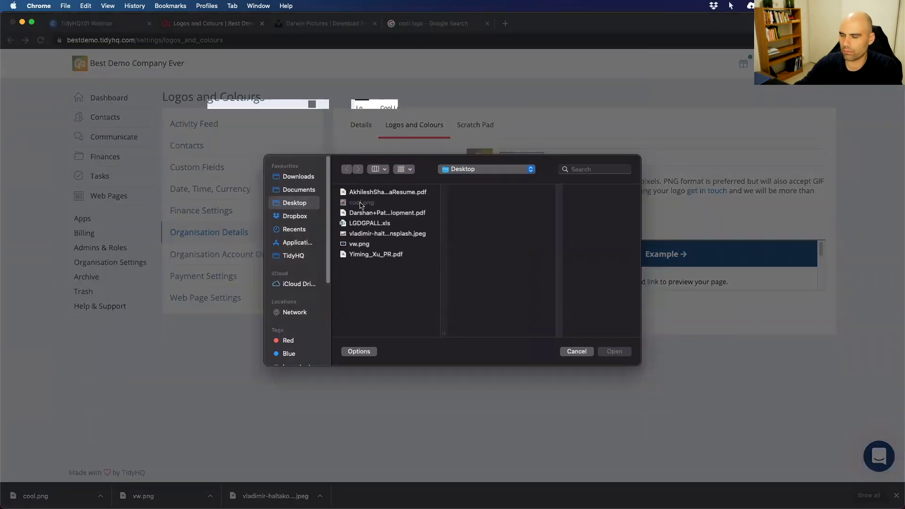
left_click(360, 203)
left_click(614, 351)
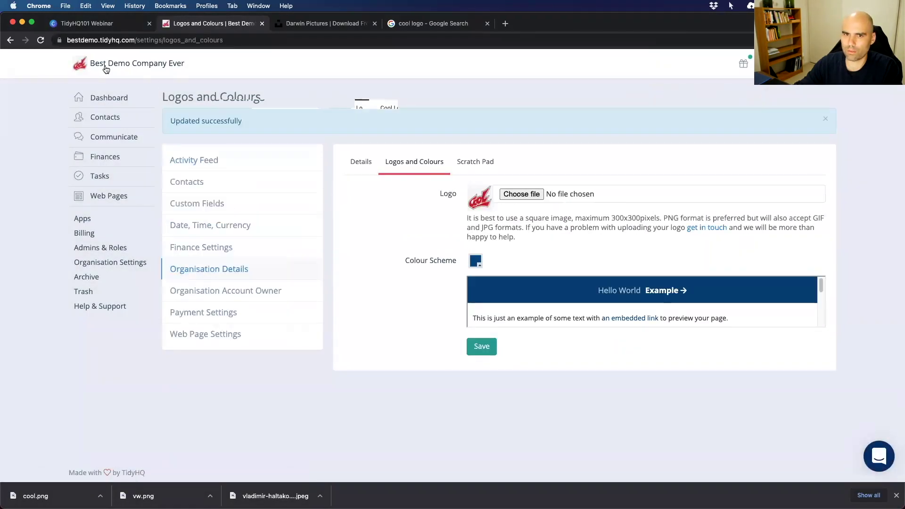
Open the organisation's Public Page in a new browser tab.
mouse_move(108, 200)
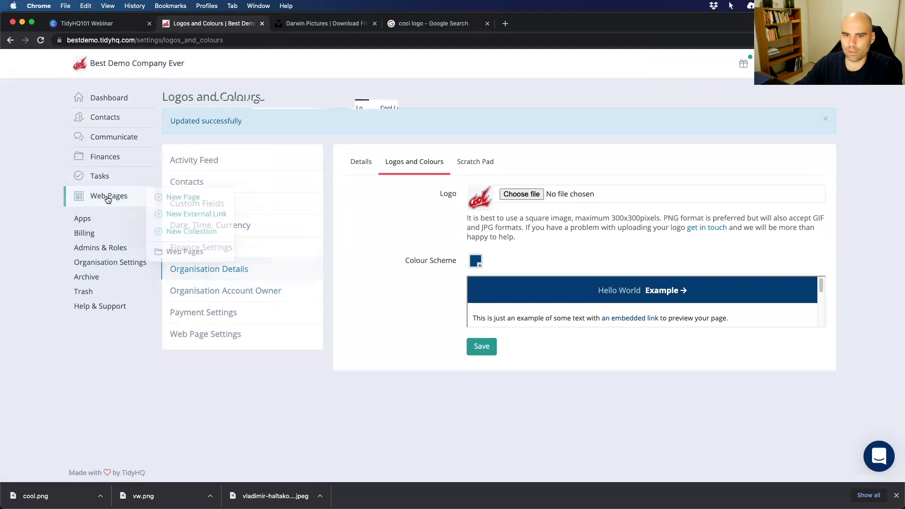
left_click(133, 63)
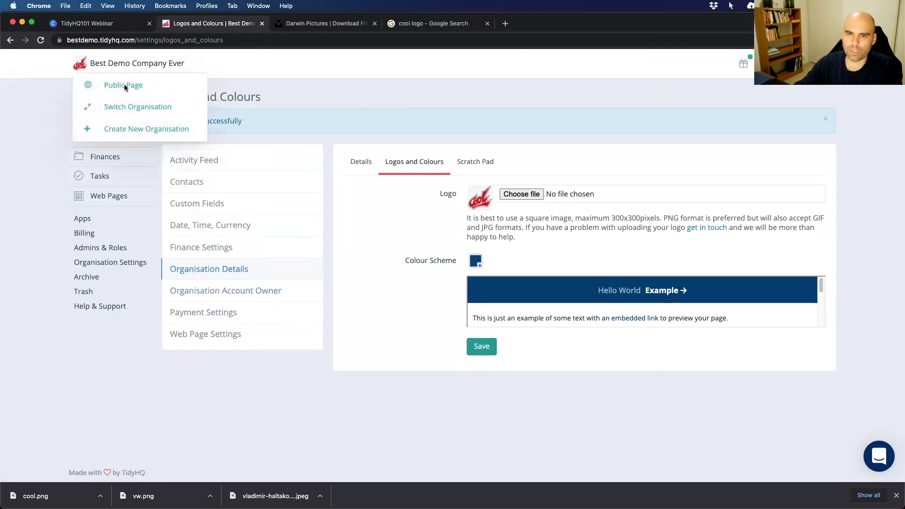
left_click(137, 64)
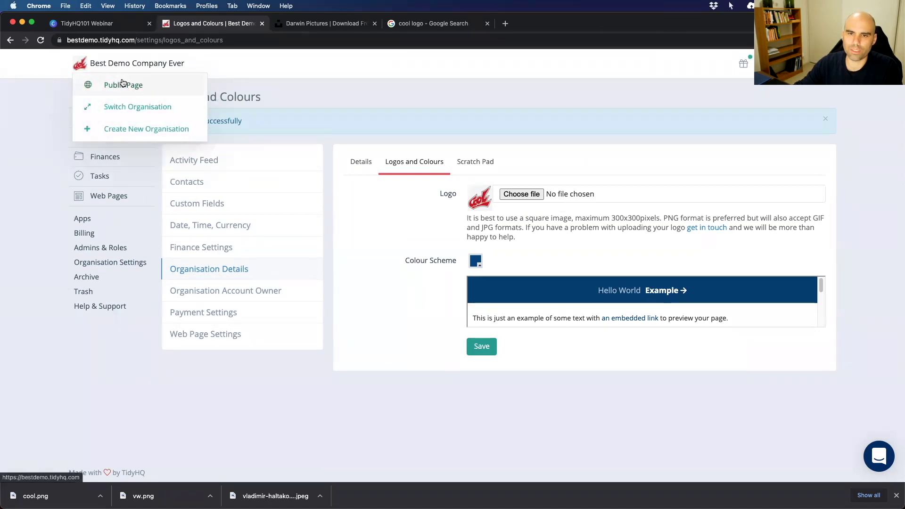
right_click(120, 85)
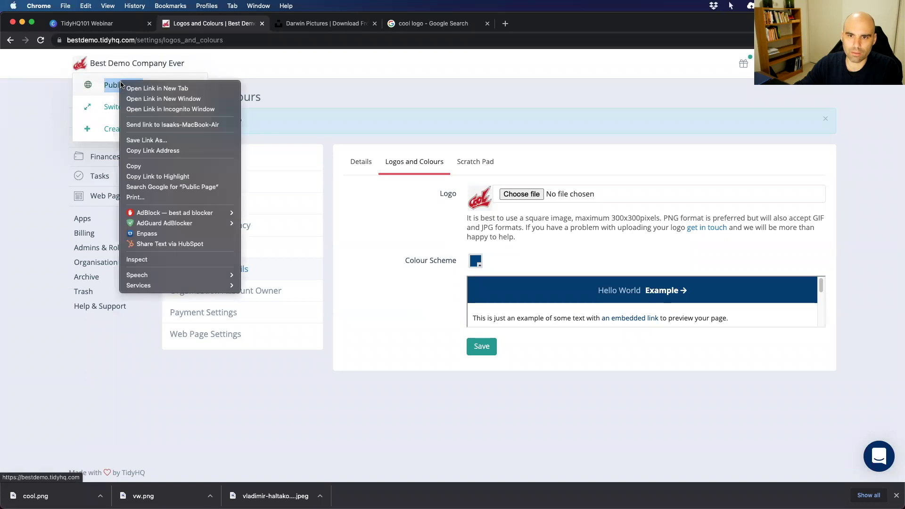
left_click(136, 88)
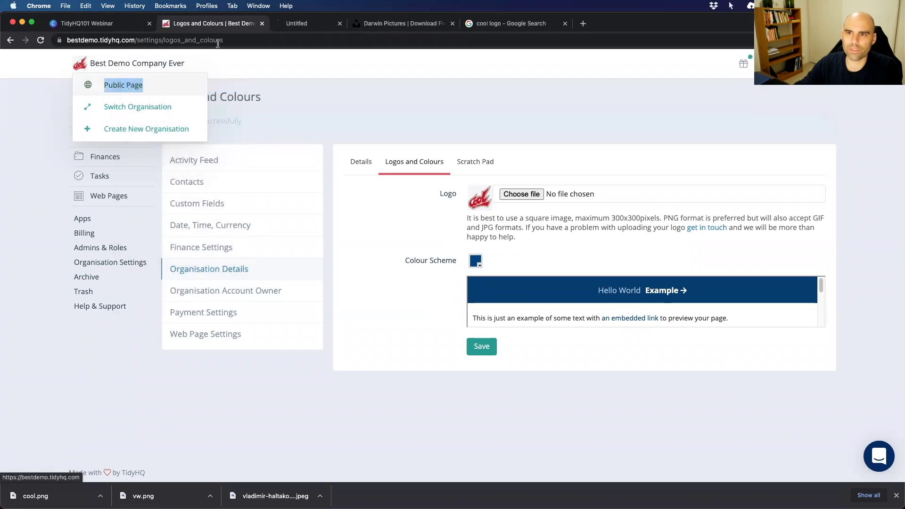
Scroll the public page to check the Cool logo header and Volkswagen sponsor logo.
left_click(307, 27)
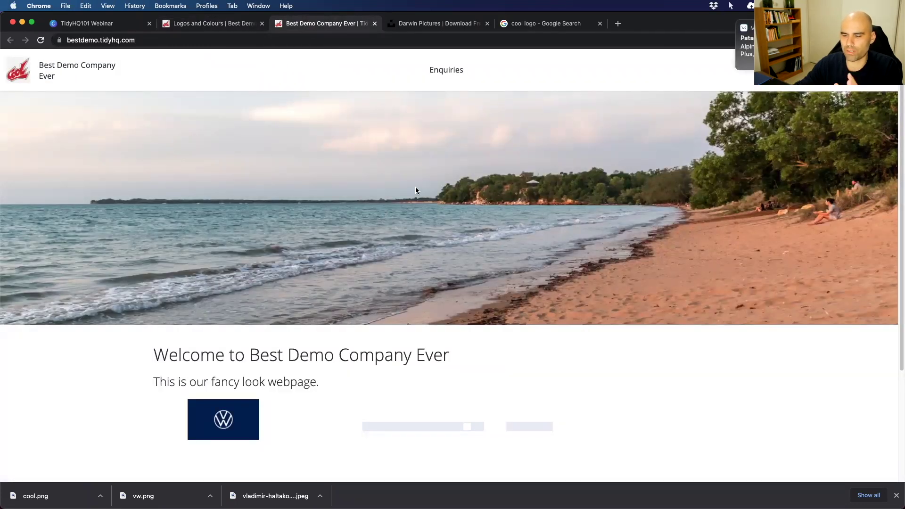
scroll(427, 380, "down", 3)
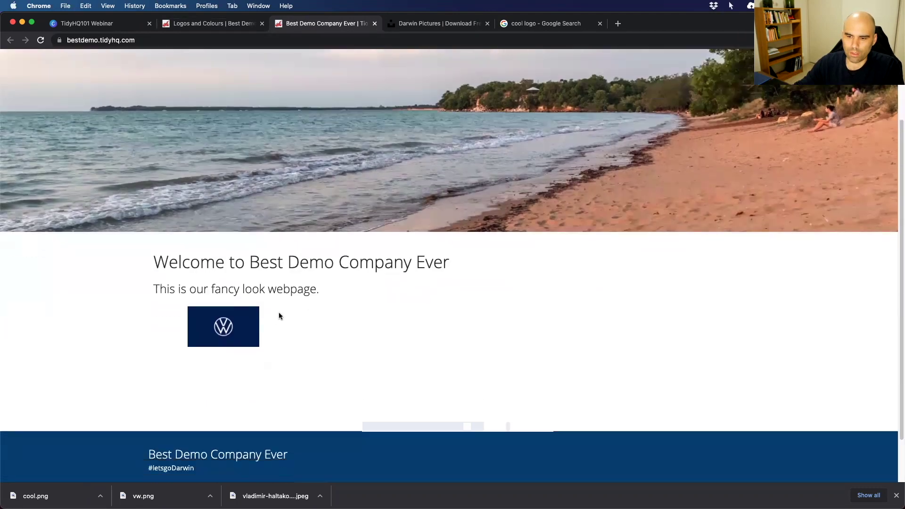
scroll(315, 323, "up", 3)
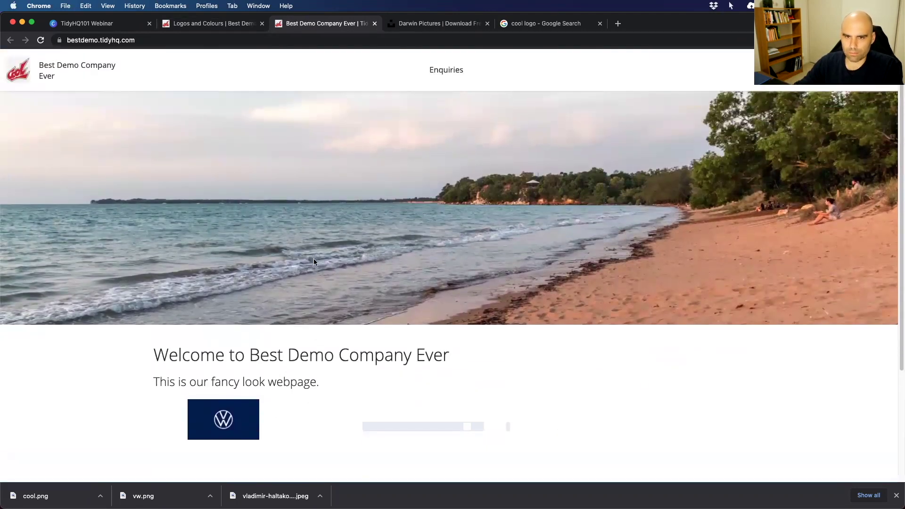
scroll(344, 309, "down", 2)
scroll(343, 307, "up", 2)
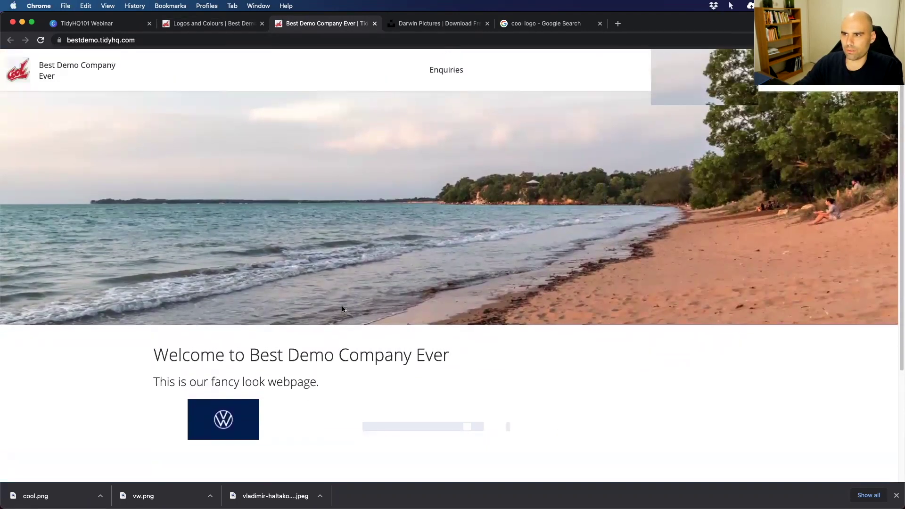
scroll(352, 288, "down", 5)
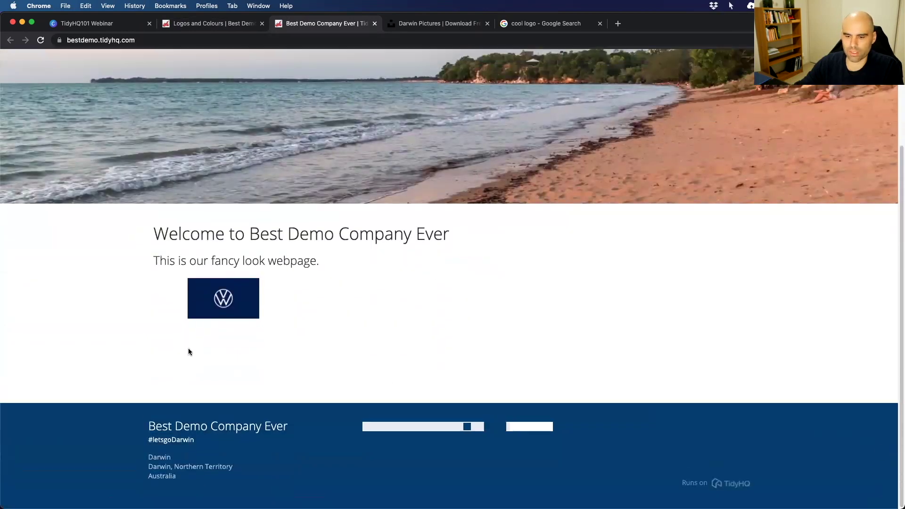
scroll(179, 361, "up", 5)
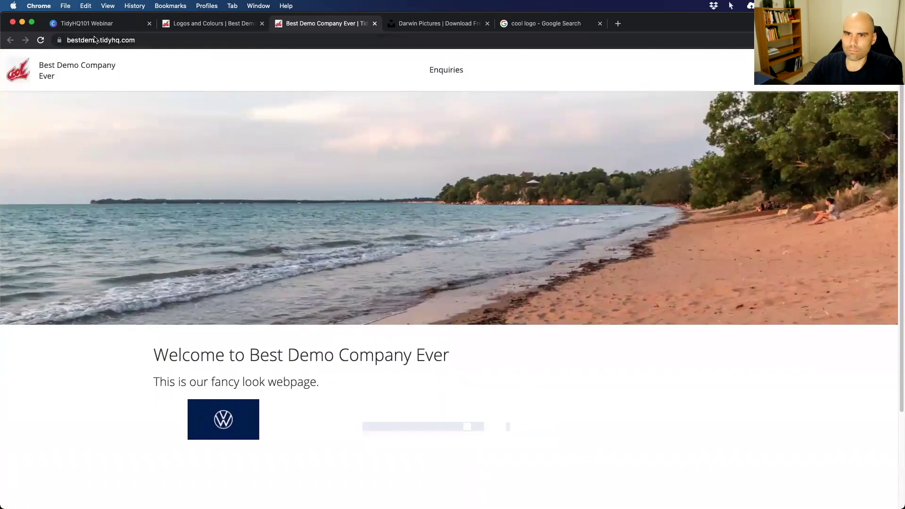
In the admin, open Web Pages and choose New > New Page.
left_click(228, 24)
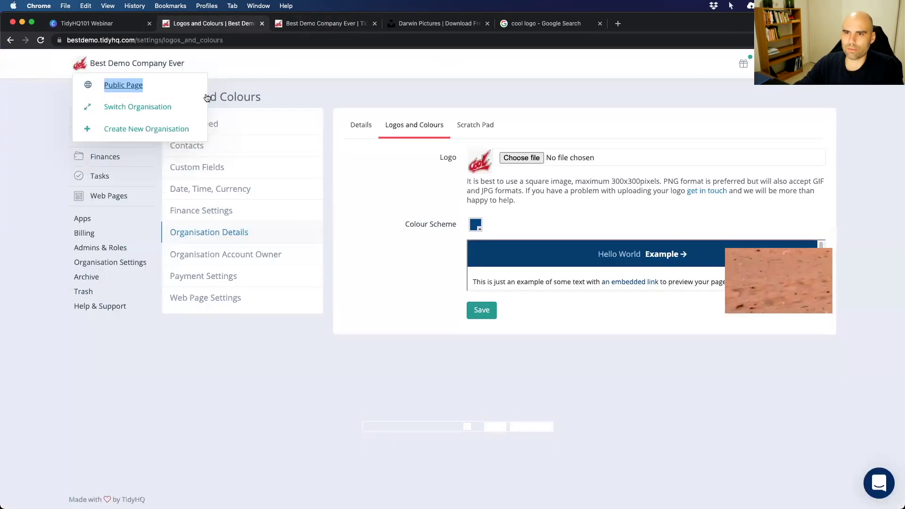
left_click(101, 200)
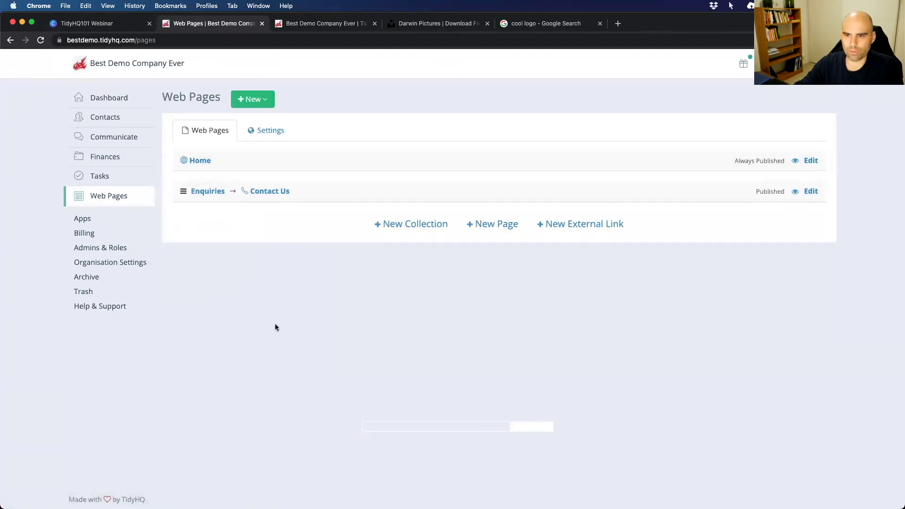
left_click(259, 107)
left_click(258, 123)
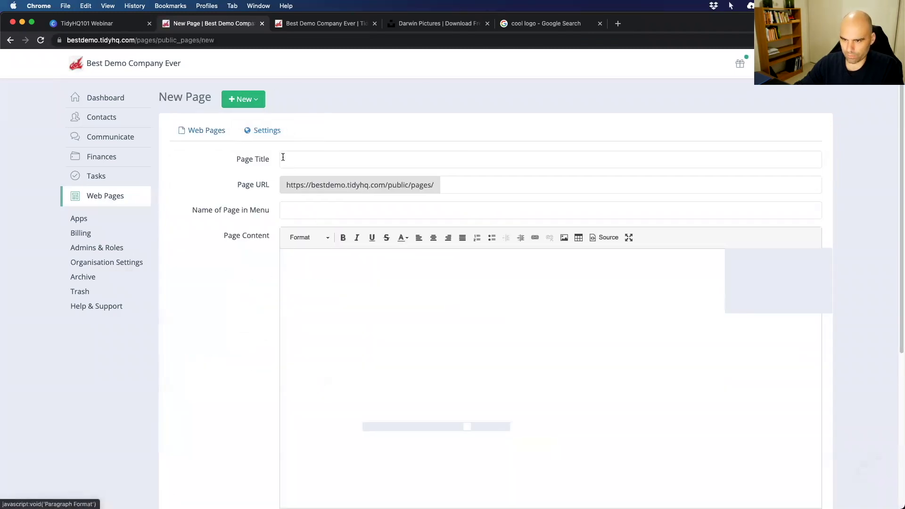
Title the page 'All the Cars', keep it in the Main Menu, and focus Page Content.
left_click(306, 159)
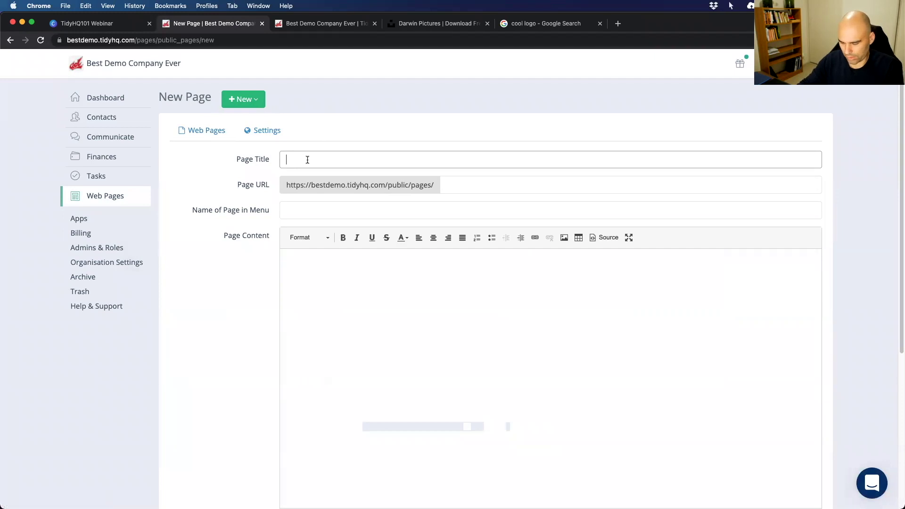
type("All the Cars")
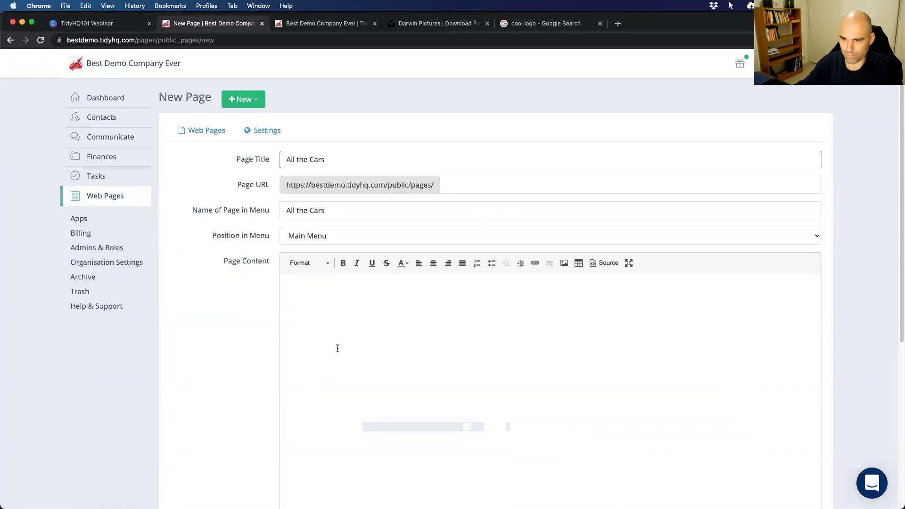
left_click(329, 234)
left_click(360, 300)
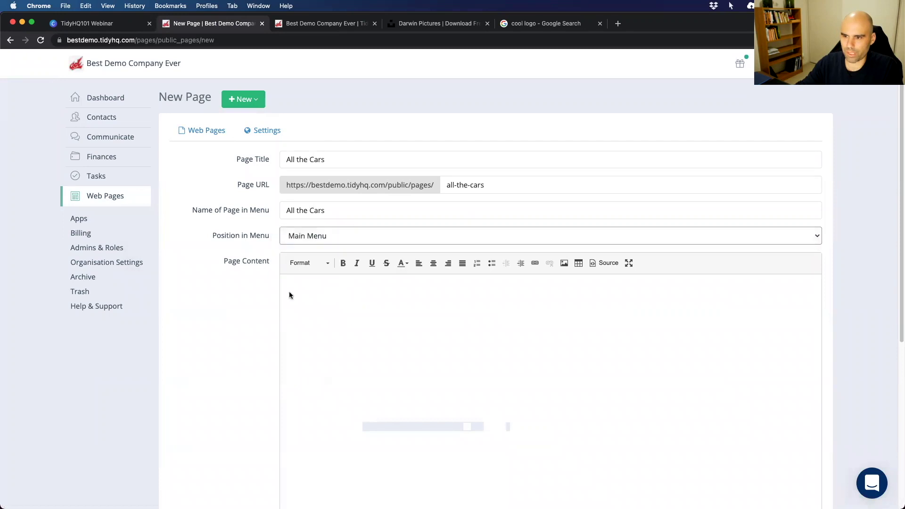
scroll(250, 277, "down", 2)
left_click(388, 251)
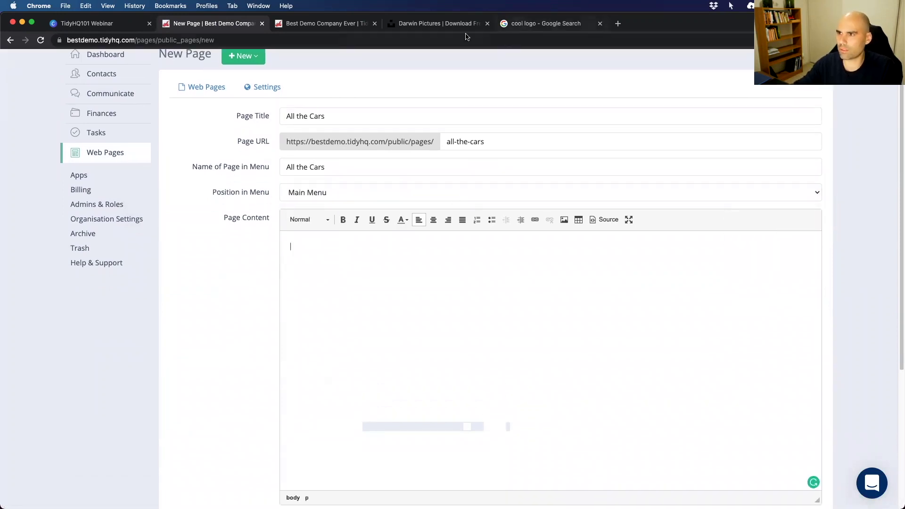
key("super+5")
Search Google Images for 'volkswagens' and save the vintage VW bus photo to the Desktop.
type("vo")
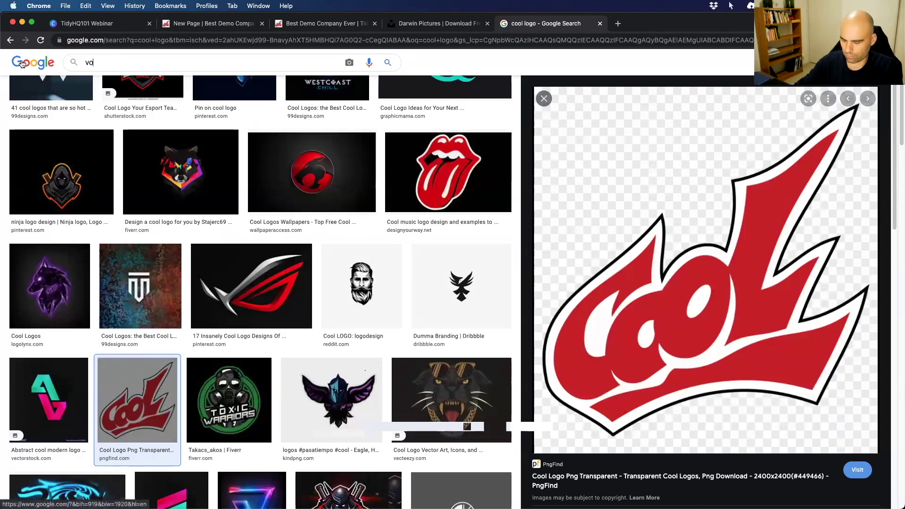
type("lkswagens")
key("Return")
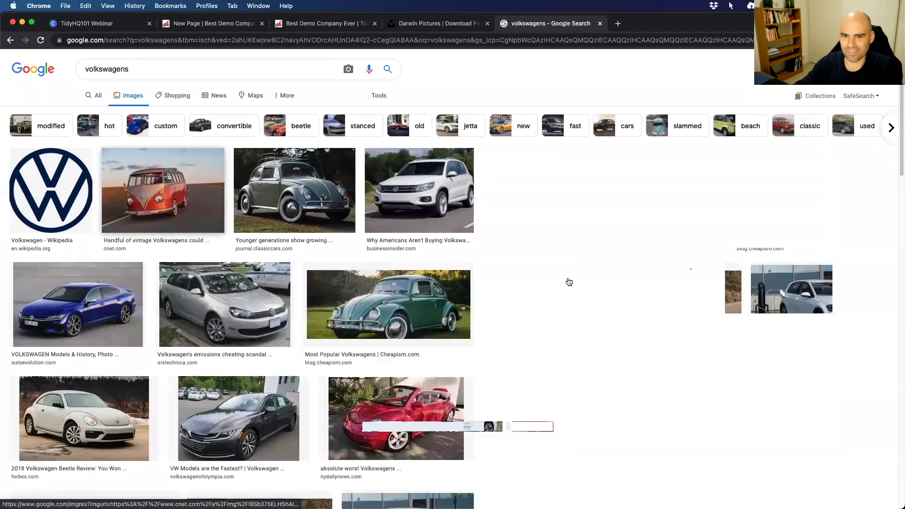
left_click(569, 281)
right_click(622, 226)
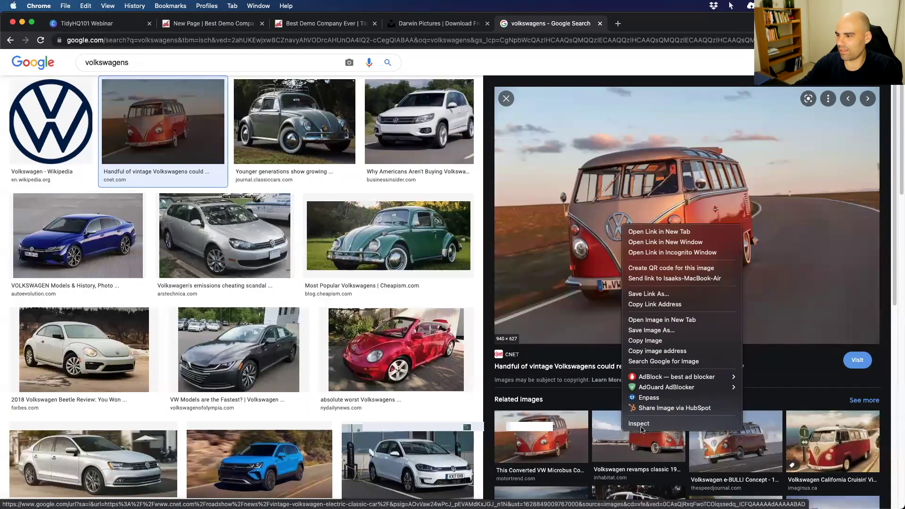
left_click(645, 340)
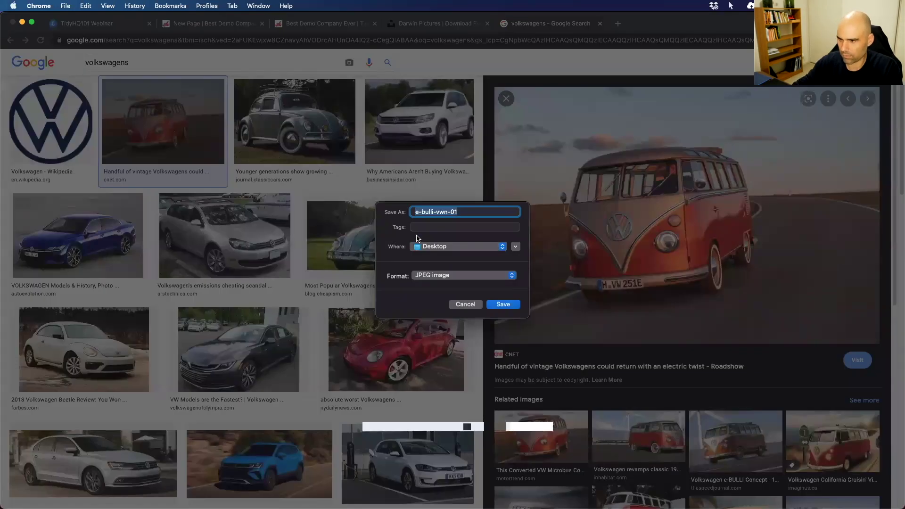
key("Return")
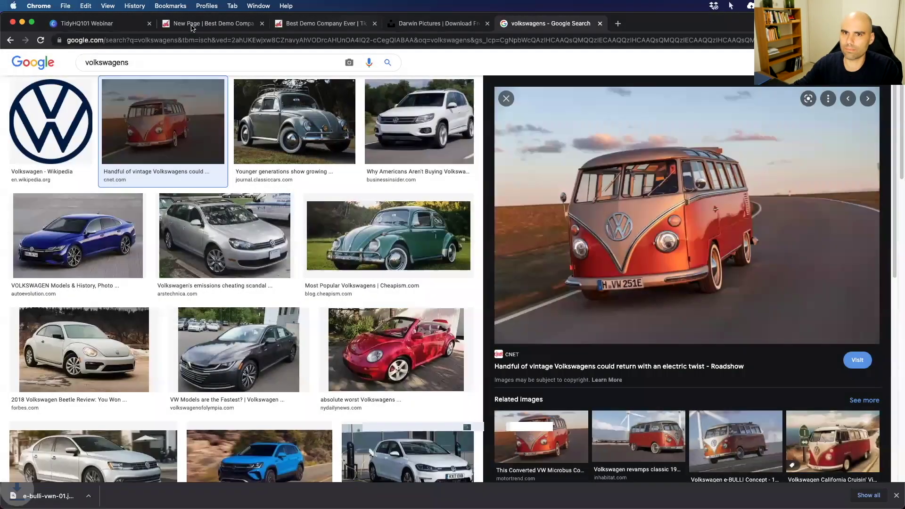
left_click(192, 27)
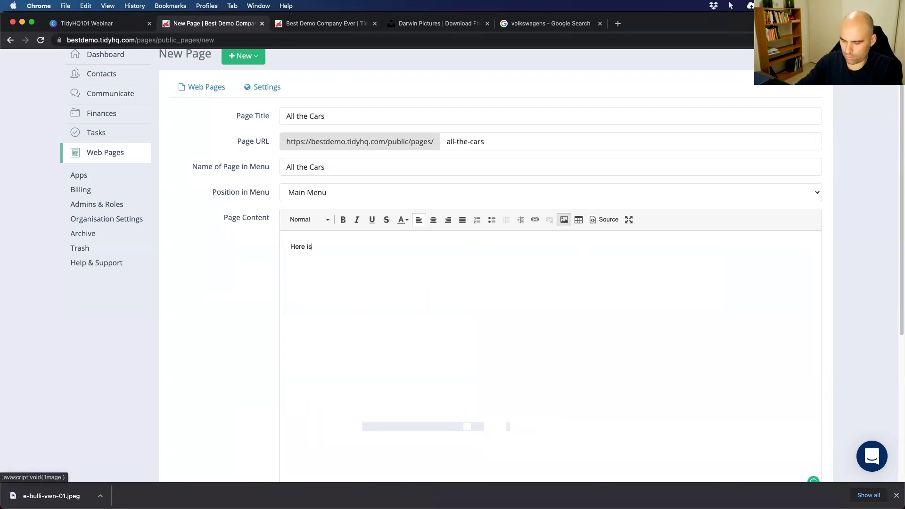
Delete a stray character and open the image insertion dialog in the page content.
key("BackSpace")
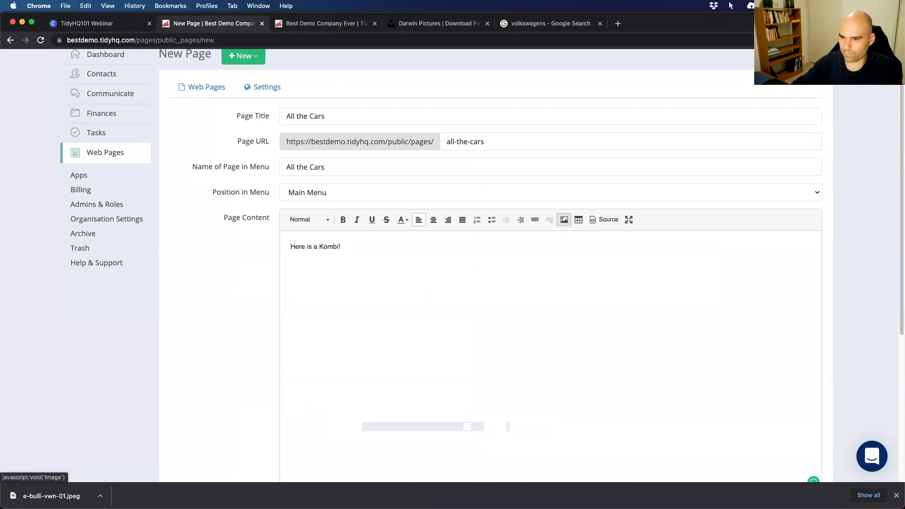
left_click(559, 220)
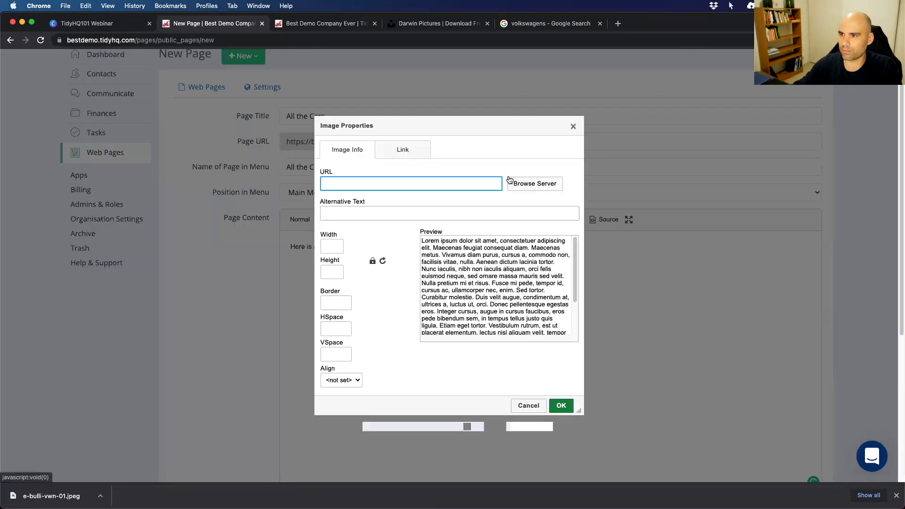
left_click(402, 149)
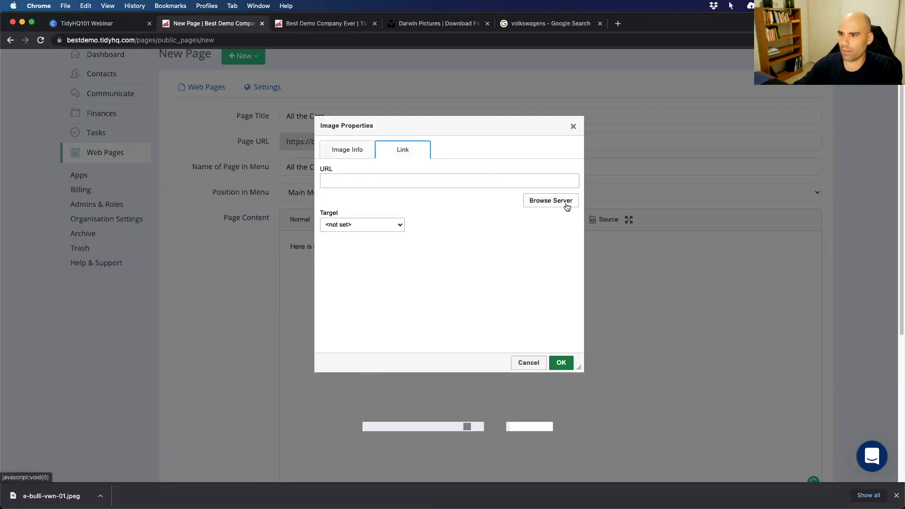
left_click(348, 151)
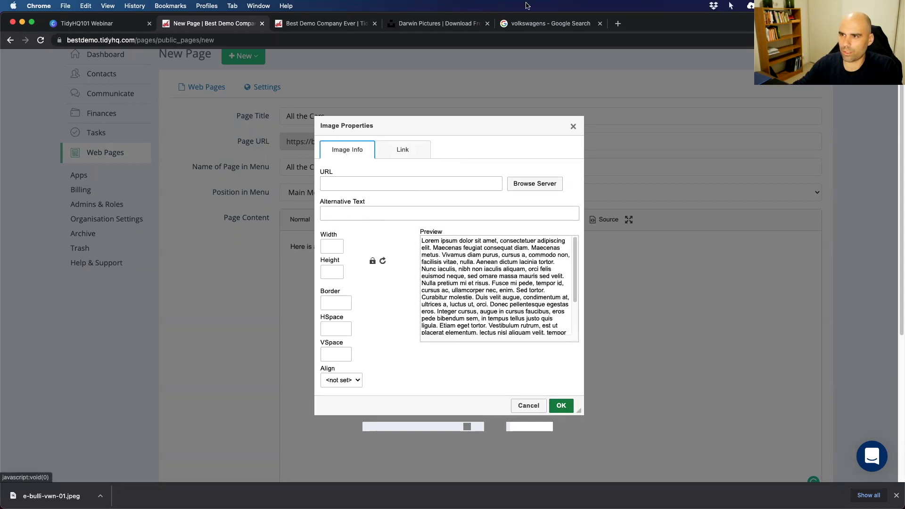
Paste the VW bus photo's web address as the image URL and insert it at width 500.
left_click(554, 29)
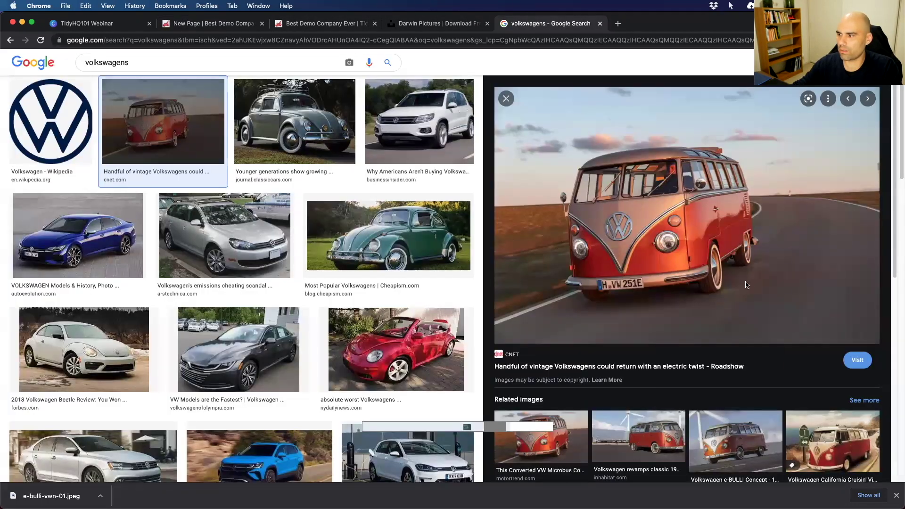
right_click(662, 230)
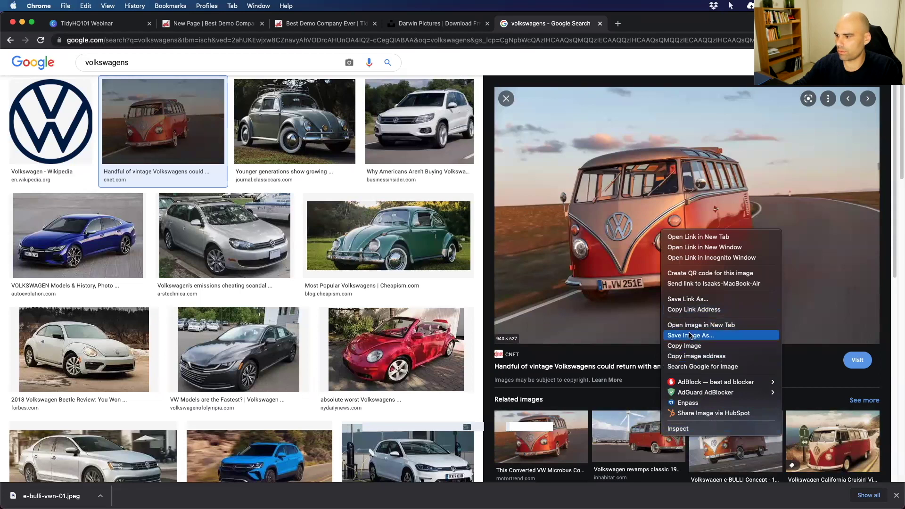
left_click(636, 253)
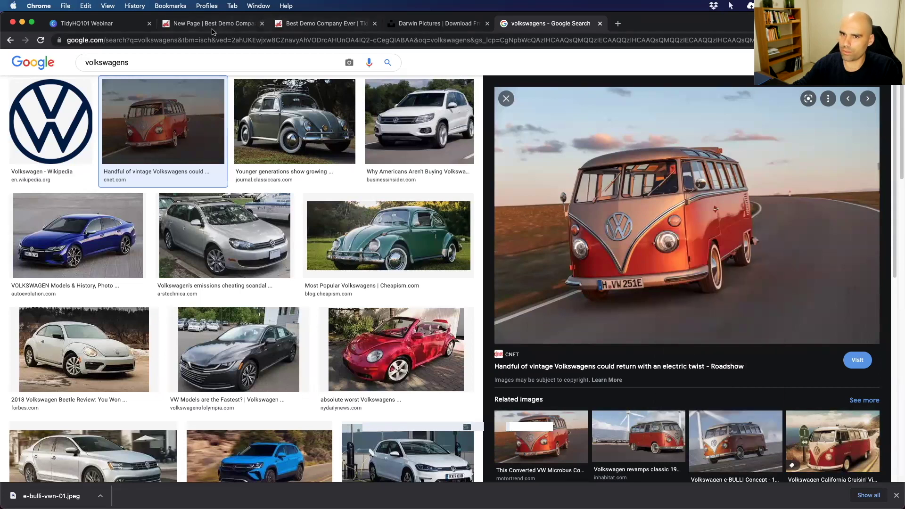
left_click(212, 30)
left_click(378, 182)
key("cmd+v")
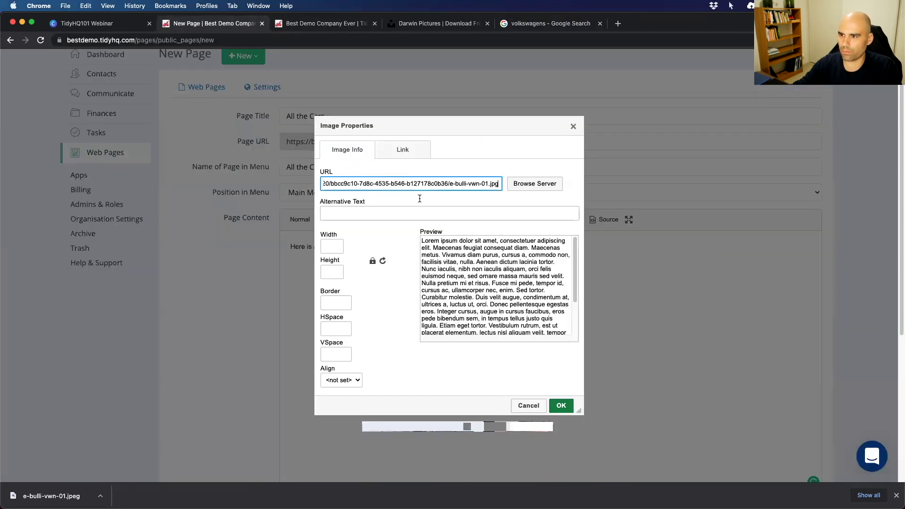
left_click(333, 246)
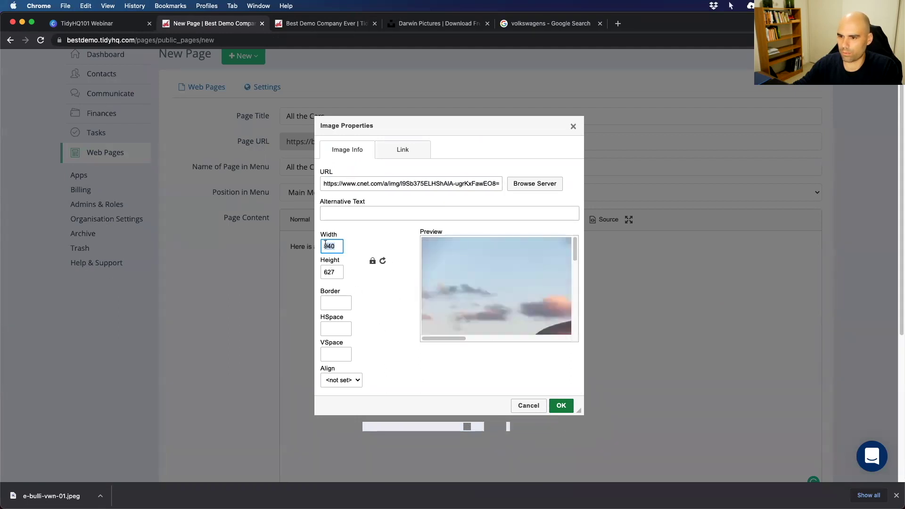
type("500")
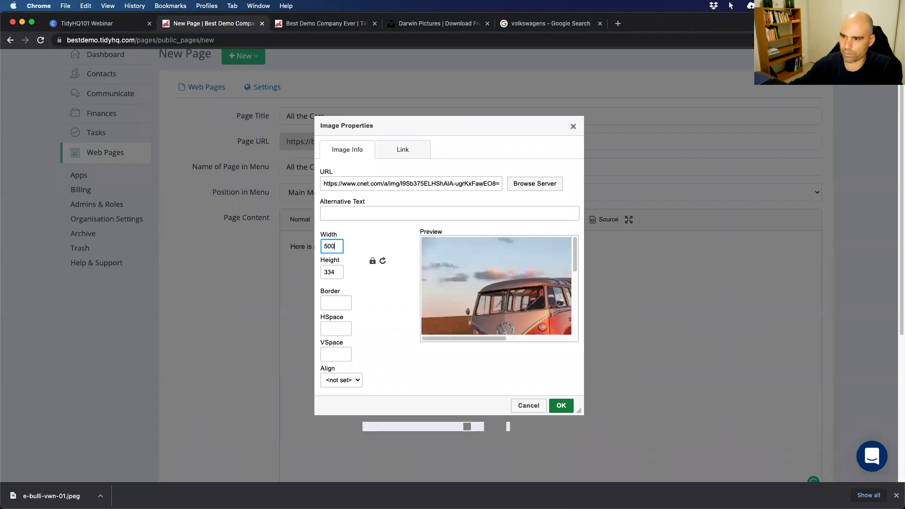
left_click(560, 405)
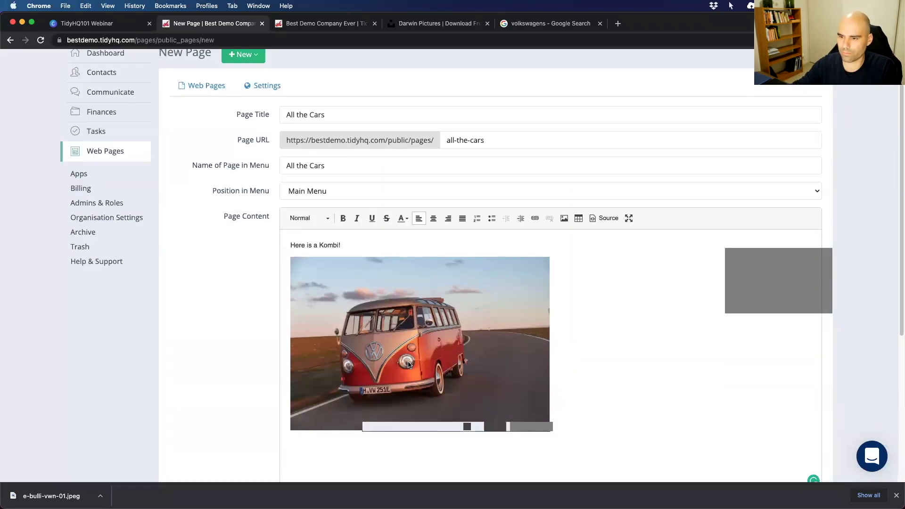
Attach the Unsplash beach photo JPEG to the All the Cars page.
scroll(401, 341, "down", 1)
scroll(377, 339, "down", 2)
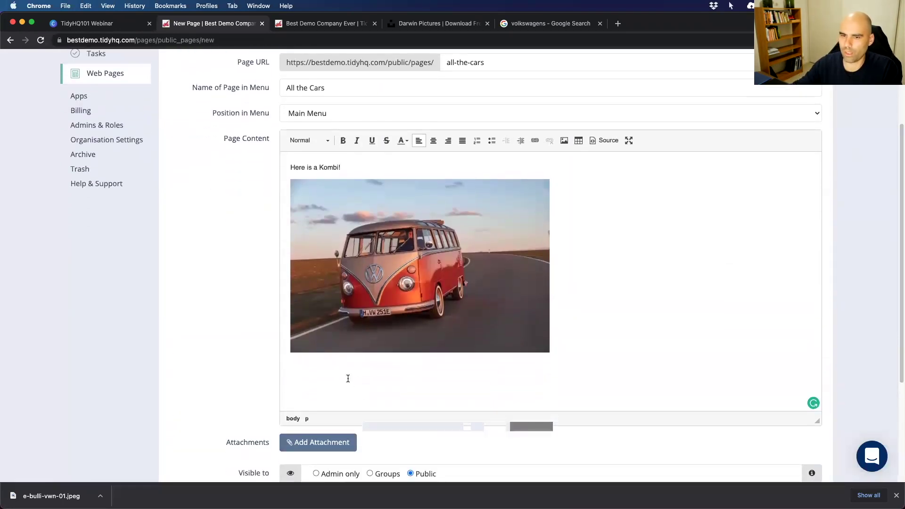
scroll(357, 377, "up", 5)
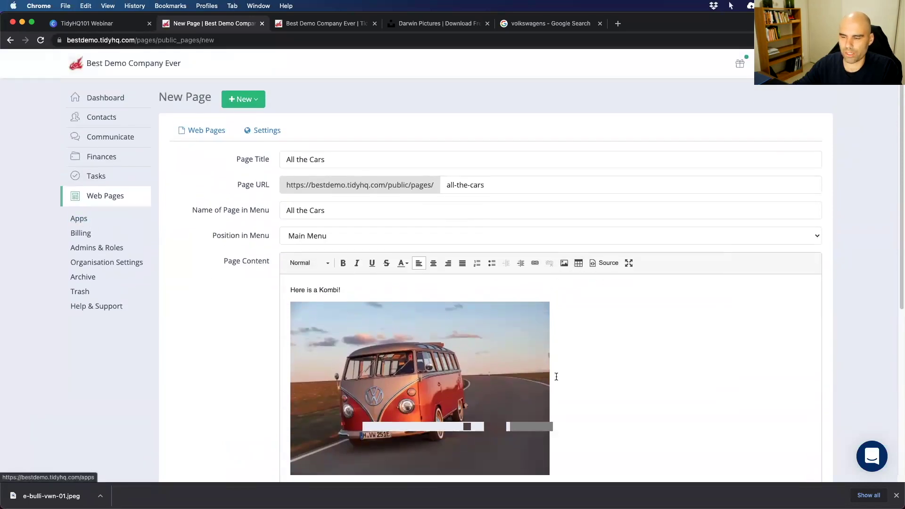
scroll(513, 349, "down", 7)
scroll(245, 359, "down", 4)
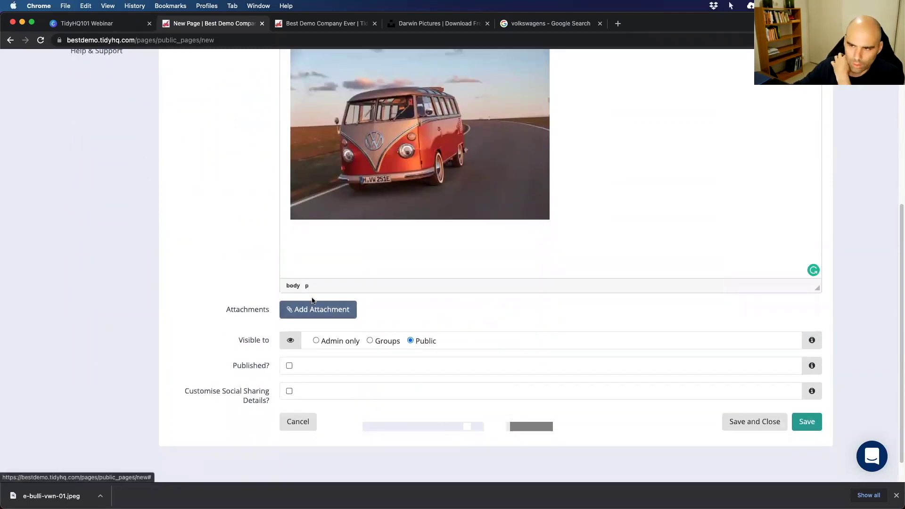
left_click(316, 315)
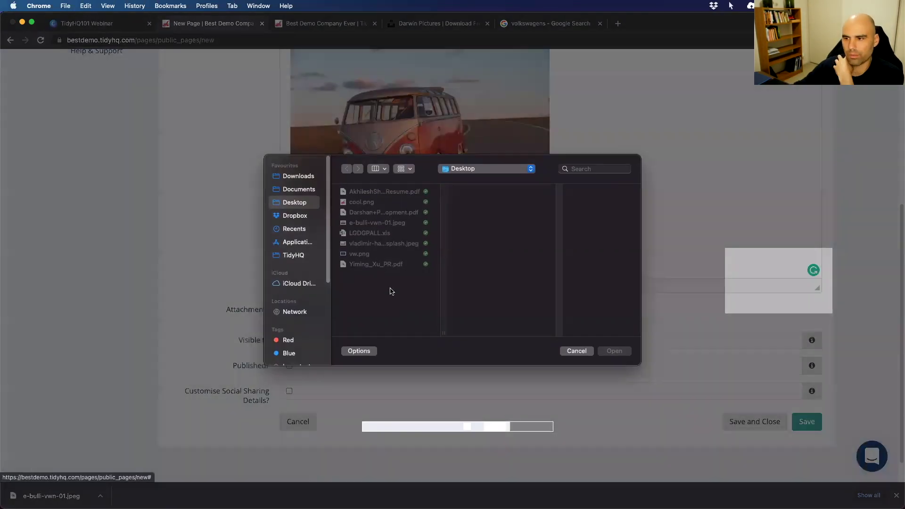
left_click(361, 244)
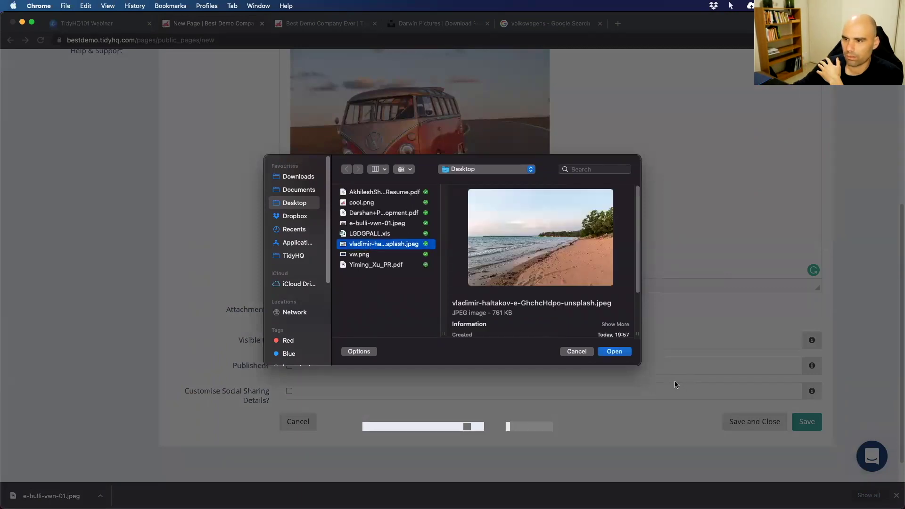
left_click(614, 351)
Try Admin only and Groups visibility, then set the page's Visible to back to Public.
scroll(283, 344, "down", 2)
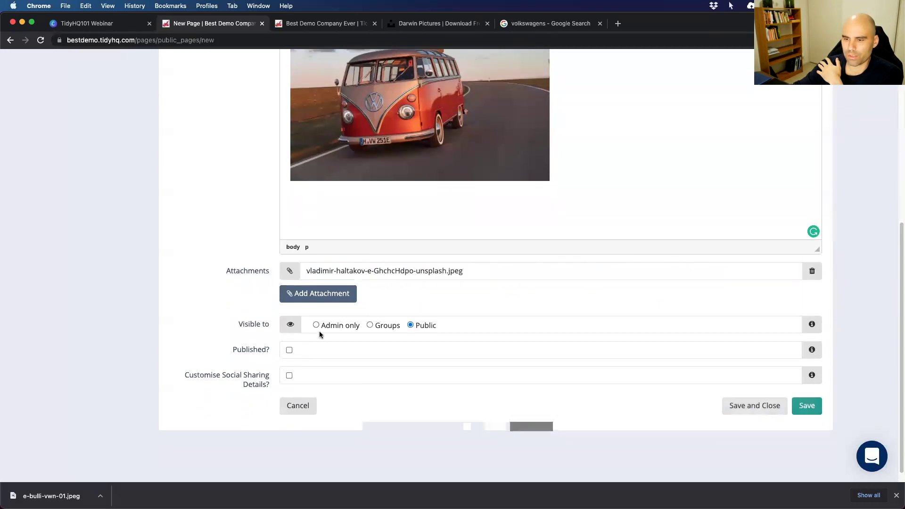
left_click(316, 325)
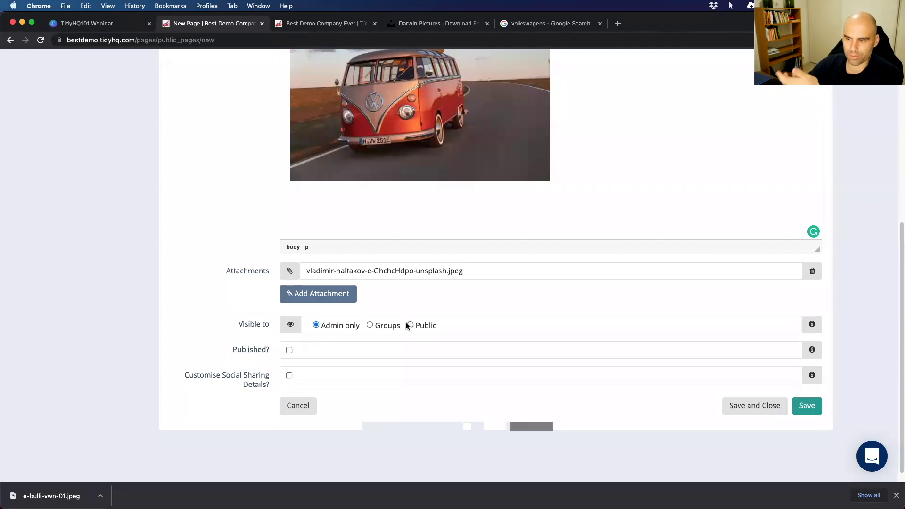
left_click(370, 325)
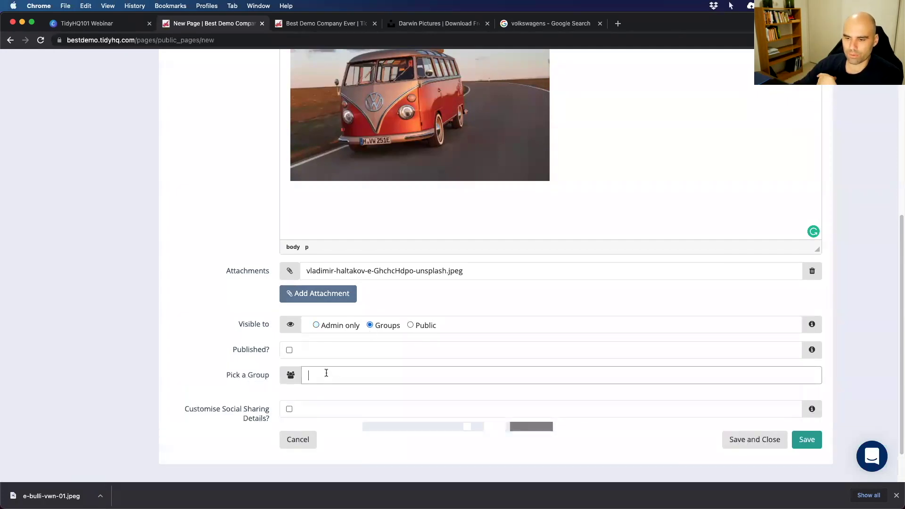
type("start")
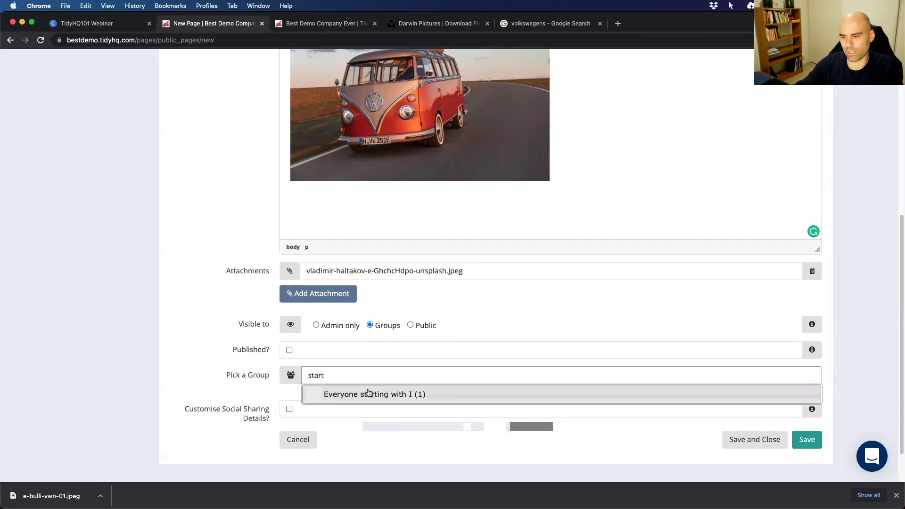
left_click(373, 395)
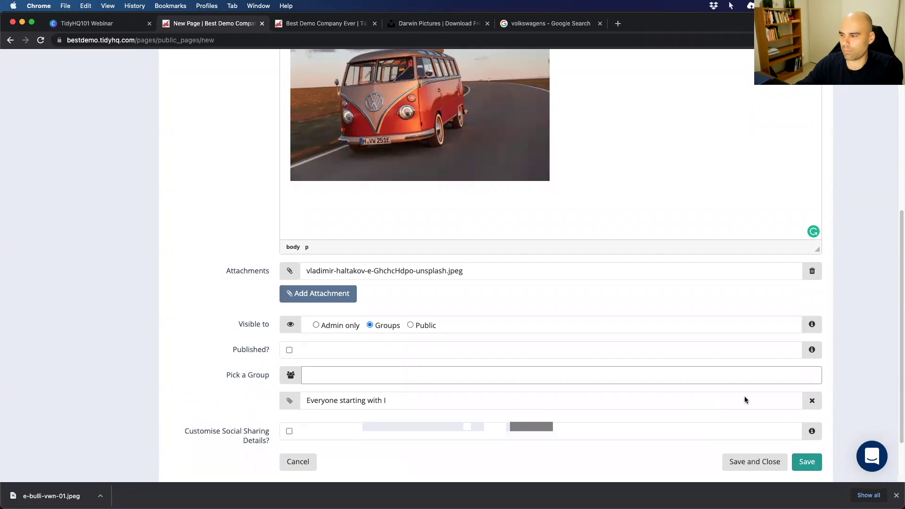
left_click(811, 400)
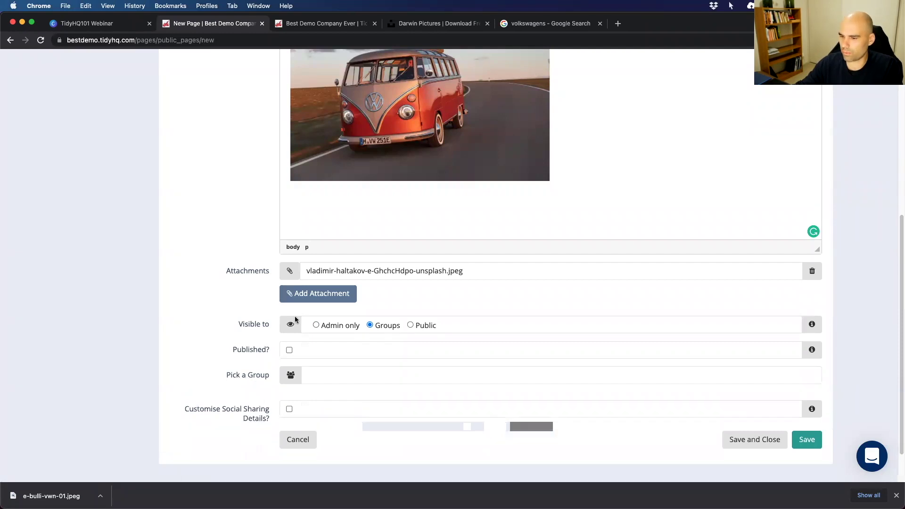
left_click(409, 325)
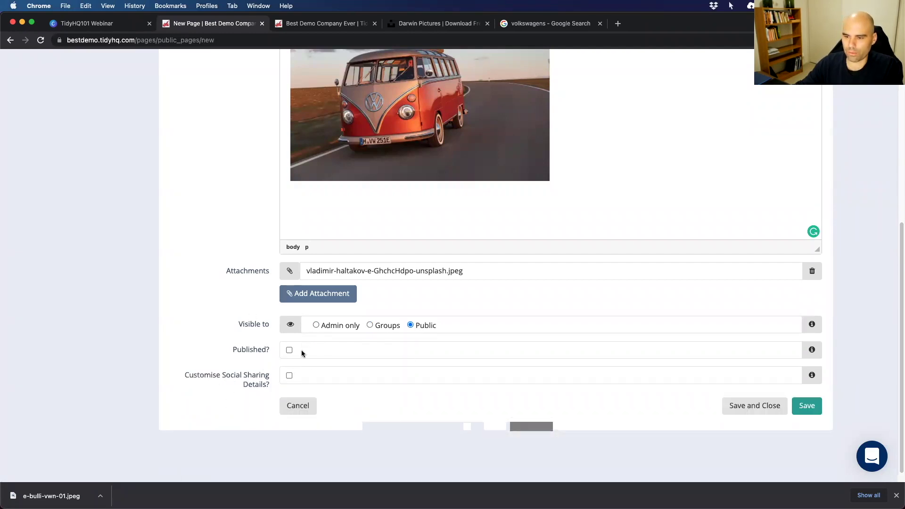
Publish the page with social title 'Cool Kombi Cars!' and description 'Here are some cool Kombis!'.
scroll(285, 337, "down", 1)
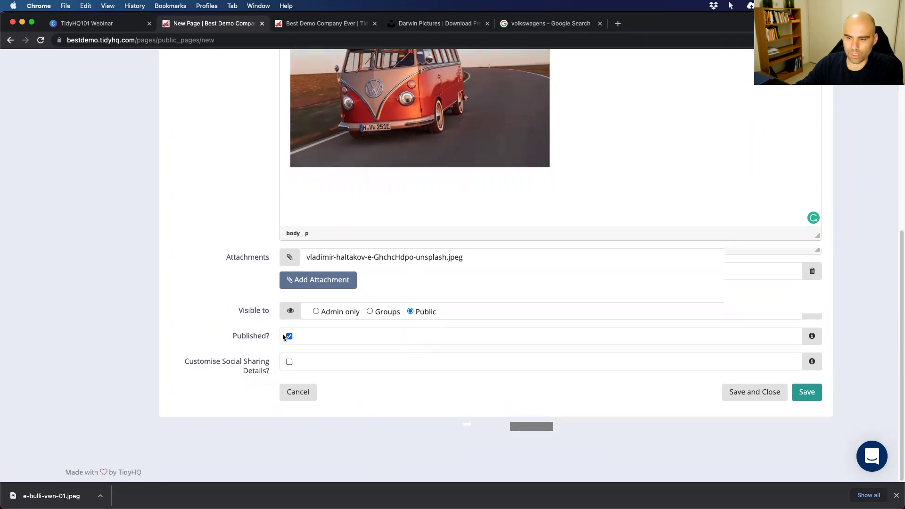
left_click(288, 337)
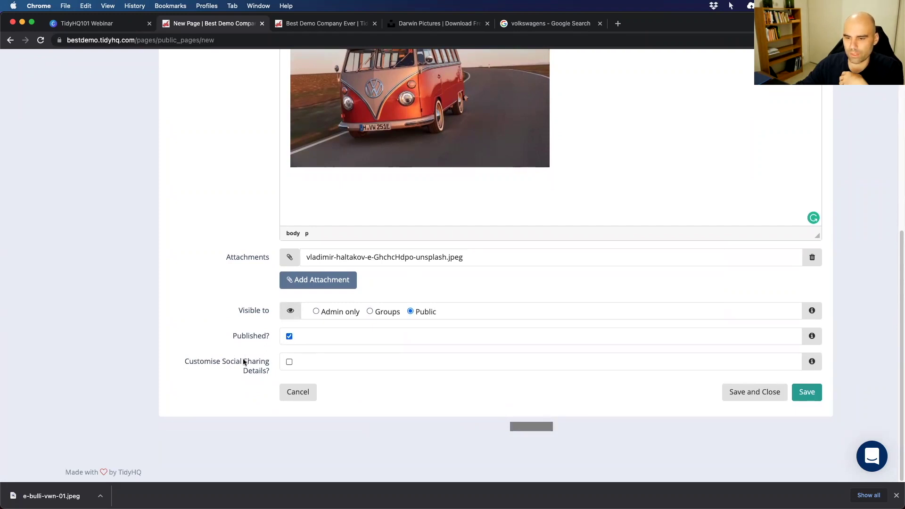
left_click(289, 362)
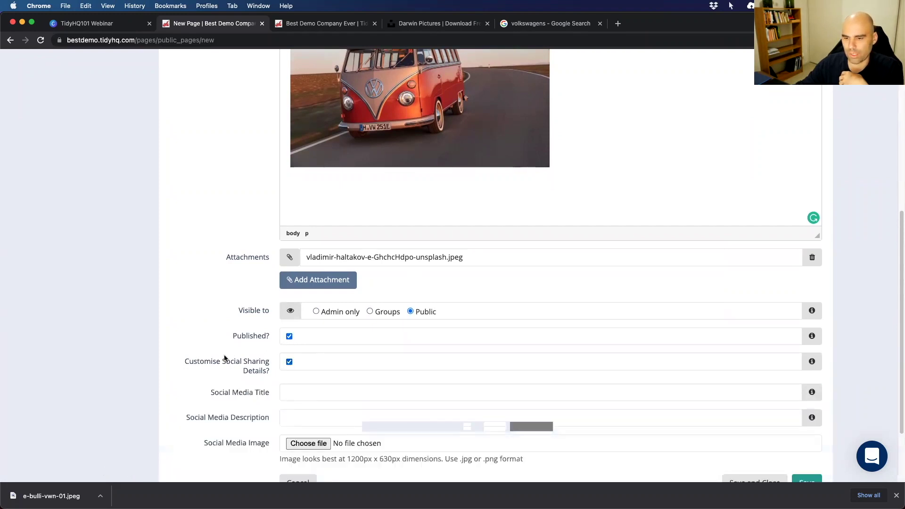
scroll(256, 359, "down", 3)
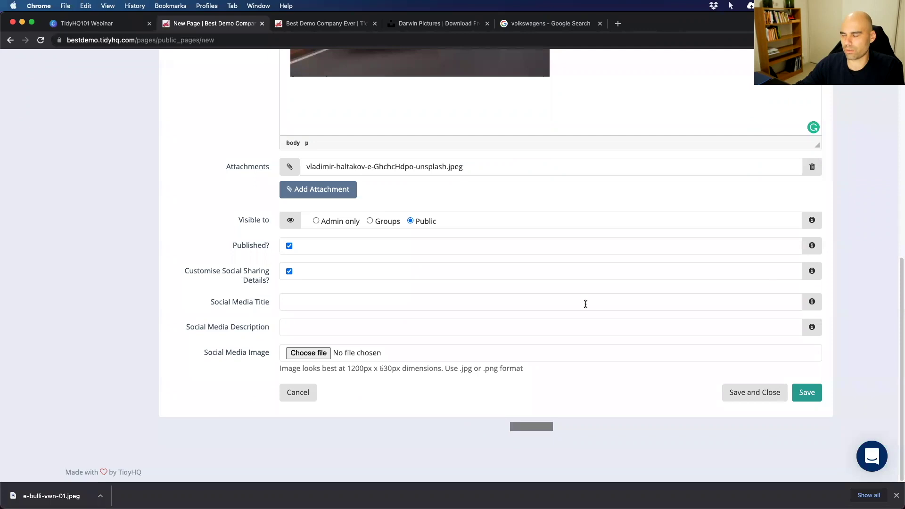
left_click(305, 302)
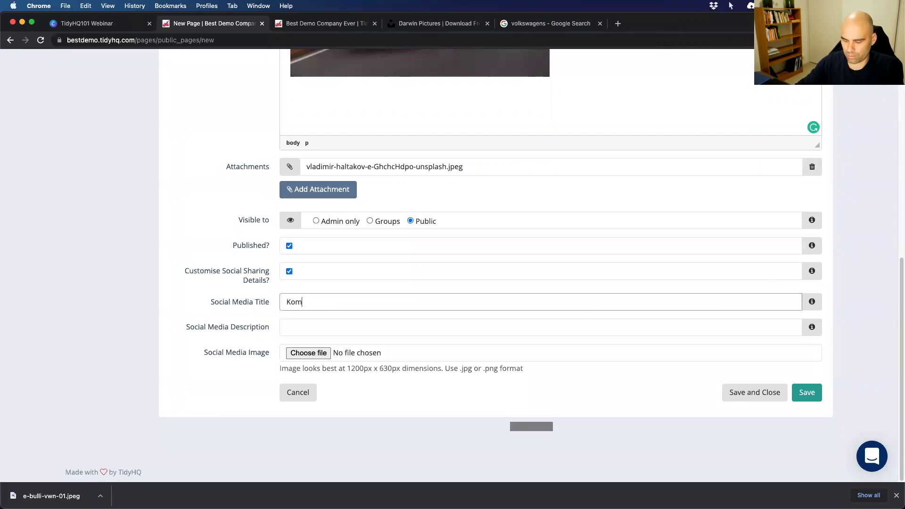
type("Cool")
key("End")
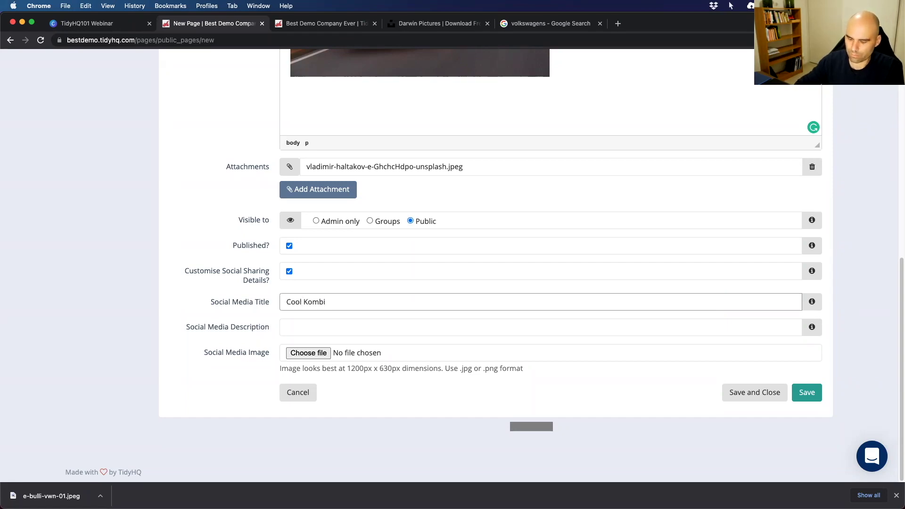
type("Cars!")
left_click(329, 327)
type("Her")
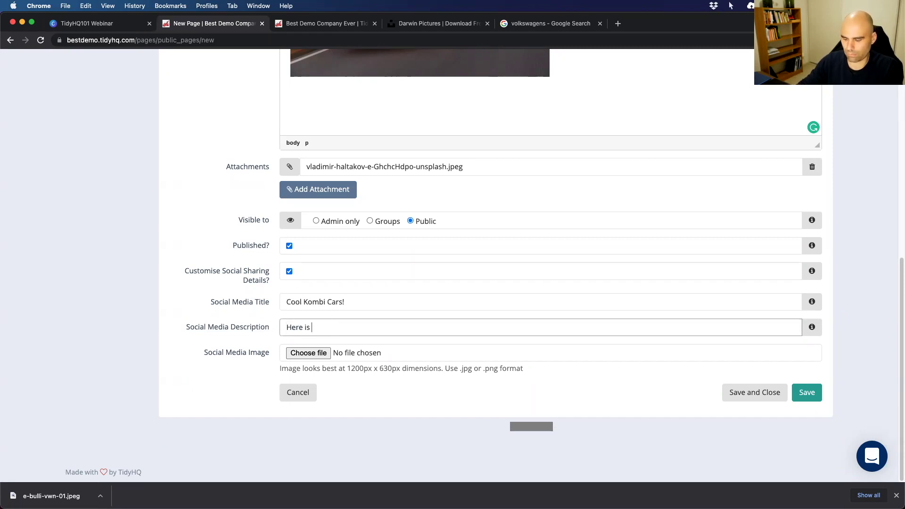
type("e are some cool Kombis!")
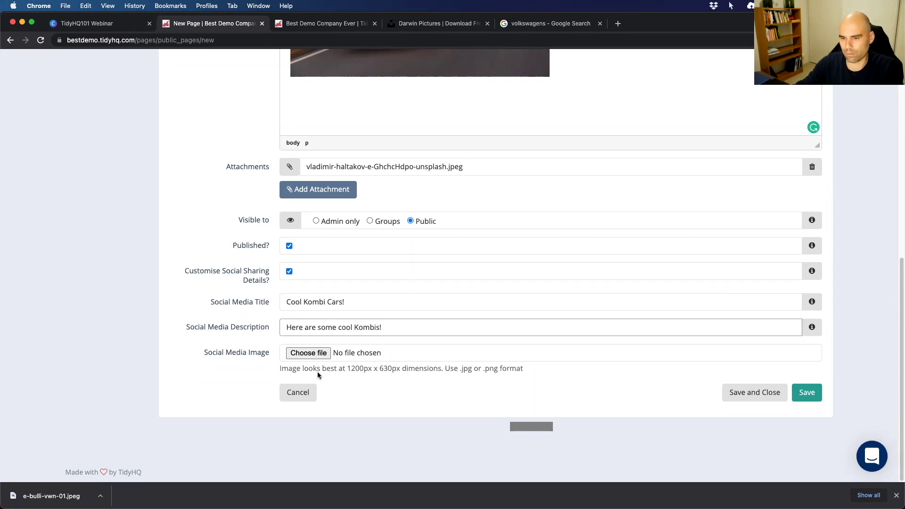
Choose e-bulli-vwn-01.jpeg as the social media image.
left_click(309, 352)
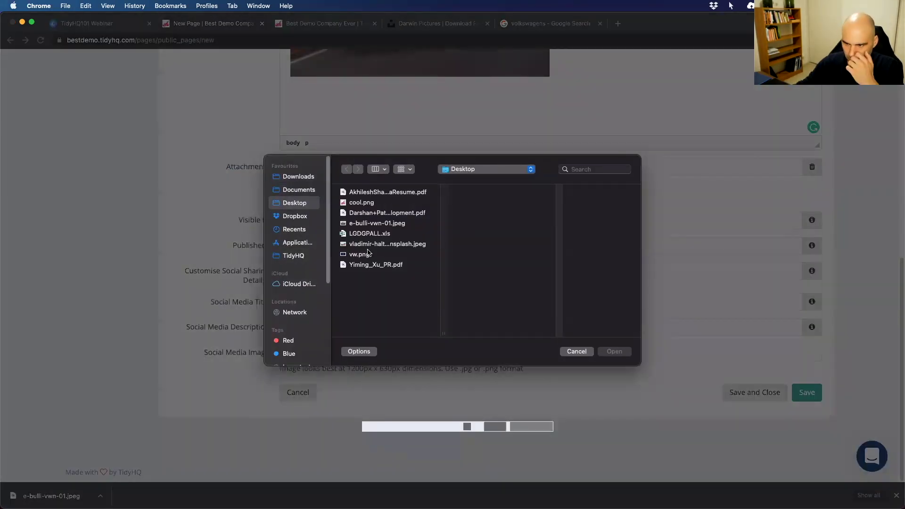
left_click(369, 245)
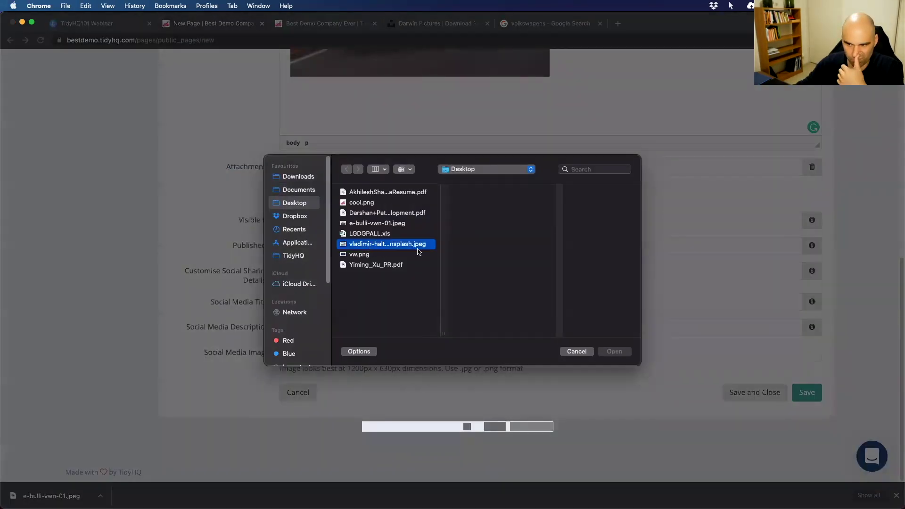
left_click(357, 223)
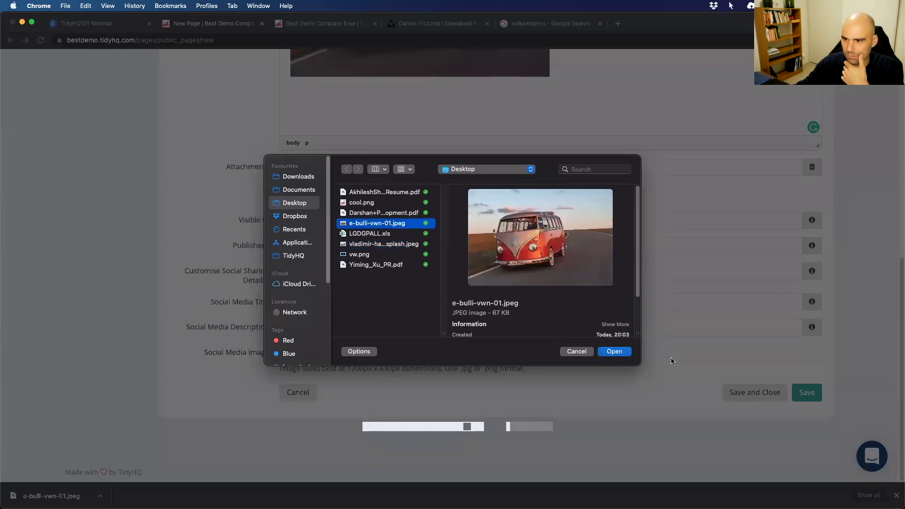
left_click(612, 352)
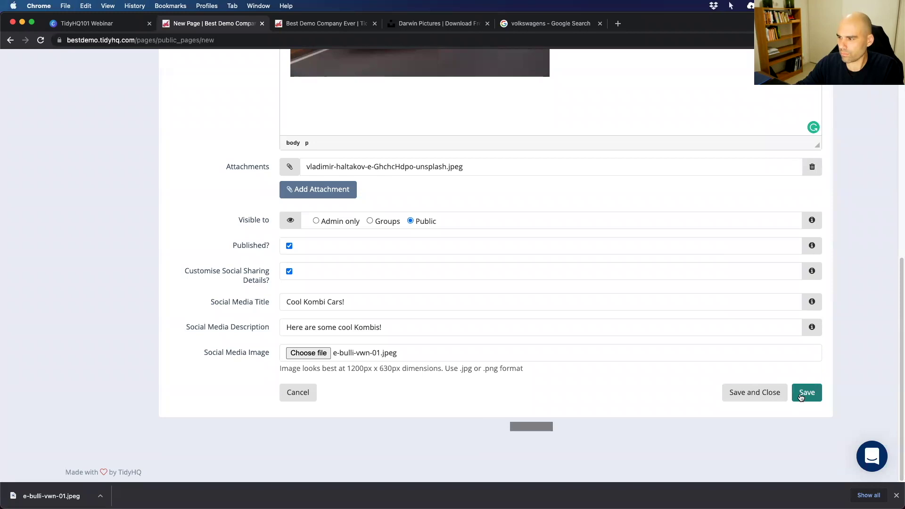
Save the All the Cars page and start a new external link at its URL field.
left_click(747, 399)
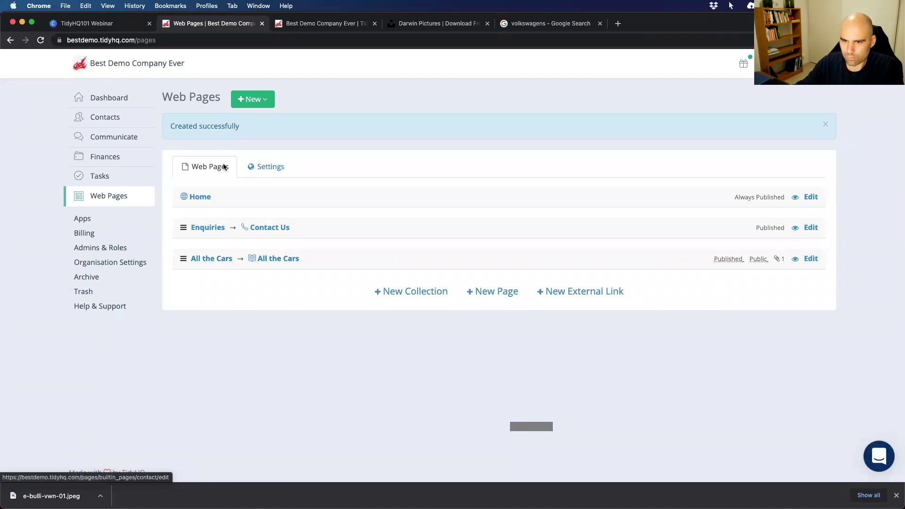
left_click(564, 293)
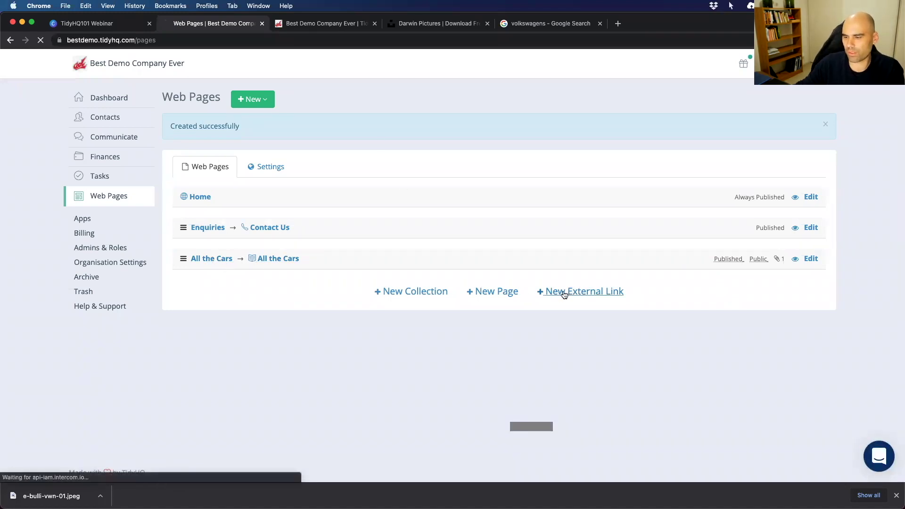
left_click(327, 177)
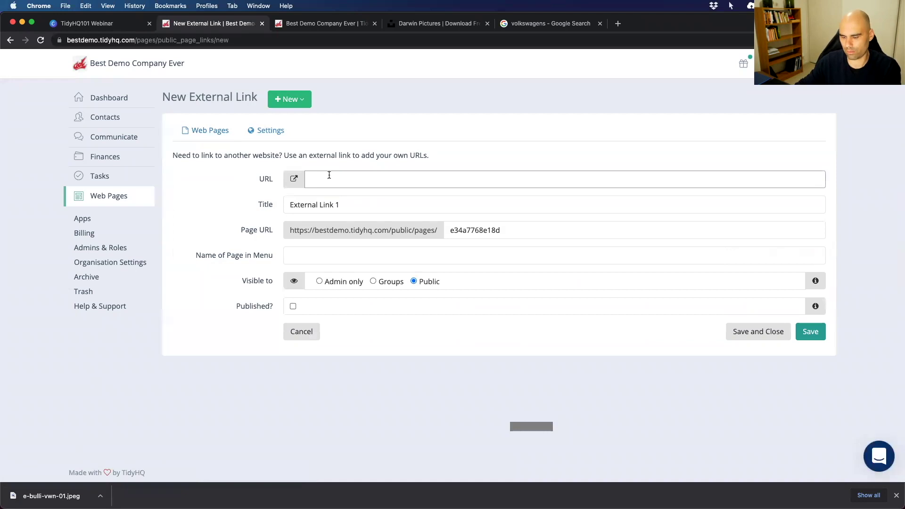
type("http")
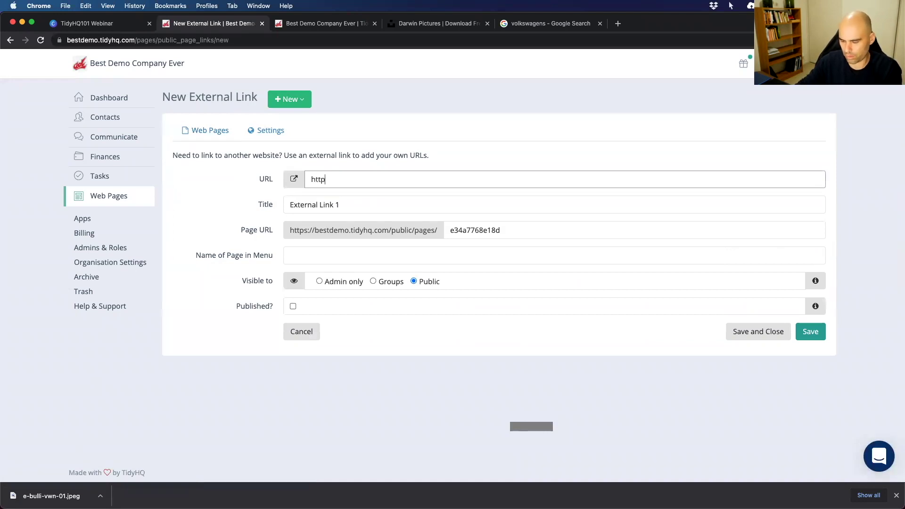
type("s://abc")
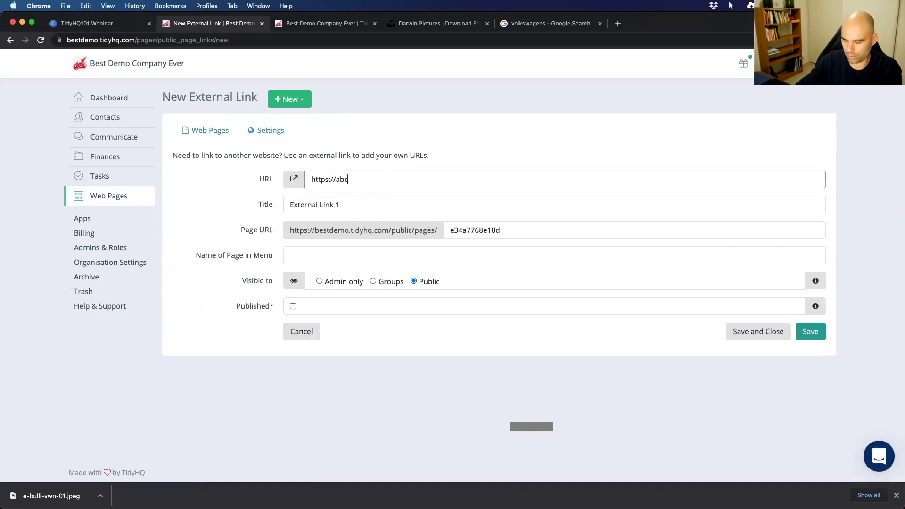
type(".net.au")
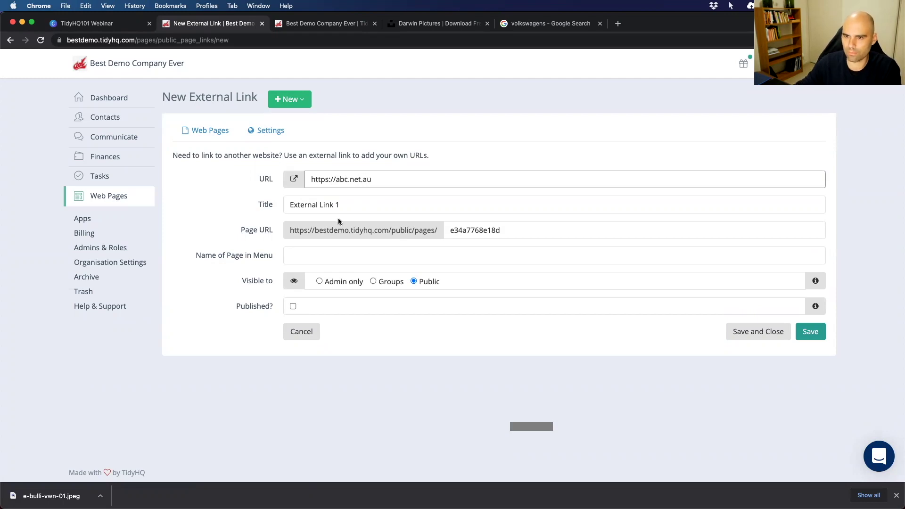
key("Tab")
type("ABC New")
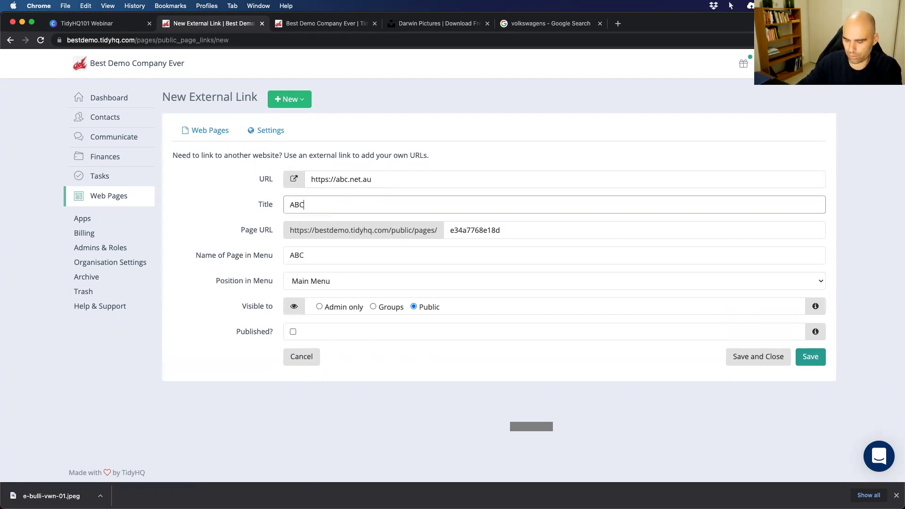
double_click(481, 231)
type("abcNews")
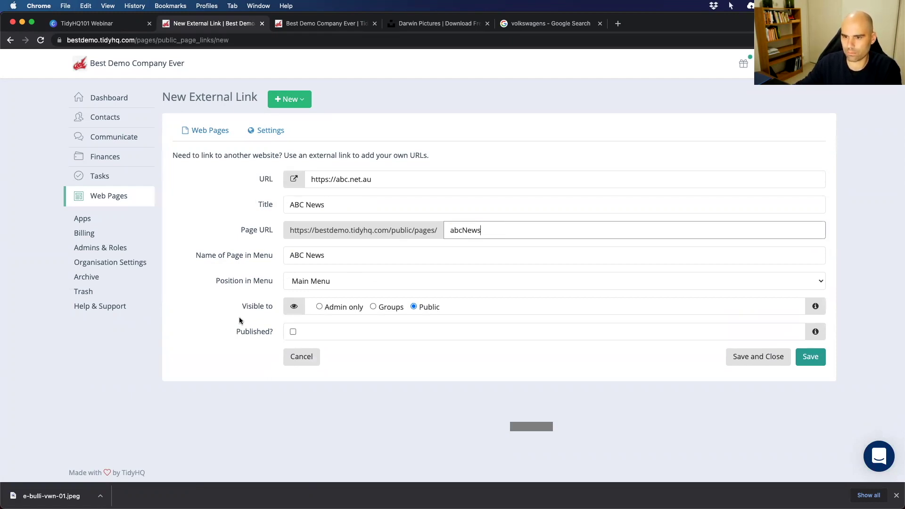
left_click(319, 282)
left_click(318, 281)
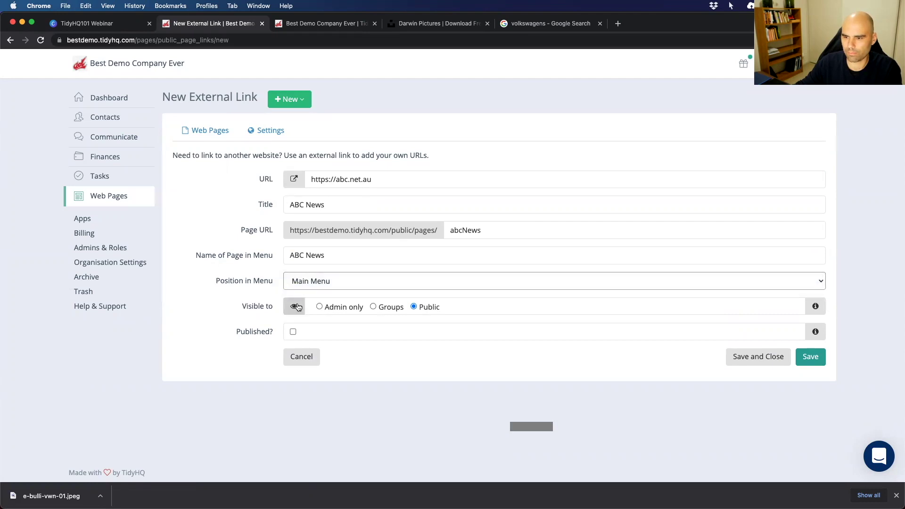
left_click(293, 332)
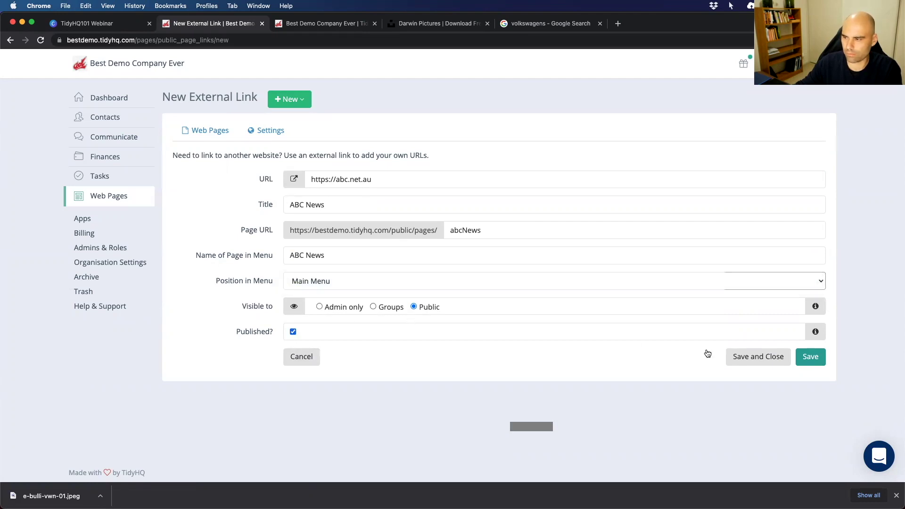
left_click(729, 356)
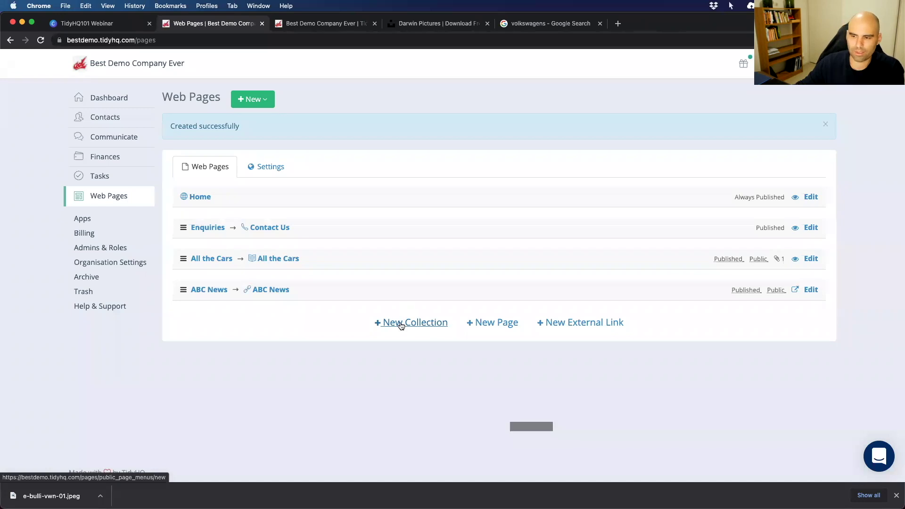
Create a Cars collection and move it above All the Cars.
left_click(407, 323)
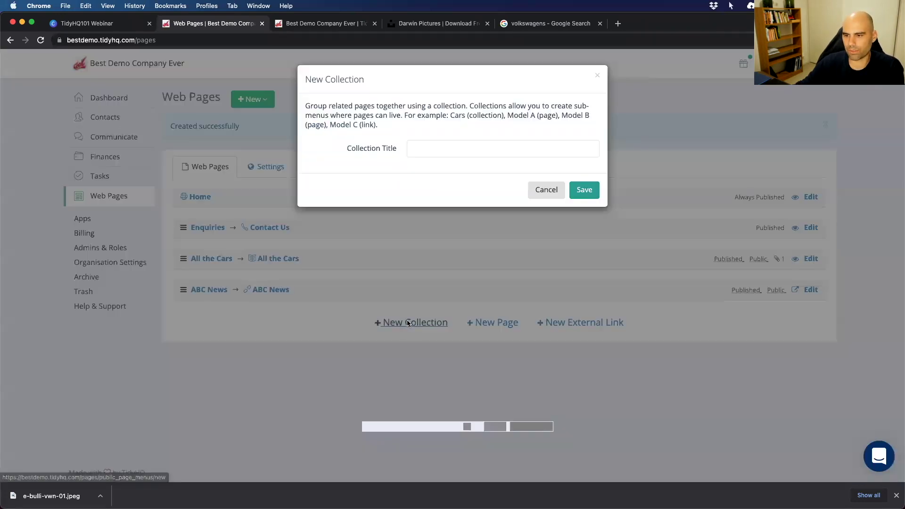
left_click(425, 149)
type("Cars")
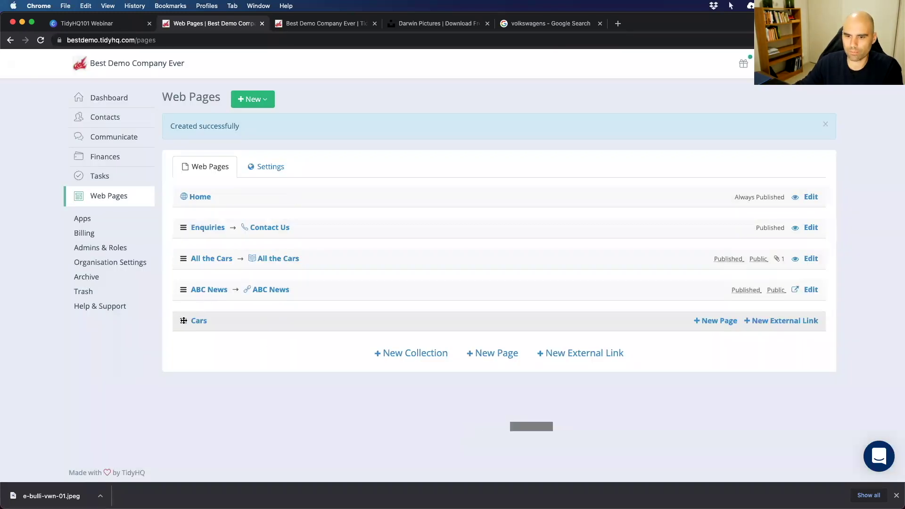
left_click_drag(184, 320, 183, 258)
Set the All the Cars page's menu position to the Cars collection and save.
left_click(279, 291)
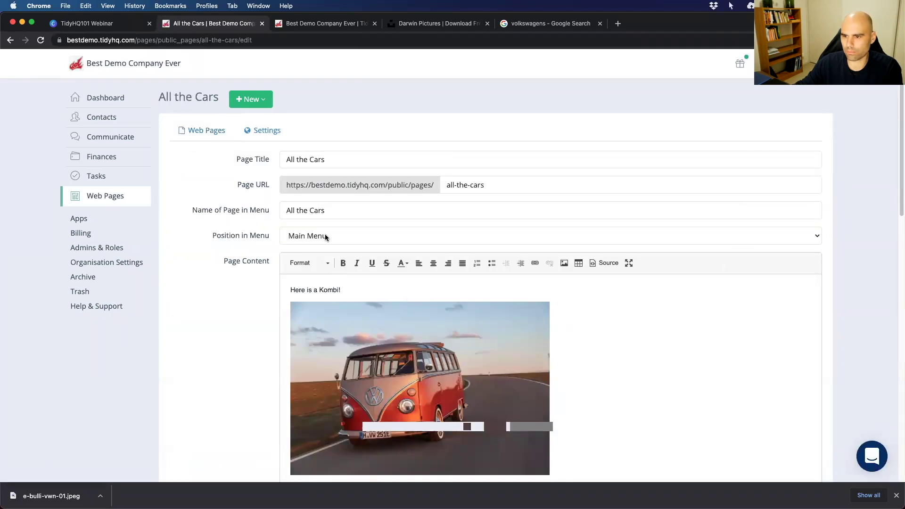
left_click(325, 237)
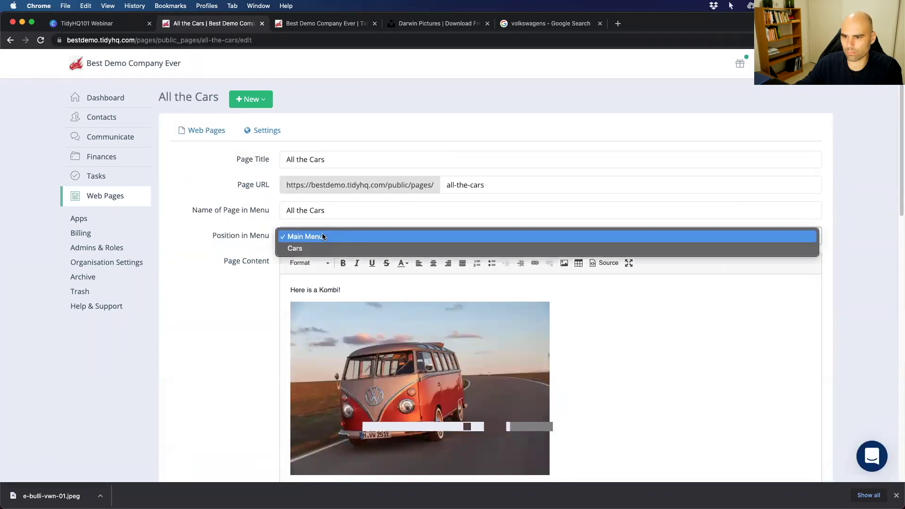
left_click(295, 249)
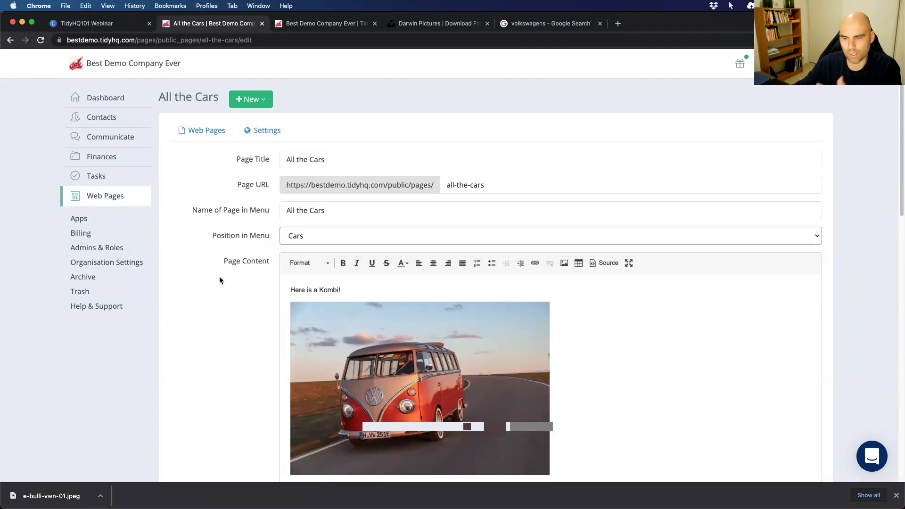
scroll(222, 281, "down", 10)
scroll(226, 281, "down", 4)
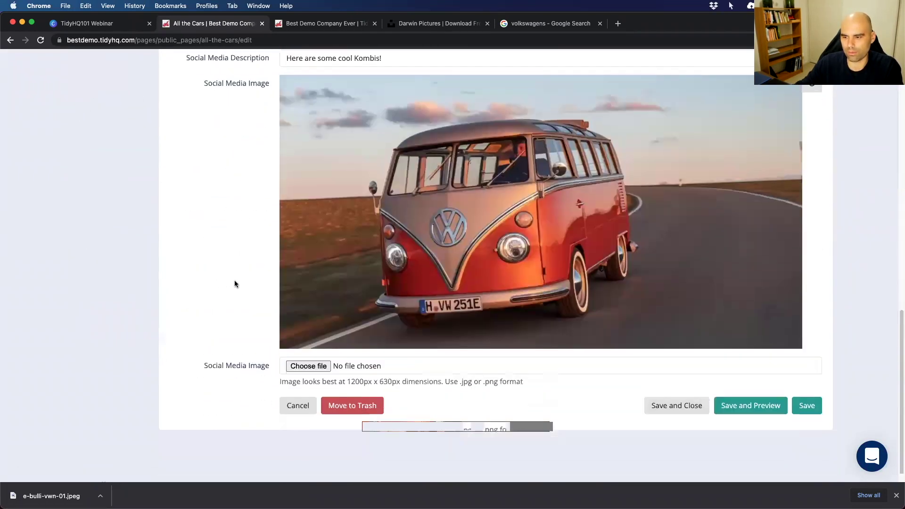
left_click(683, 393)
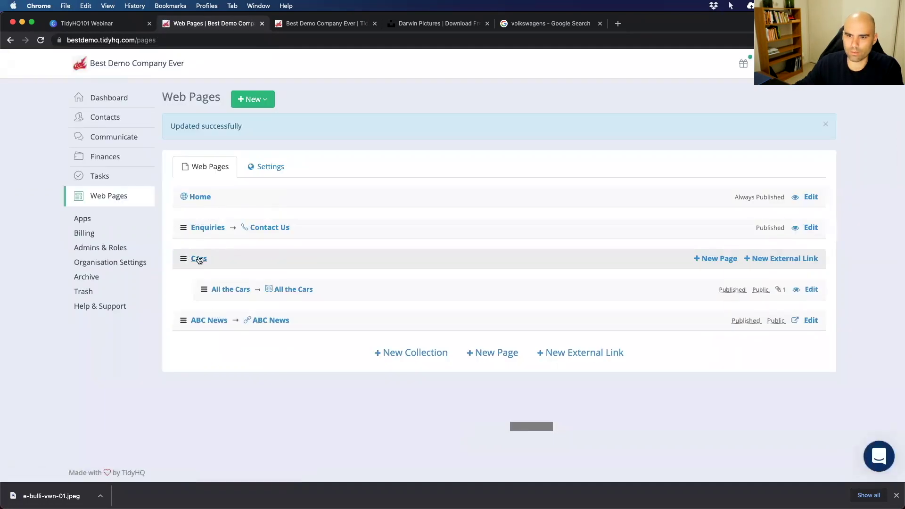
Set the All the Cars page's menu name to Kombi and its page URL to kombi.
left_click(294, 290)
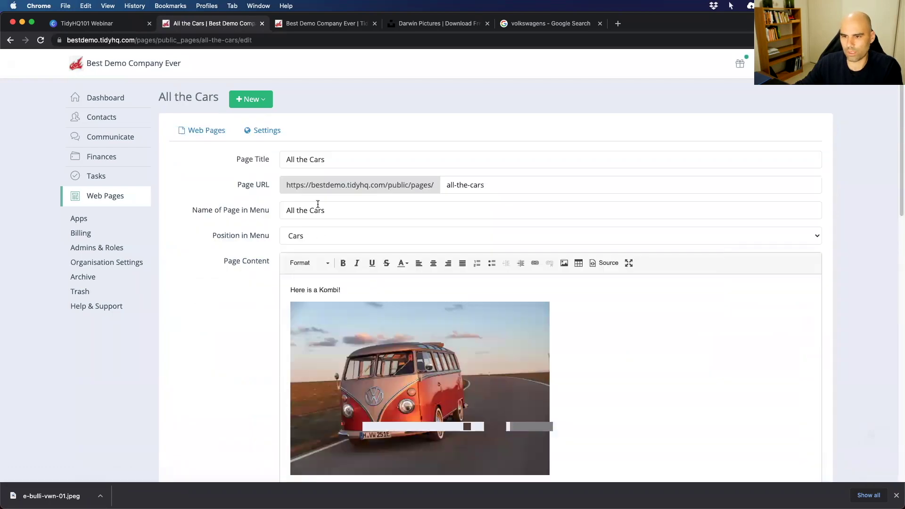
left_click(264, 210)
type("Kombi")
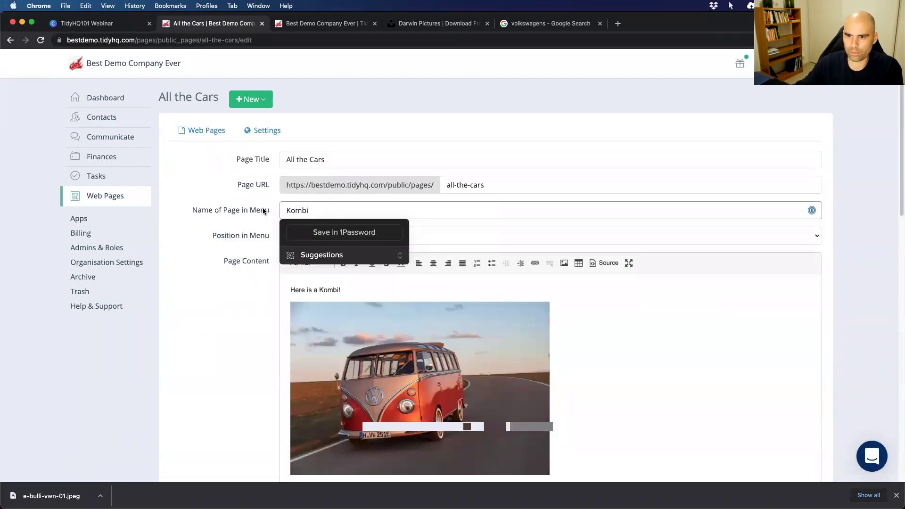
left_click(272, 228)
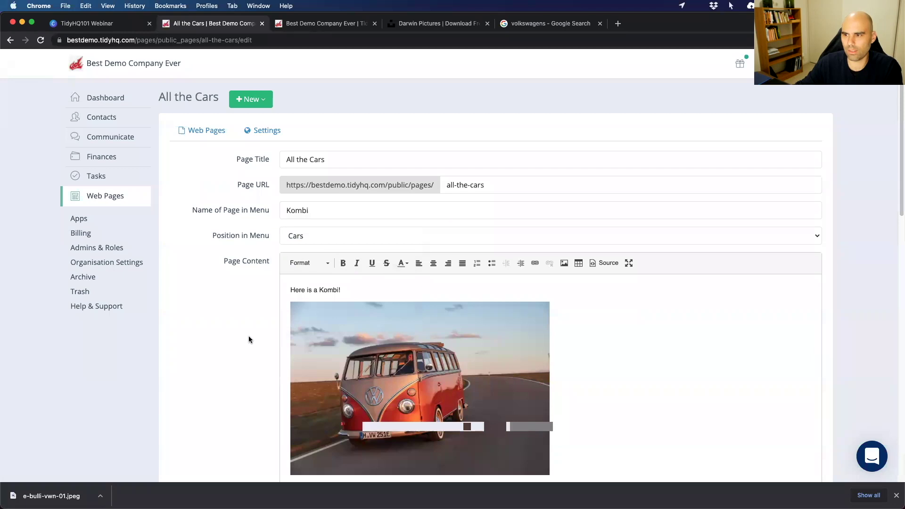
left_click(539, 178)
type("mkom")
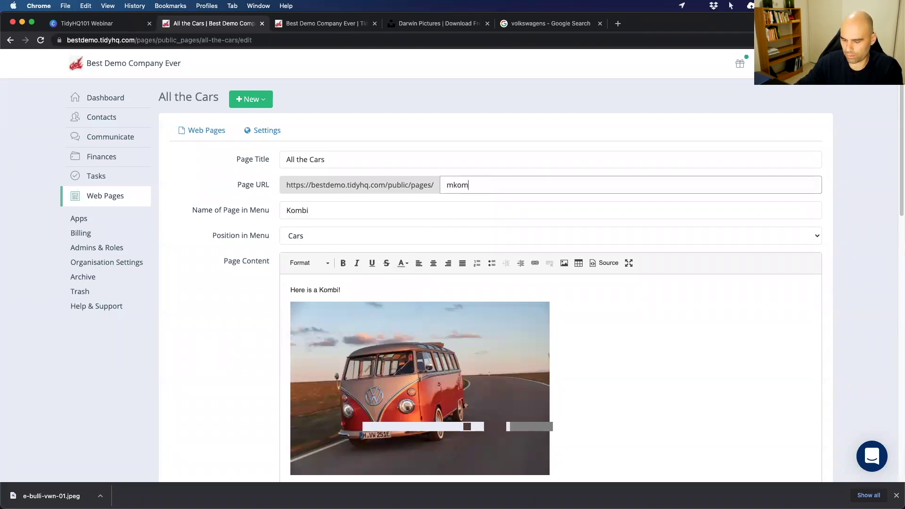
key("Left")
key("Left")
key("Left")
key("Left")
key("Left")
key("BackSpace")
left_click(226, 319)
scroll(228, 333, "down", 15)
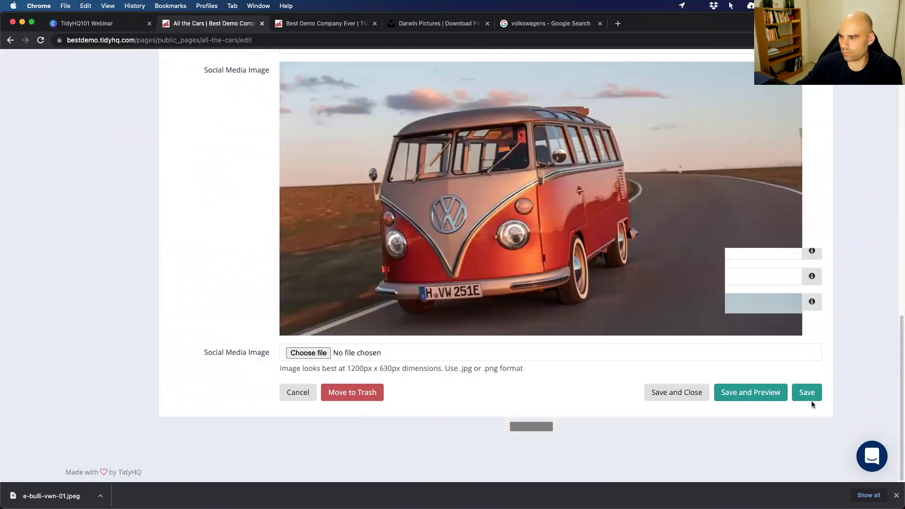
Save the Kombi page and move Enquiries to the end of the menu.
left_click(810, 400)
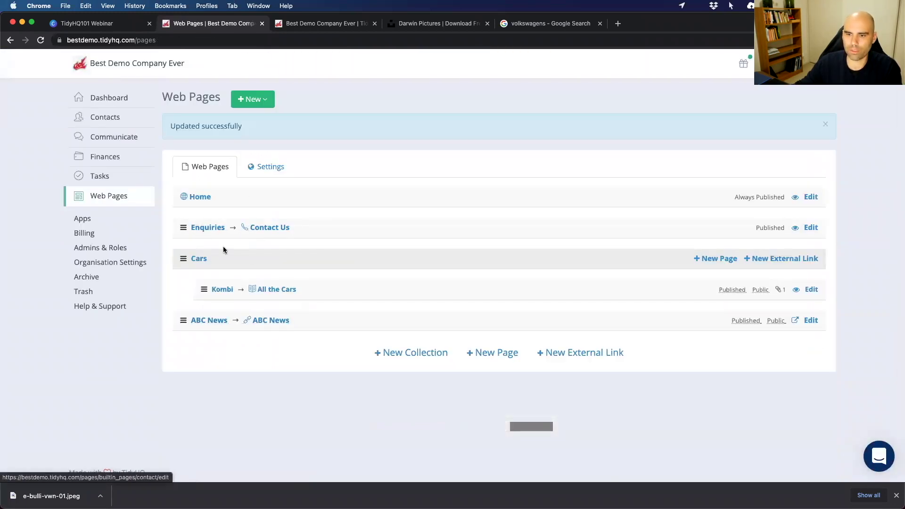
left_click_drag(184, 227, 184, 321)
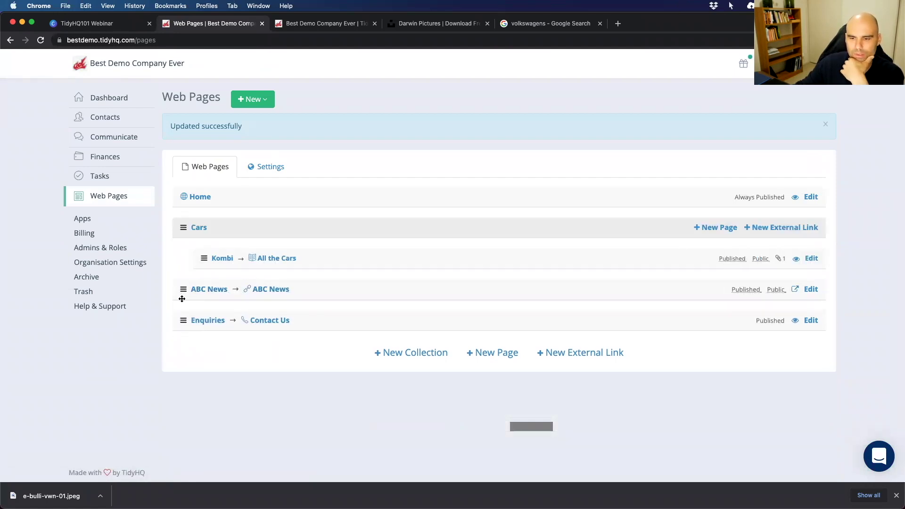
left_click_drag(181, 319, 263, 308)
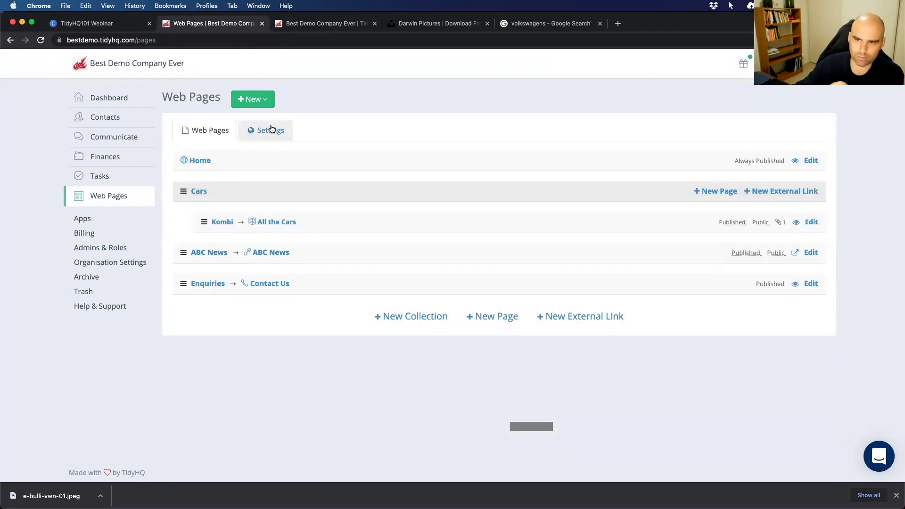
Change the website colour scheme to purple and try experimental styles, leaving them off.
left_click(265, 130)
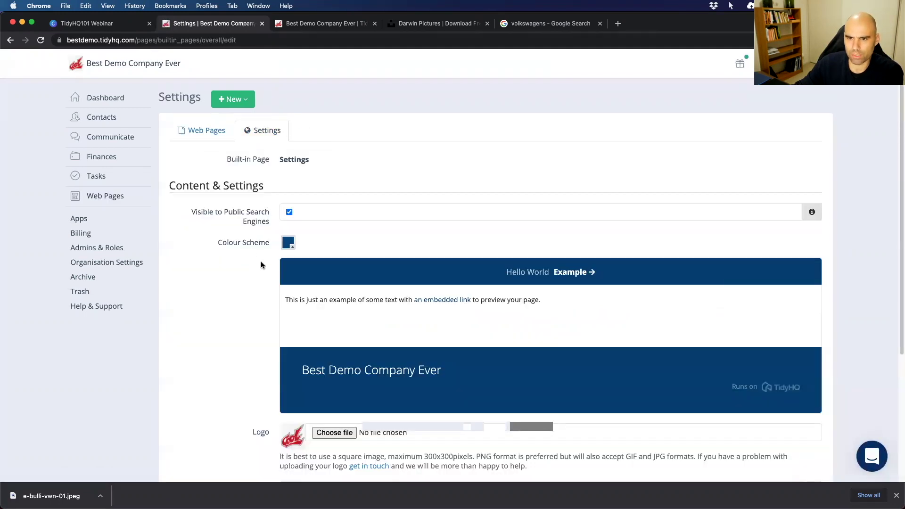
scroll(259, 266, "down", 2)
left_click(289, 190)
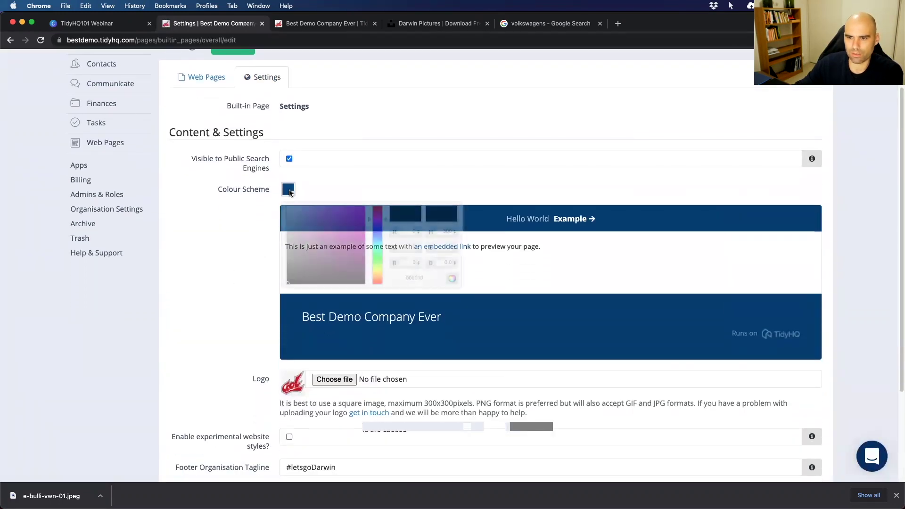
left_click_drag(351, 251, 361, 242)
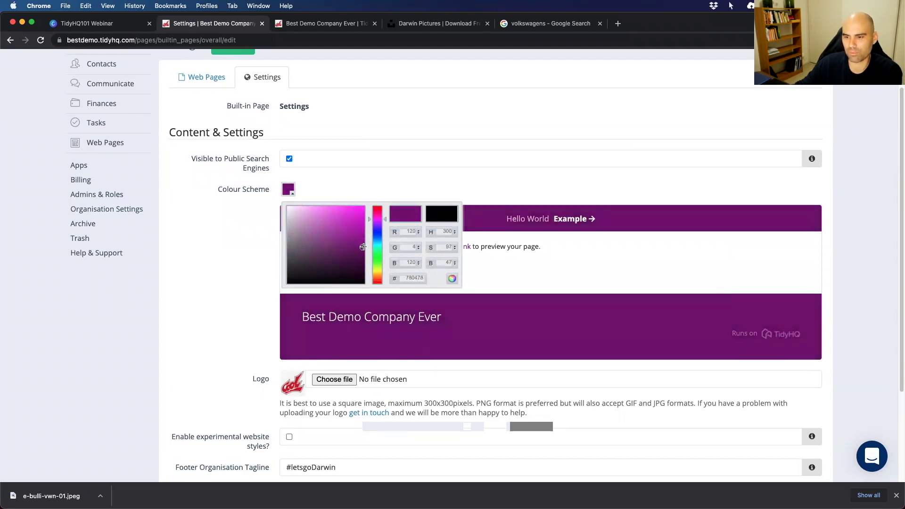
left_click(232, 241)
scroll(243, 289, "down", 3)
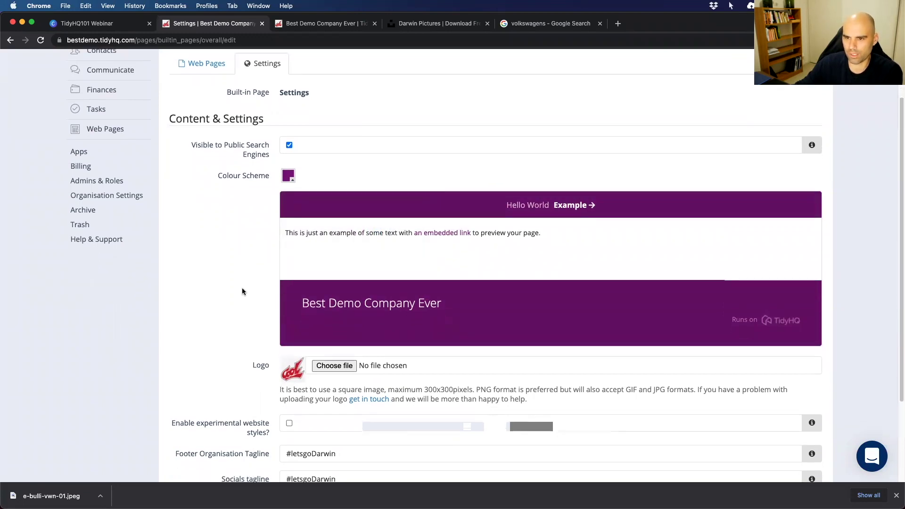
scroll(242, 292, "down", 3)
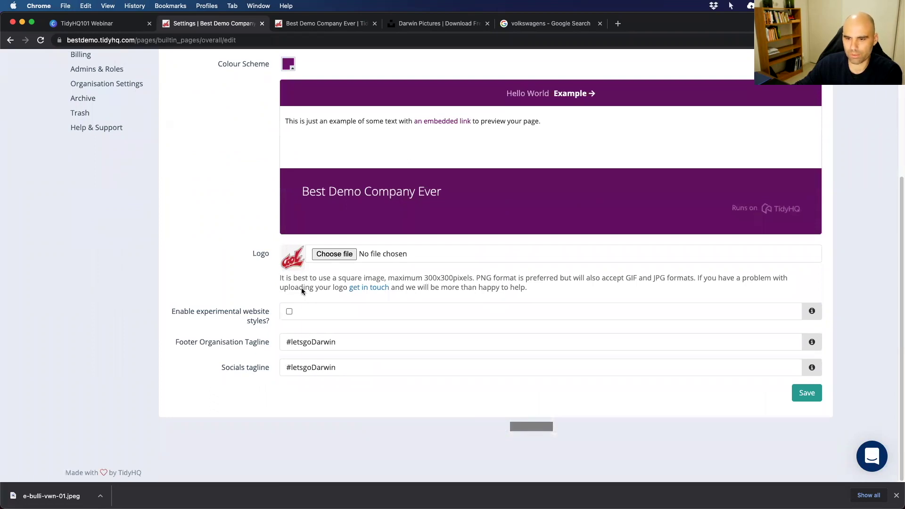
left_click(289, 312)
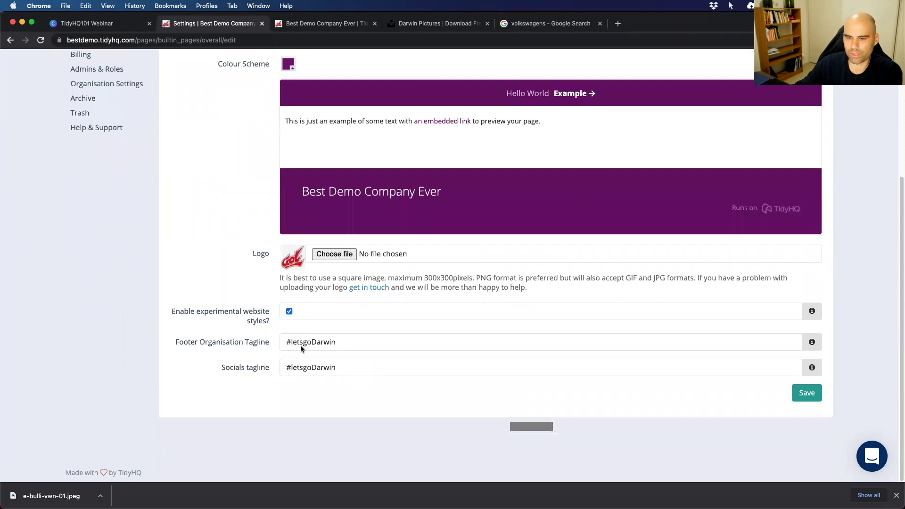
left_click(289, 312)
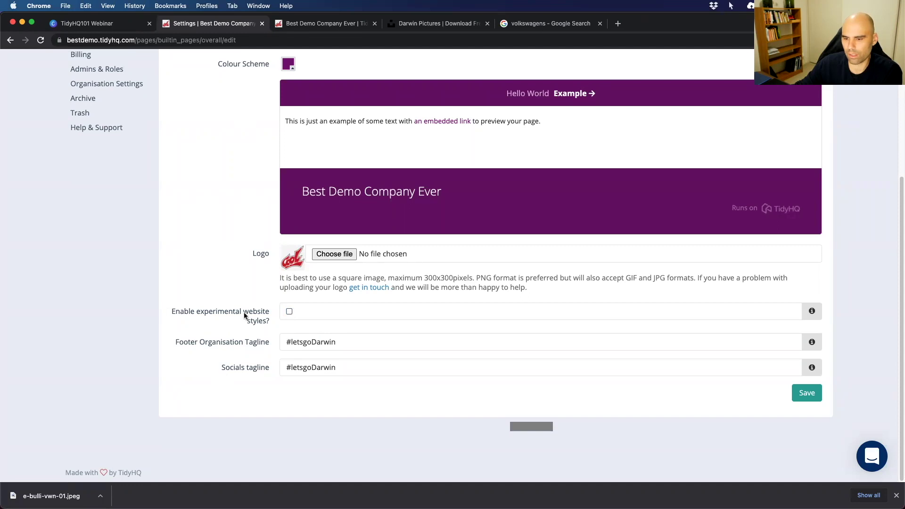
Replace the footer tagline with 'So good to get some warmth!' and save the settings.
left_click_drag(362, 351, 262, 337)
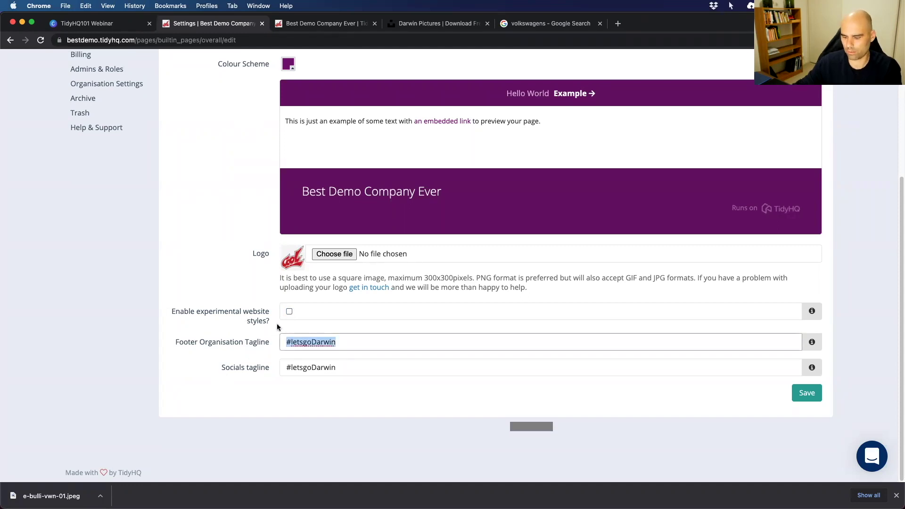
type("So good to get some warmth!")
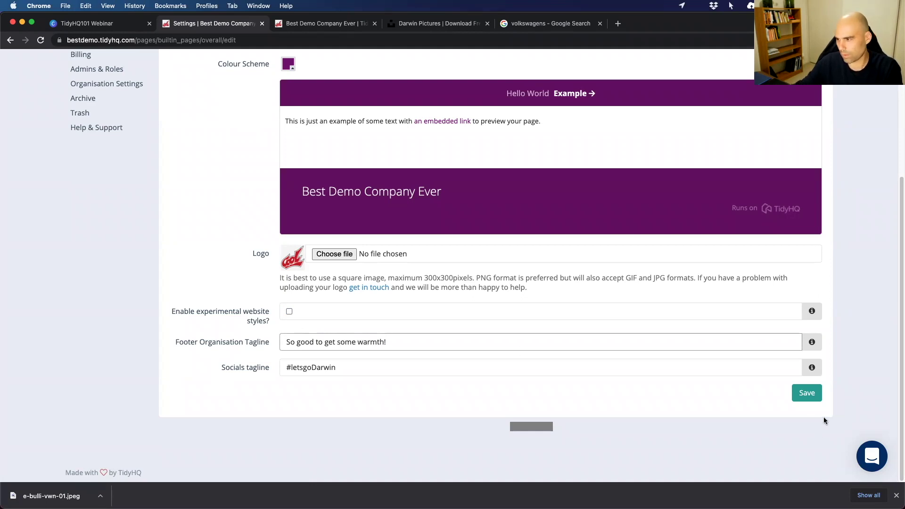
left_click(806, 394)
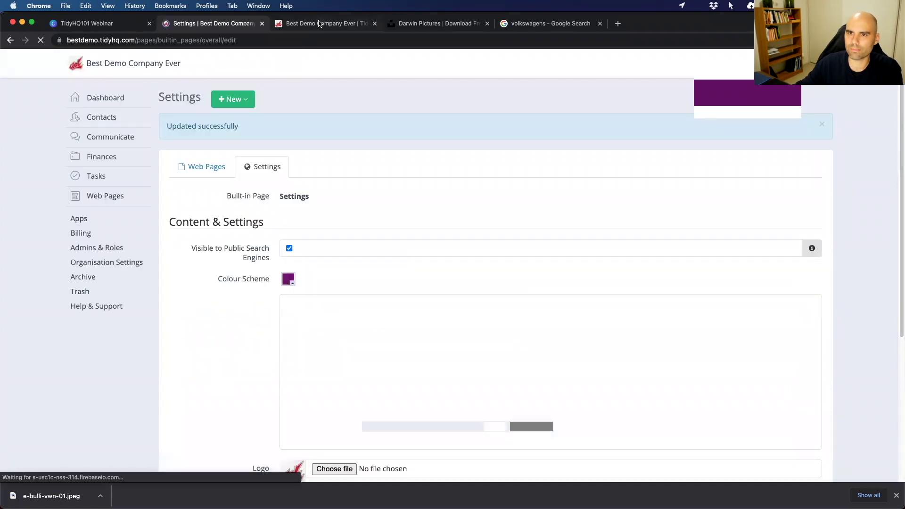
Reload the public site, test its collapsed mobile menu at narrow width, then restore desktop width.
left_click(318, 22)
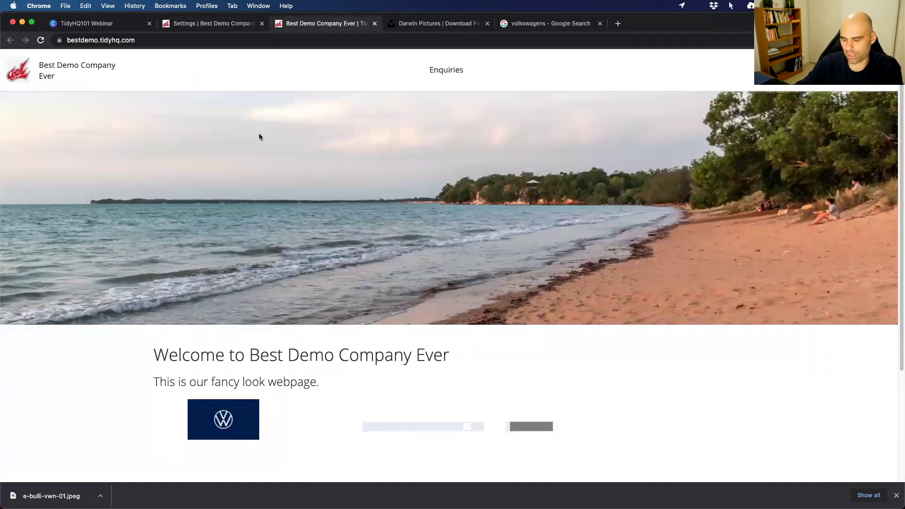
key("super+r")
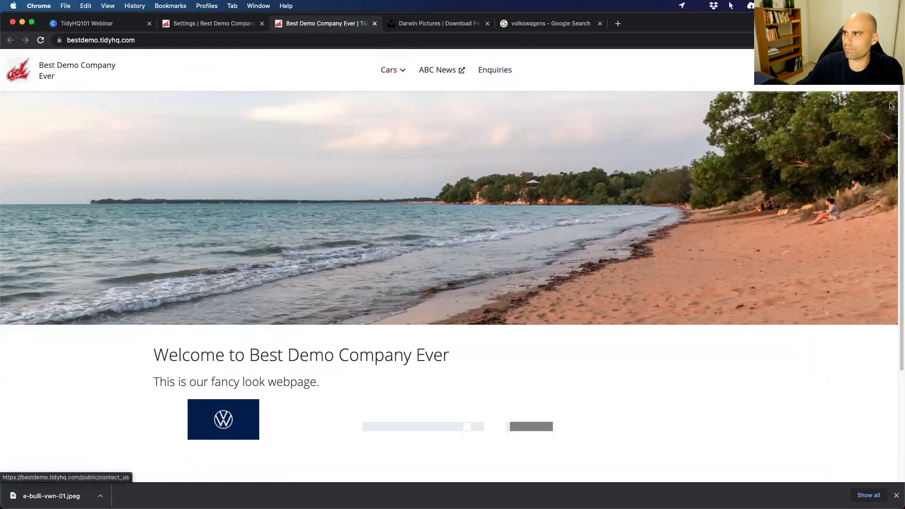
left_click_drag(899, 123, 180, 129)
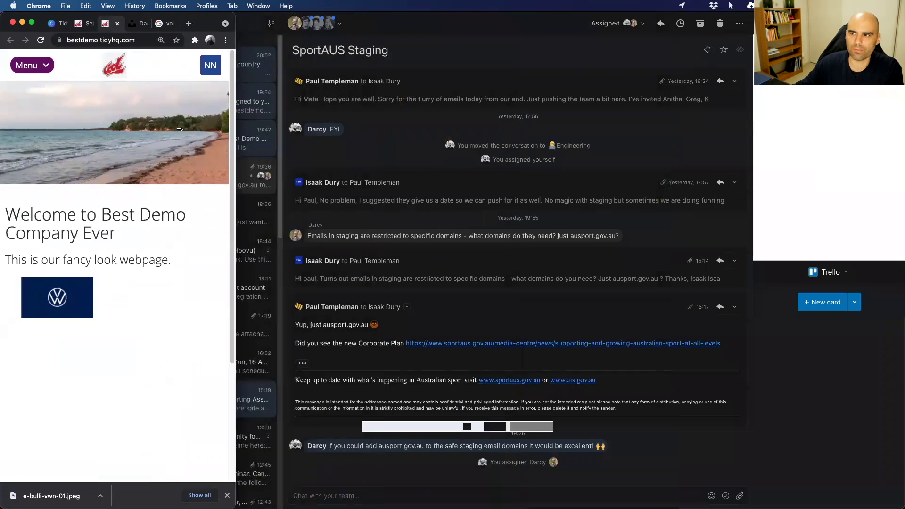
left_click(45, 66)
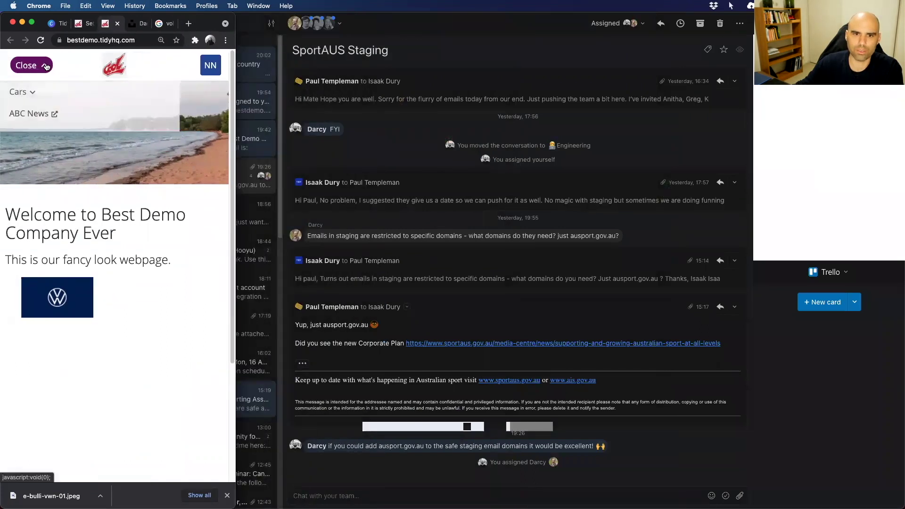
left_click(46, 66)
left_click(46, 66)
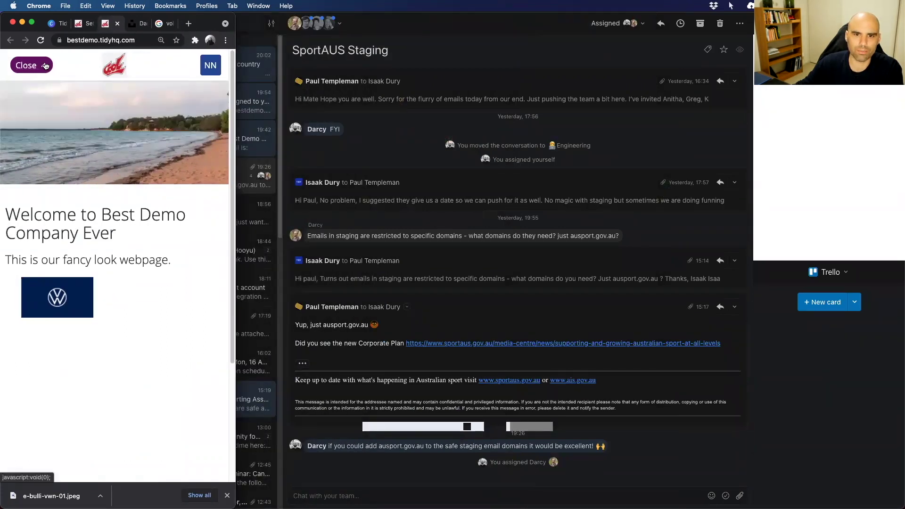
left_click(40, 68)
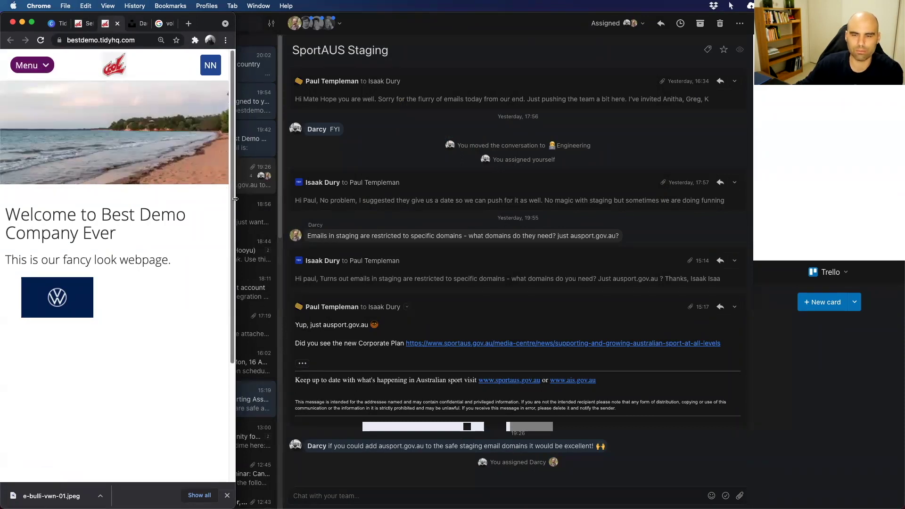
left_click_drag(235, 199, 899, 223)
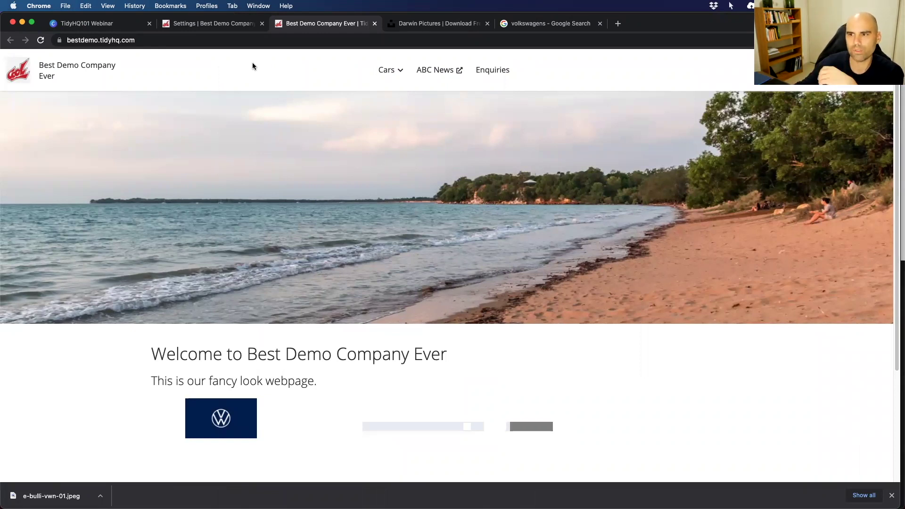
View the public Kombi page under Cars and the ABC News link.
mouse_move(393, 71)
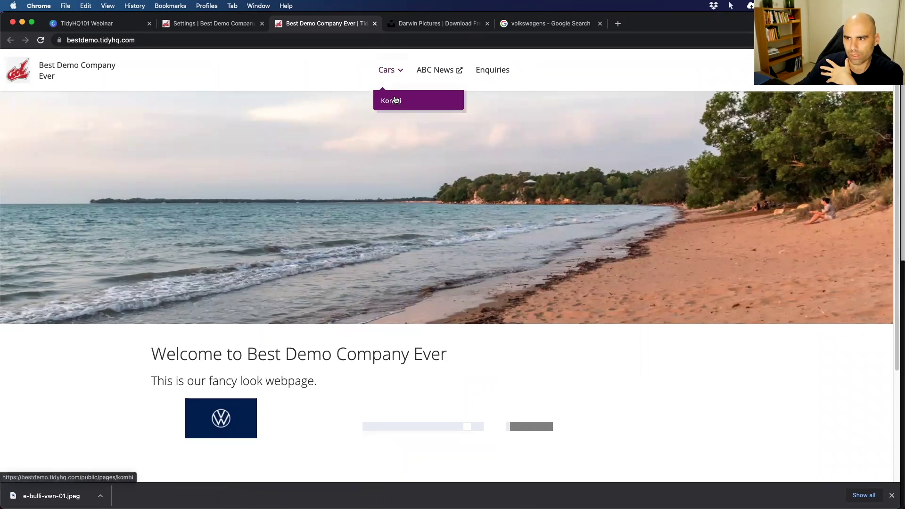
left_click(421, 101)
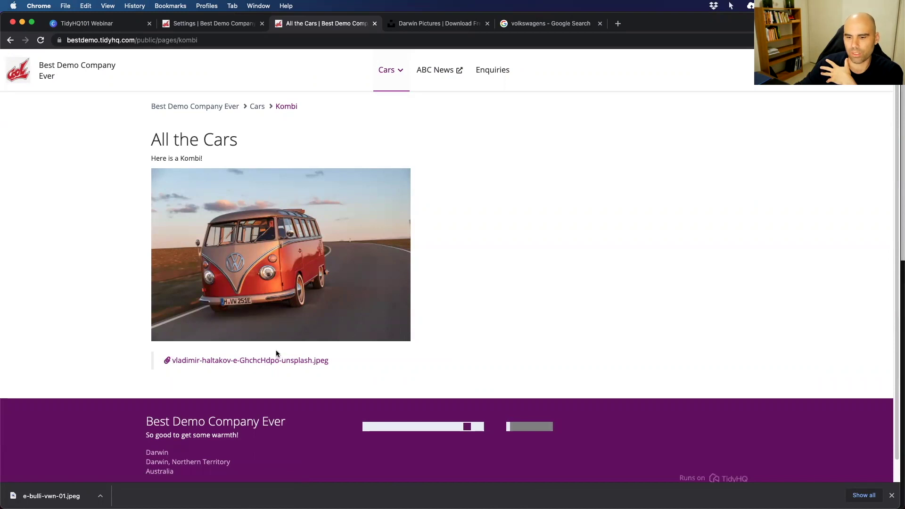
left_click(438, 72)
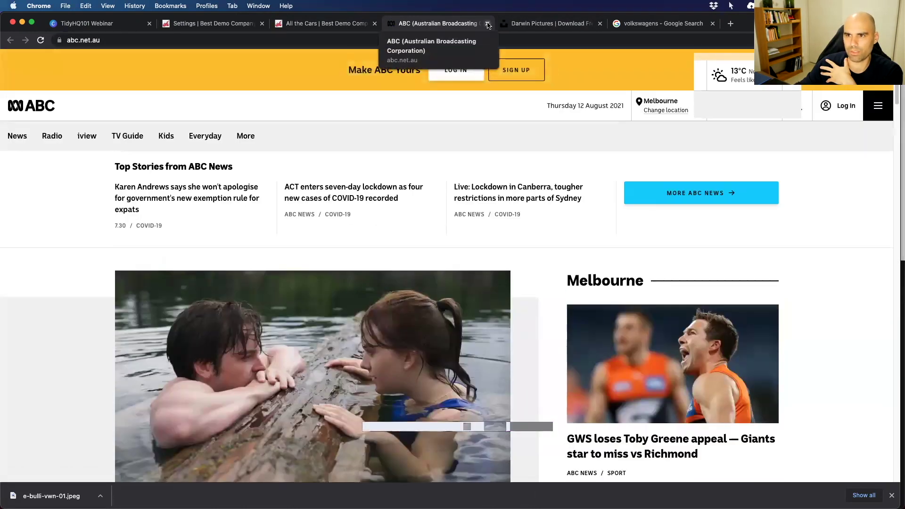
Close the ABC News and All the Cars tabs and go back to TidyHQ Settings.
left_click(487, 23)
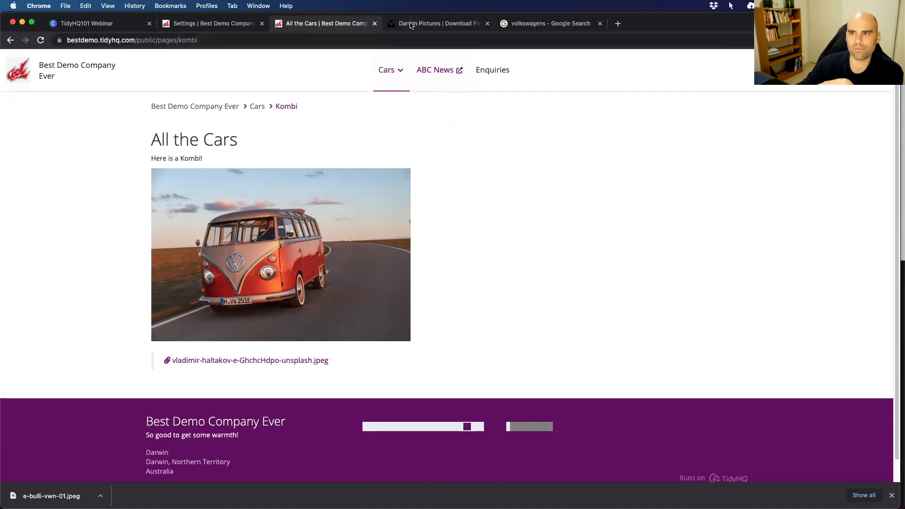
left_click(374, 23)
left_click(212, 24)
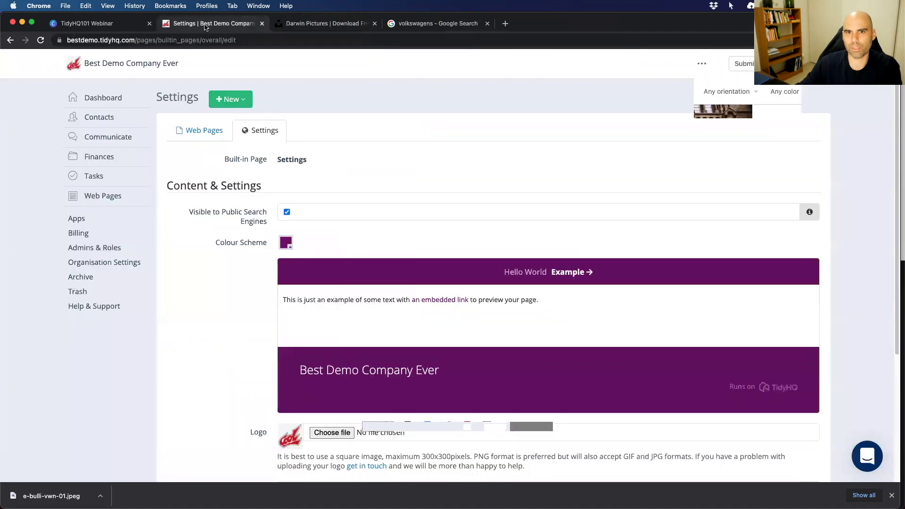
Advance the TidyHQ101 Webinar deck two slides to automated membership emails, then return to Settings.
left_click(81, 25)
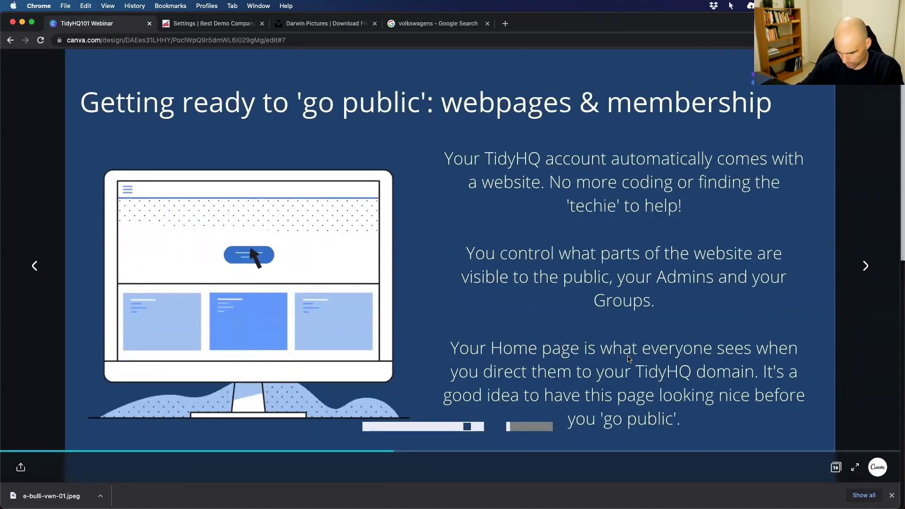
left_click(865, 266)
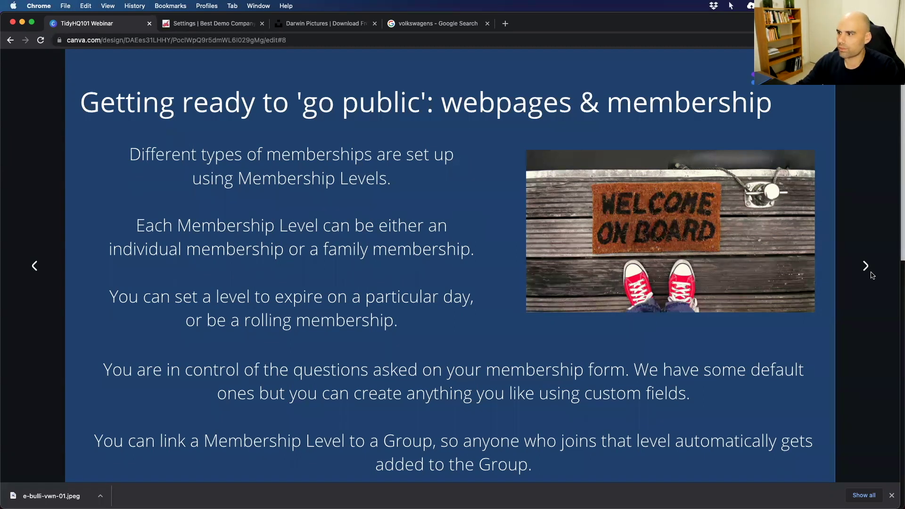
left_click(858, 265)
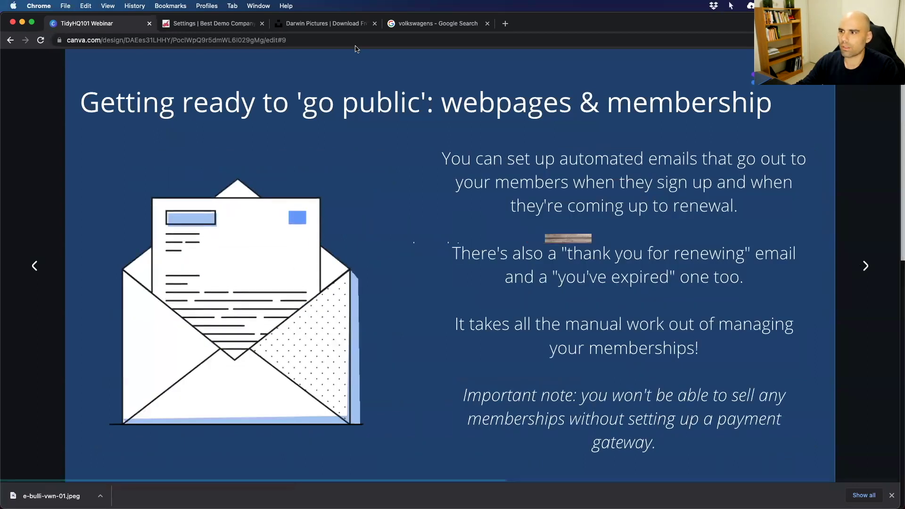
left_click(236, 23)
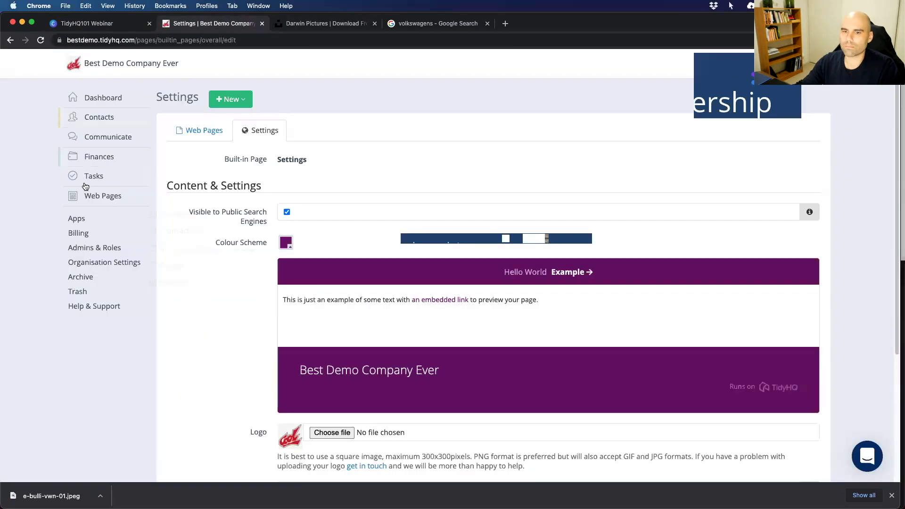
Browse the full list of available TidyHQ apps.
left_click(76, 220)
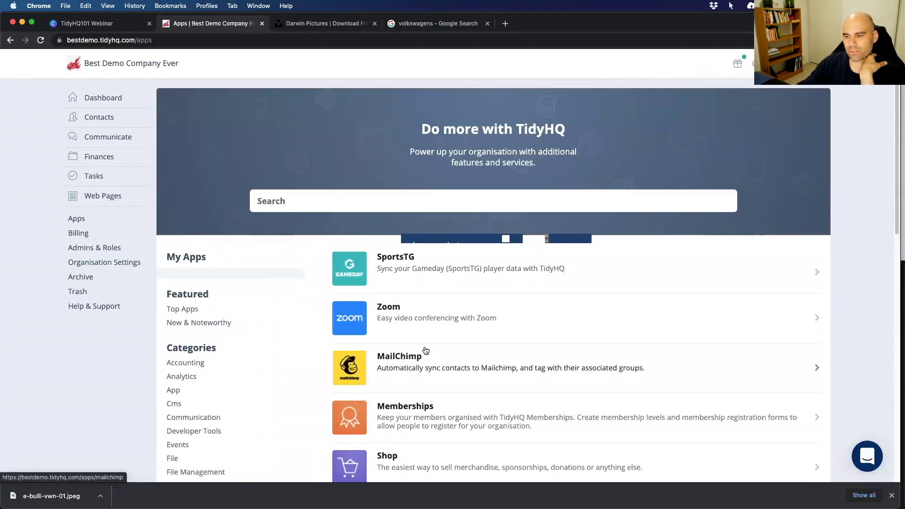
scroll(425, 348, "down", 5)
scroll(425, 335, "down", 6)
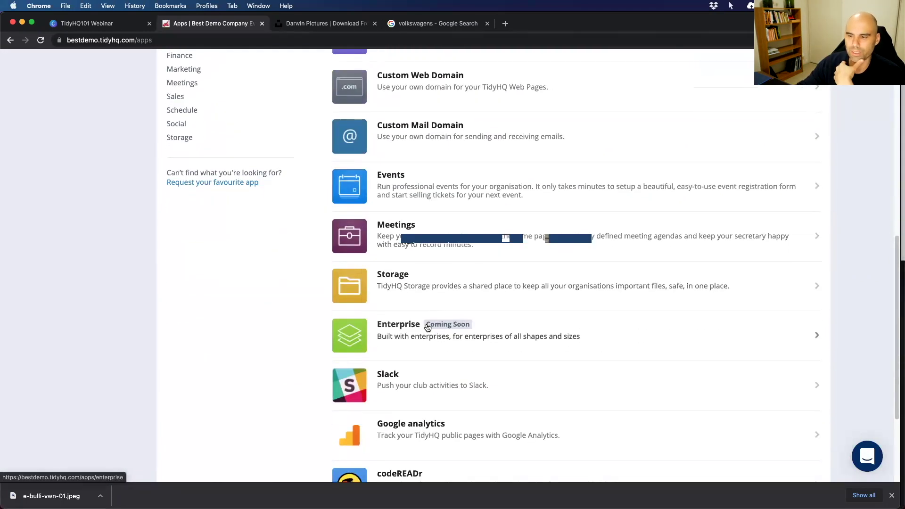
scroll(428, 327, "up", 5)
scroll(428, 325, "up", 4)
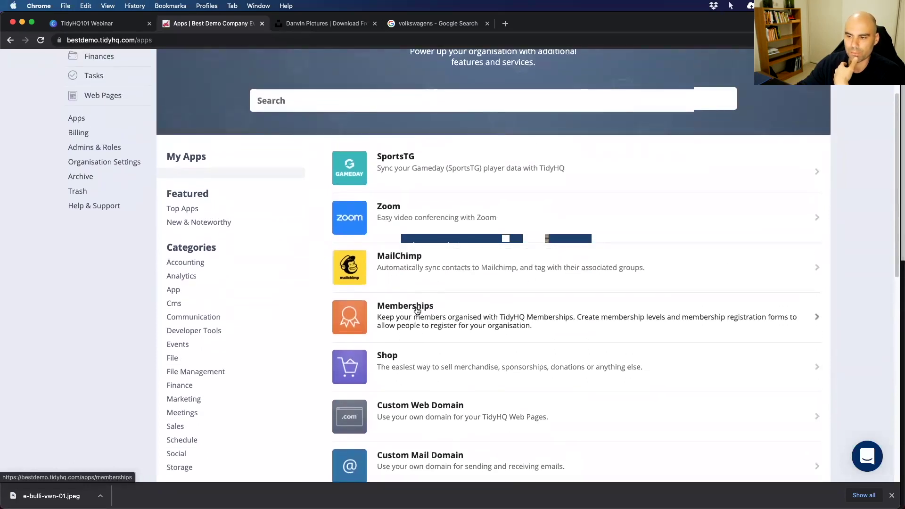
scroll(402, 368, "down", 2)
scroll(402, 365, "down", 3)
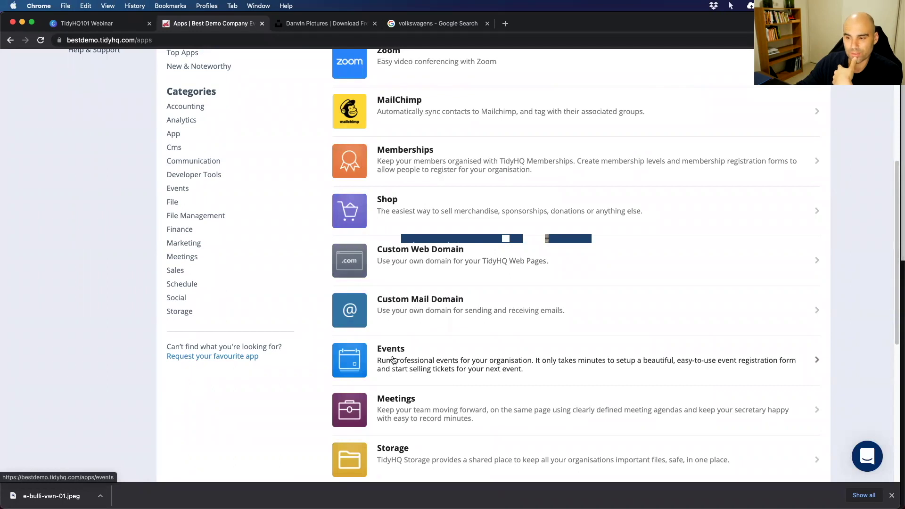
scroll(386, 361, "down", 2)
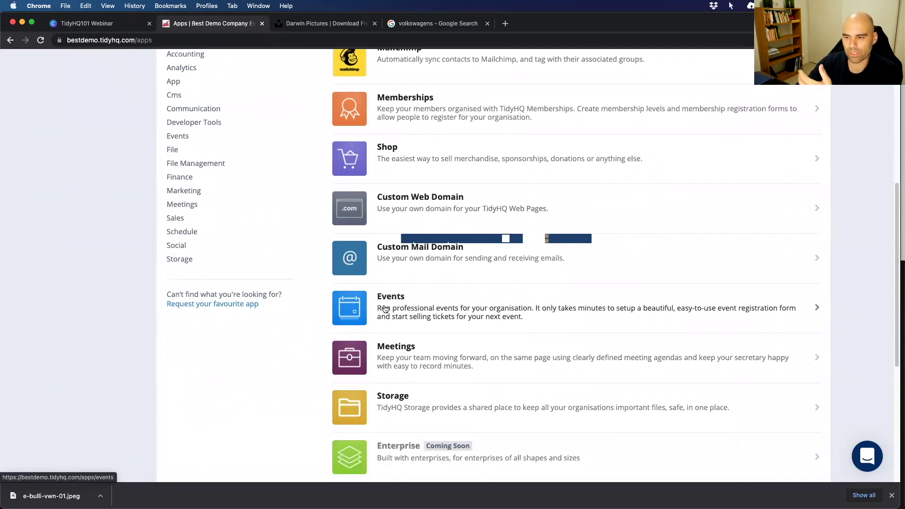
scroll(387, 362, "down", 2)
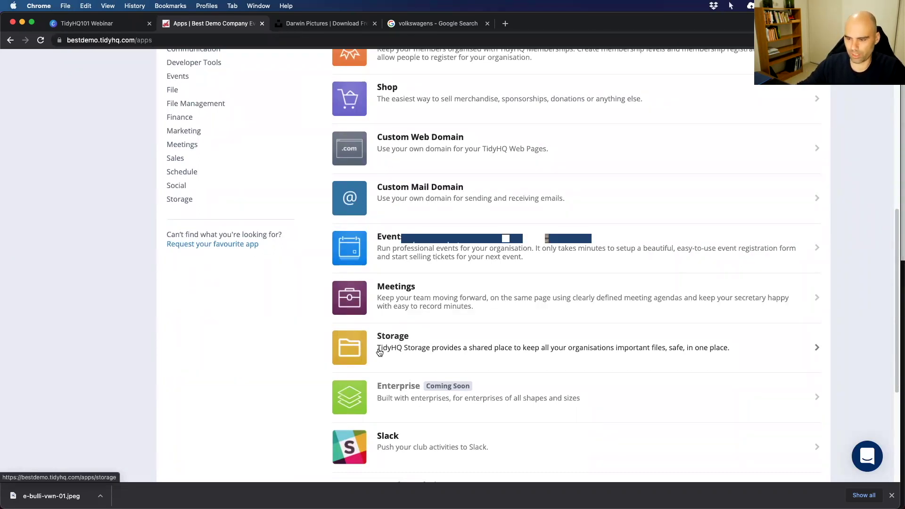
scroll(381, 350, "up", 4)
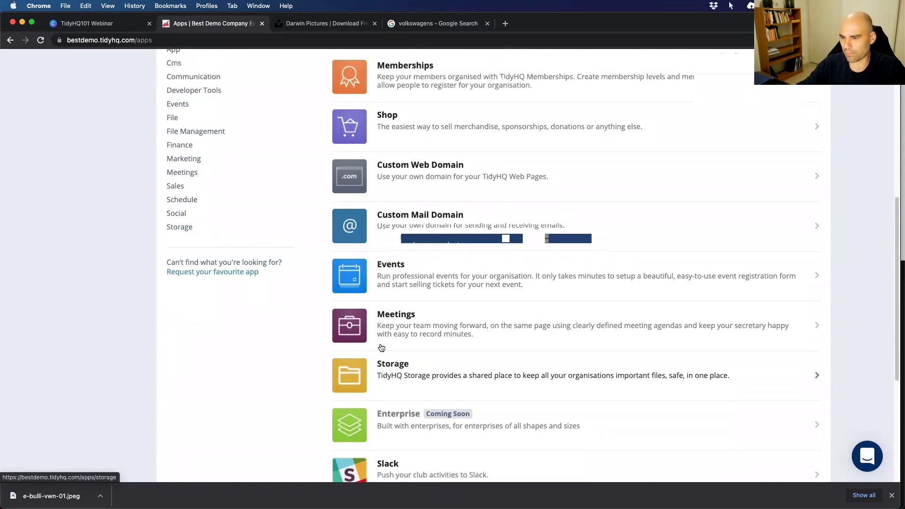
left_click(380, 345)
scroll(381, 345, "up", 7)
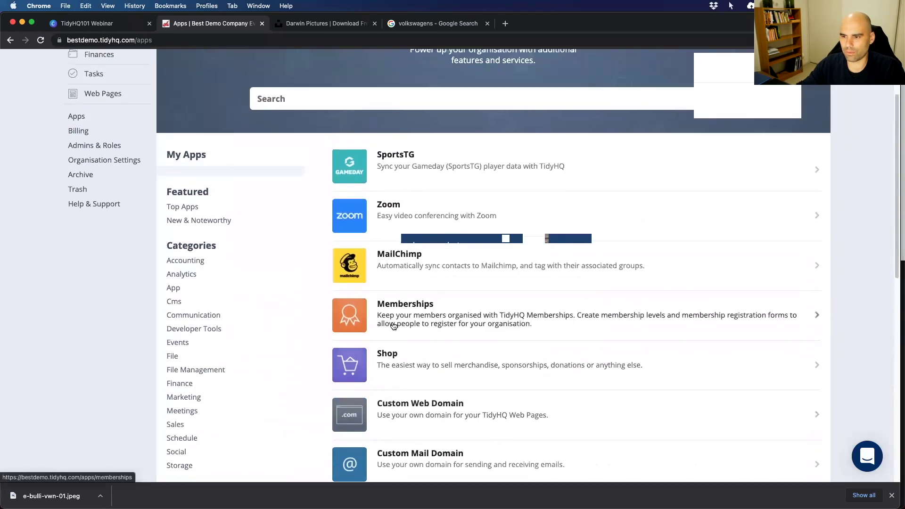
Install the Memberships app and then the Meetings app.
left_click(418, 322)
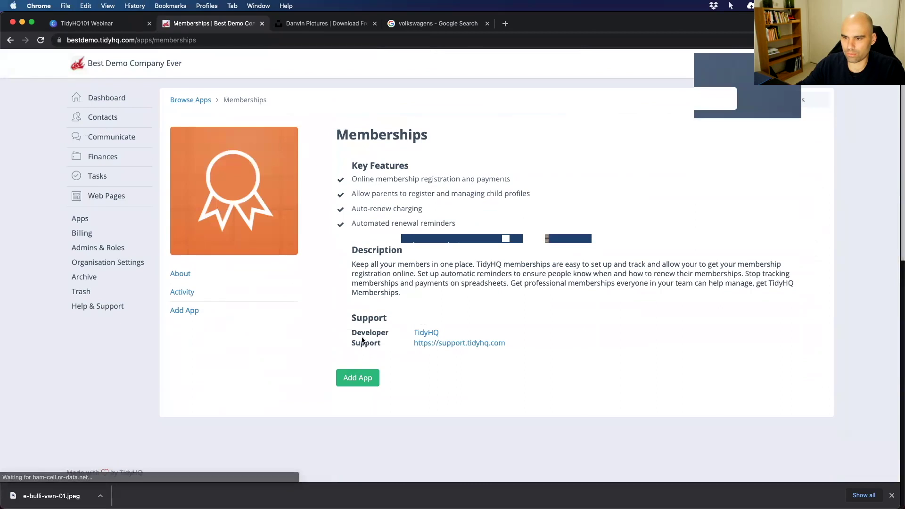
left_click(184, 314)
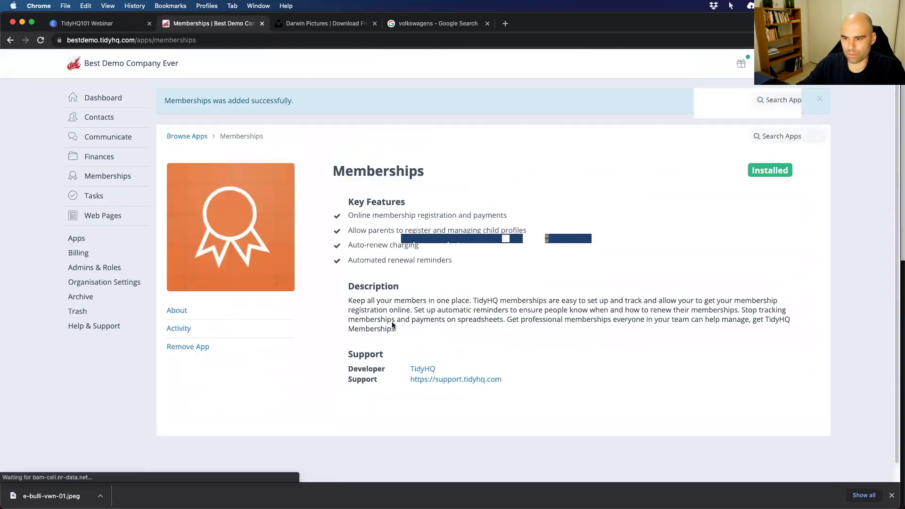
left_click(192, 138)
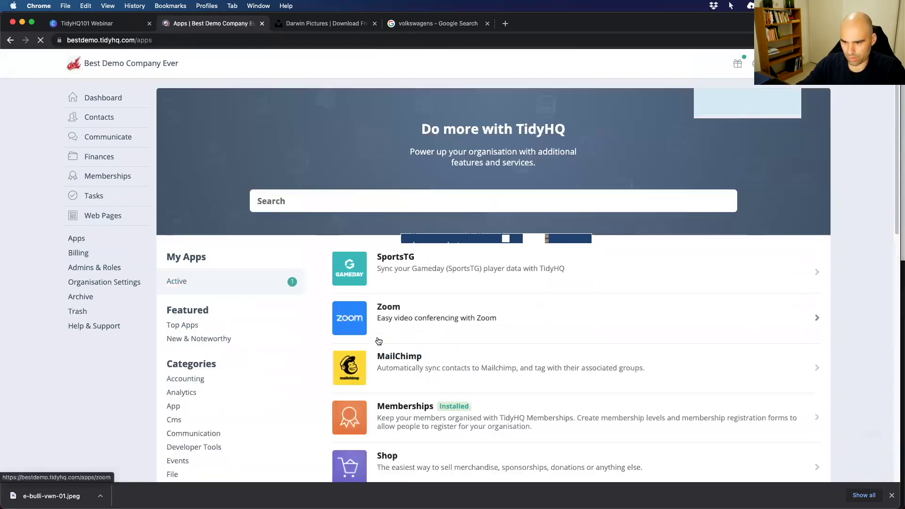
scroll(381, 342, "down", 10)
left_click(396, 381)
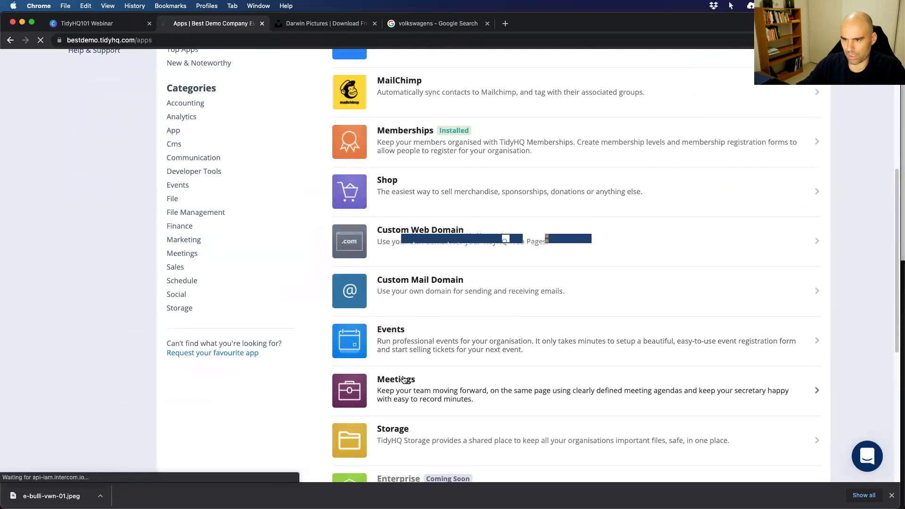
left_click(184, 311)
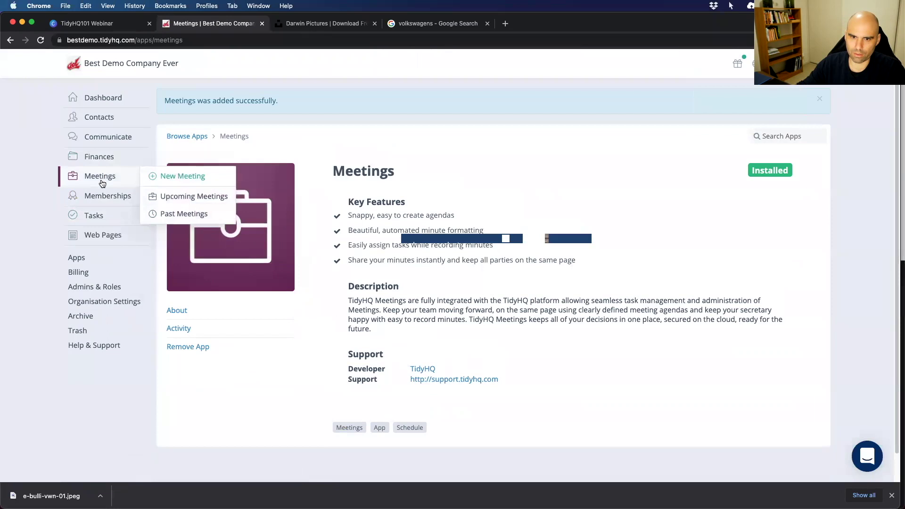
Go to the Memberships overview from the sidebar.
mouse_move(103, 180)
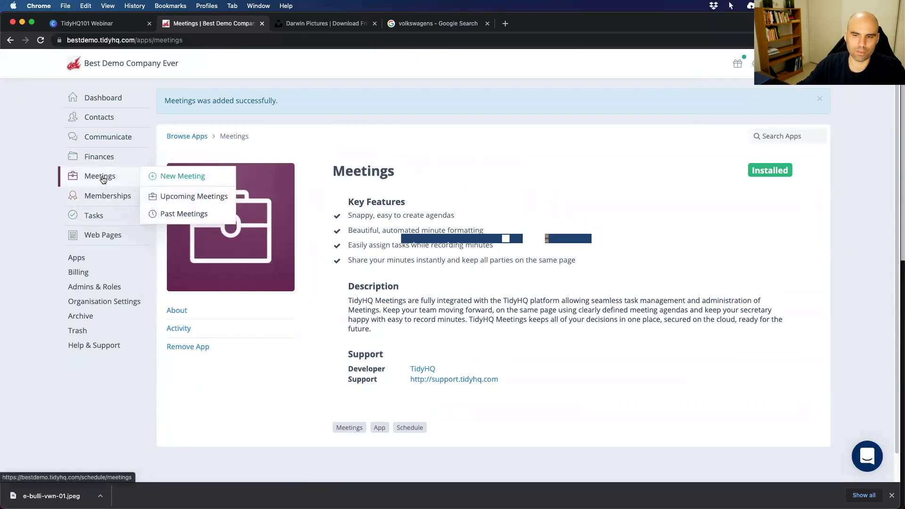
mouse_move(102, 197)
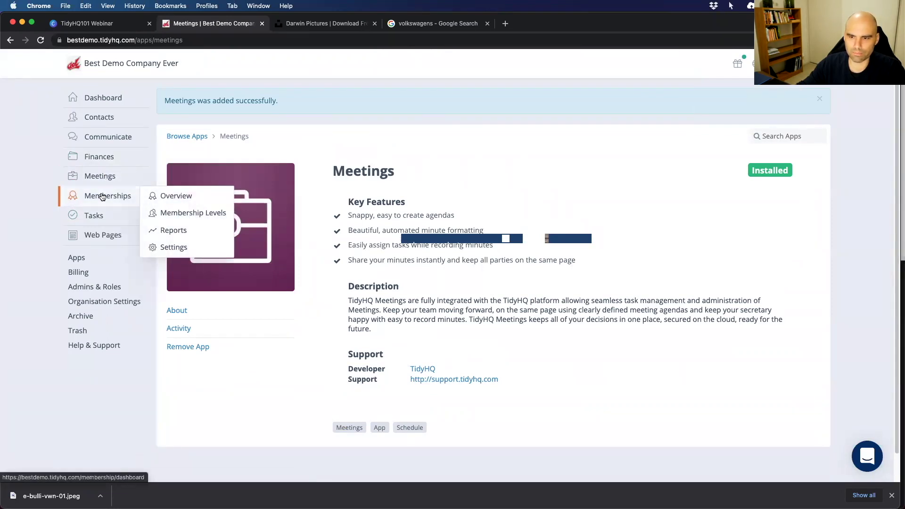
left_click(102, 197)
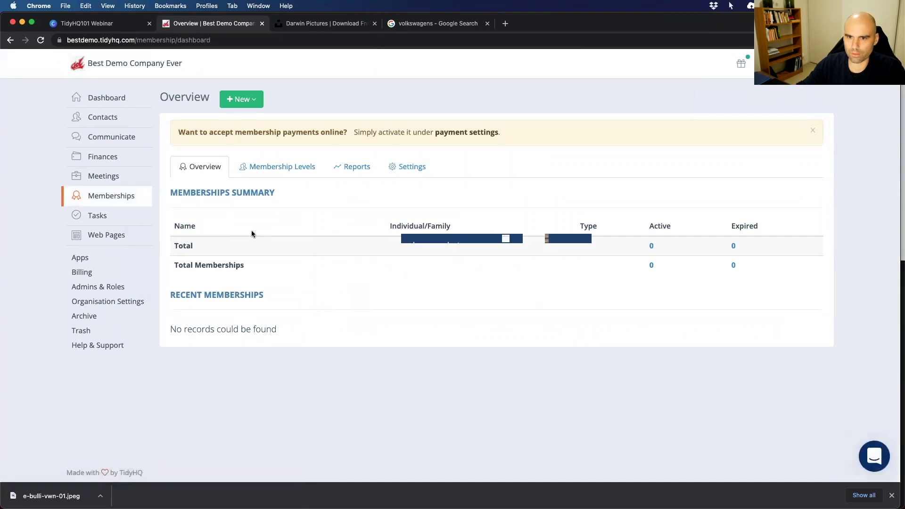
Check the Stripe payment settings, then bring up the New creation options on Memberships.
left_click_drag(180, 135, 534, 135)
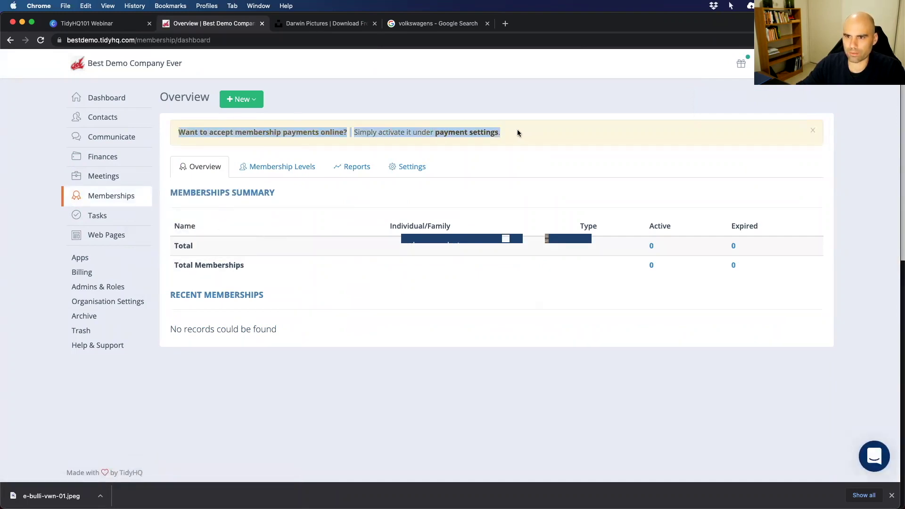
left_click(178, 119)
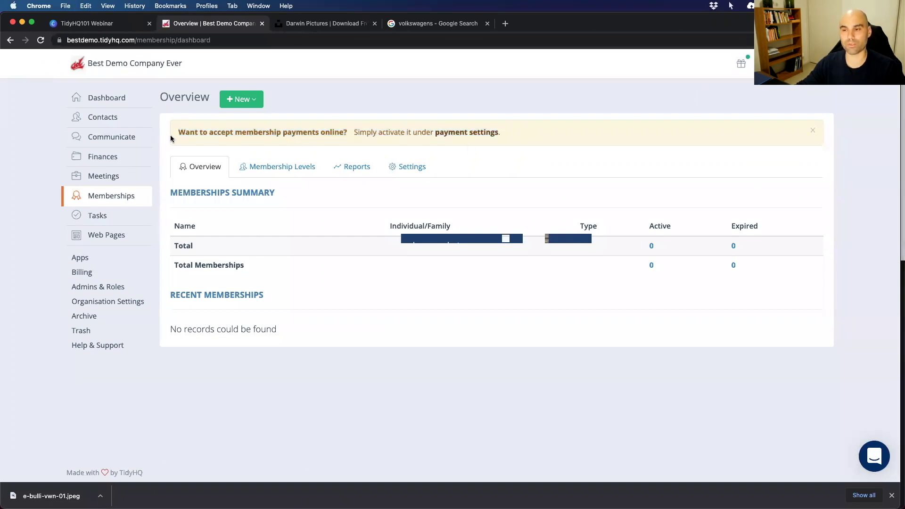
left_click(474, 134)
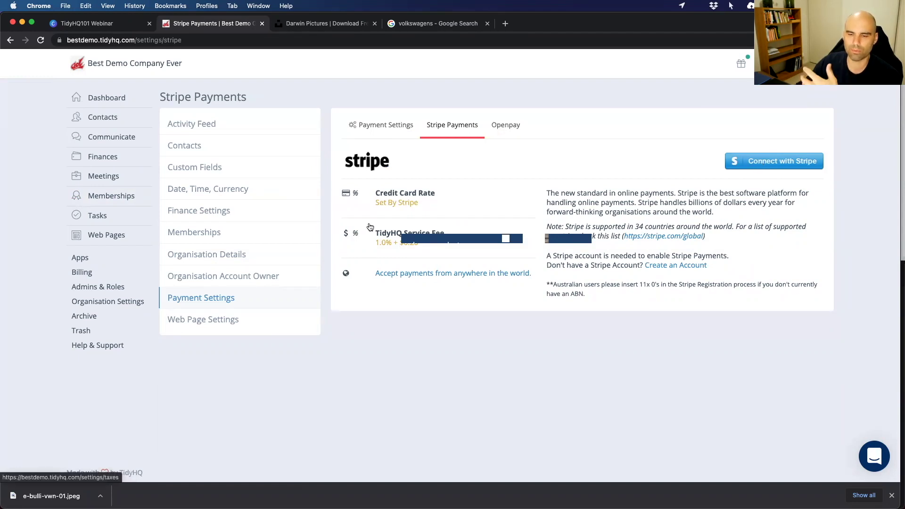
left_click(10, 41)
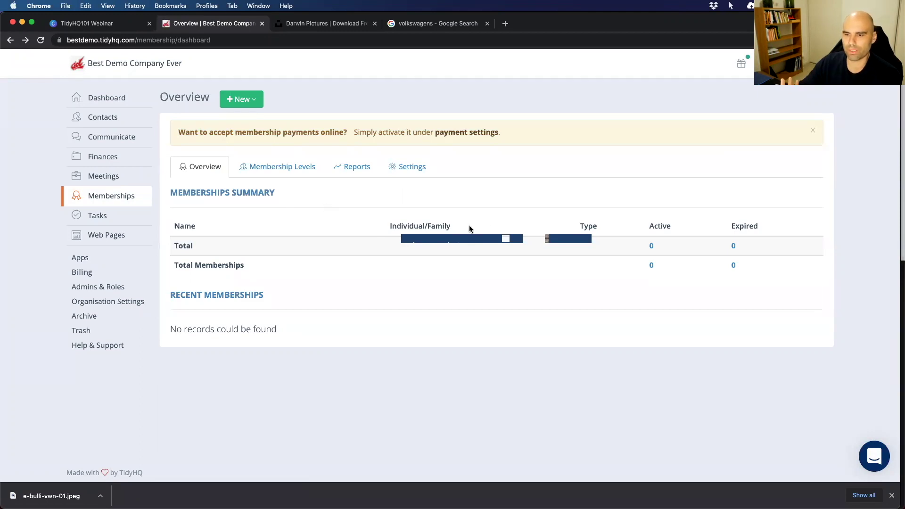
left_click(255, 103)
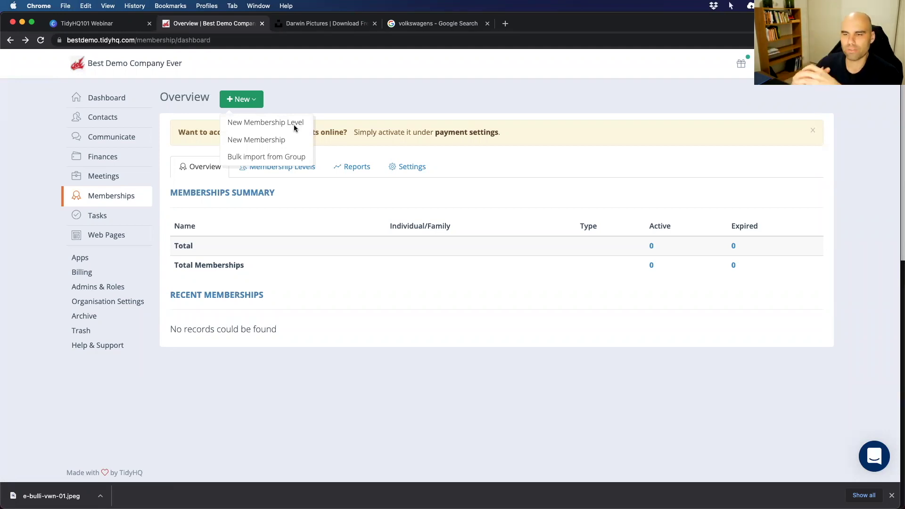
Create membership level 'Active Members' with a discounted popsicles and t-shirt description.
left_click(267, 123)
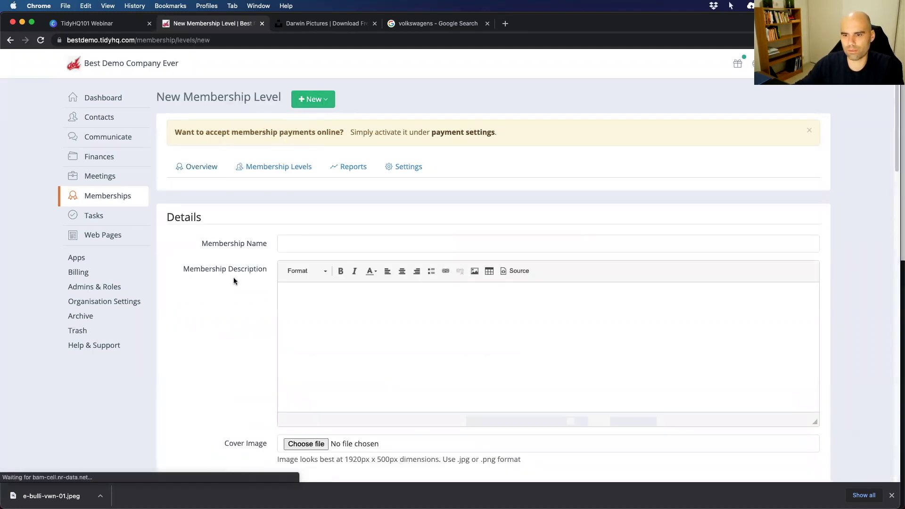
scroll(233, 281, "down", 3)
left_click(290, 173)
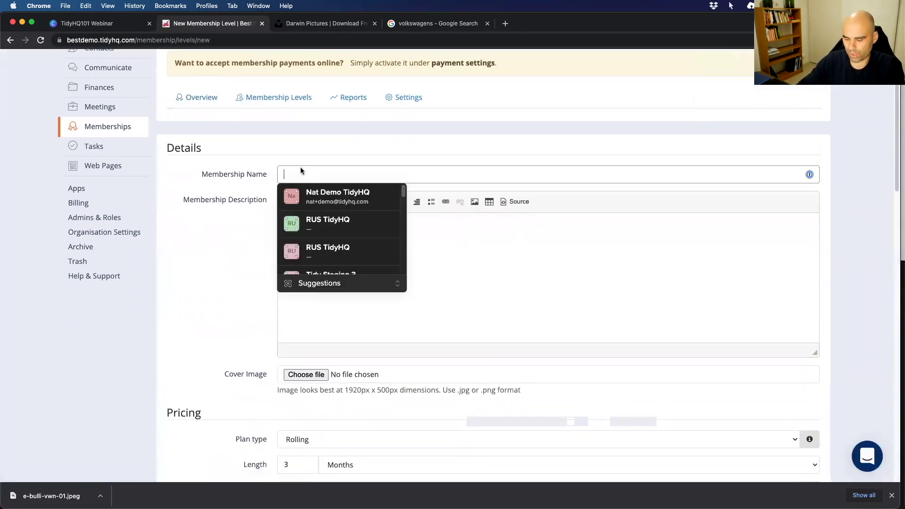
type("Active Members")
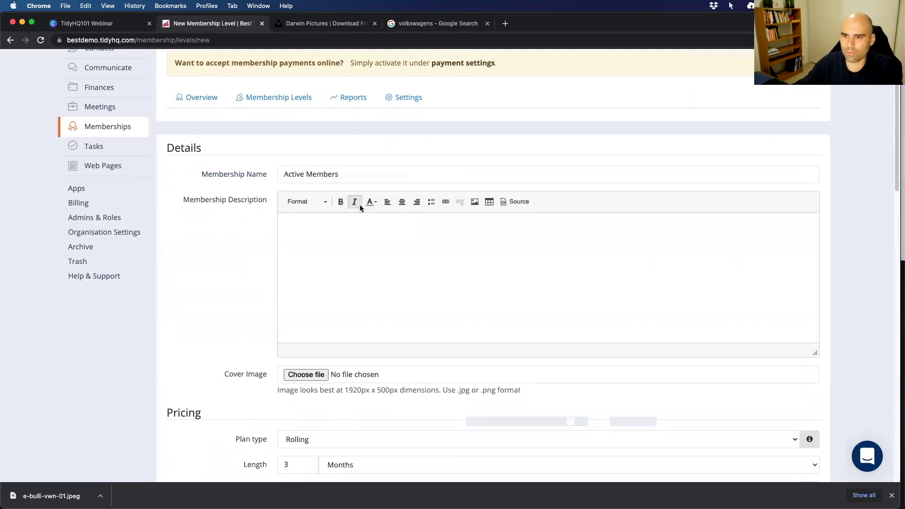
left_click(331, 248)
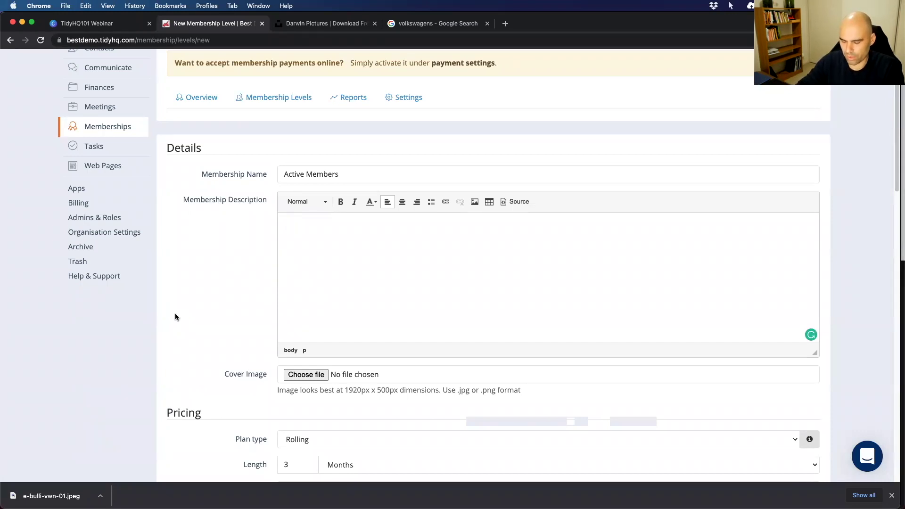
type("By beco")
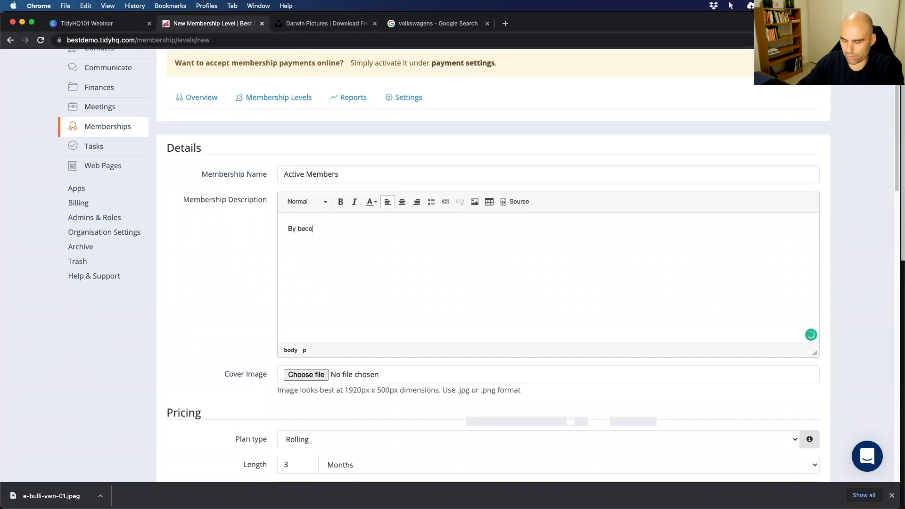
type("ming a members")
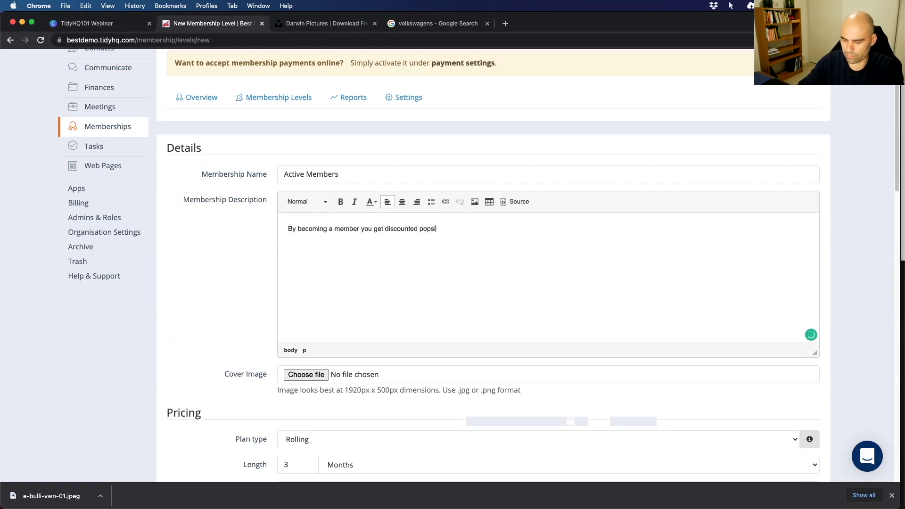
key("BackSpace")
key("BackSpace")
type("and a t-shirt!")
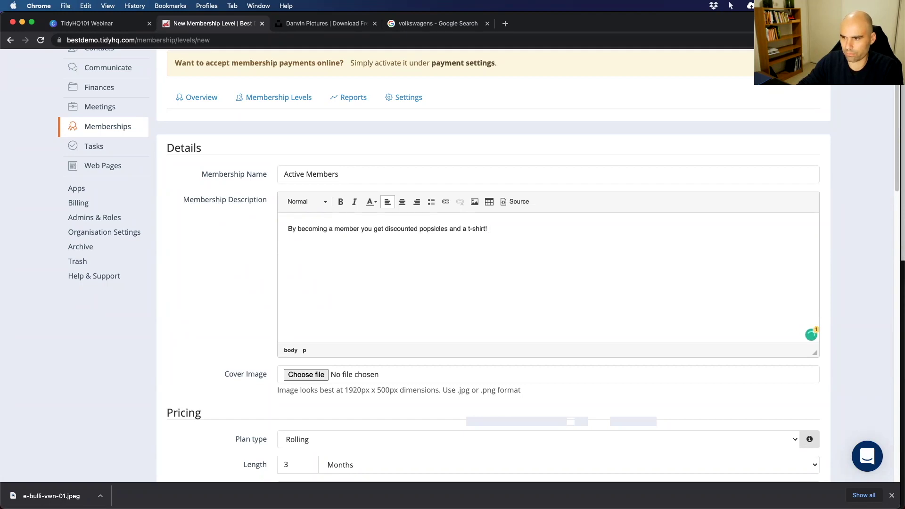
scroll(285, 350, "down", 3)
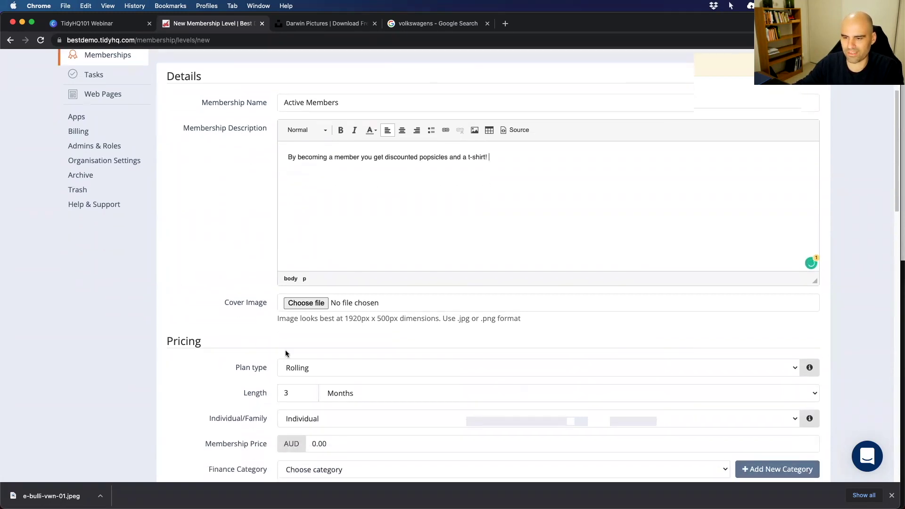
left_click(306, 302)
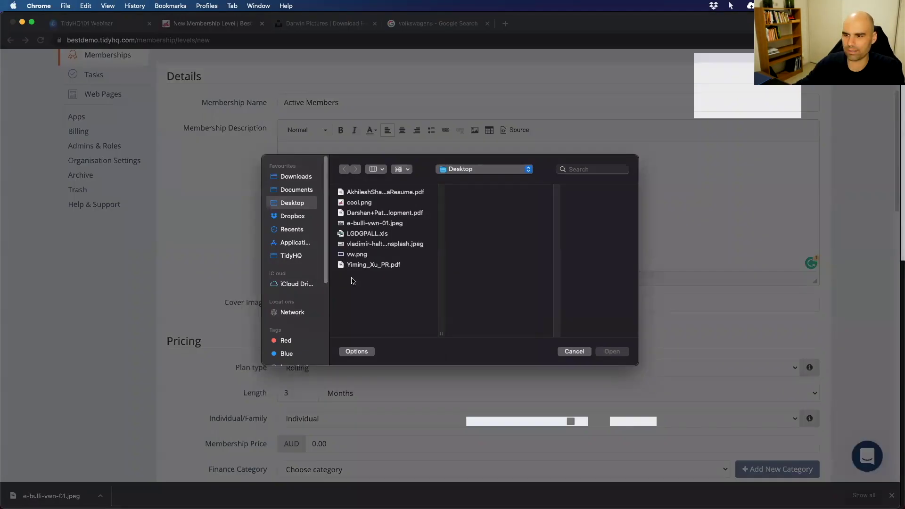
Download the crocodile swimming photo from the Unsplash darwin search results.
left_click(574, 352)
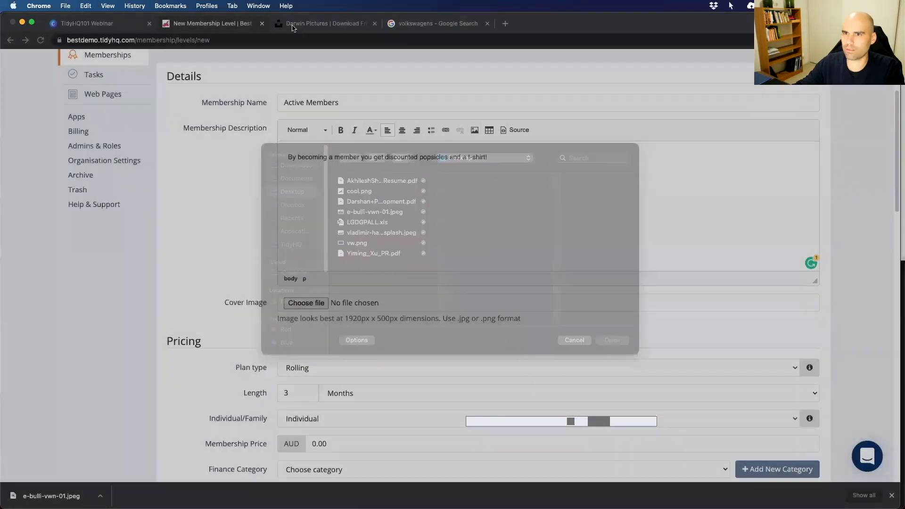
key("ctrl+Tab")
scroll(296, 245, "down", 6)
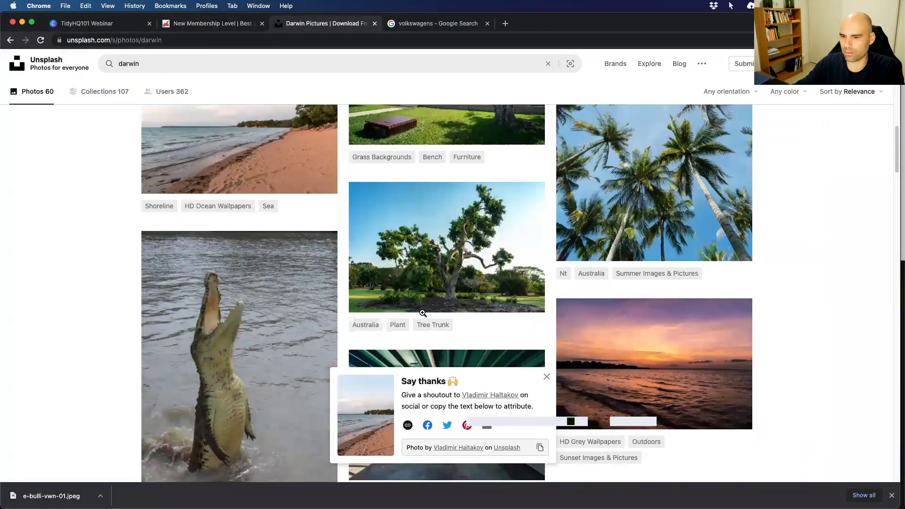
scroll(368, 275, "down", 8)
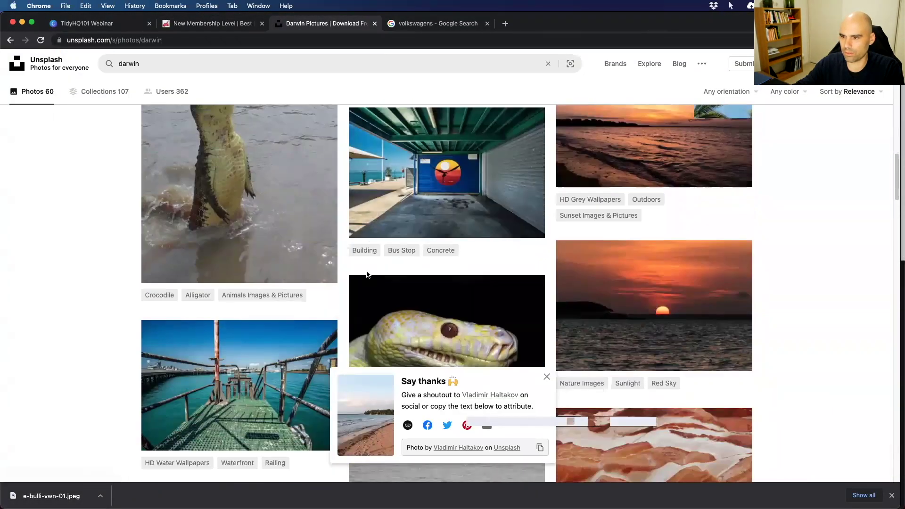
scroll(368, 272, "up", 3)
scroll(424, 264, "down", 6)
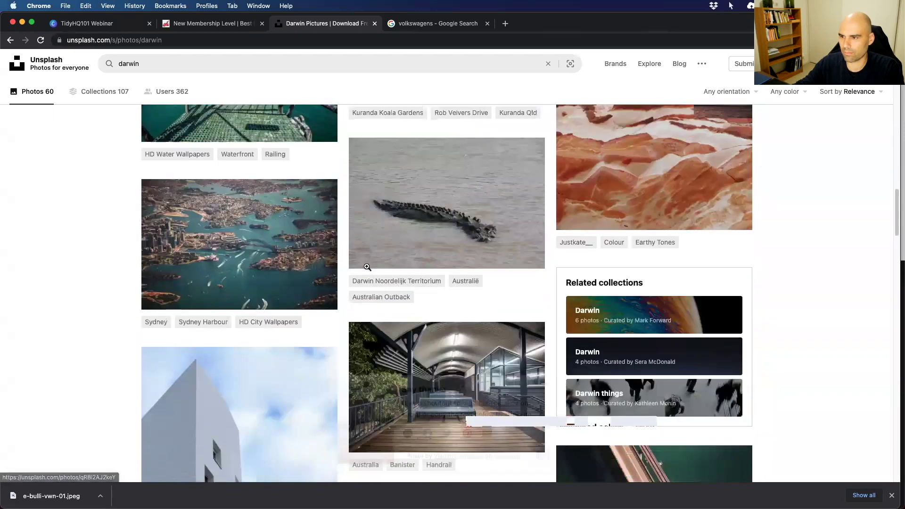
mouse_move(536, 254)
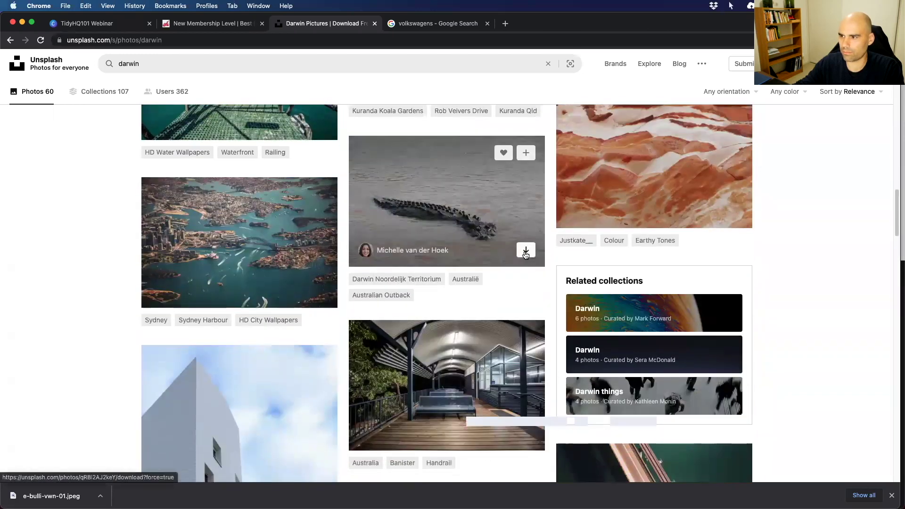
left_click(526, 252)
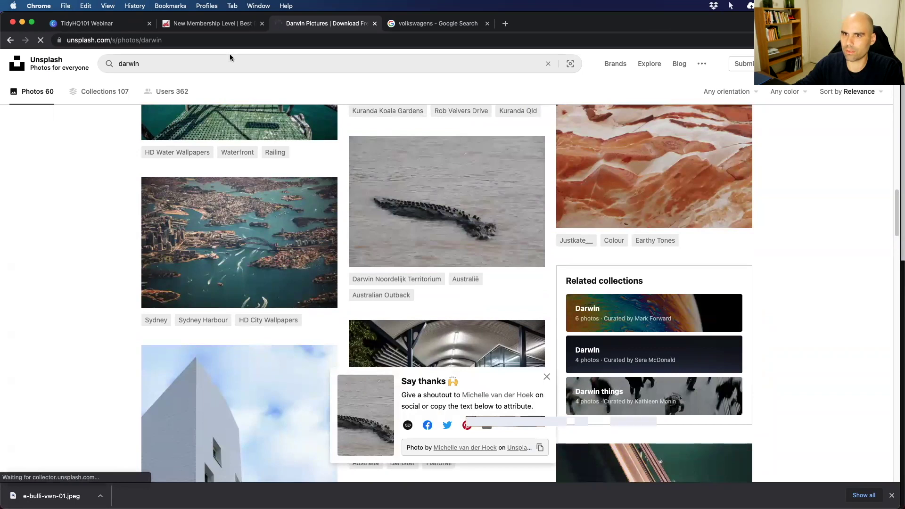
mouse_move(395, 144)
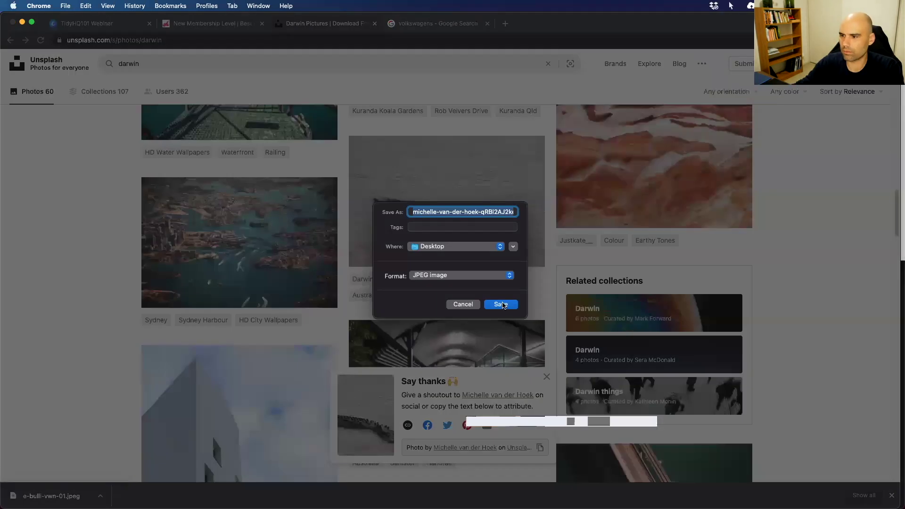
Save the photo to the Desktop with a croc_ name prefix and return to TidyHQ.
key("Left")
type("croc_")
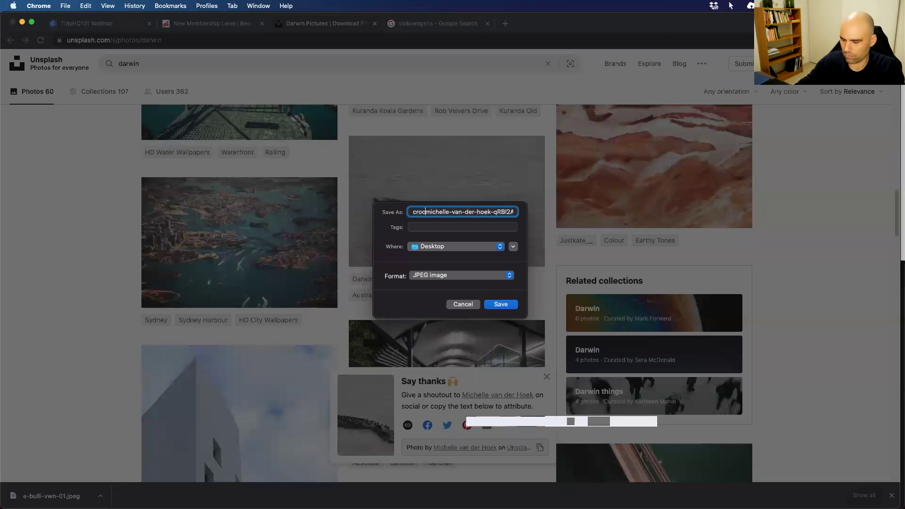
key("Return")
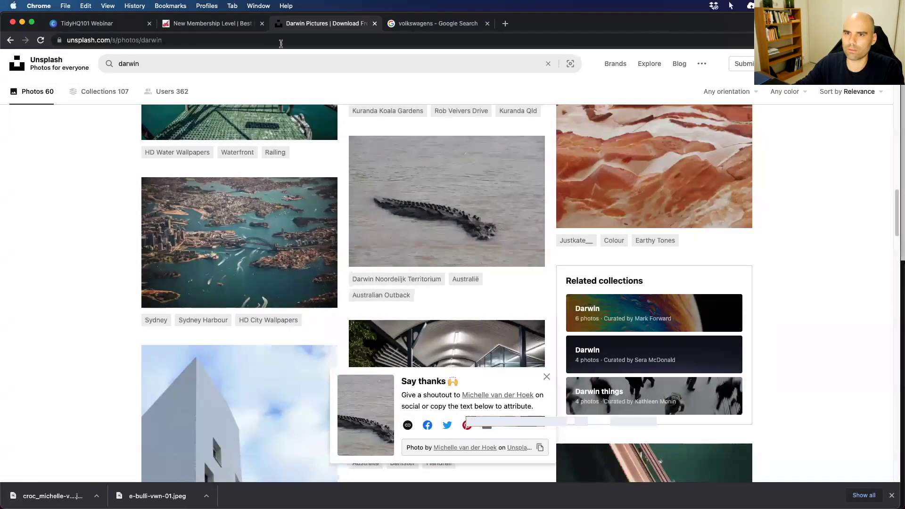
key("super+alt+Left")
left_click(318, 302)
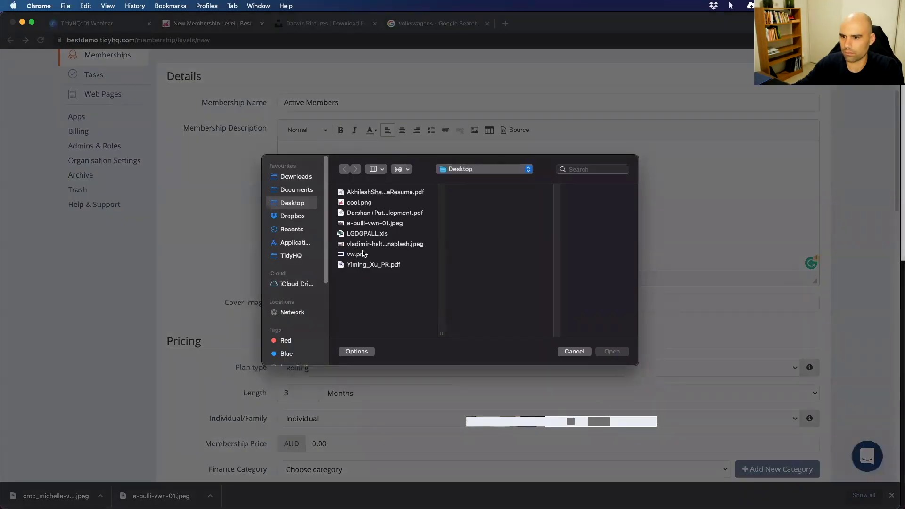
Set the downloaded croc photo as the Active Members cover image.
left_click(359, 213)
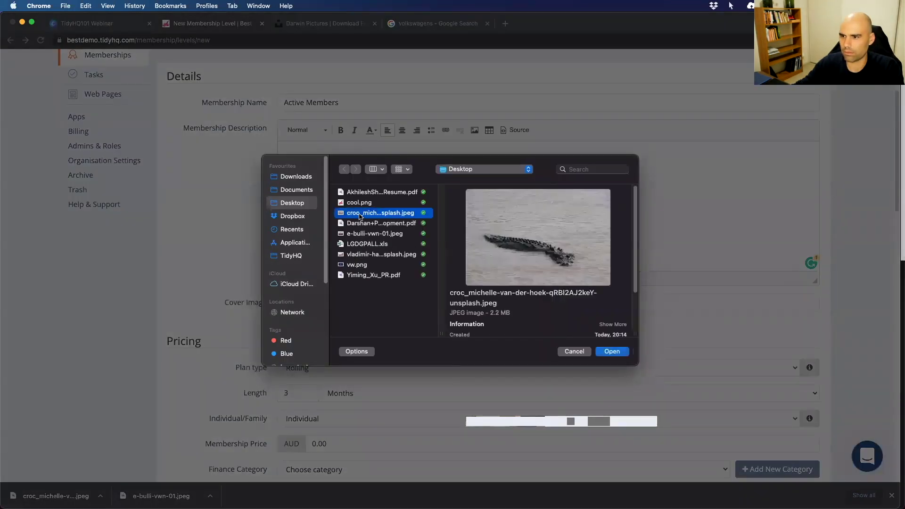
left_click(612, 352)
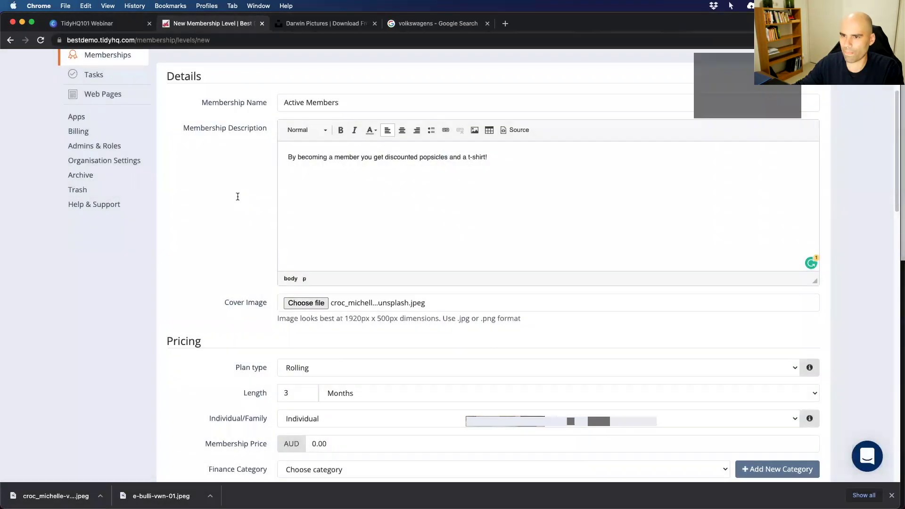
scroll(398, 198, "up", 2)
Edit the description to offer discounted popsicles and tickets to the crocodile tour!
left_click_drag(460, 202, 495, 198)
key("BackSpace")
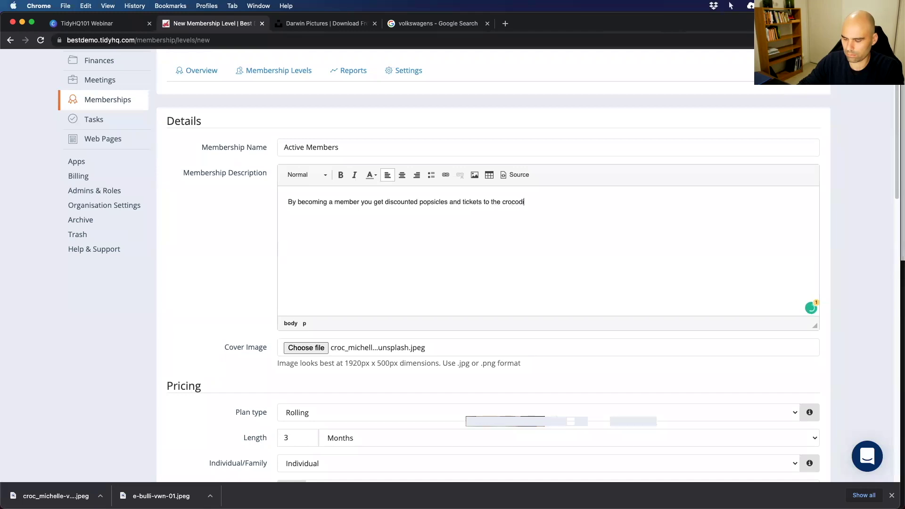
type("!")
scroll(264, 309, "down", 2)
scroll(259, 311, "down", 5)
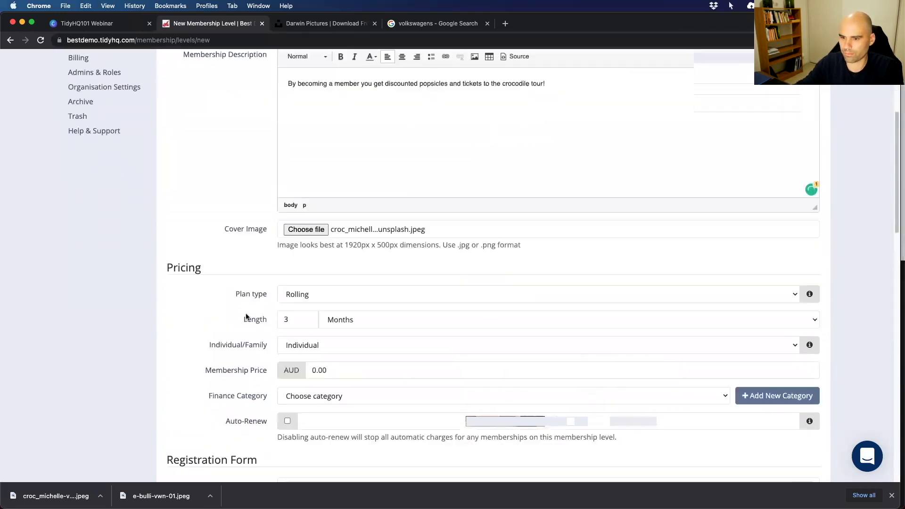
scroll(257, 281, "down", 2)
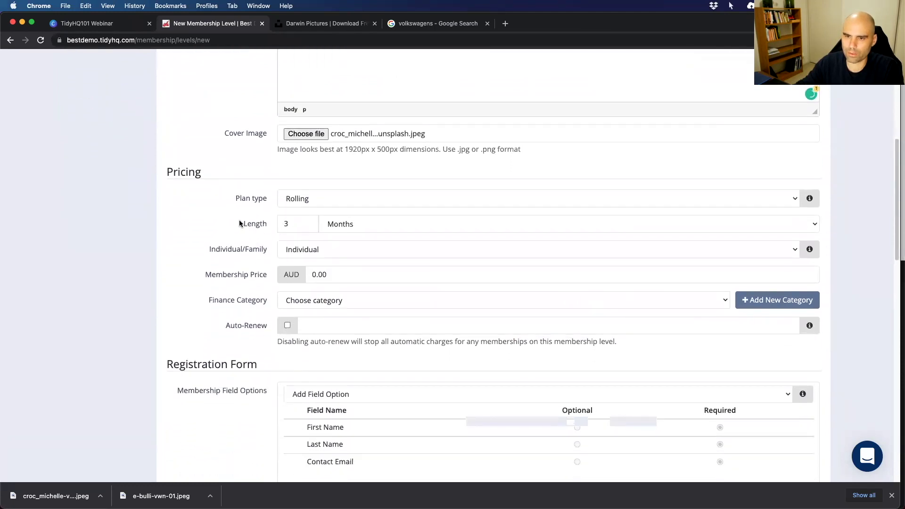
Make the plan Fixed, 12 months long, starting 1 July 2021.
scroll(239, 219, "down", 1)
left_click(333, 186)
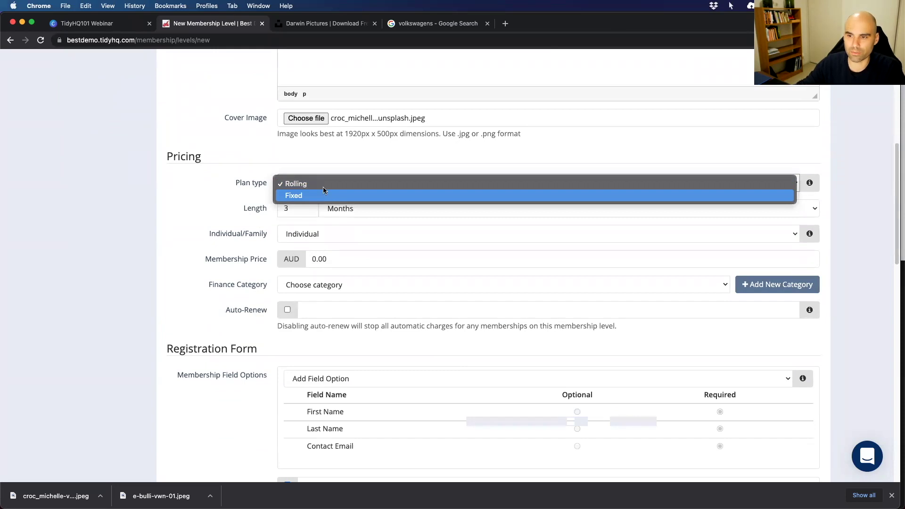
left_click(301, 183)
left_click(298, 209)
type("12")
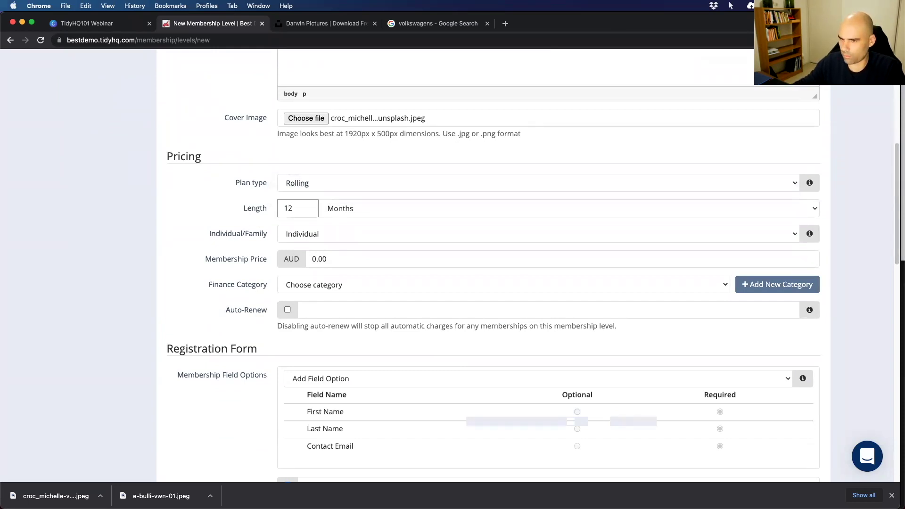
left_click(311, 258)
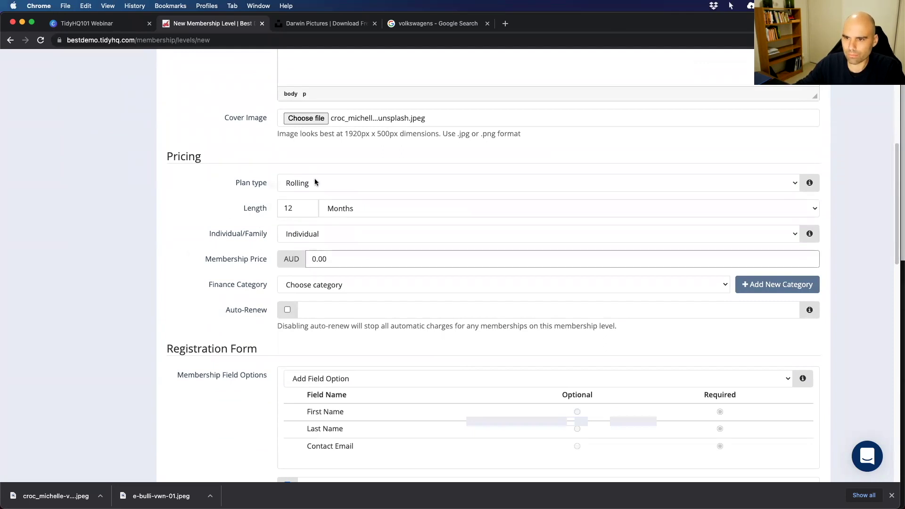
left_click(320, 184)
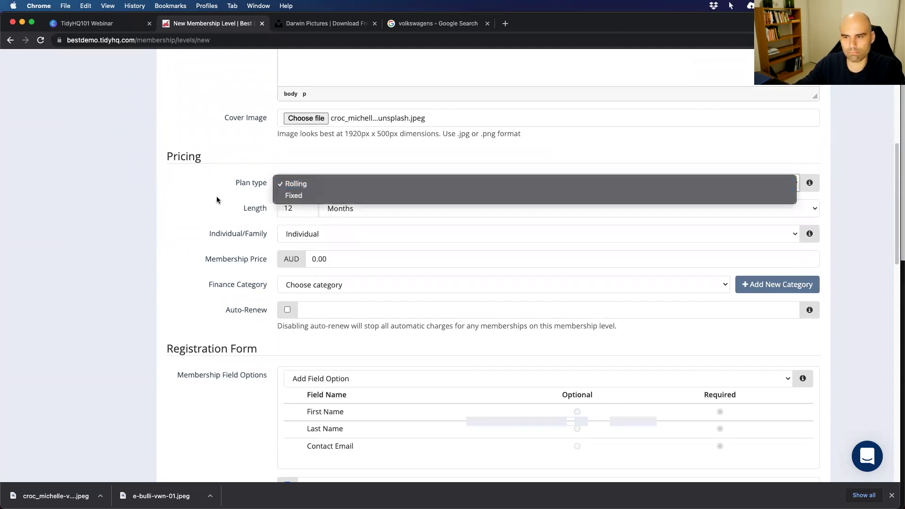
left_click(304, 196)
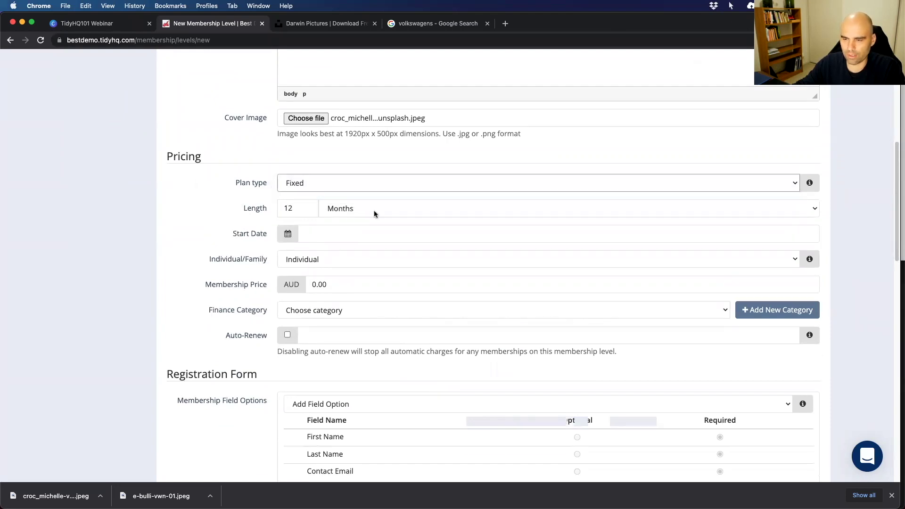
left_click(315, 234)
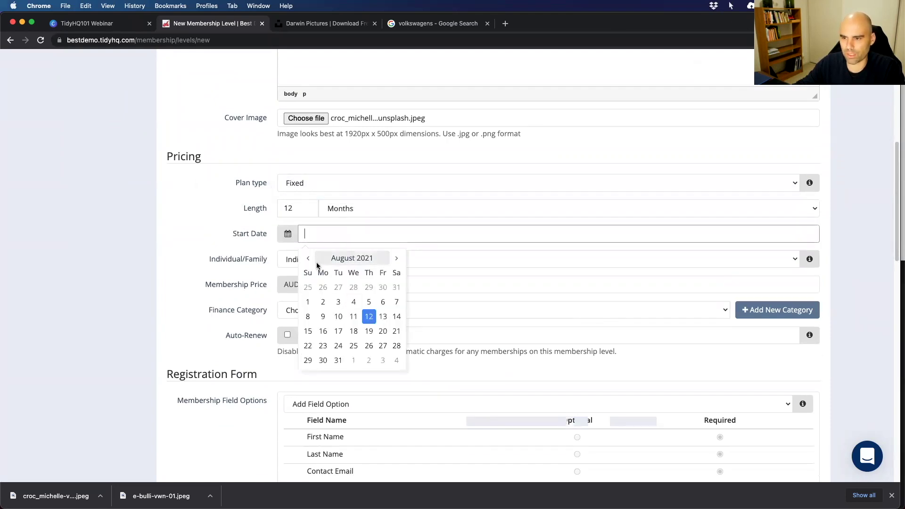
left_click(308, 257)
left_click(369, 287)
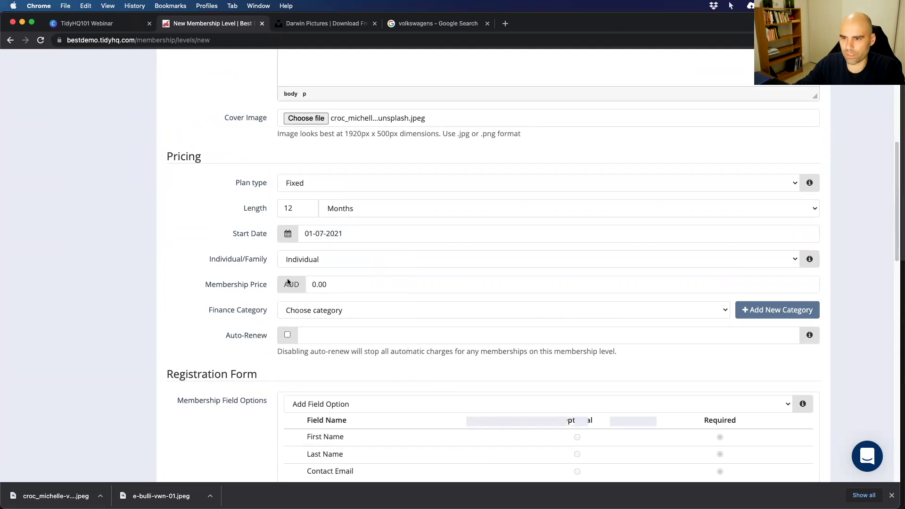
Set the membership price to AUD 0.
left_click(330, 283)
triple_click(345, 282)
type("200")
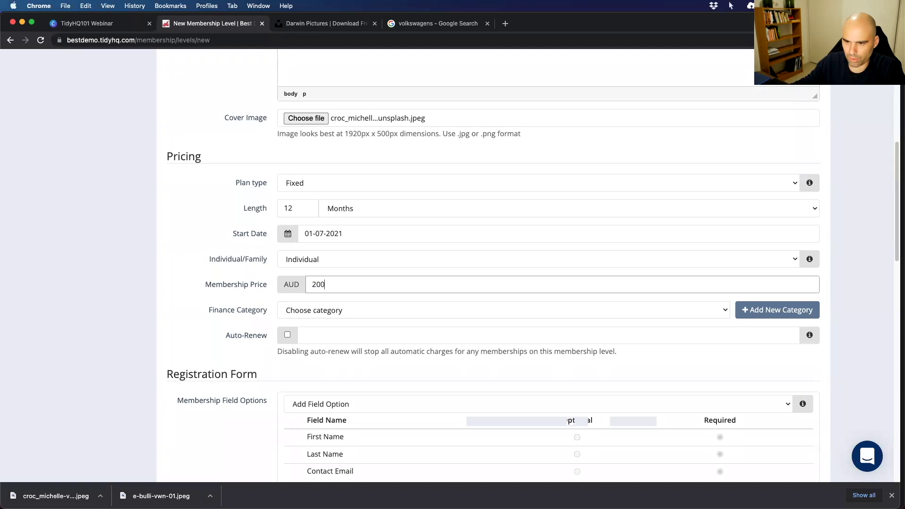
left_click(334, 296)
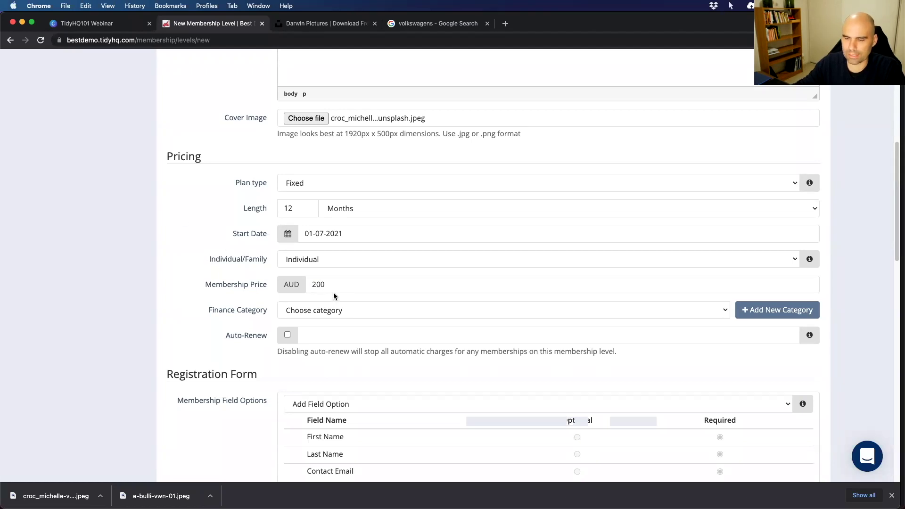
double_click(322, 284)
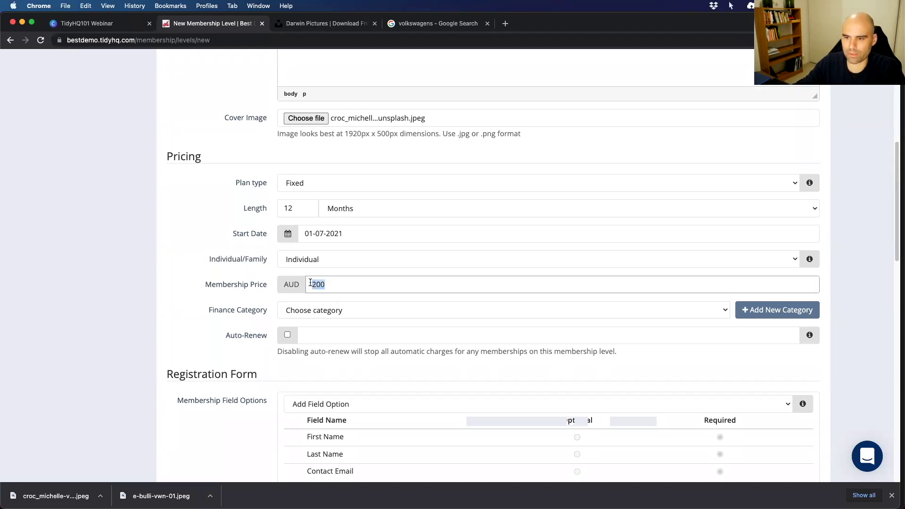
type("0")
left_click(237, 326)
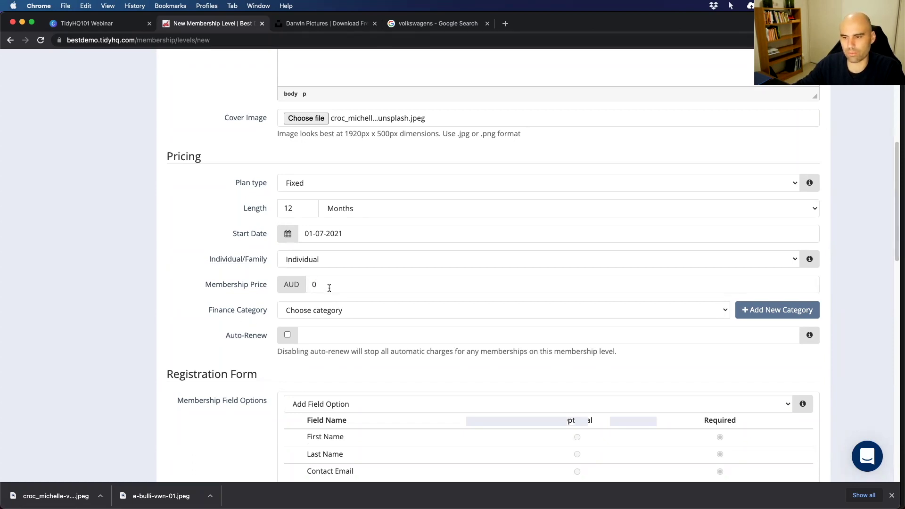
Assign the Membership finance category and enable Auto-Renew for Active Members.
scroll(272, 309, "down", 5)
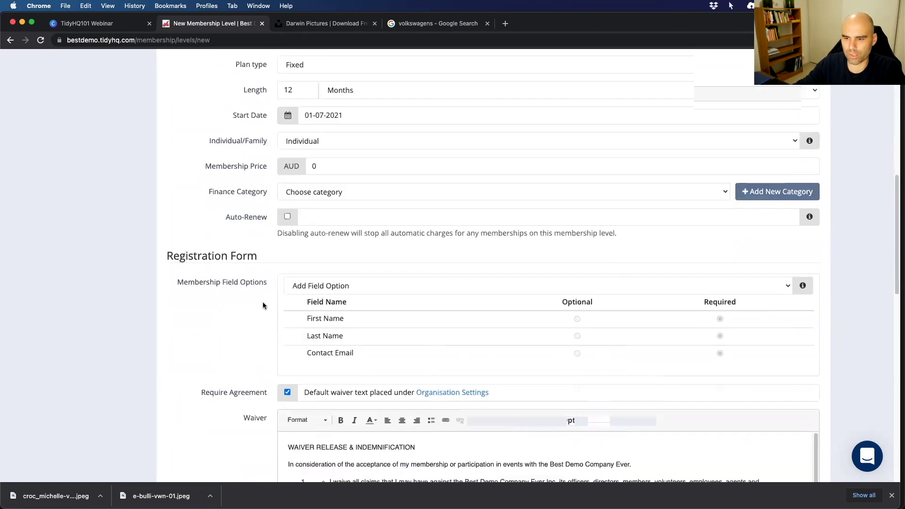
left_click(334, 190)
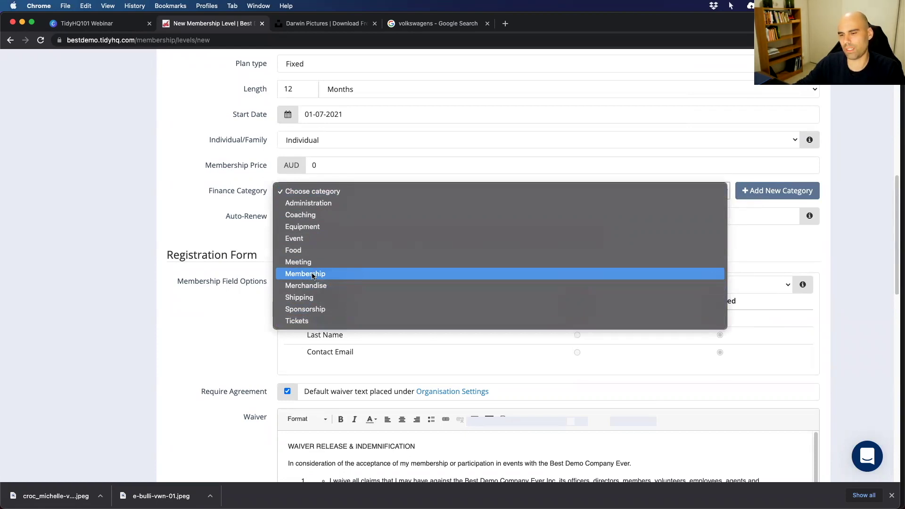
left_click(313, 276)
left_click(289, 216)
scroll(276, 225, "up", 3)
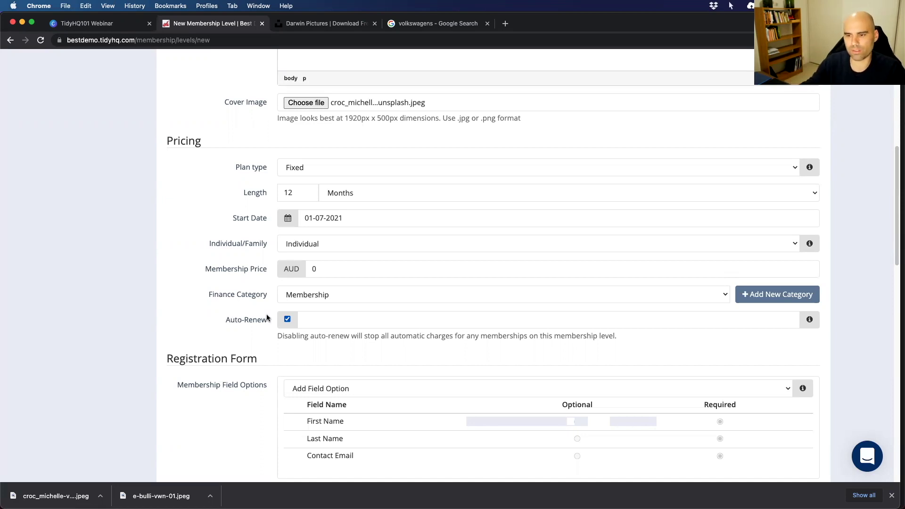
left_click(330, 268)
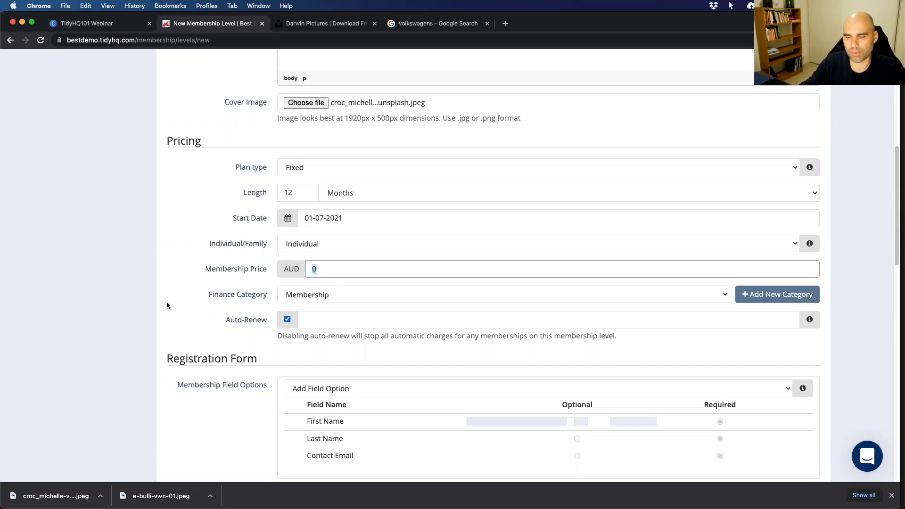
left_click(178, 315)
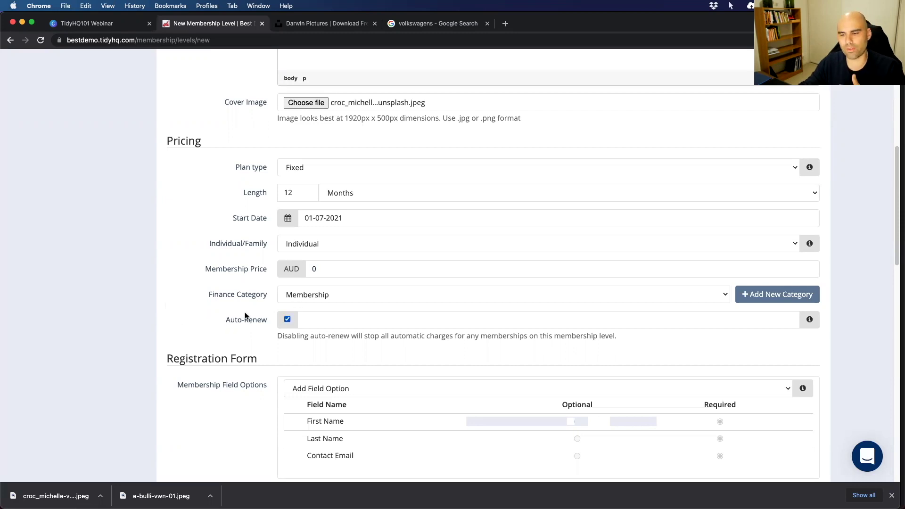
scroll(258, 311, "down", 2)
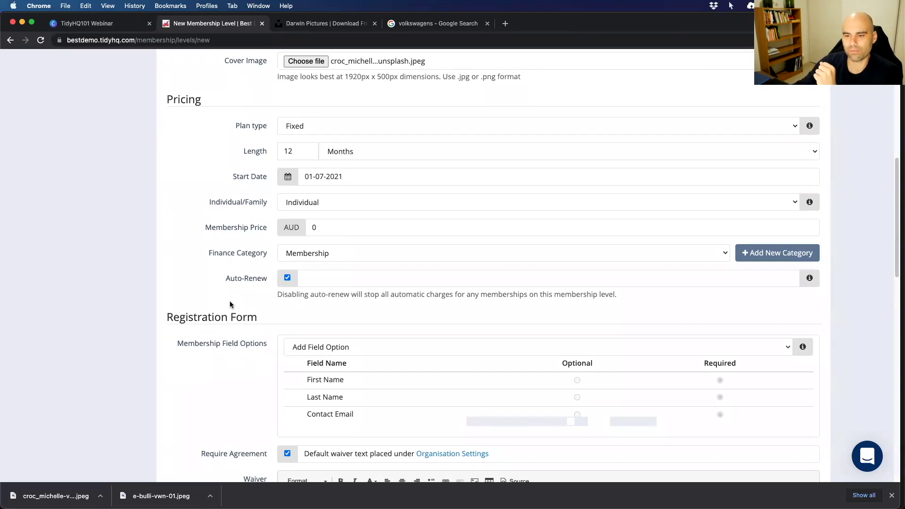
scroll(230, 304, "down", 3)
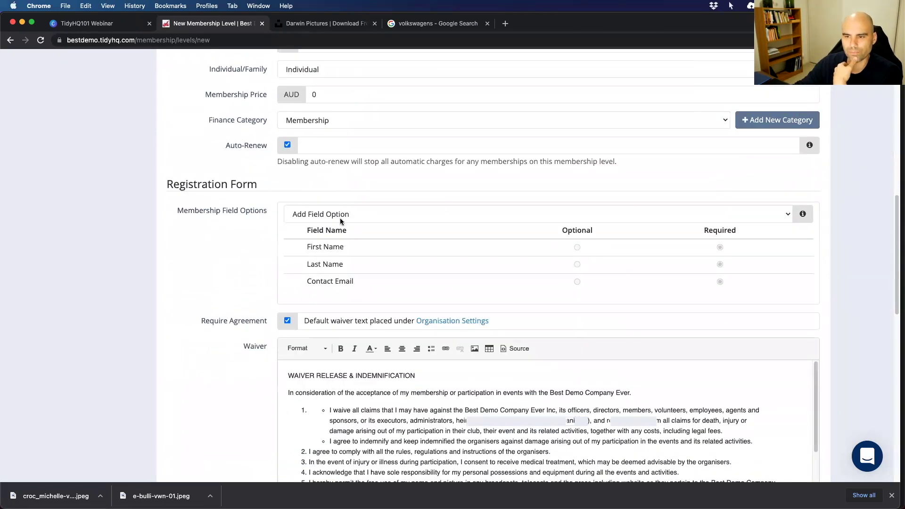
Add Emergency contact number, Emergency contact person and Occupation fields to registration.
left_click(341, 217)
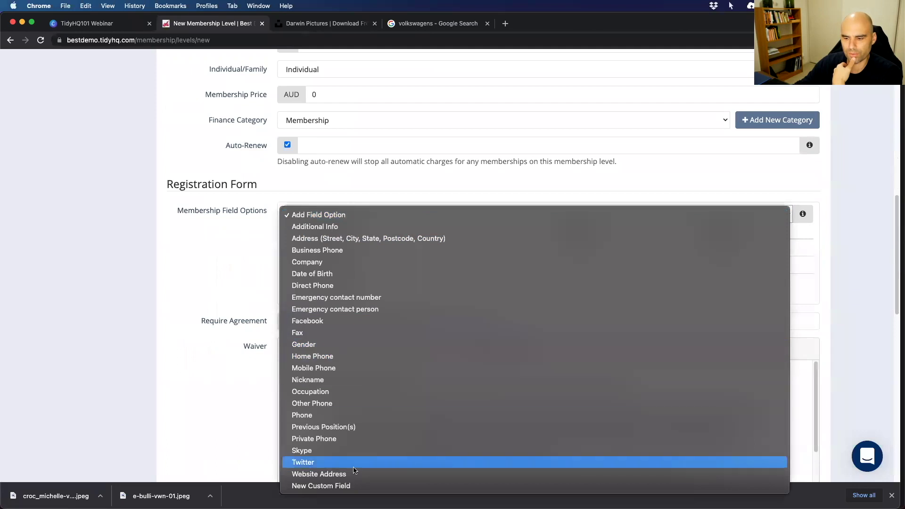
left_click(338, 295)
left_click(349, 213)
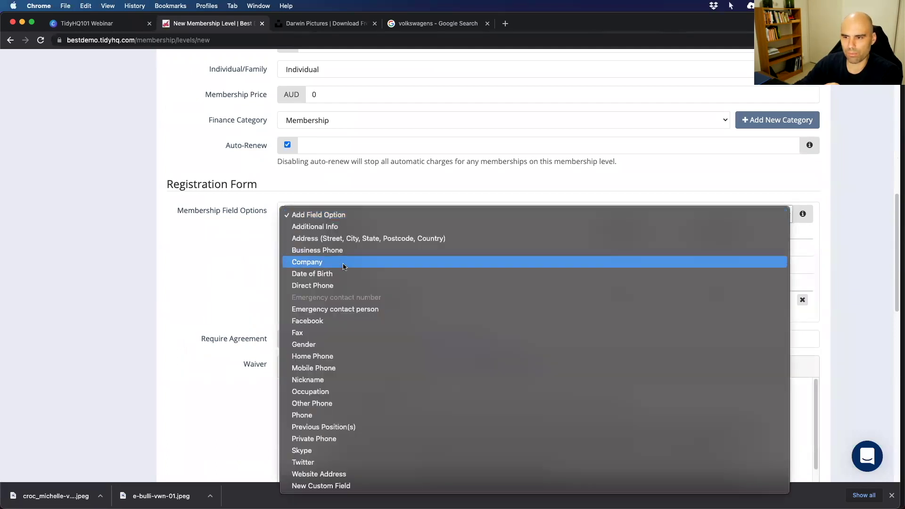
left_click(345, 309)
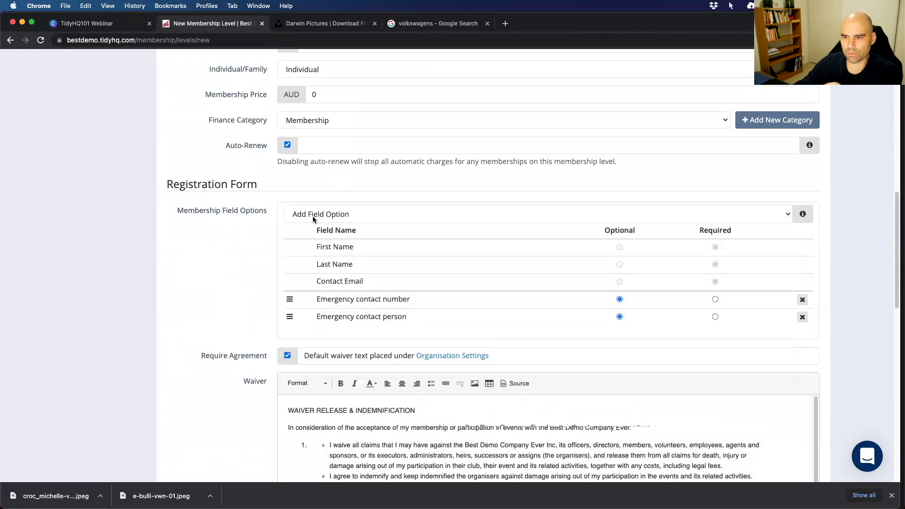
left_click(312, 214)
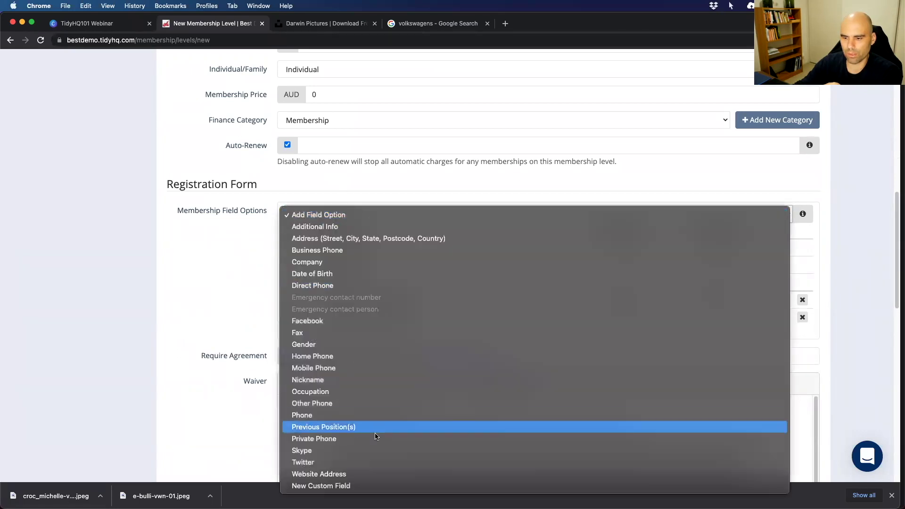
left_click(324, 391)
Create a public single-line custom field 'WWCC Number' with Working with Children Check helper text.
left_click(366, 217)
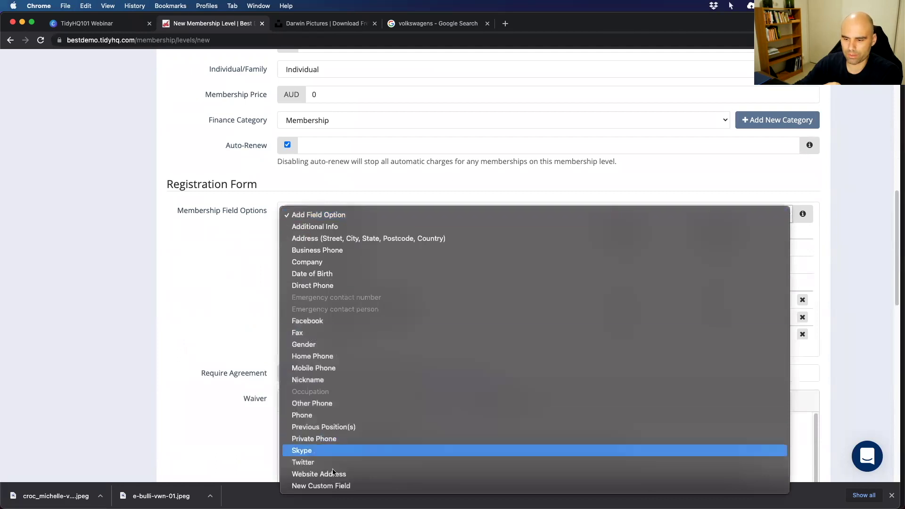
left_click(326, 485)
left_click(406, 113)
type("WWCC")
key("Tab")
type("Wi")
type("orking with Chil")
type("dren Check")
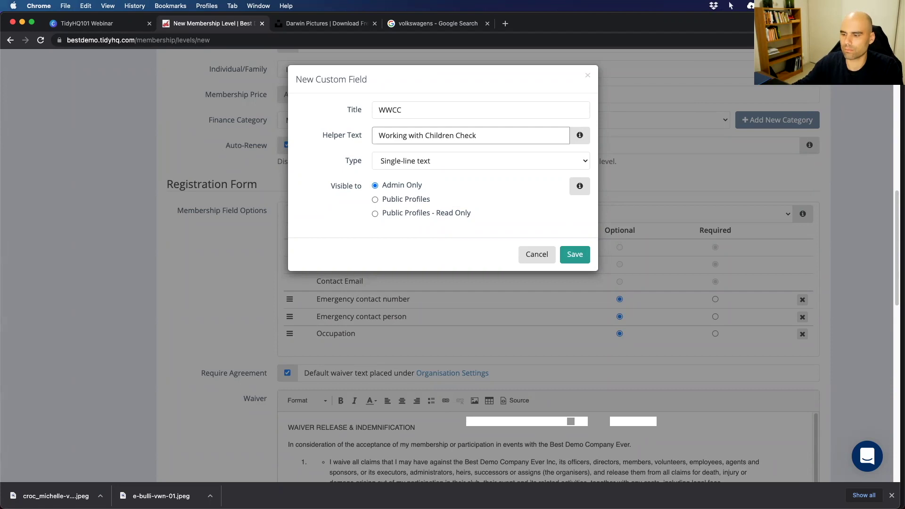
type(" Number?")
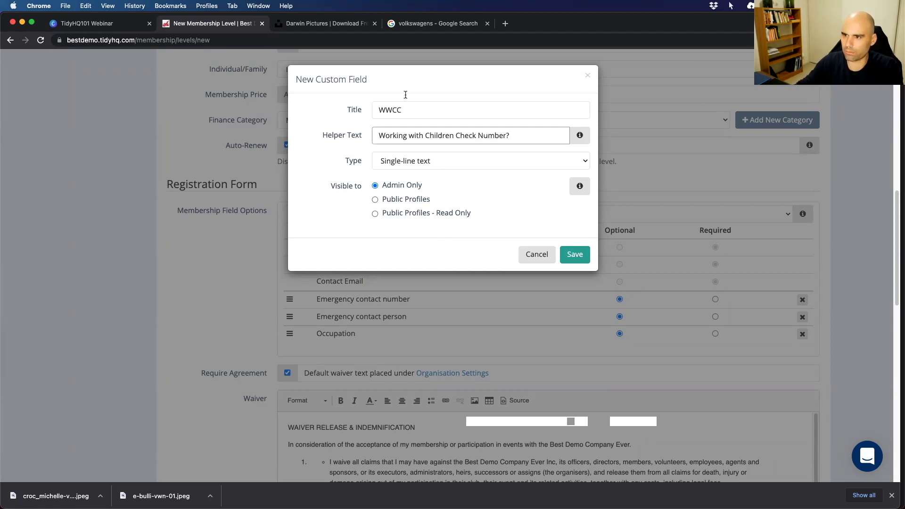
left_click(416, 108)
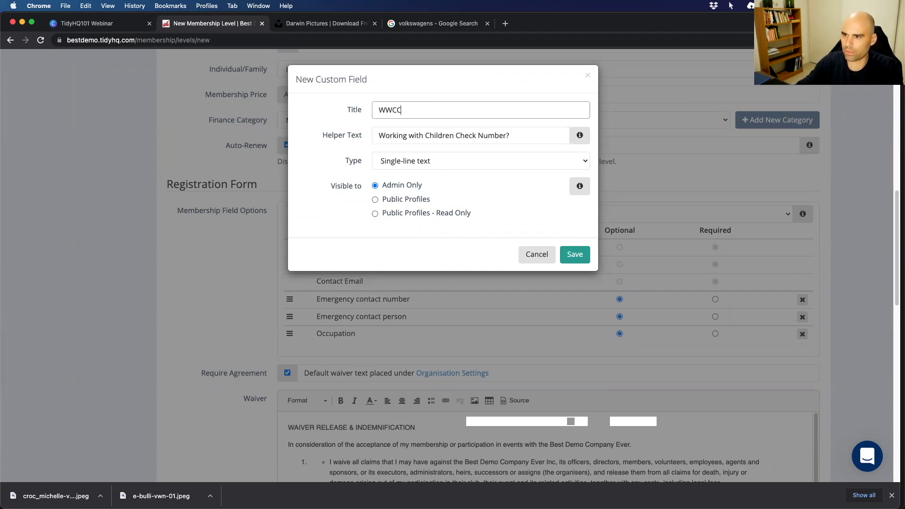
type("Number")
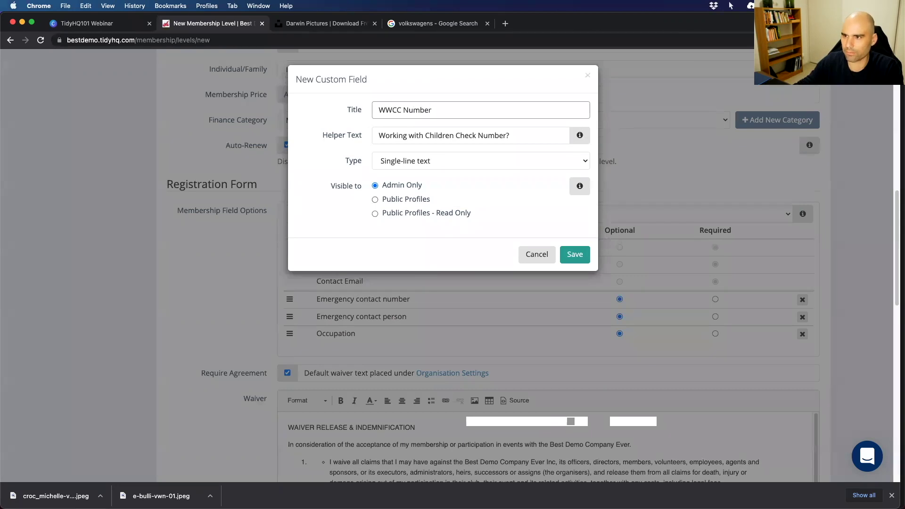
left_click(408, 203)
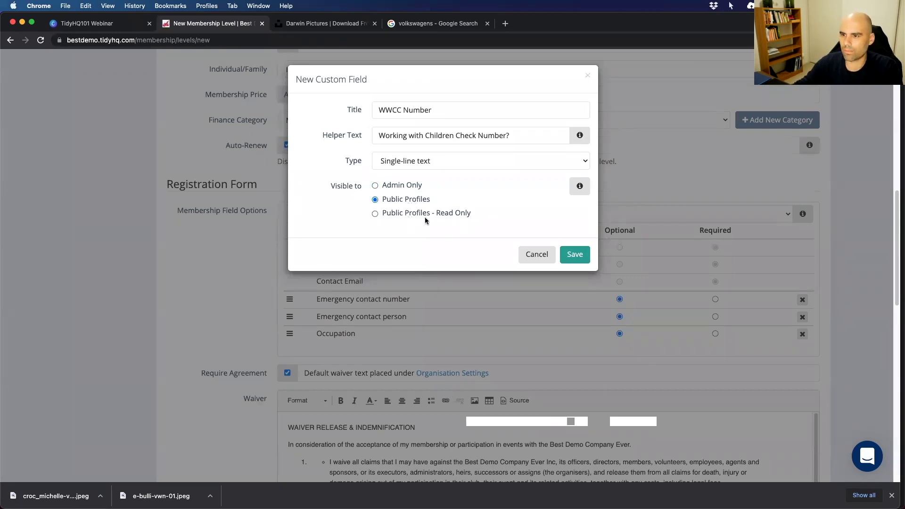
left_click(414, 160)
left_click(413, 162)
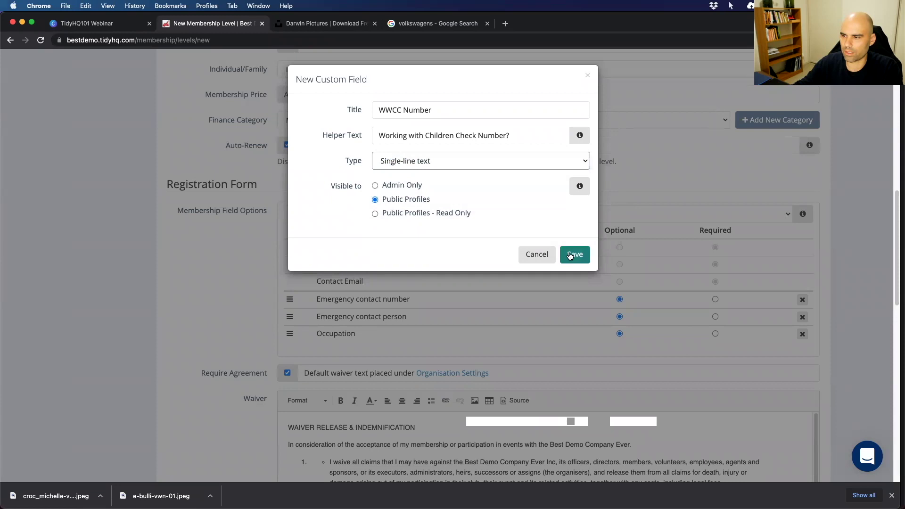
key("Return")
Make WWCC Number and both emergency contact fields required, leaving Occupation optional.
scroll(725, 308, "down", 3)
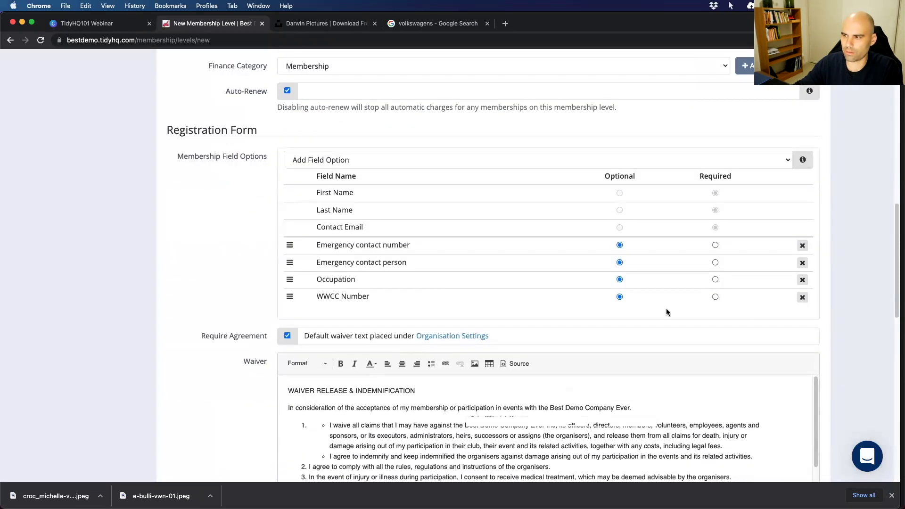
left_click(715, 296)
left_click(715, 279)
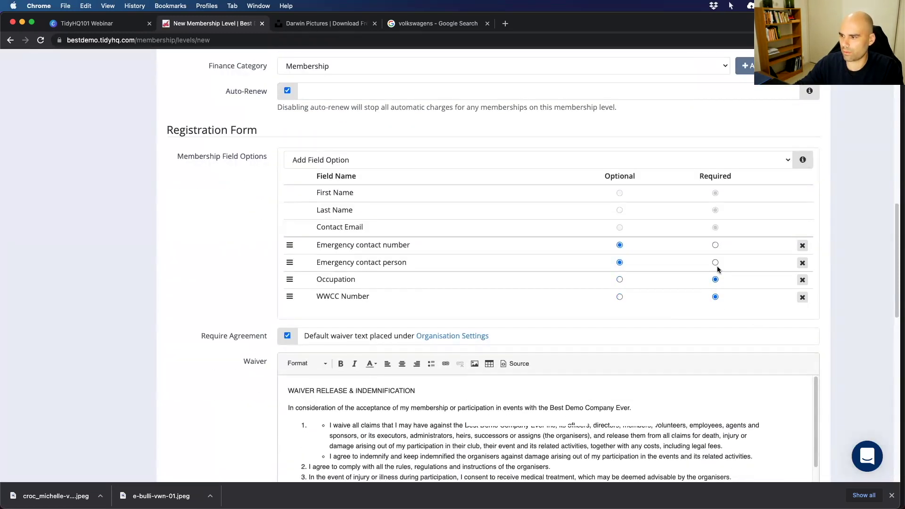
left_click(715, 263)
left_click(715, 245)
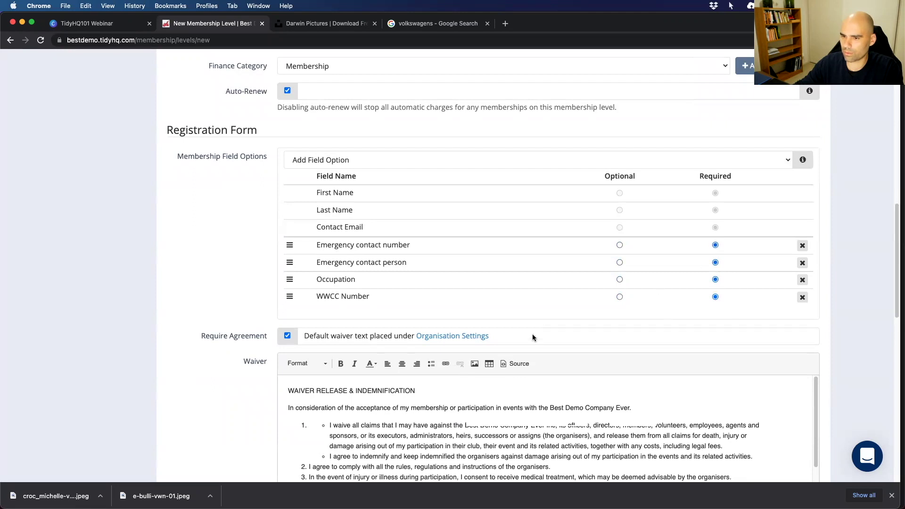
left_click(619, 280)
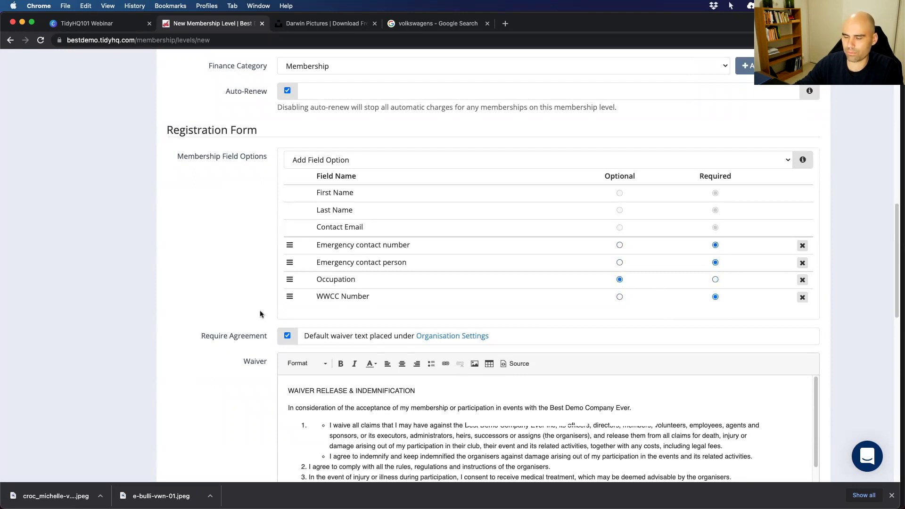
scroll(266, 297, "down", 3)
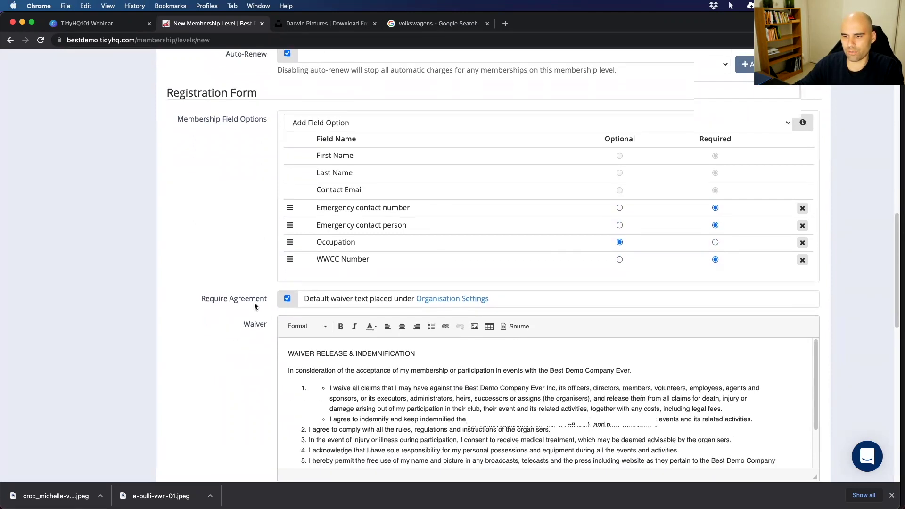
scroll(247, 336, "down", 1)
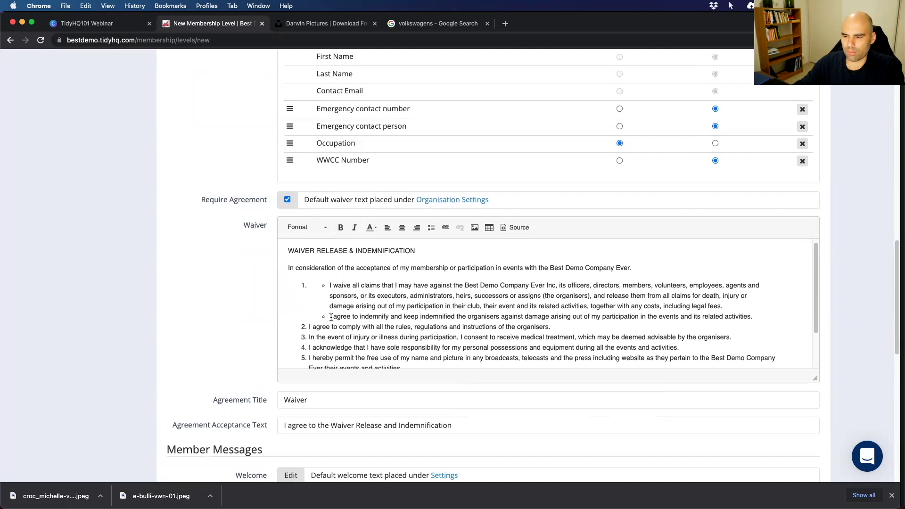
scroll(324, 312, "down", 2)
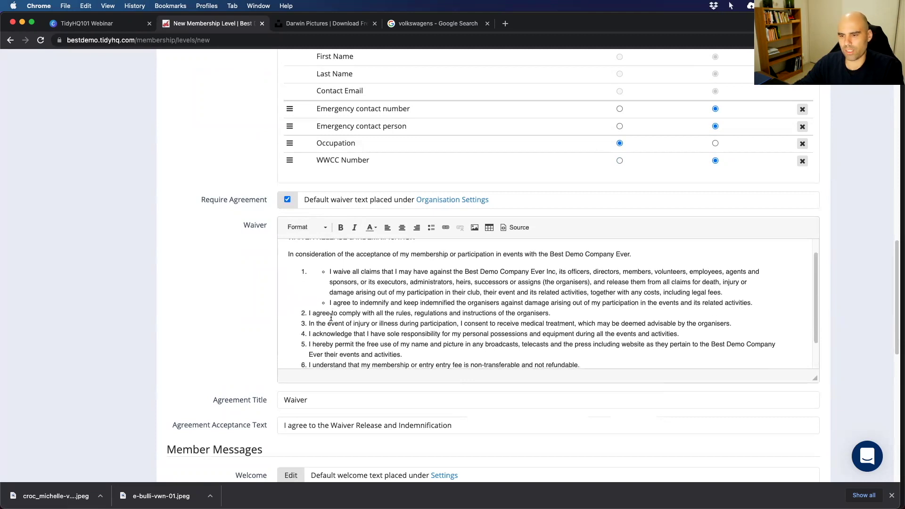
double_click(291, 399)
type("Terms")
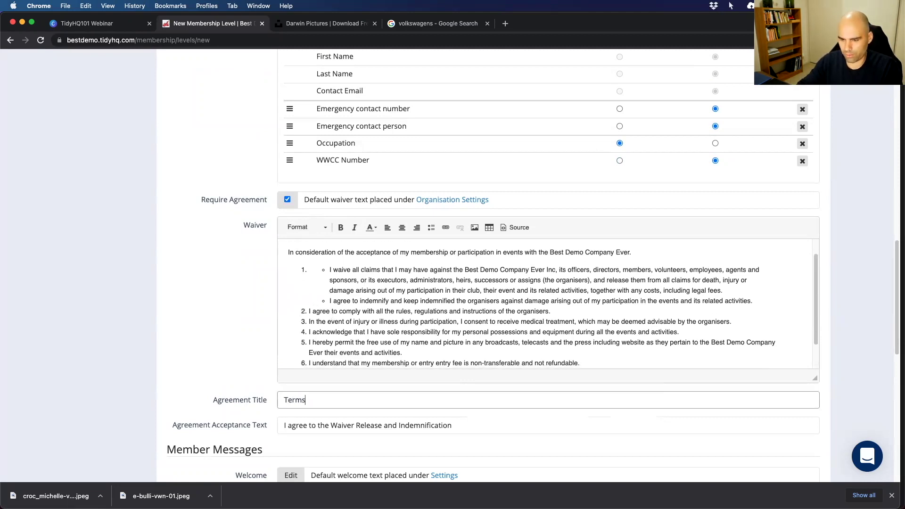
key("super+a")
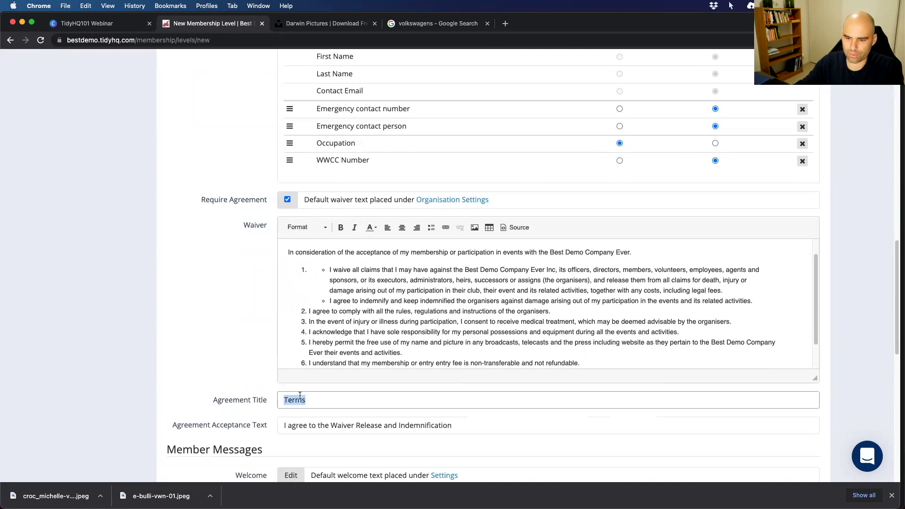
scroll(299, 396, "down", 3)
left_click(303, 345)
left_click_drag(313, 343, 273, 344)
type("Waiver")
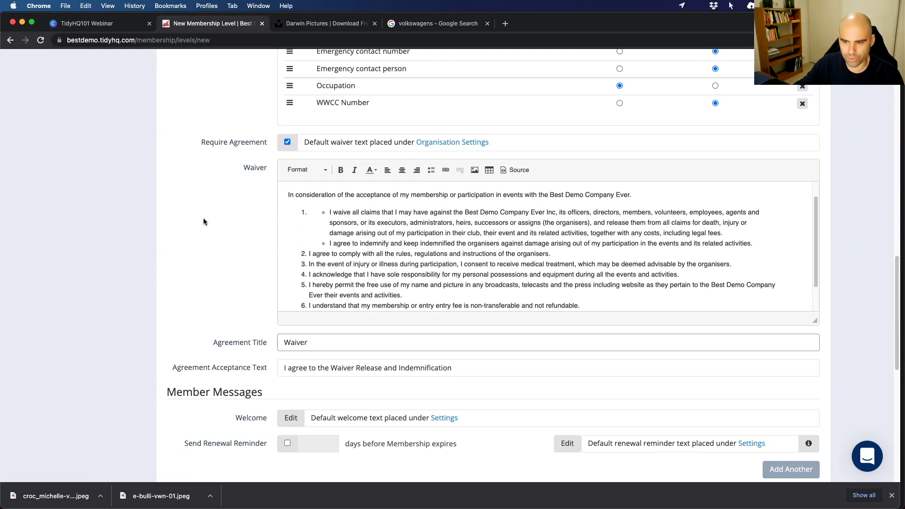
scroll(211, 221, "down", 3)
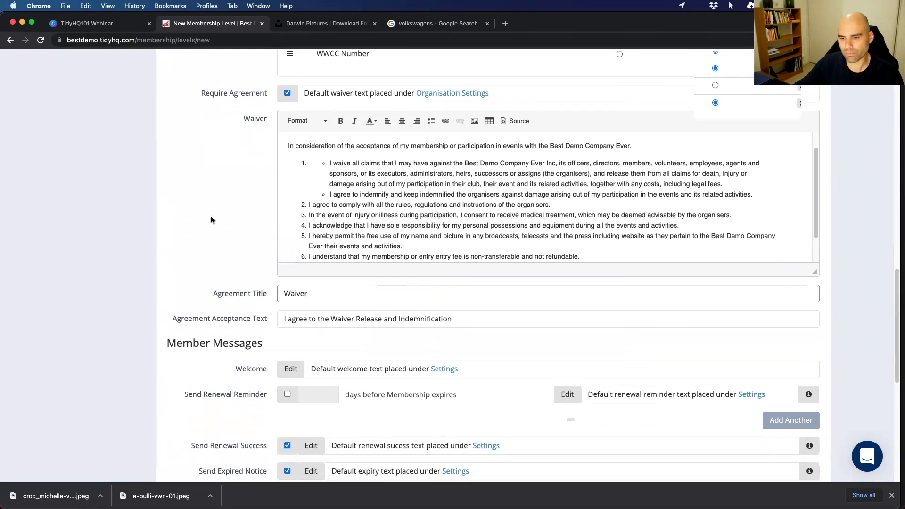
scroll(212, 219, "down", 2)
left_click(286, 270)
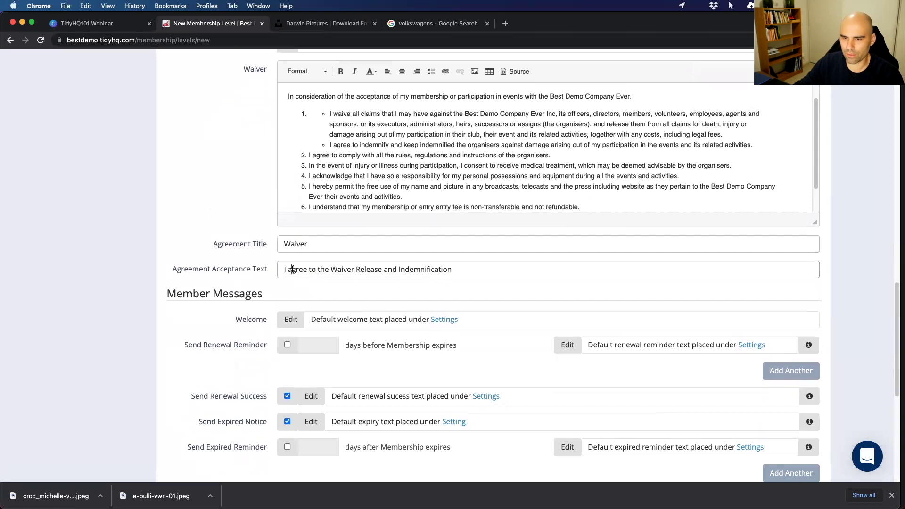
left_click_drag(285, 270, 453, 271)
left_click(382, 267)
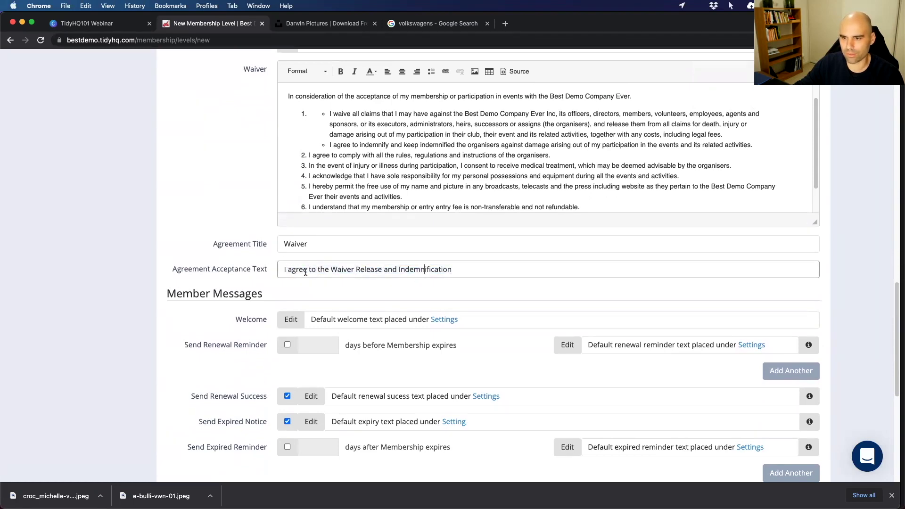
scroll(257, 264, "up", 6)
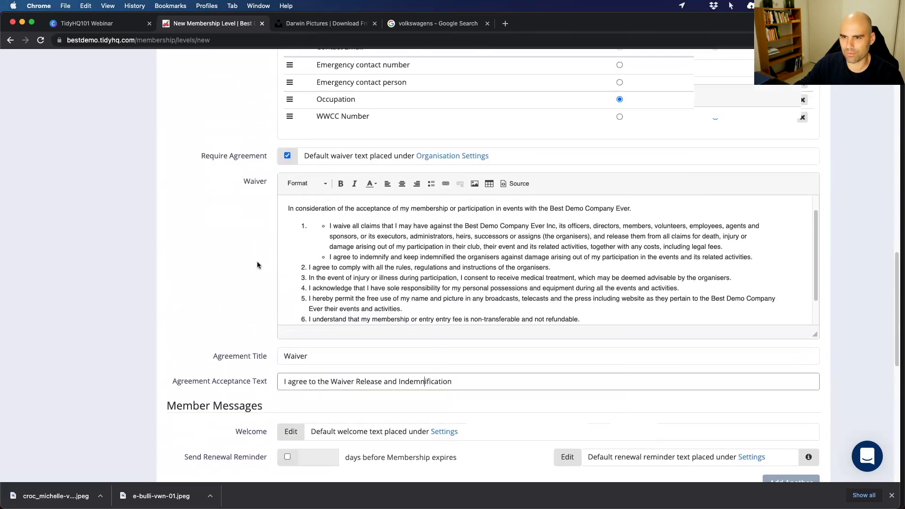
left_click(287, 156)
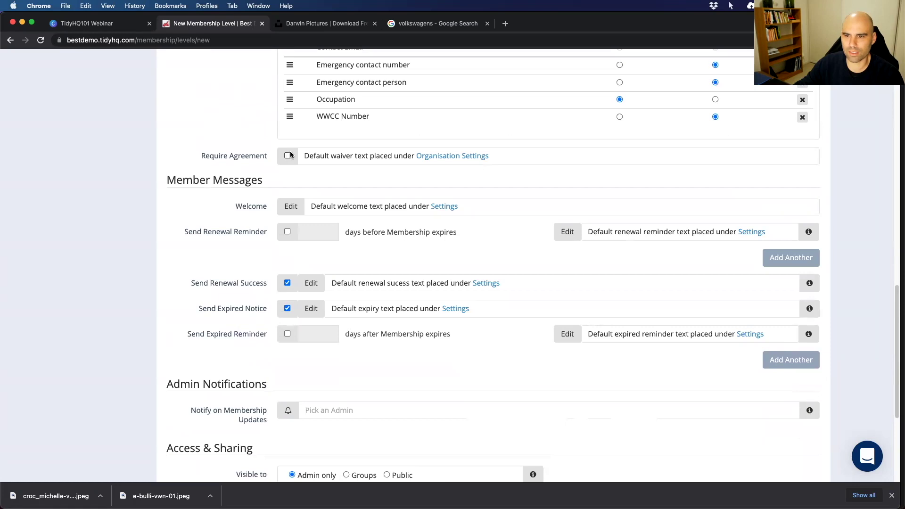
left_click(287, 156)
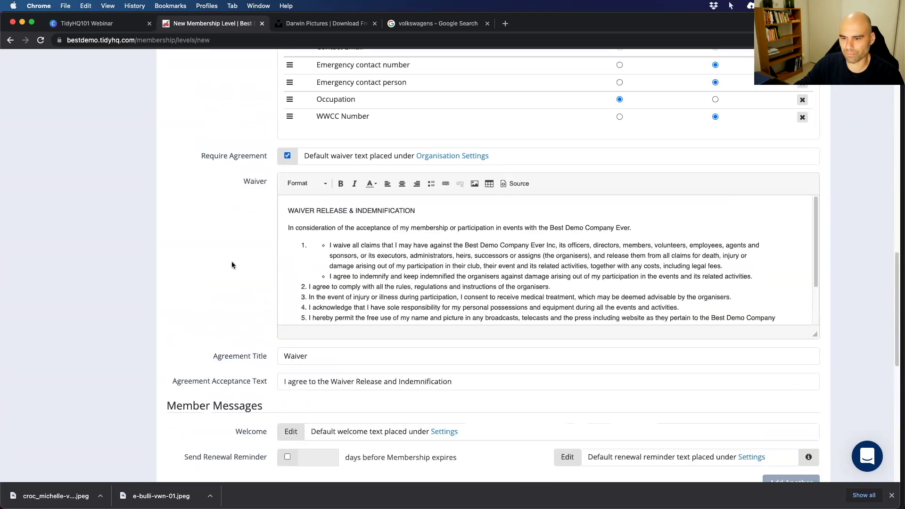
scroll(230, 262, "down", 6)
scroll(233, 254, "up", 5)
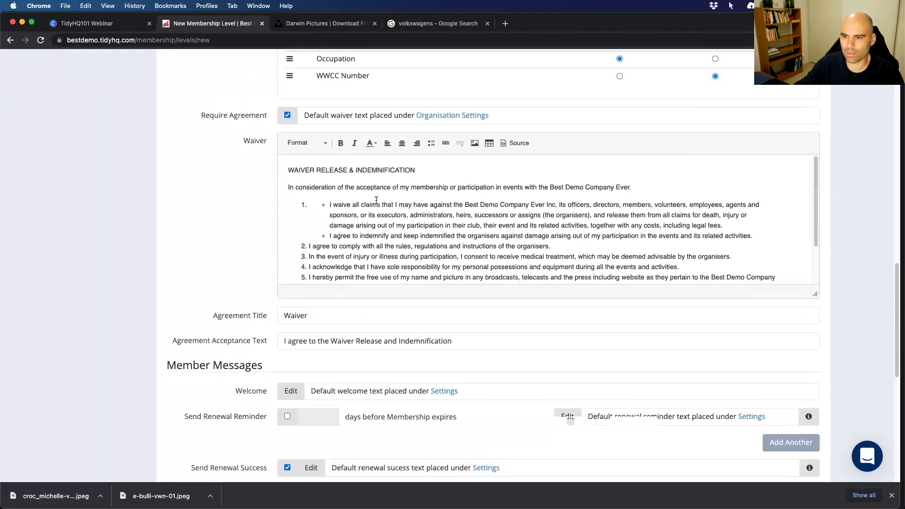
scroll(218, 244, "up", 2)
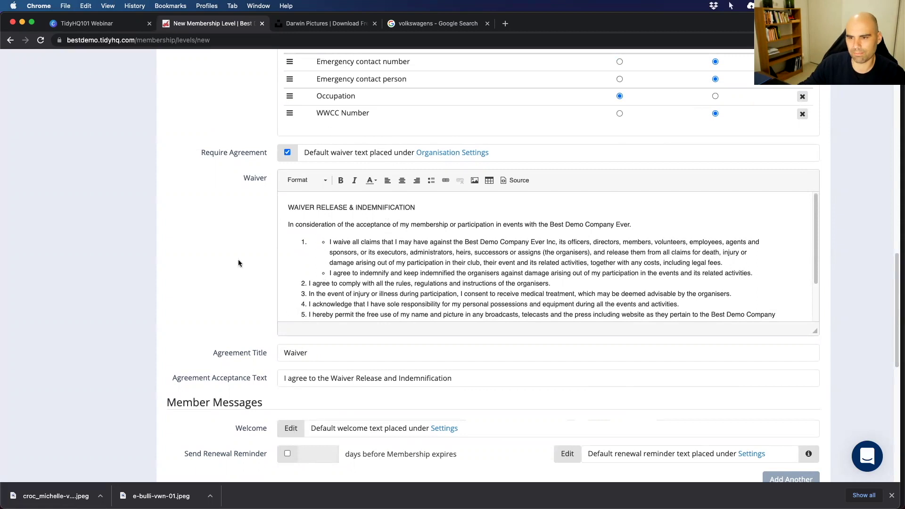
scroll(248, 281, "down", 6)
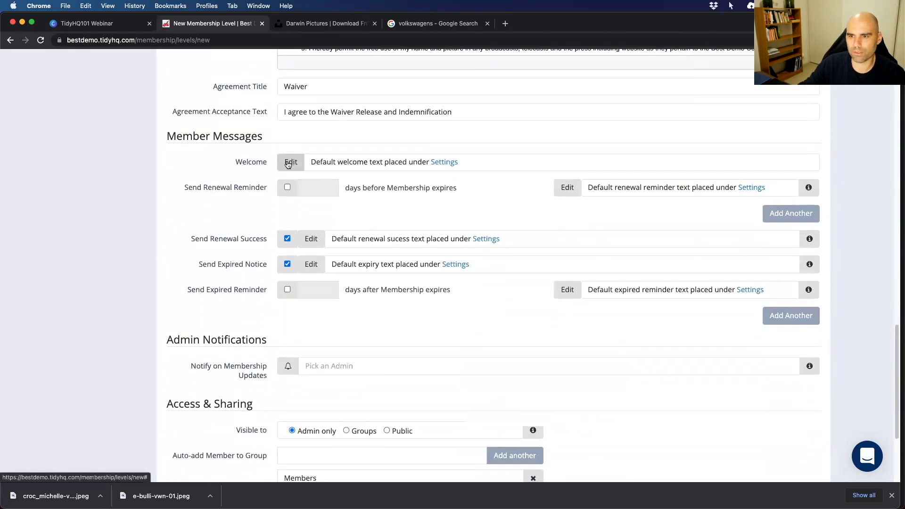
Open the Welcome member message and review its {{first_name}} greeting and merge tags.
left_click(289, 162)
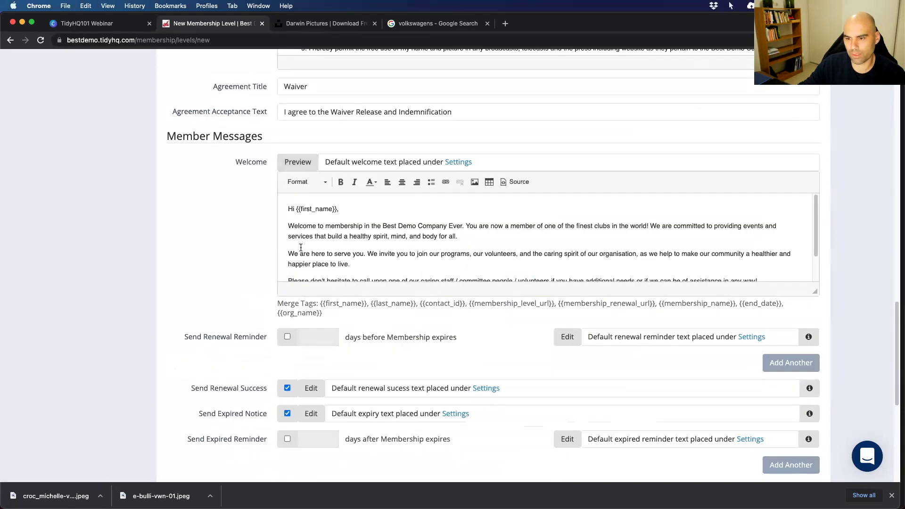
left_click_drag(277, 304, 331, 315)
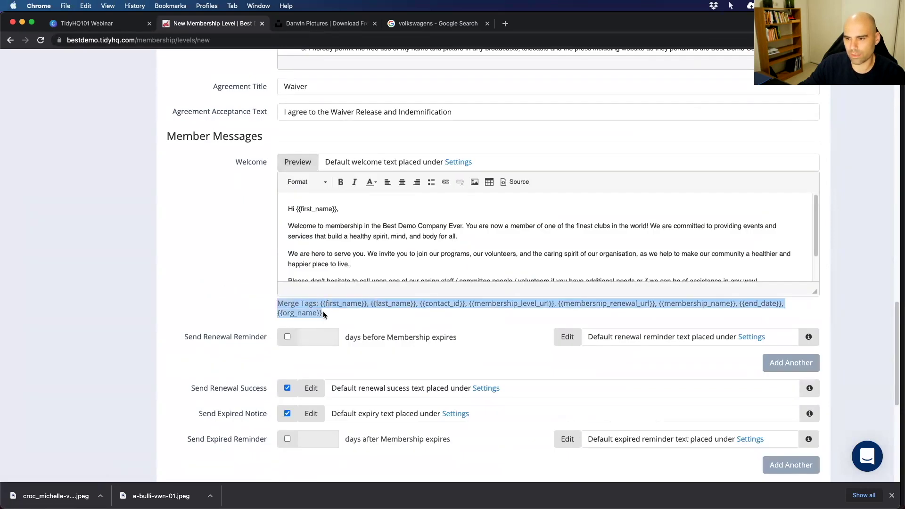
left_click(323, 315)
left_click_drag(295, 211, 338, 209)
left_click(302, 255)
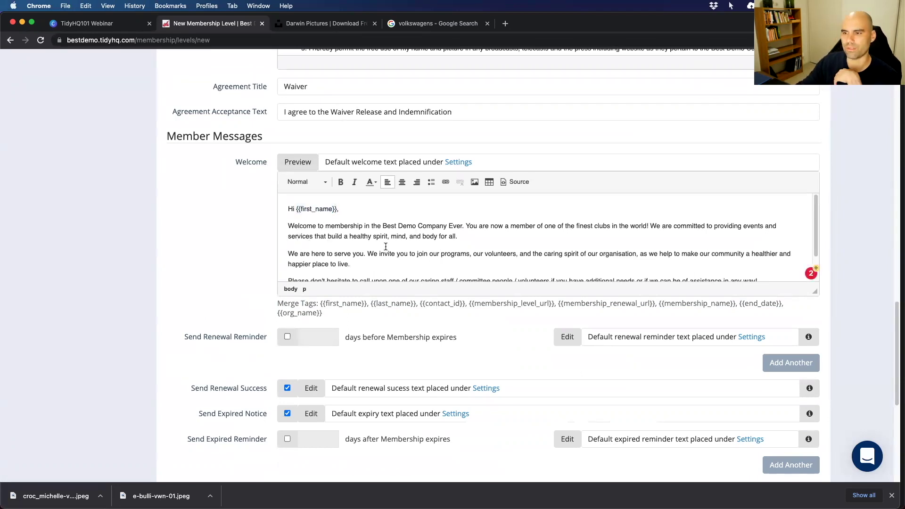
scroll(383, 245, "down", 1)
scroll(384, 245, "down", 1)
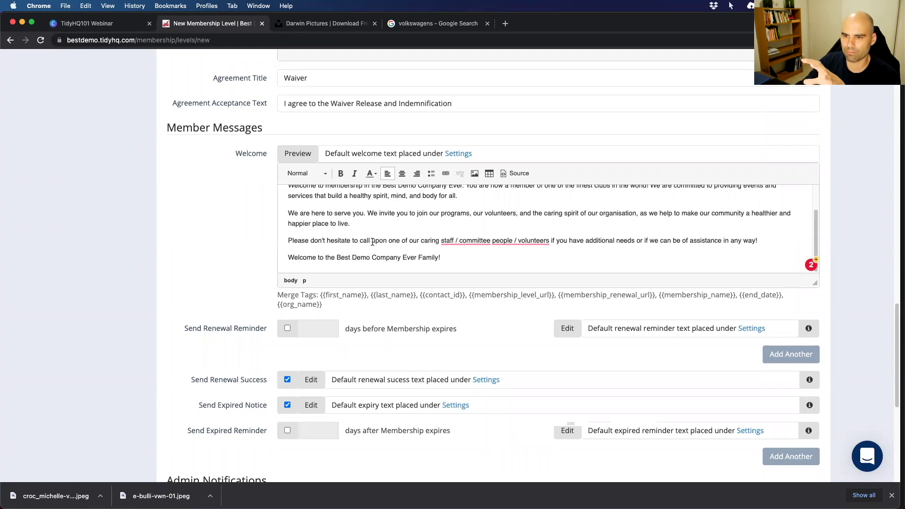
scroll(361, 235, "up", 1)
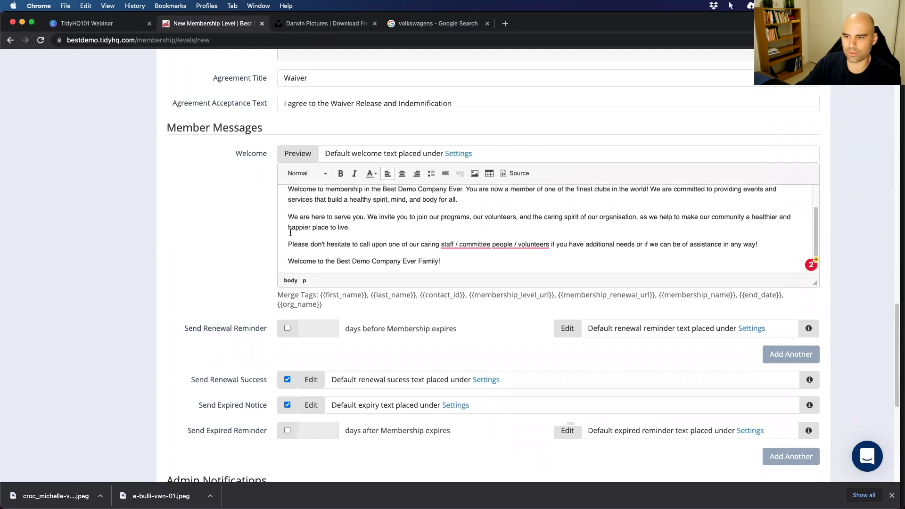
scroll(302, 233, "down", 1)
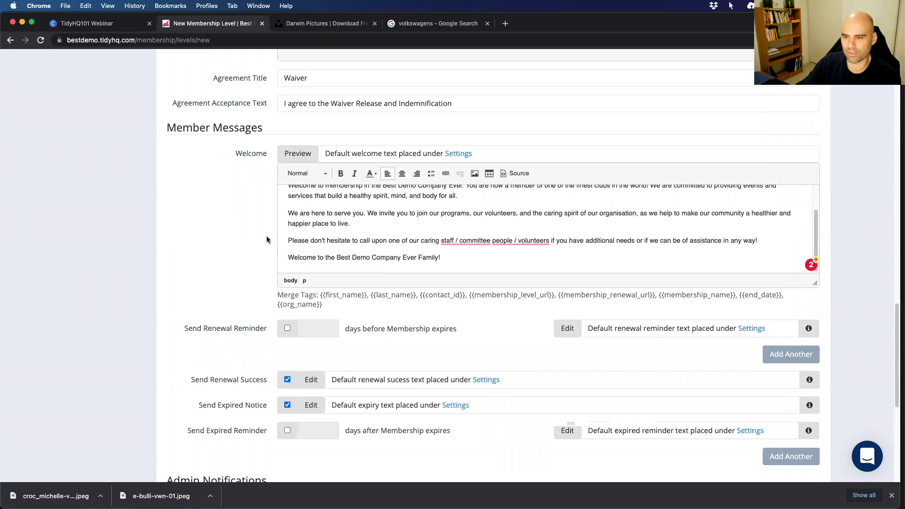
scroll(267, 240, "down", 3)
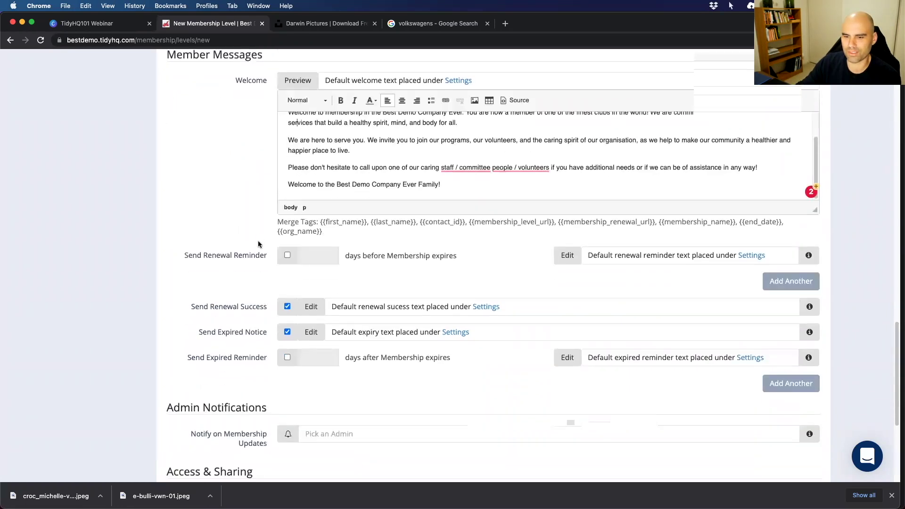
Enable the renewal reminder, sent 25 days before membership expiry.
left_click(287, 255)
left_click(312, 255)
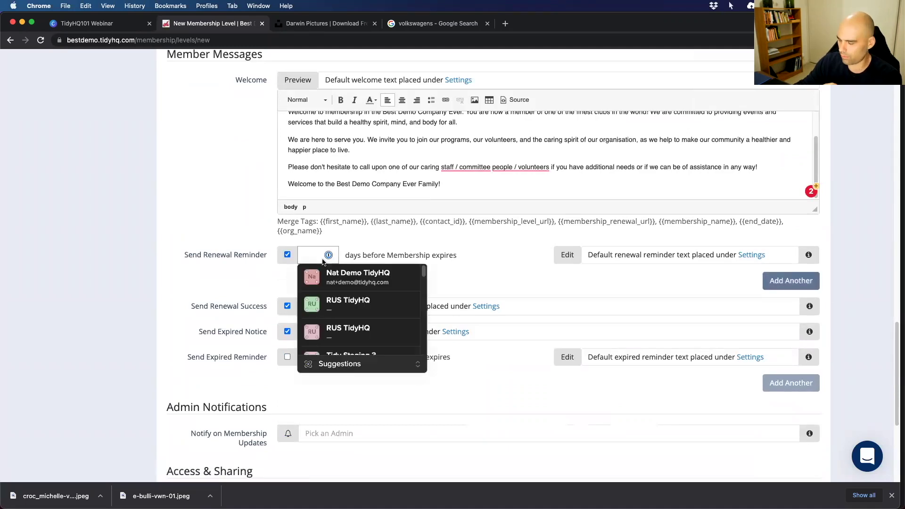
type("25")
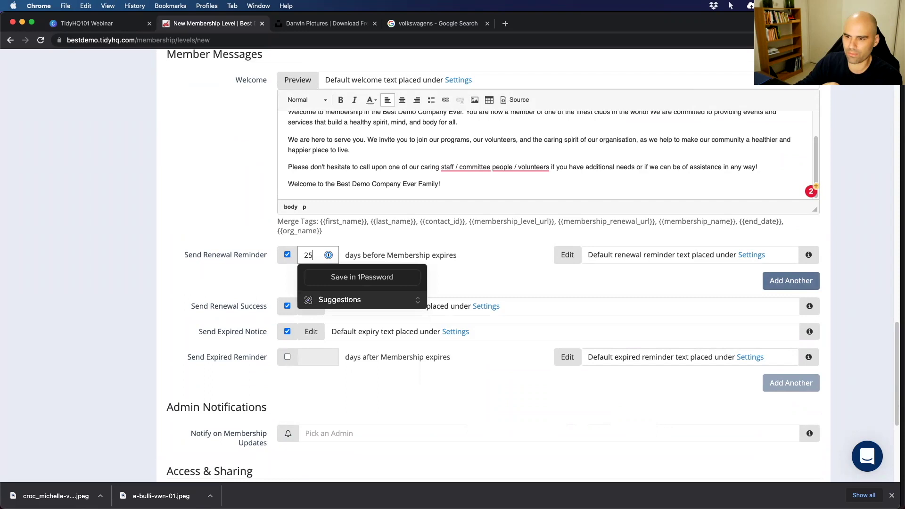
left_click(246, 269)
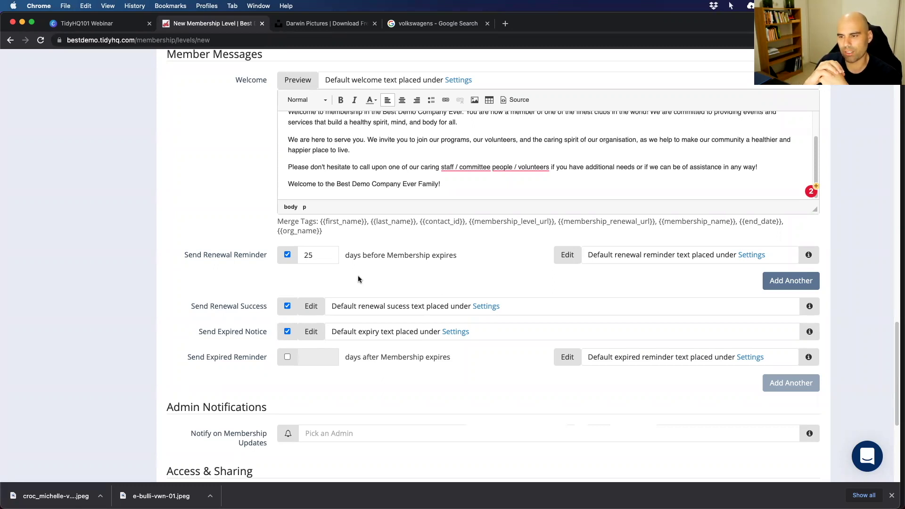
Open the renewal reminder message text for editing.
left_click(563, 255)
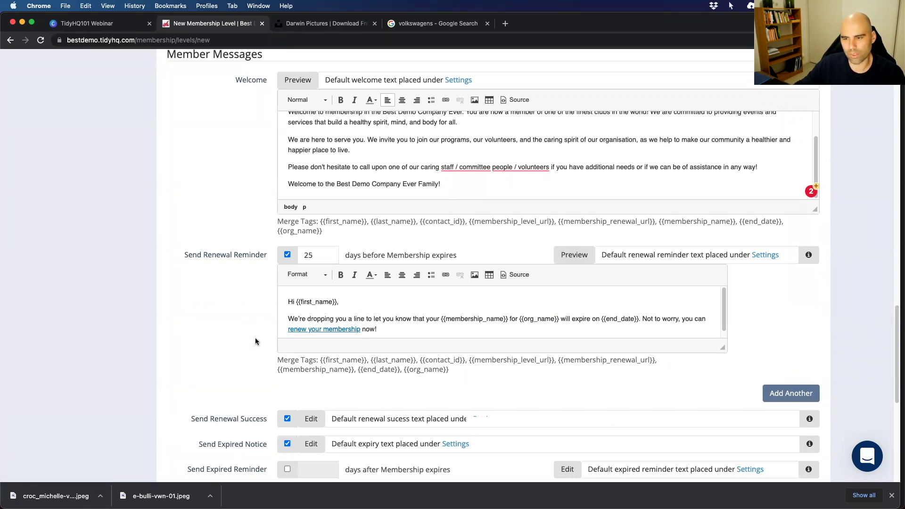
scroll(255, 341, "down", 1)
scroll(431, 238, "down", 3)
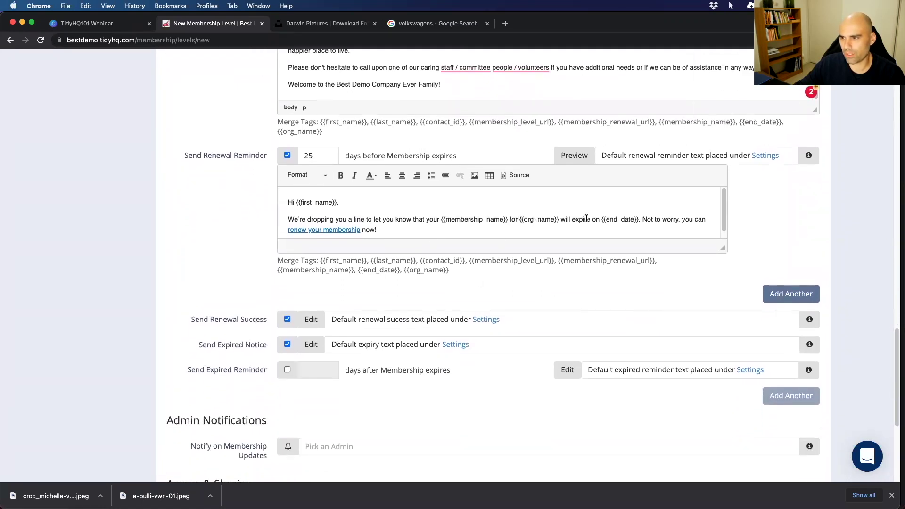
Highlight the {{end_date}} and {{org_name}} merge tags in the renewal reminder text.
left_click_drag(602, 221, 640, 220)
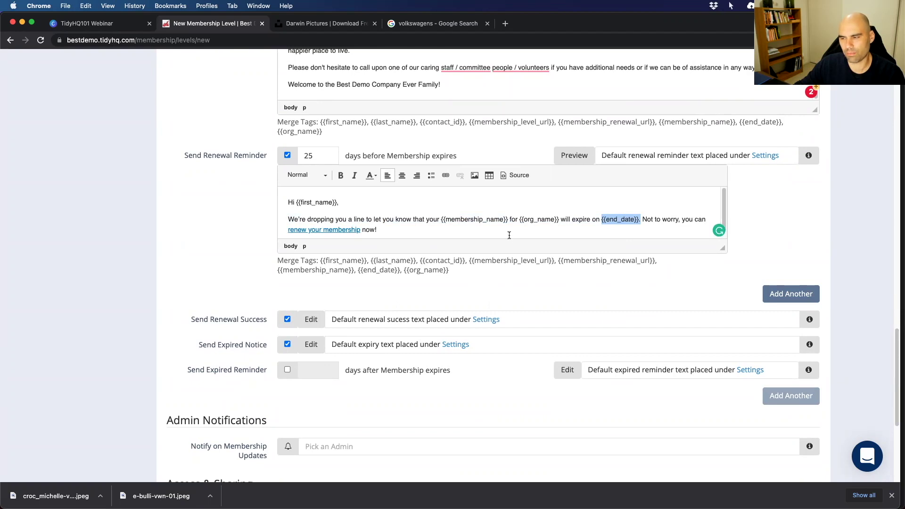
left_click_drag(441, 218, 560, 218)
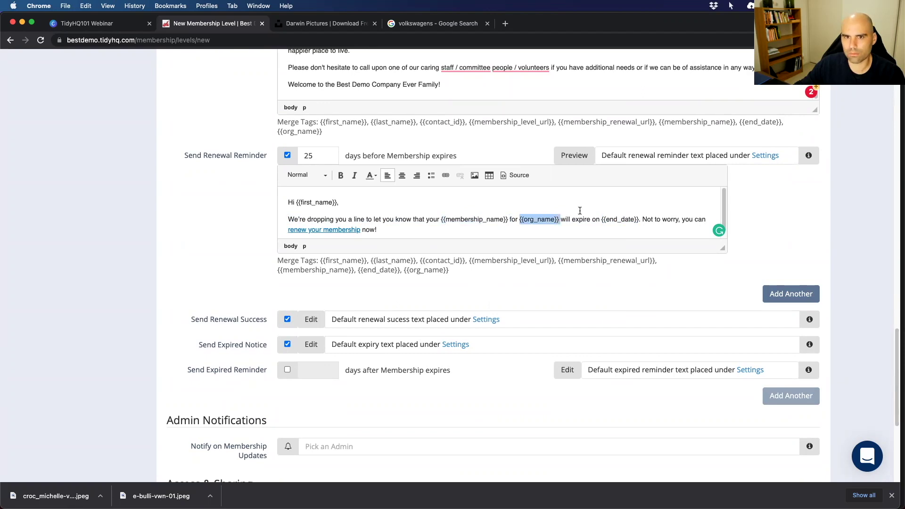
left_click_drag(602, 220, 637, 218)
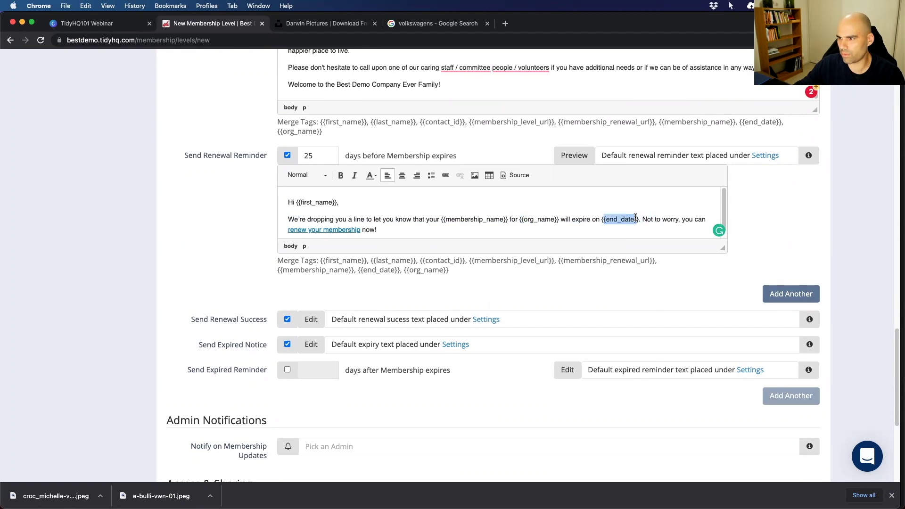
scroll(298, 273, "down", 2)
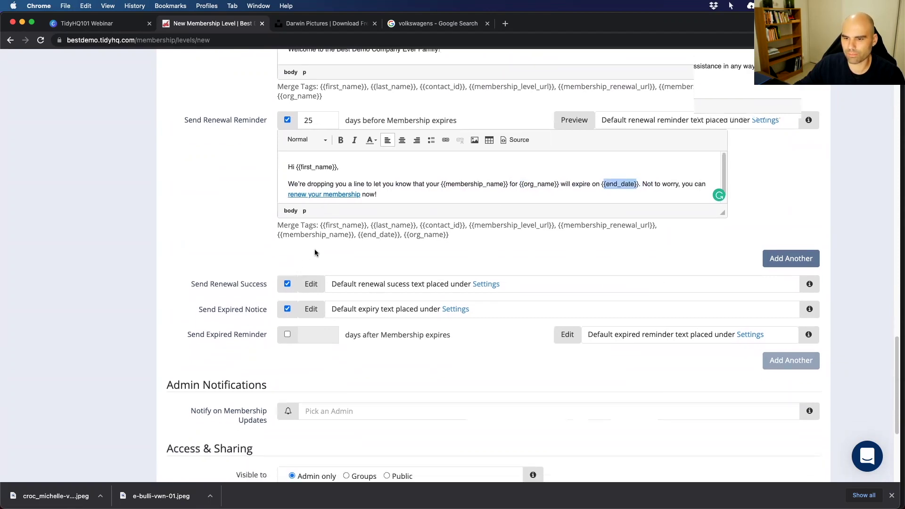
scroll(309, 278, "down", 1)
Open the Renewal Success message for editing.
left_click(311, 278)
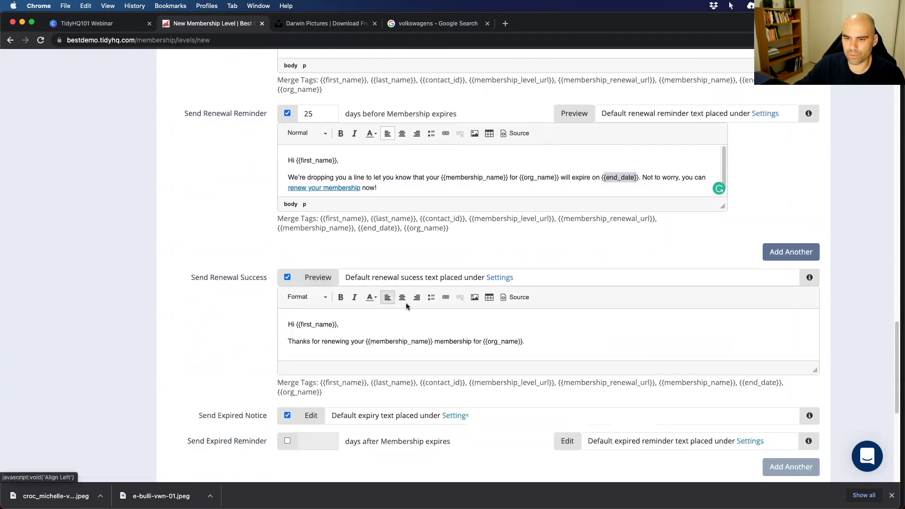
scroll(229, 302, "down", 4)
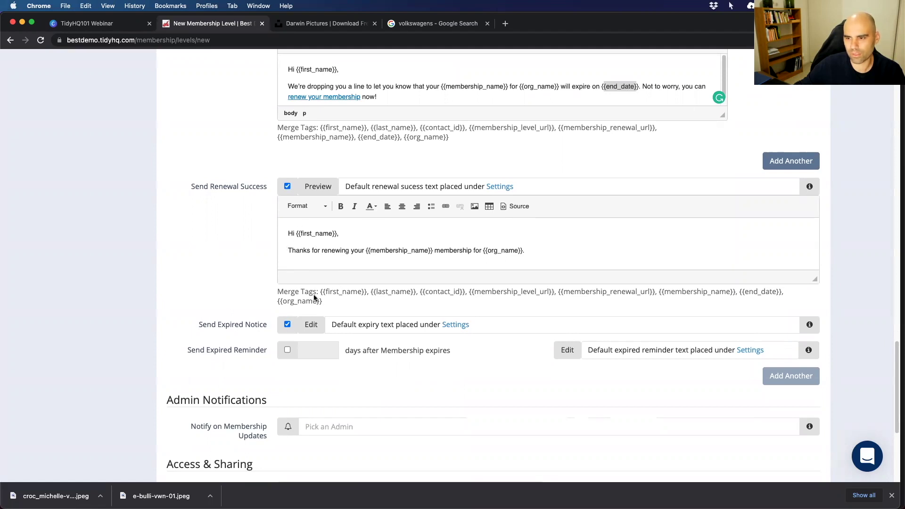
scroll(312, 295, "down", 3)
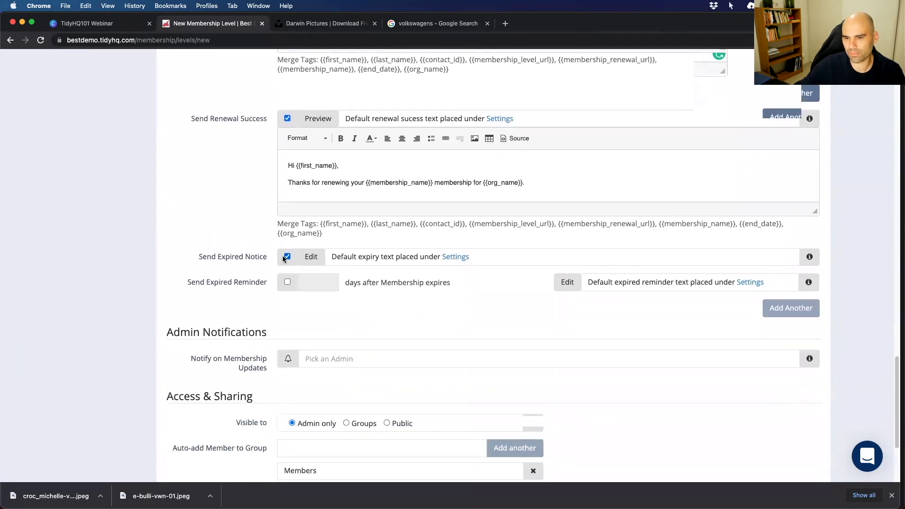
Open the Expired Notice message for editing and return to the renewal reminder.
left_click(312, 257)
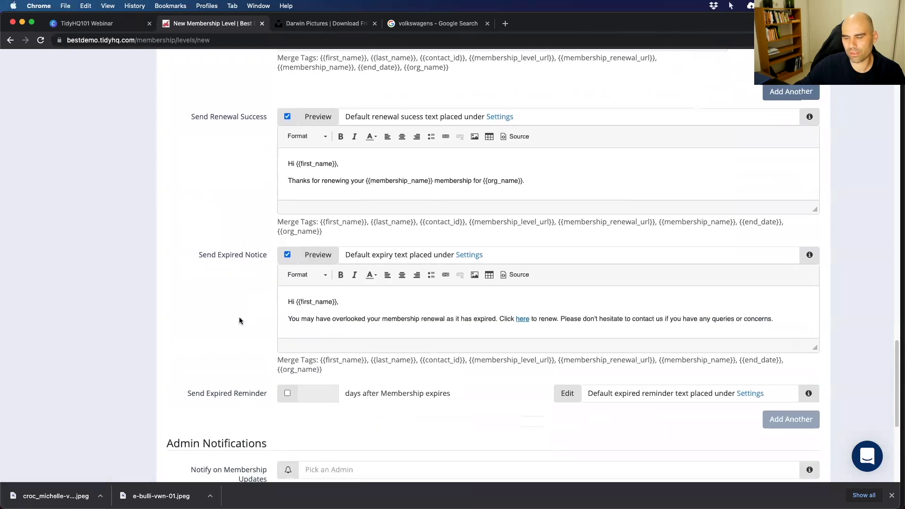
scroll(245, 309, "up", 5)
scroll(244, 303, "up", 5)
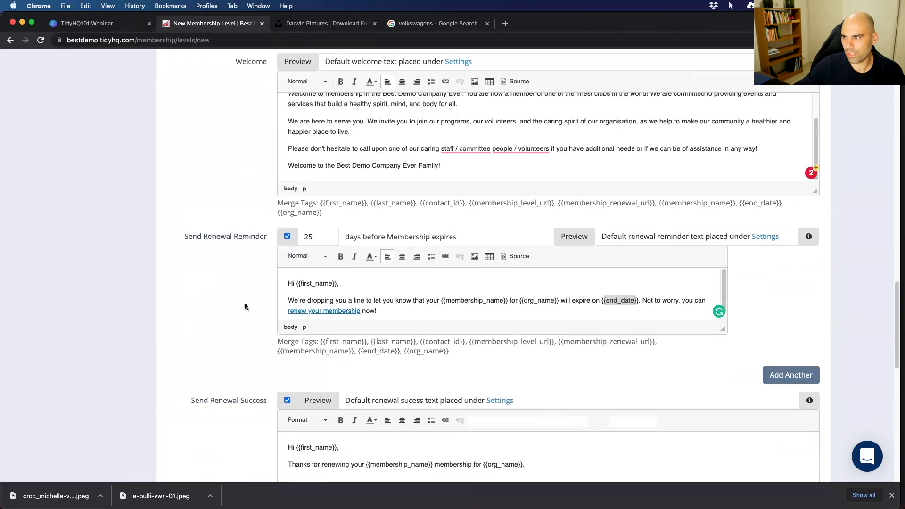
scroll(236, 311, "down", 1)
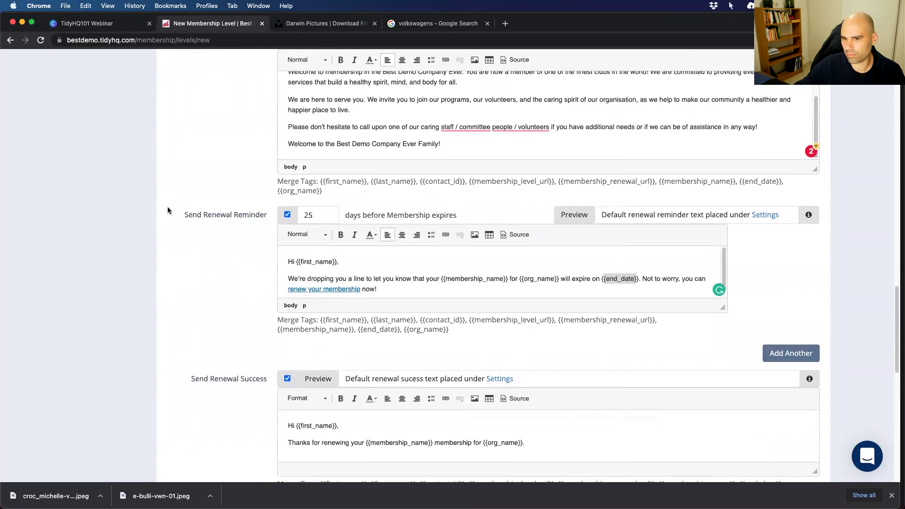
Add extra renewal reminders sent 10 and 3 days before expiry.
left_click(803, 353)
scroll(565, 347, "down", 3)
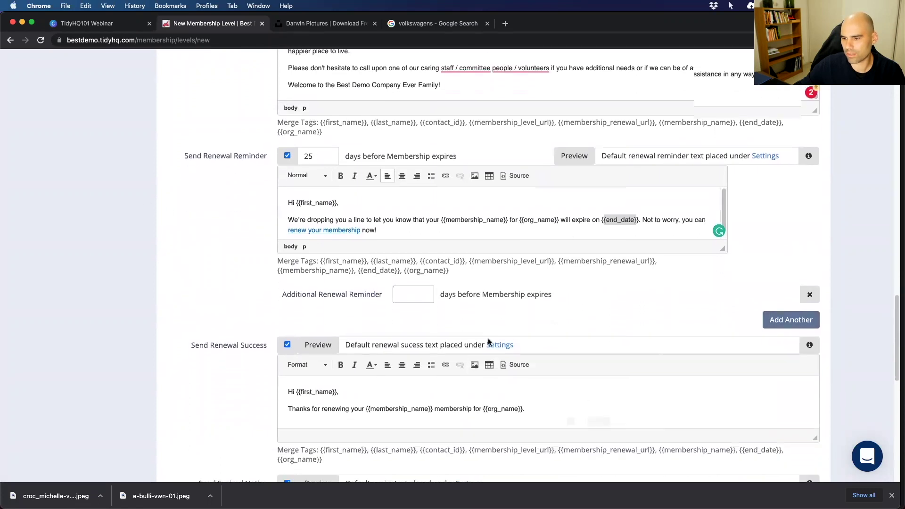
type("10")
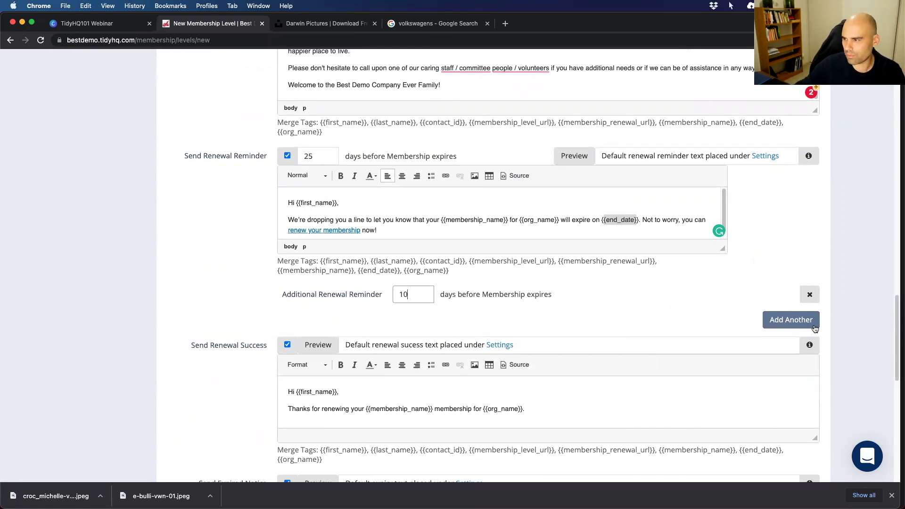
left_click(801, 324)
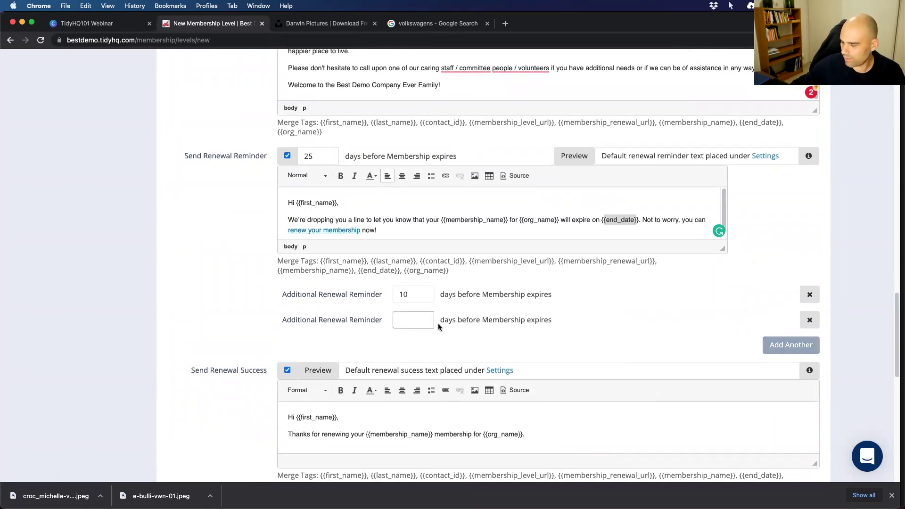
type("3")
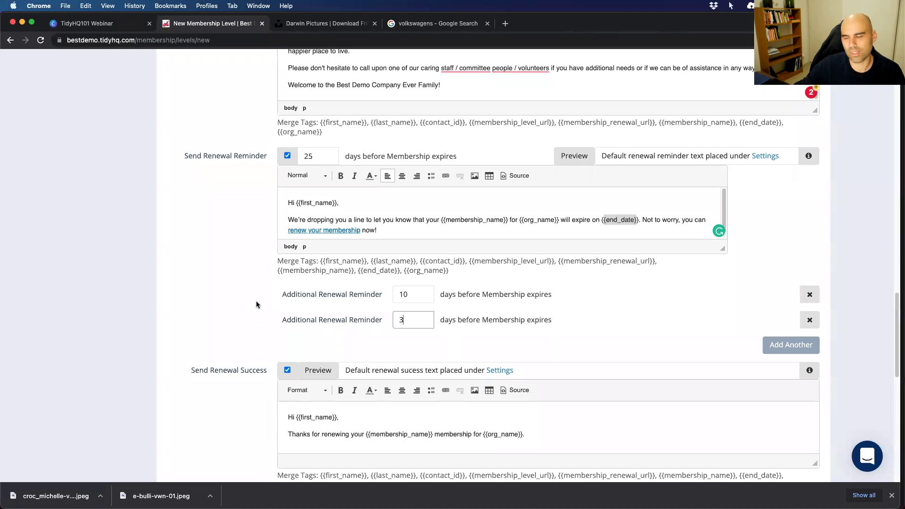
Highlight the Expired Notice's main paragraph, then deselect it.
scroll(256, 300, "down", 1)
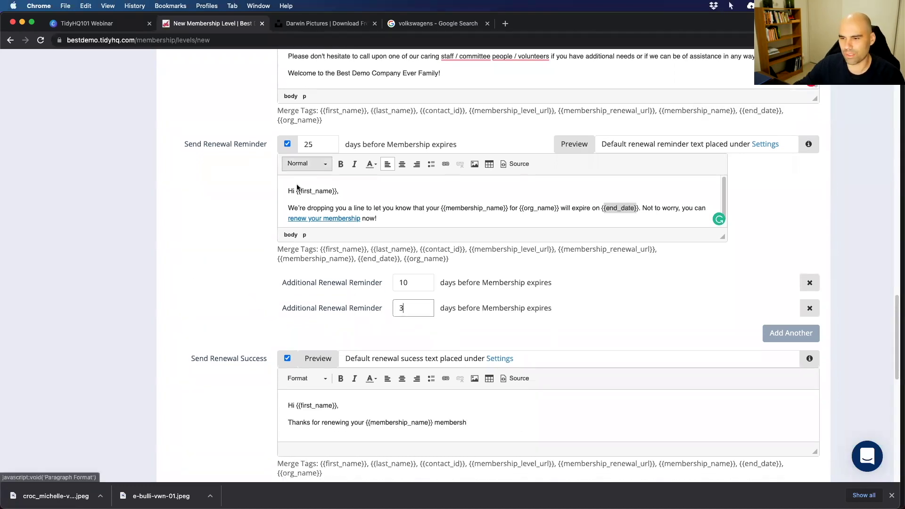
scroll(231, 276, "down", 5)
scroll(232, 279, "down", 2)
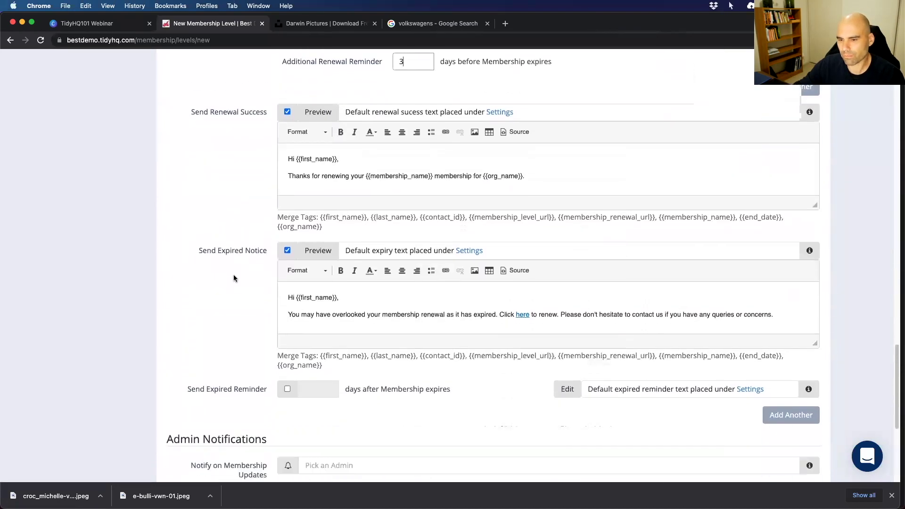
scroll(227, 309, "down", 1)
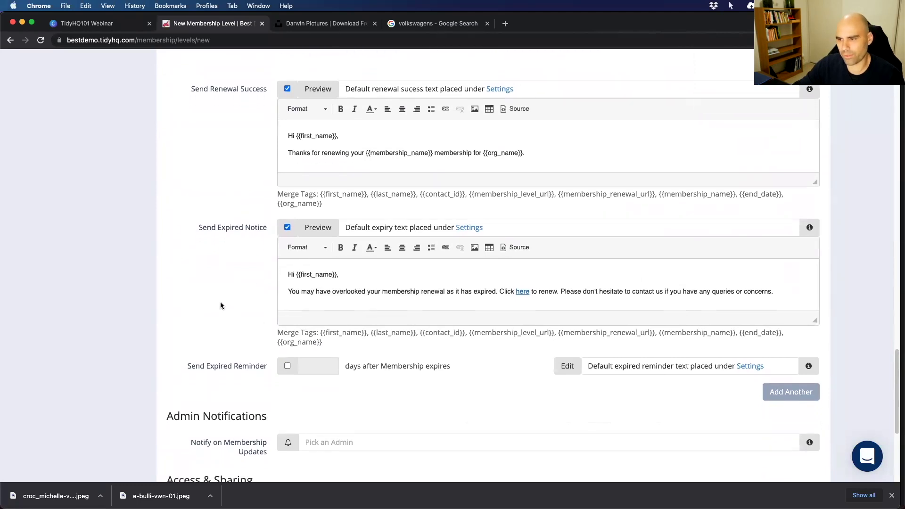
triple_click(414, 293)
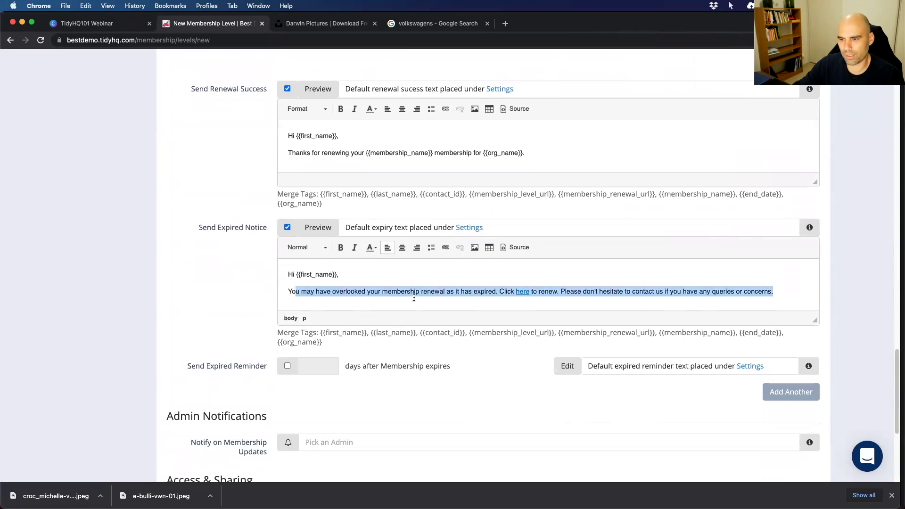
left_click(415, 293)
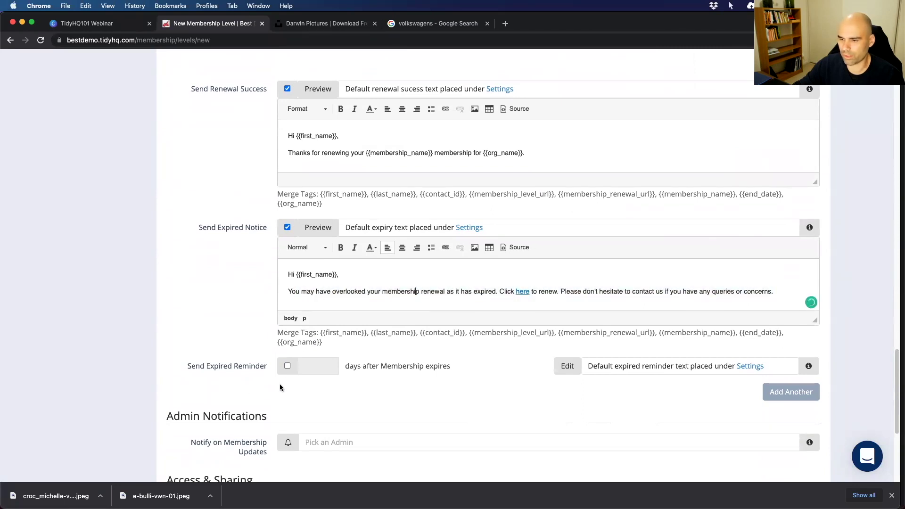
Enable the expired reminder at 4 days after expiry and open its message.
left_click(288, 369)
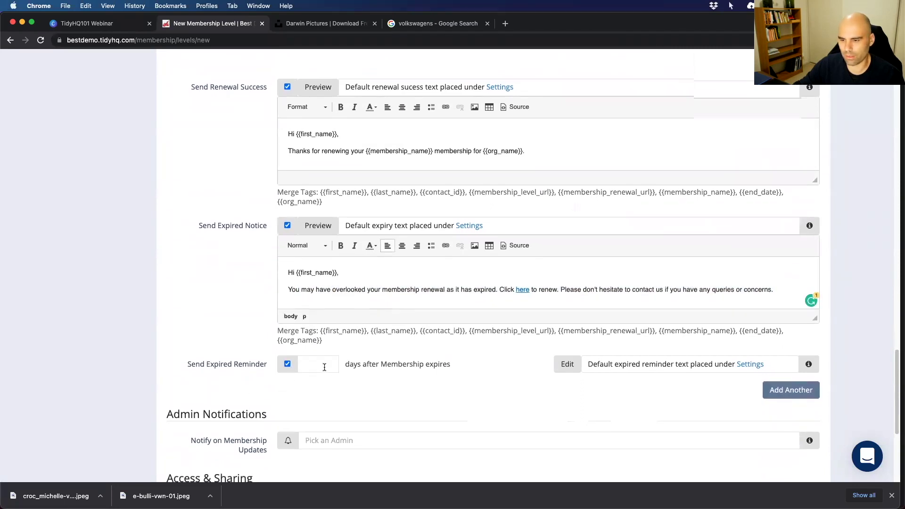
left_click(326, 367)
type("4")
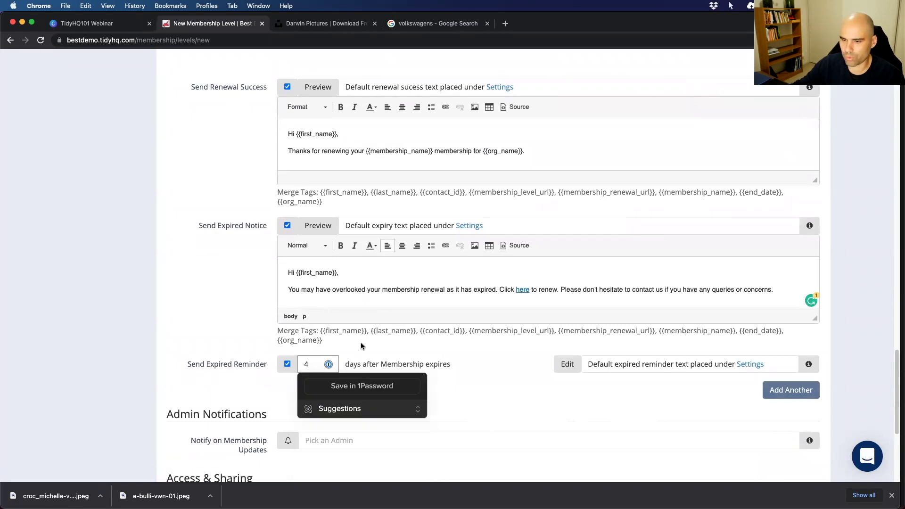
left_click(568, 364)
scroll(494, 364, "down", 2)
scroll(494, 364, "down", 5)
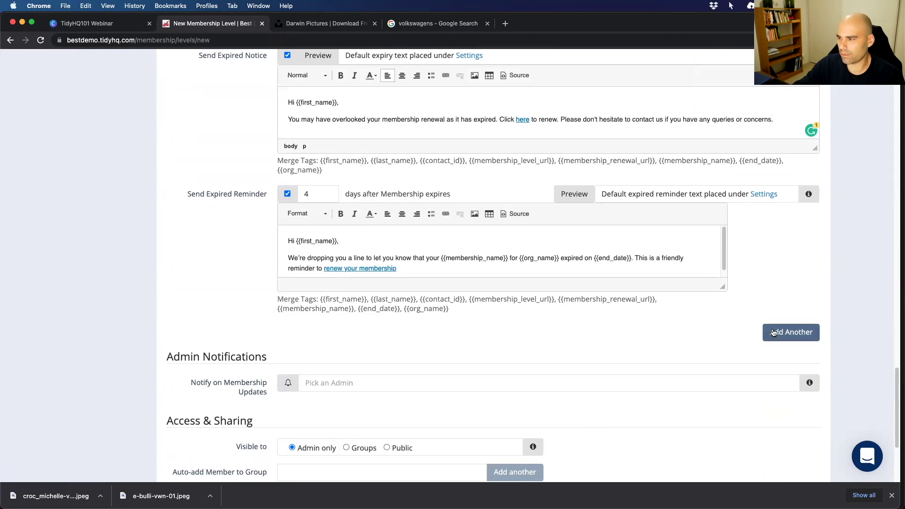
Add another expired reminder sent 10 days after expiry.
left_click(791, 332)
type("10")
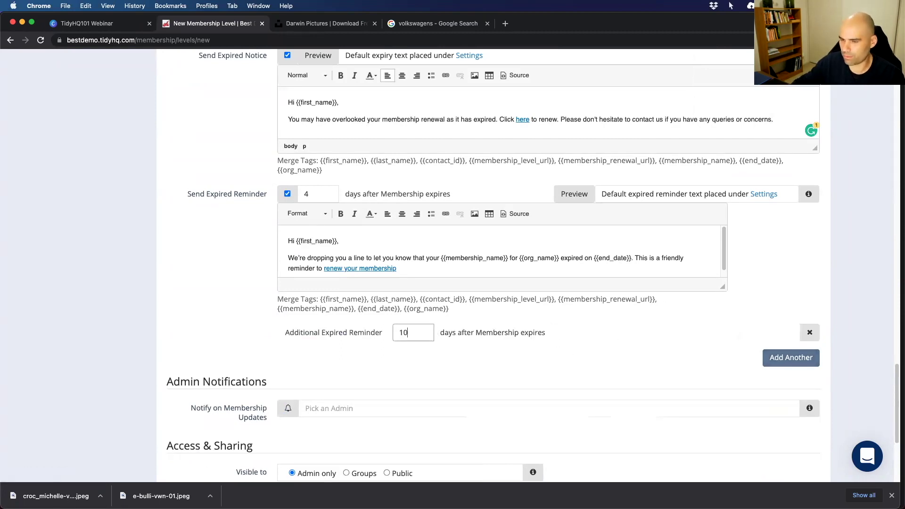
left_click(263, 321)
scroll(264, 320, "up", 12)
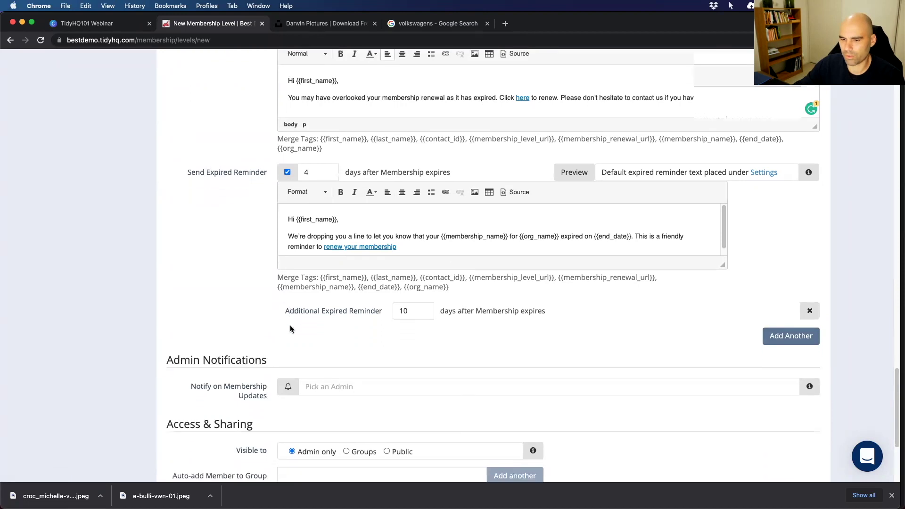
scroll(242, 304, "down", 10)
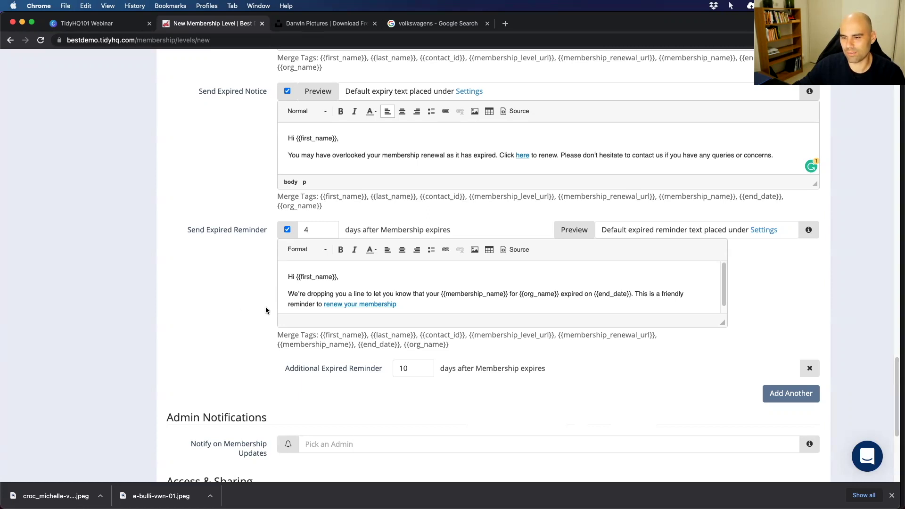
scroll(265, 307, "down", 3)
Under Admin Notifications, enter the admin's name and pick the suggested admin for membership updates.
scroll(266, 305, "down", 3)
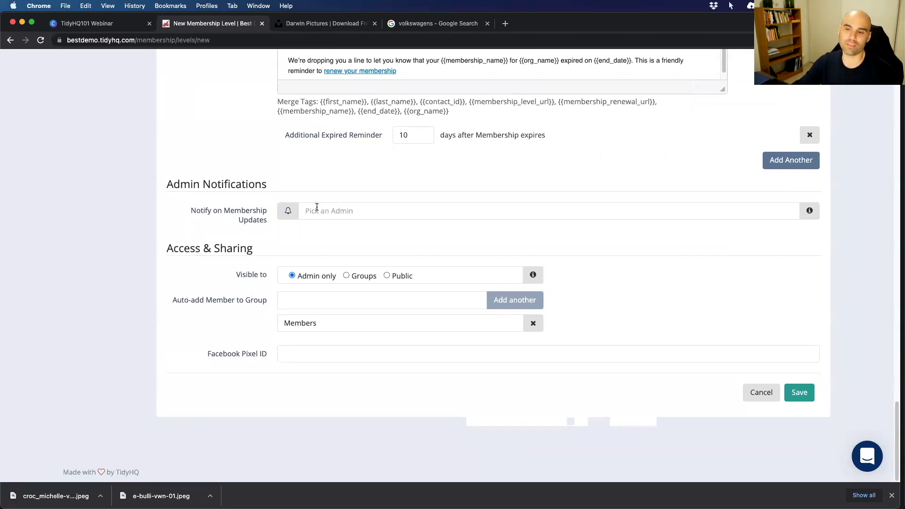
left_click(317, 206)
type("Nat")
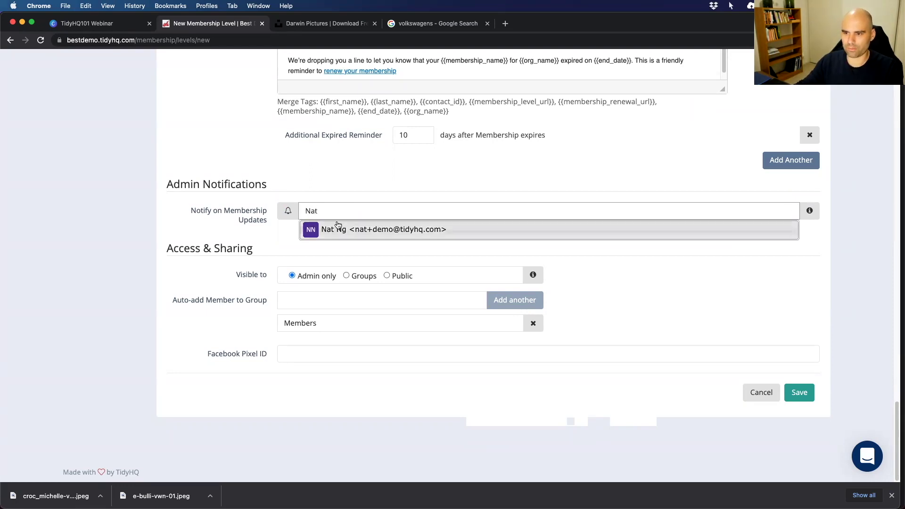
left_click(337, 227)
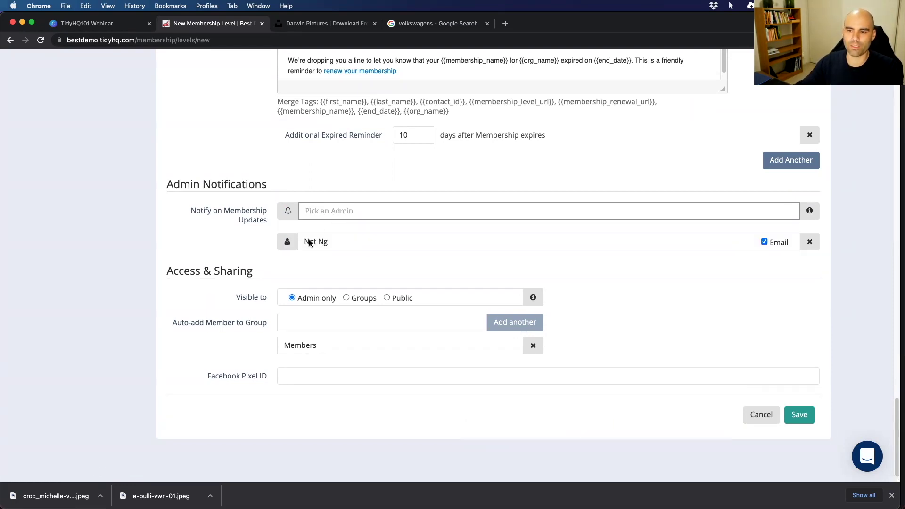
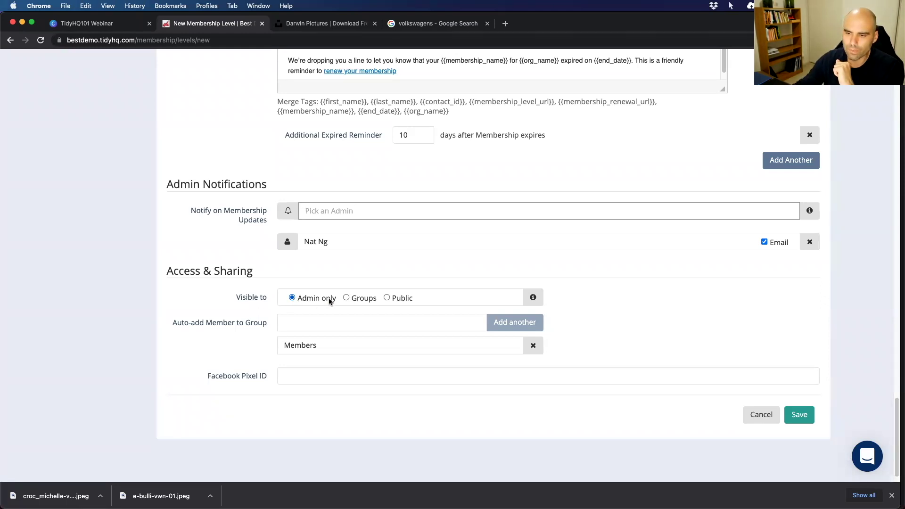
Switch the membership level's access from Groups to Public visibility.
left_click(347, 298)
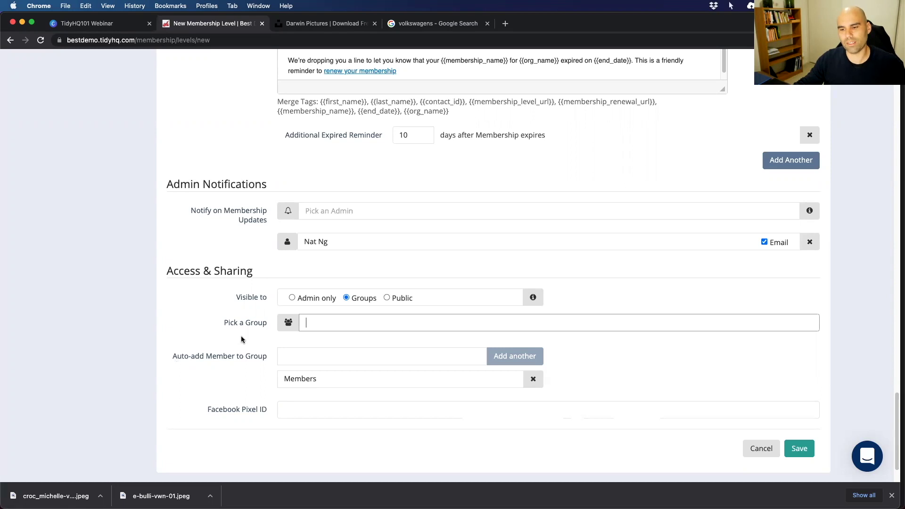
left_click(387, 297)
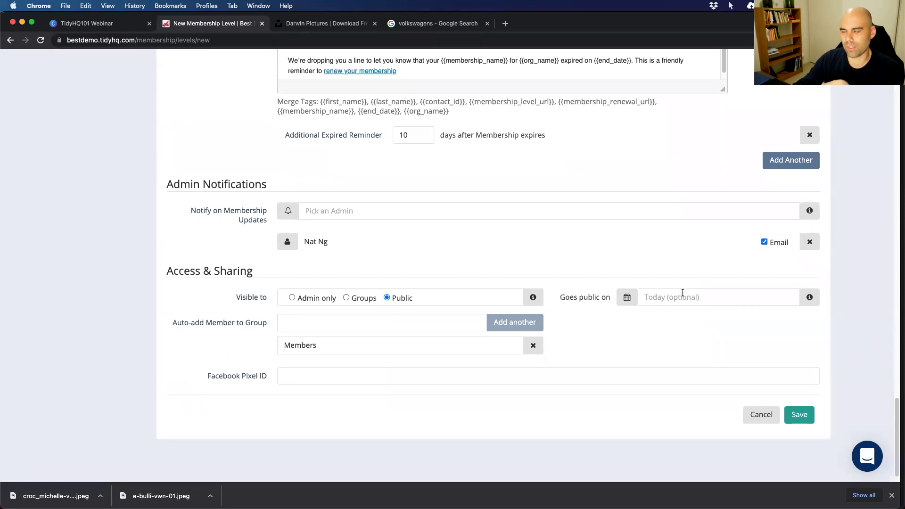
left_click(294, 322)
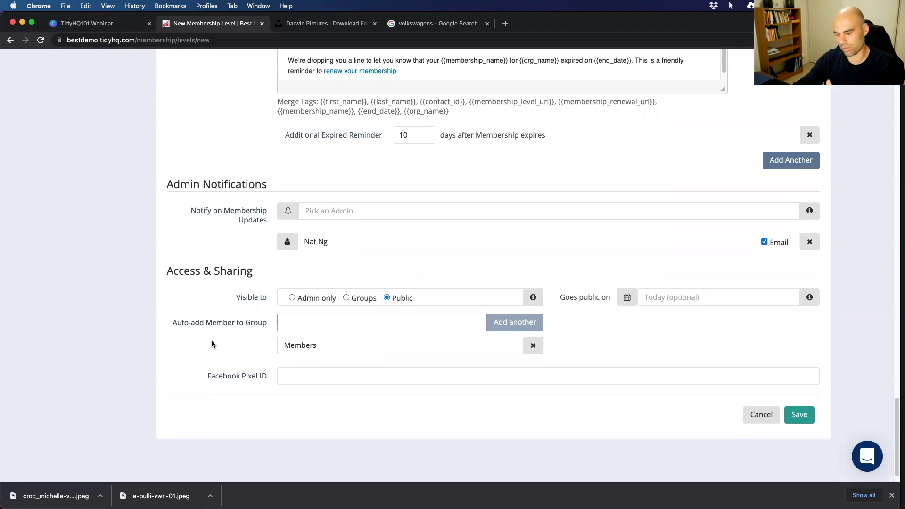
type("Active Member")
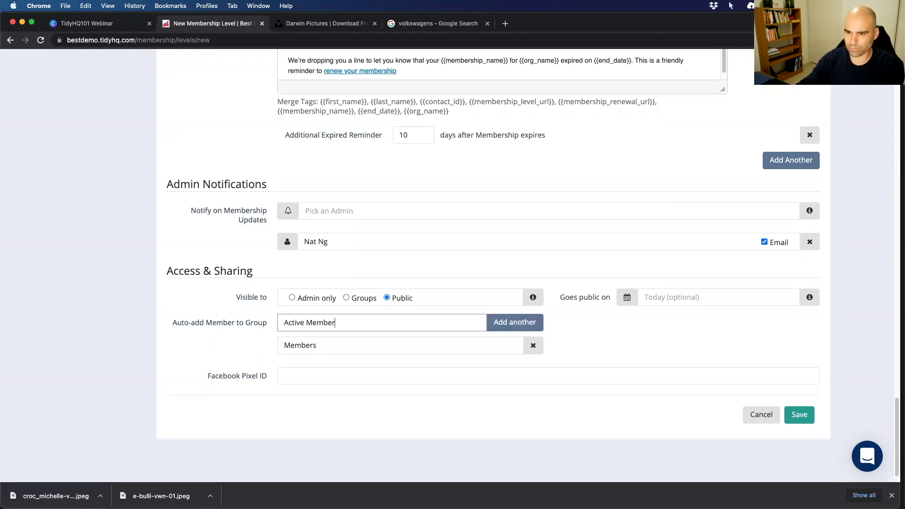
type("s")
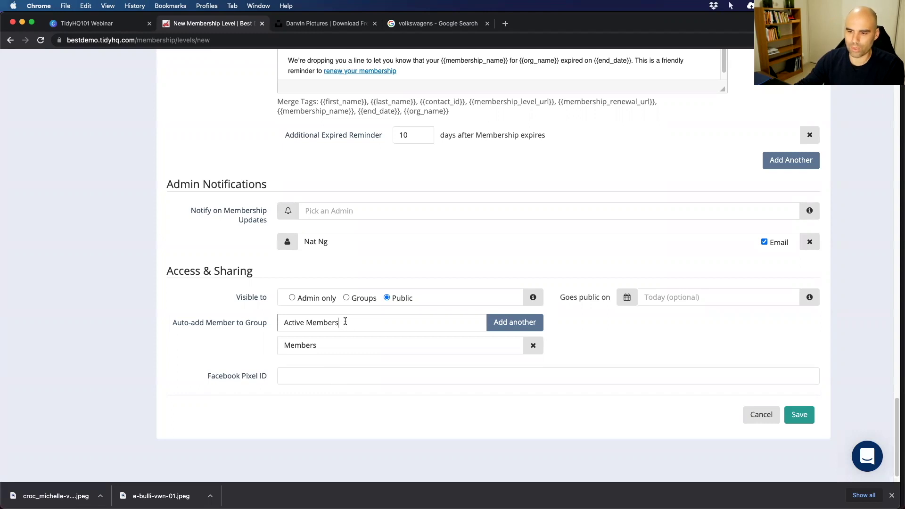
left_click_drag(345, 321, 281, 321)
key("BackSpace")
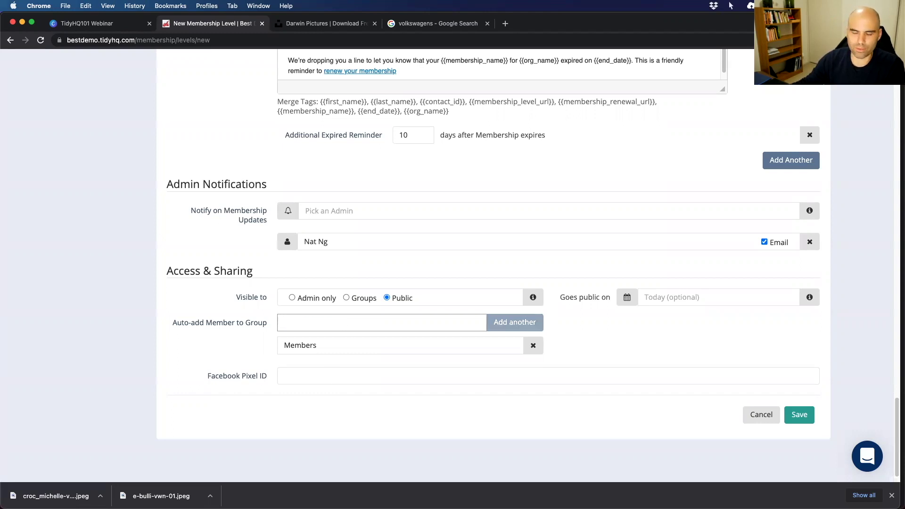
left_click(228, 349)
scroll(246, 374, "down", 1)
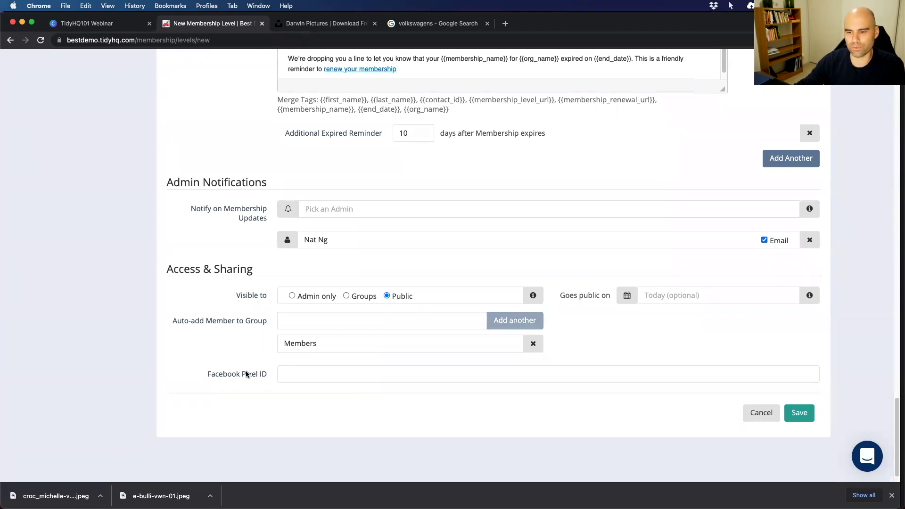
left_click_drag(206, 354, 279, 350)
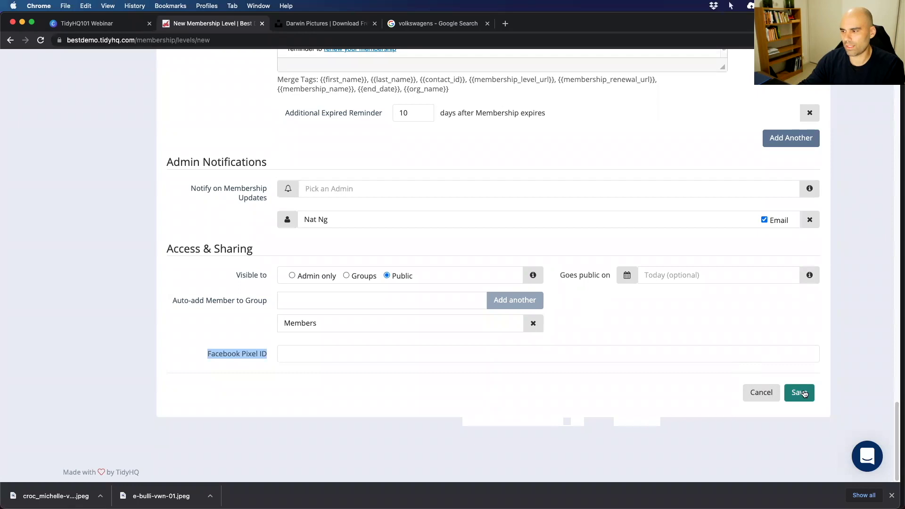
Save the Active Members level and open its public sign-up URL in a new tab.
left_click(800, 393)
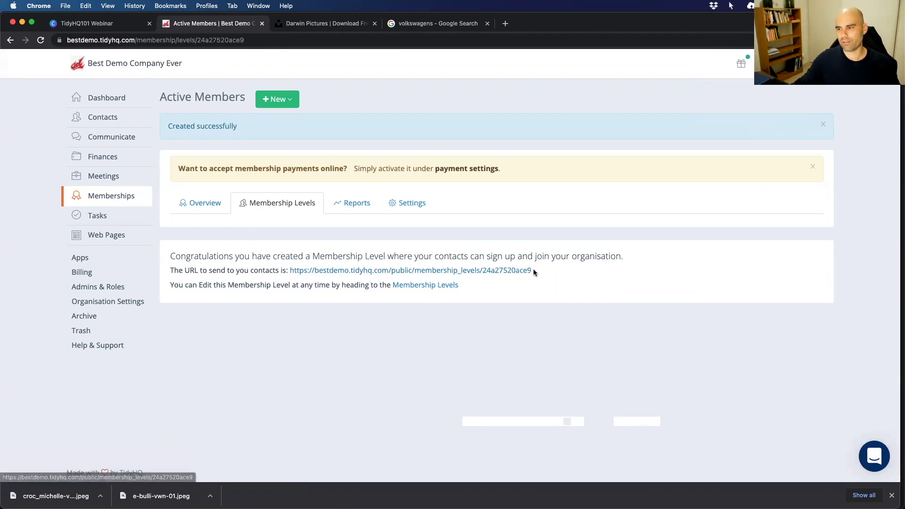
left_click_drag(533, 268, 289, 271)
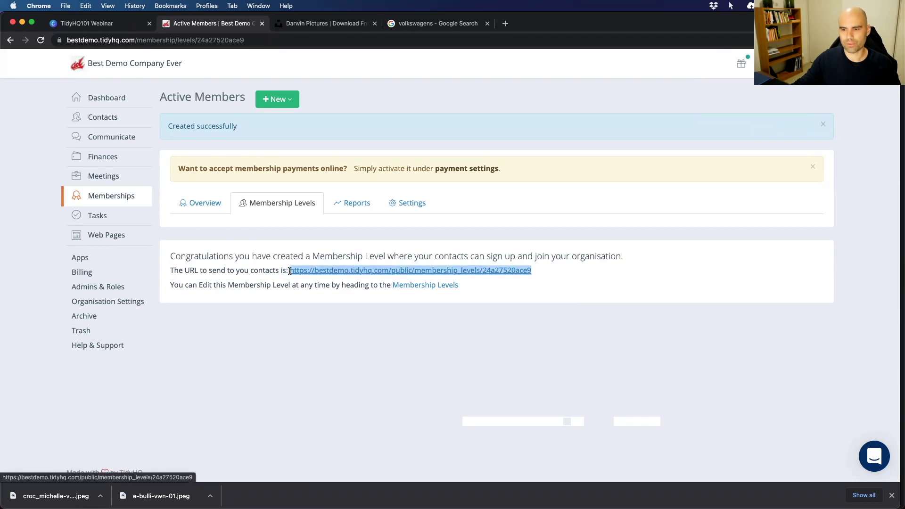
right_click(329, 272)
left_click(358, 274)
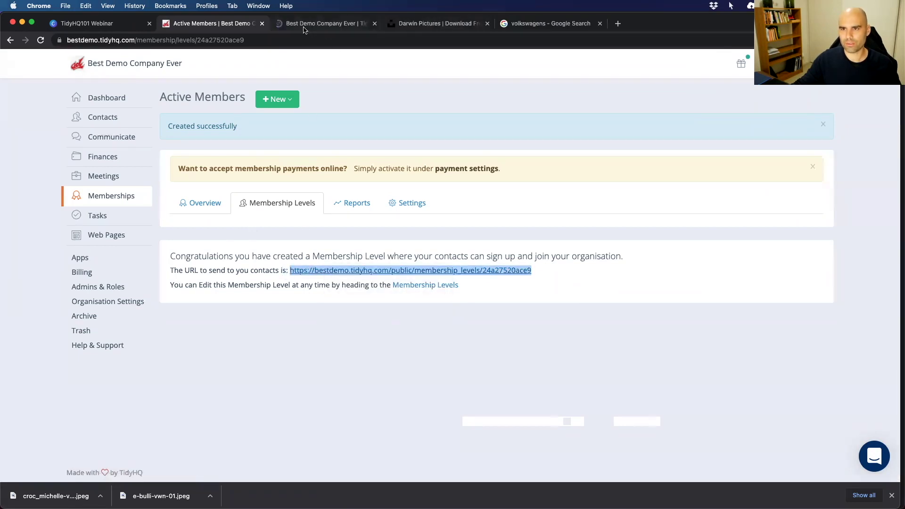
Register for Active Members on the public page, keep the existing member, and continue to Member Information.
left_click(325, 23)
scroll(161, 269, "down", 2)
scroll(162, 265, "up", 2)
scroll(294, 259, "down", 3)
scroll(295, 258, "up", 2)
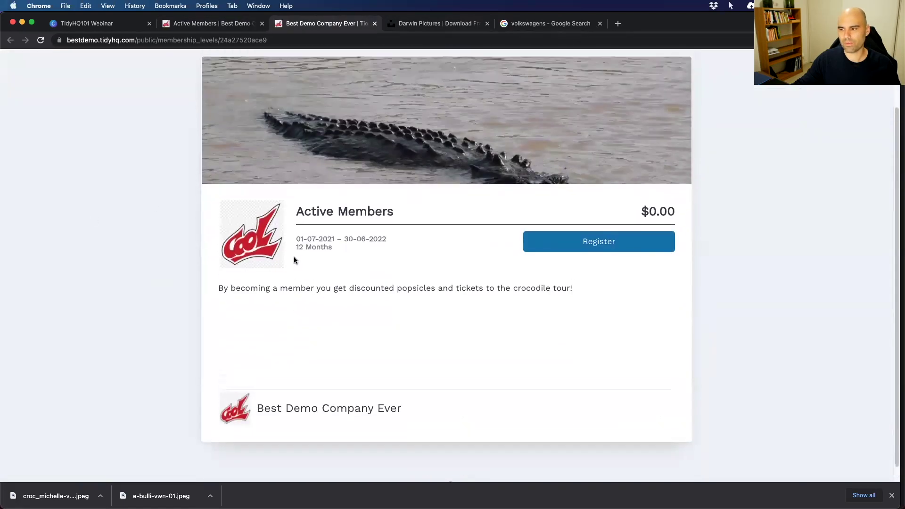
left_click(599, 279)
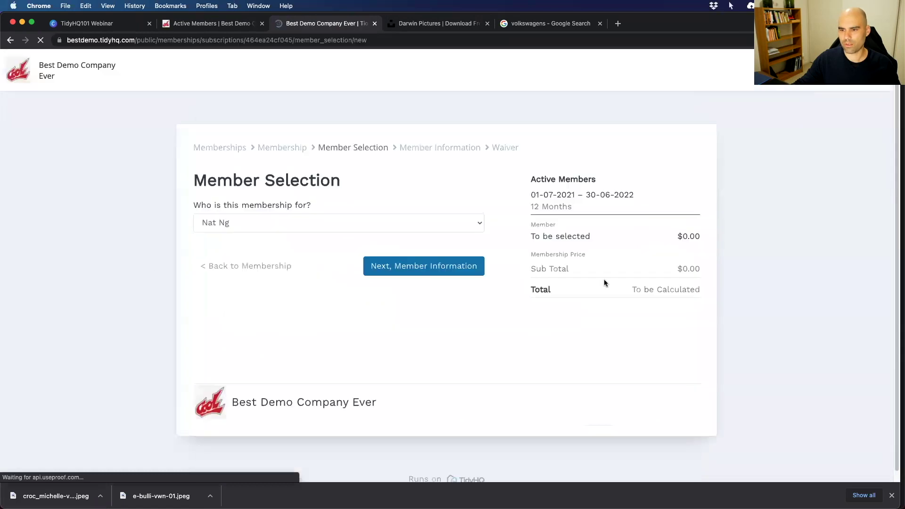
left_click(273, 219)
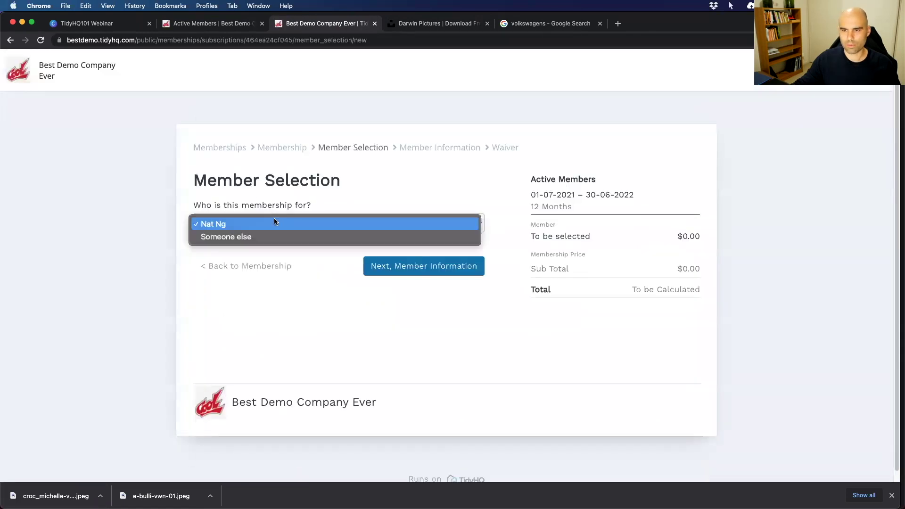
left_click(231, 228)
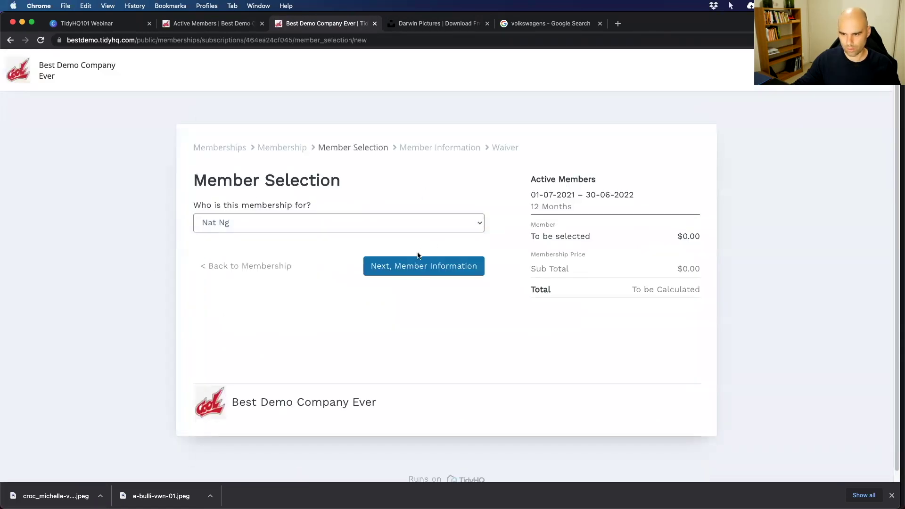
left_click(398, 267)
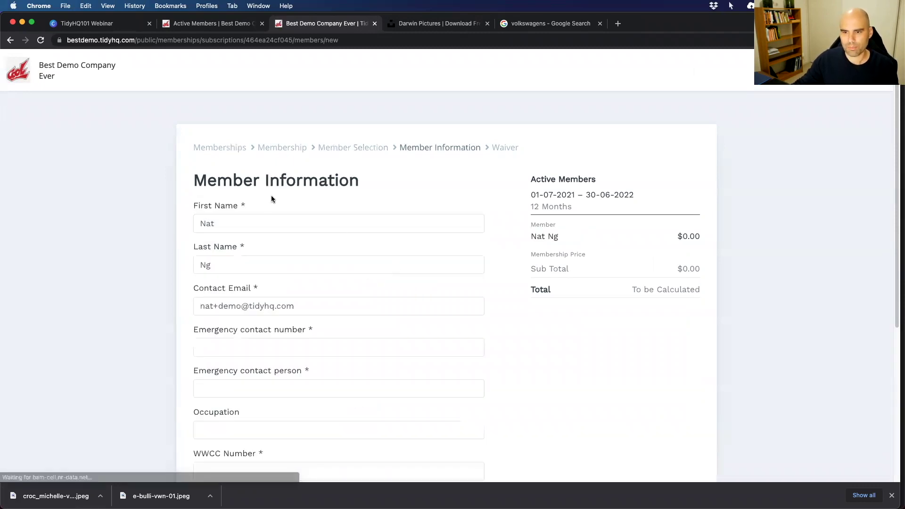
Review the Occupation and WWCC Number fields and the Working with Children Check hint.
scroll(263, 298, "down", 2)
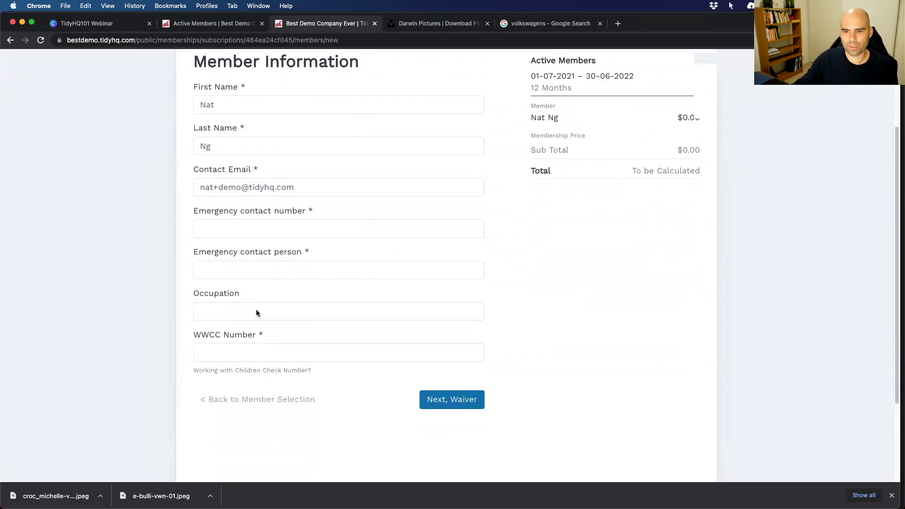
left_click_drag(245, 297, 167, 296)
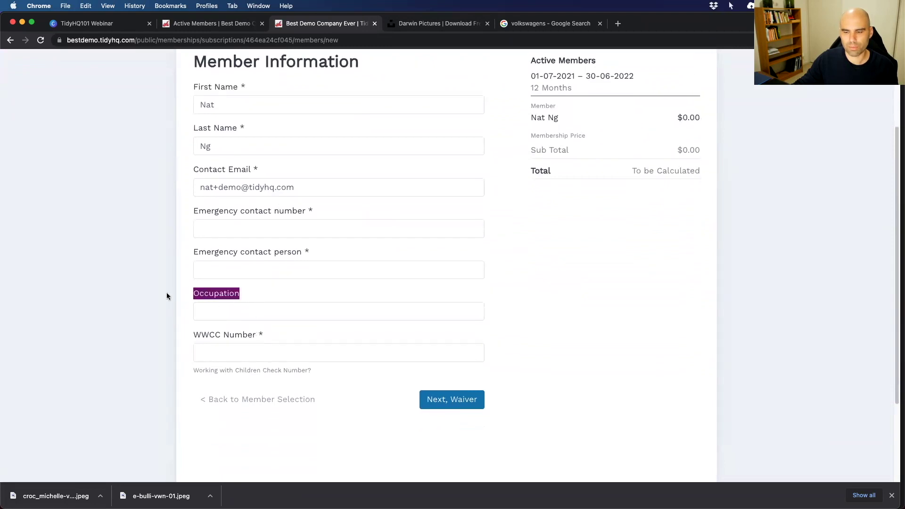
left_click(205, 295)
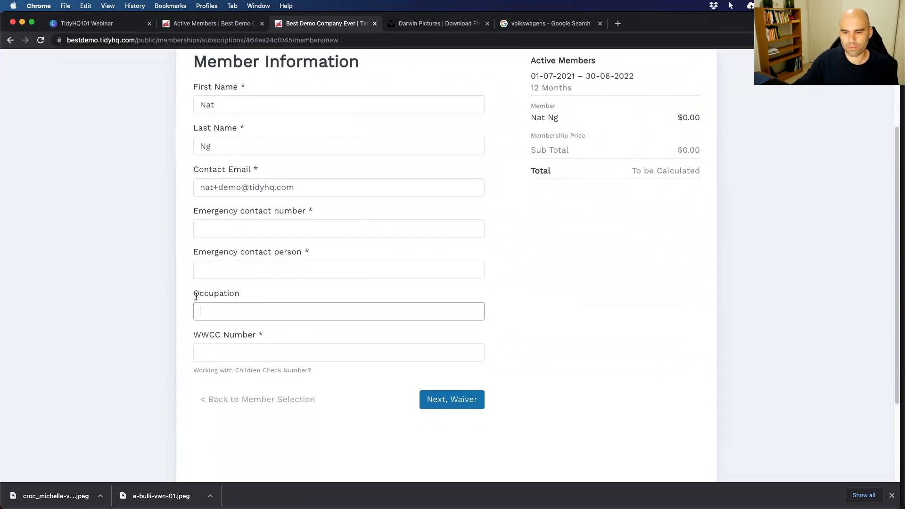
left_click(224, 348)
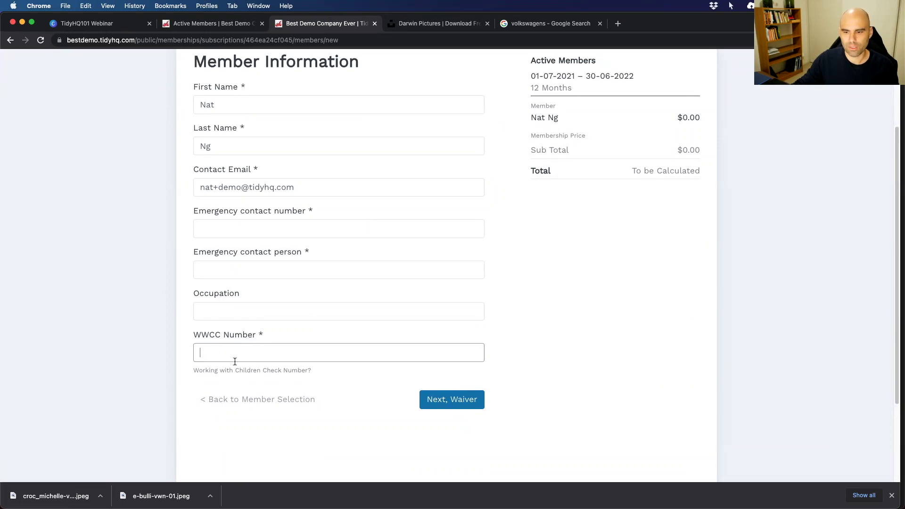
left_click_drag(318, 370, 158, 367)
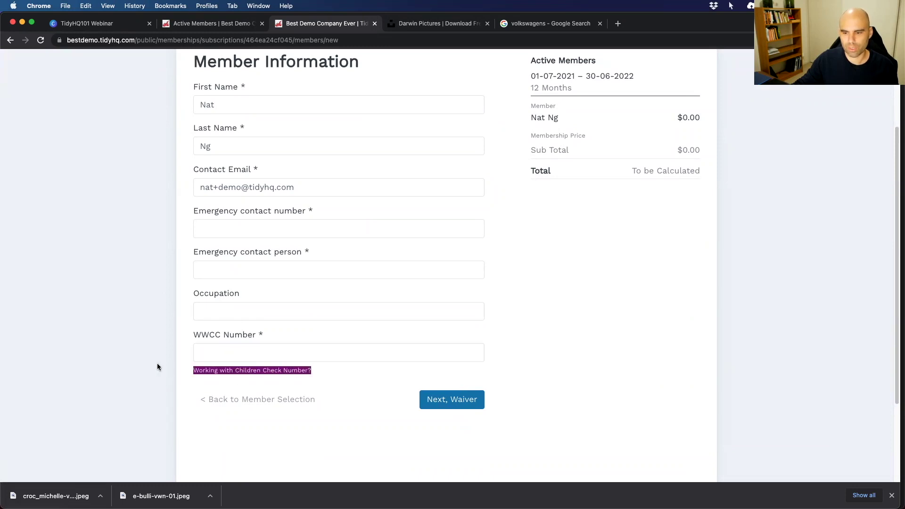
left_click(213, 371)
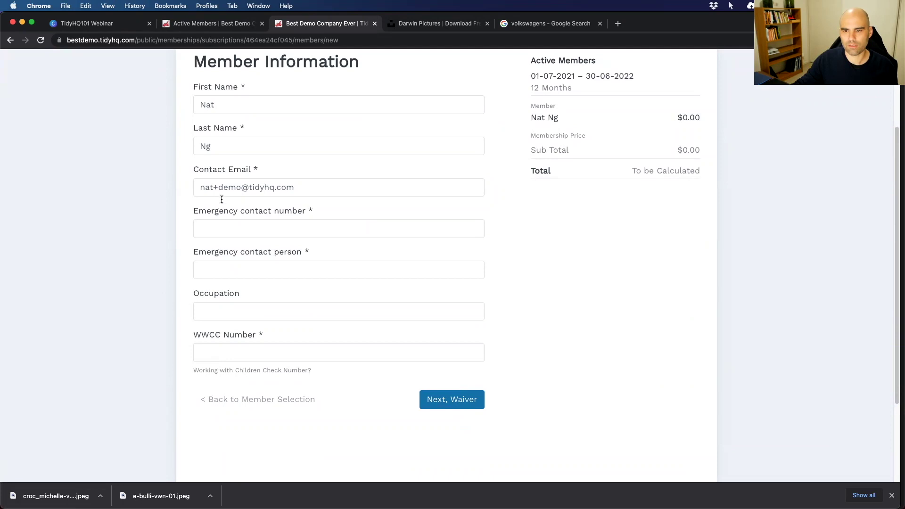
scroll(230, 271, "up", 2)
scroll(229, 267, "down", 3)
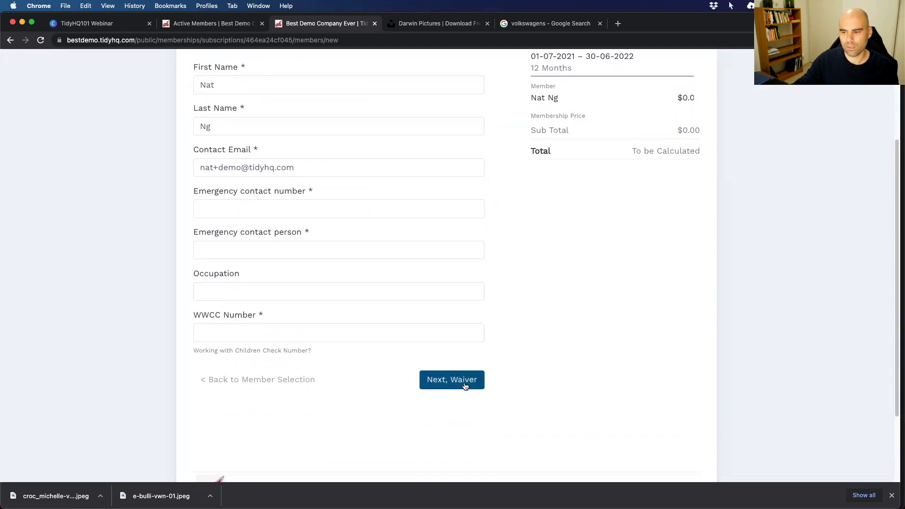
Enter emergency contact number 0 and the emergency contact person's name.
left_click(464, 386)
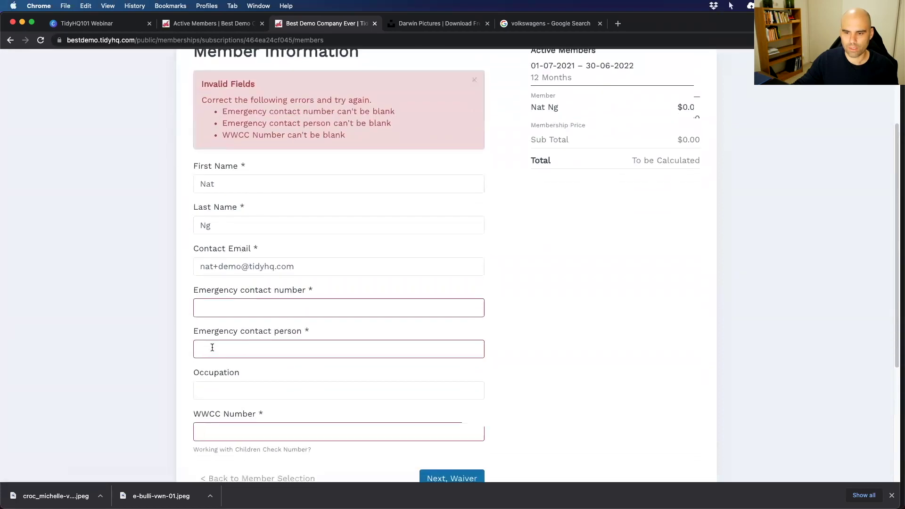
left_click(237, 307)
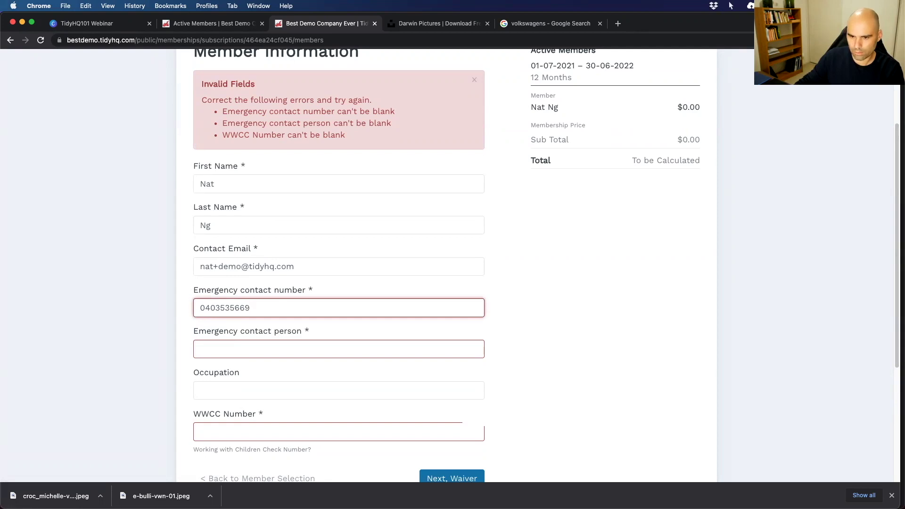
left_click(200, 349)
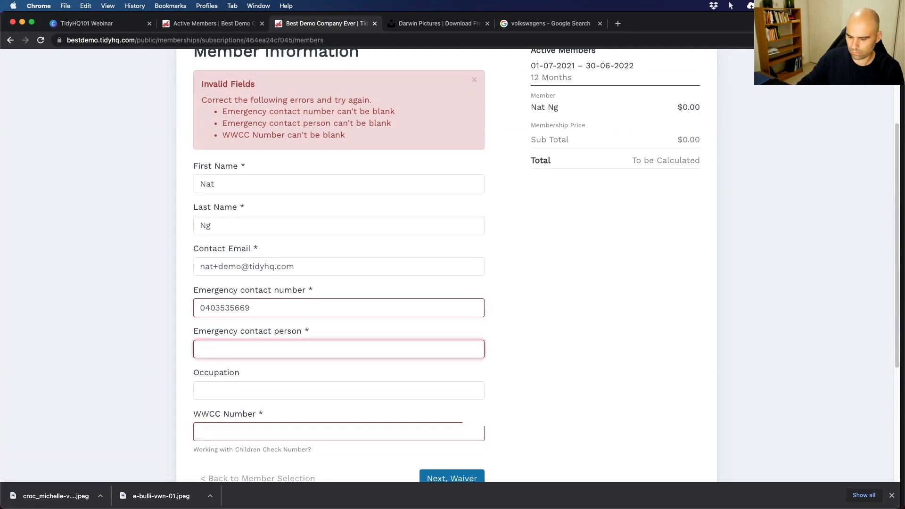
Set occupation to Sales, continue to the Waiver step and tick the waiver agreement.
key("Tab")
type("Sales")
key("Tab")
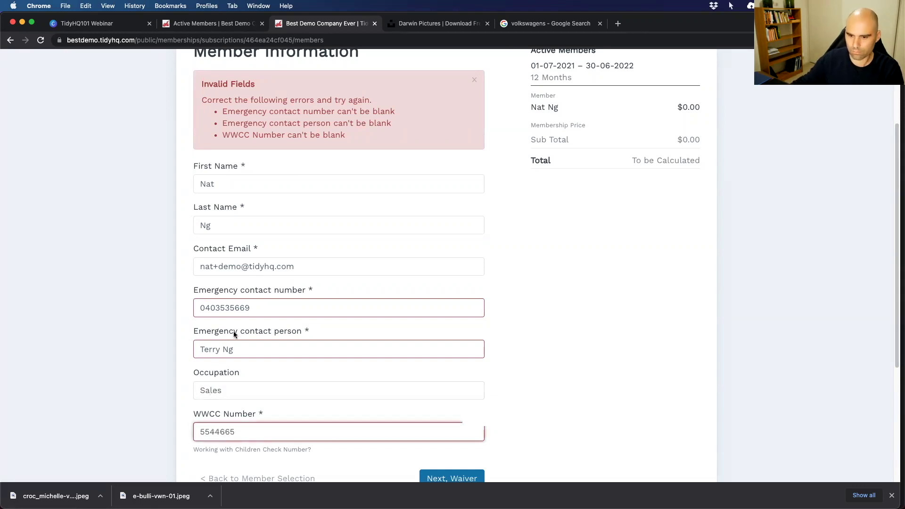
scroll(424, 410, "down", 2)
left_click(431, 441)
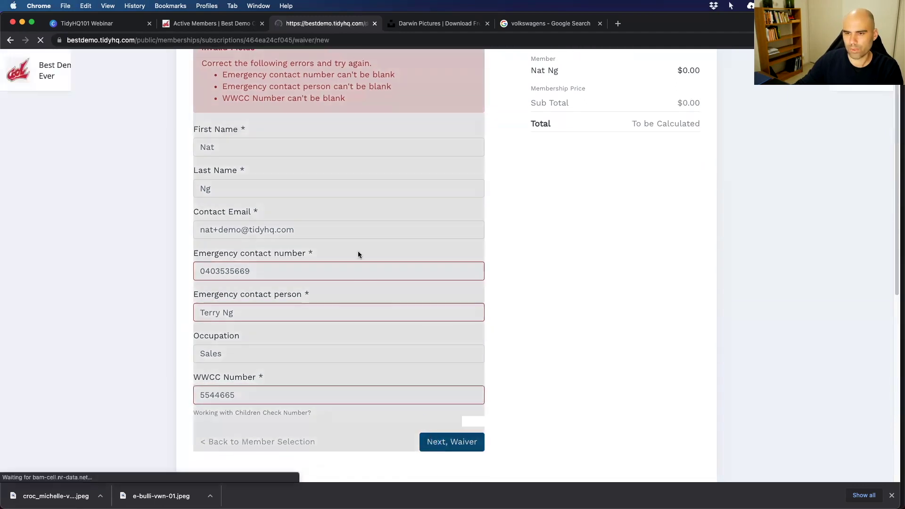
scroll(286, 354, "down", 5)
left_click(262, 377)
Proceed to the registration confirmation, then return to the admin Active Members tab.
left_click(411, 411)
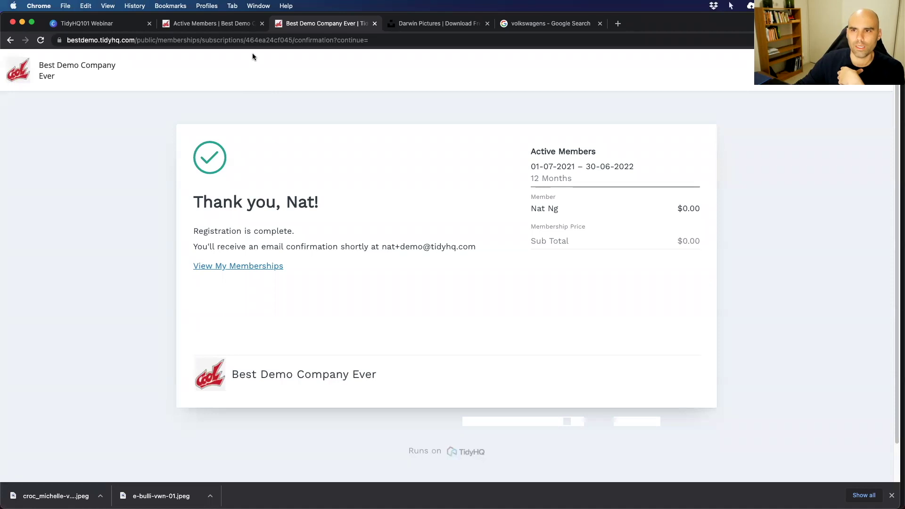
left_click(226, 22)
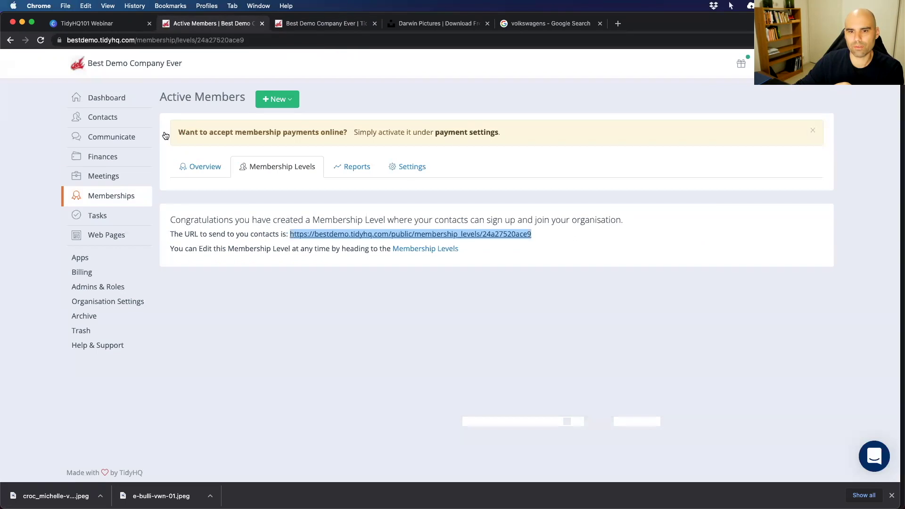
Go to Organisation Settings > Payment Settings and show the Openpay settings.
left_click(107, 304)
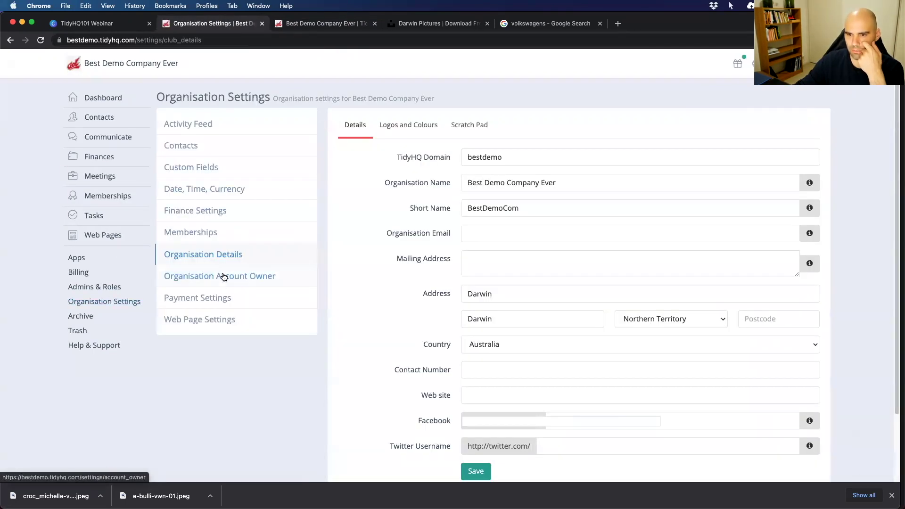
left_click(215, 297)
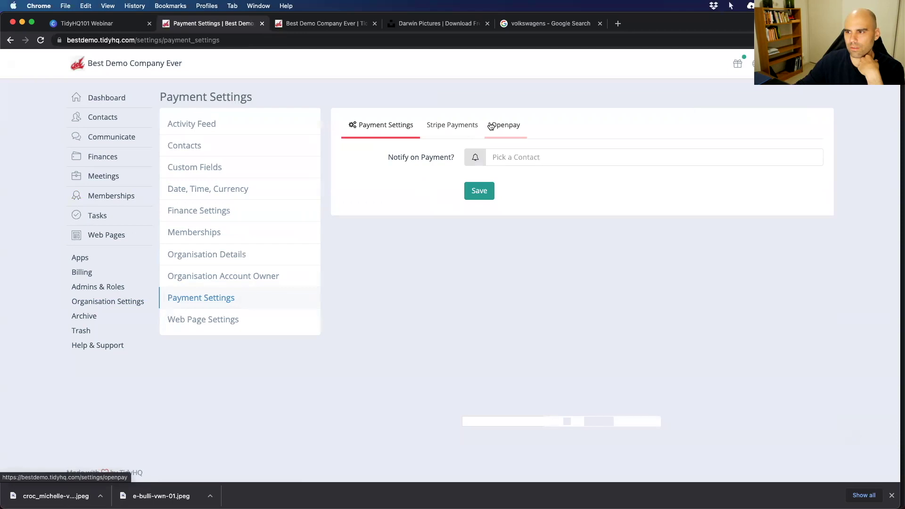
left_click(490, 126)
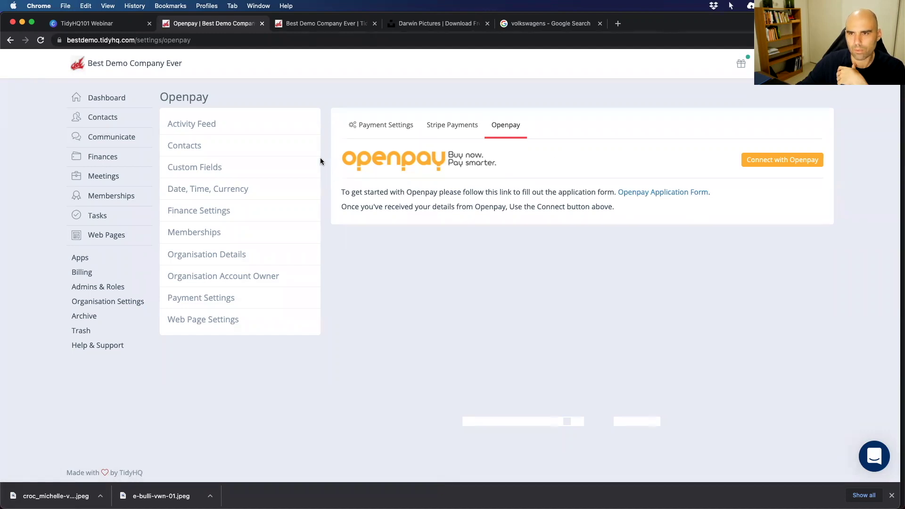
Switch to the TidyHQ101 Webinar tab showing the Canva slides.
left_click(120, 27)
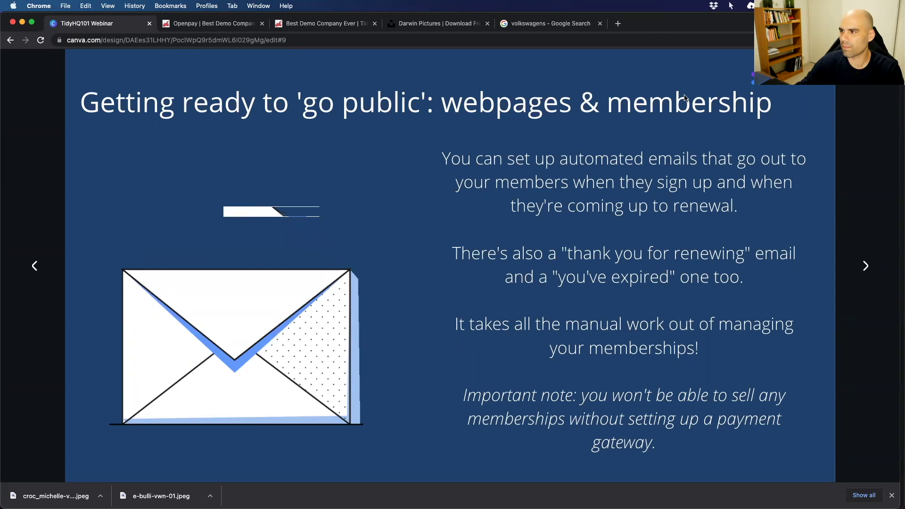
key("XF86AudioRaiseVolume")
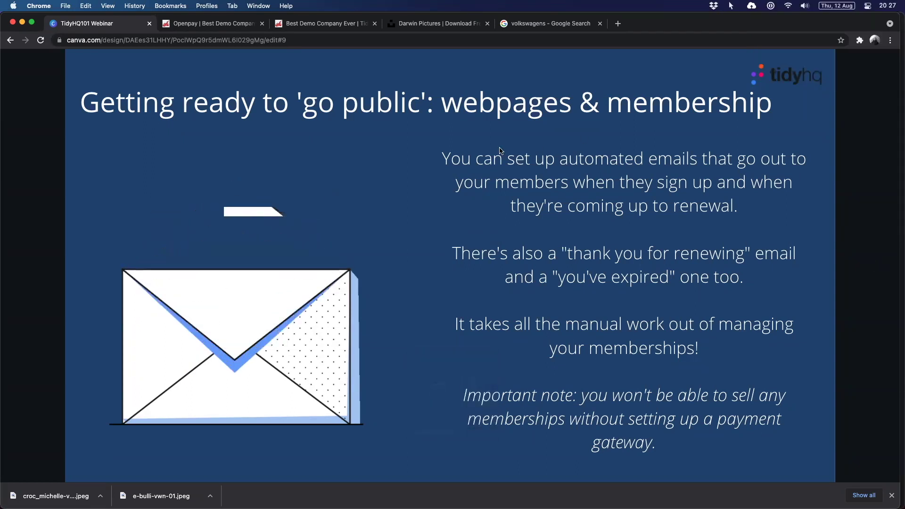
key("XF86AudioRaiseVolume")
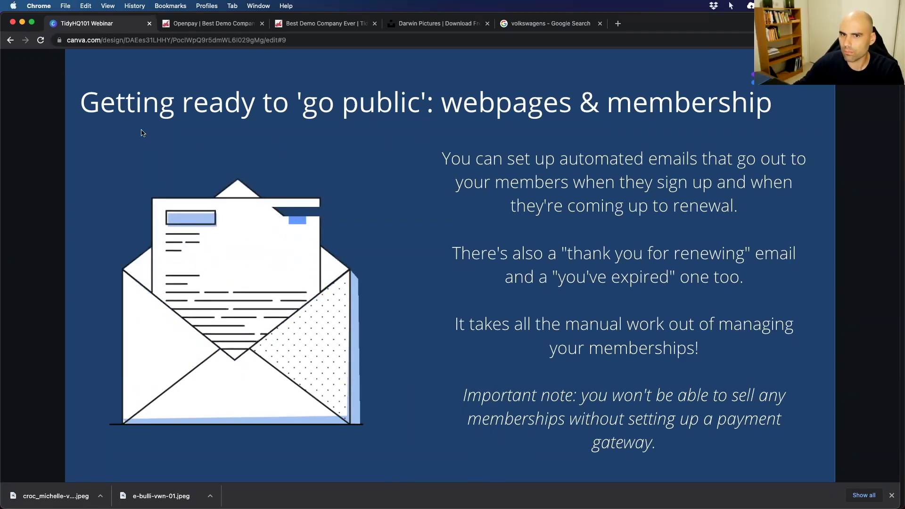
Start a new membership level from Memberships > Membership Levels > New.
left_click(204, 25)
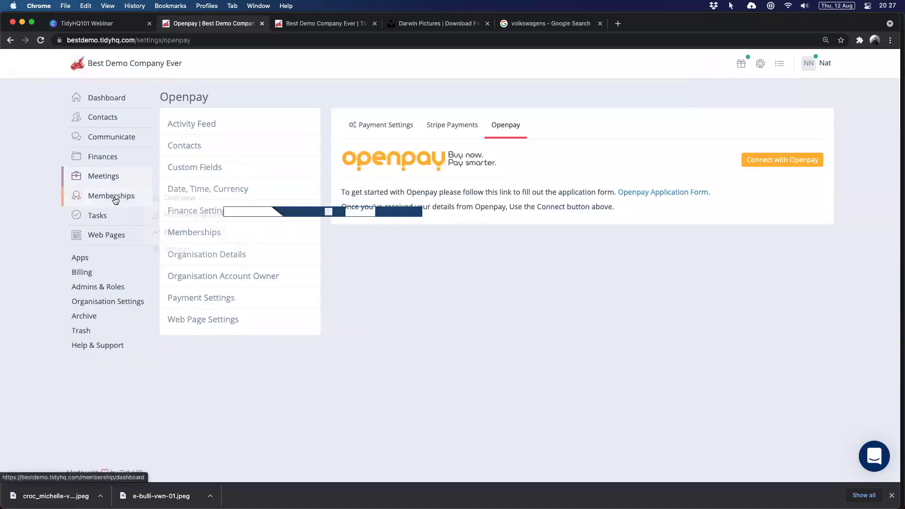
mouse_move(122, 196)
left_click(177, 211)
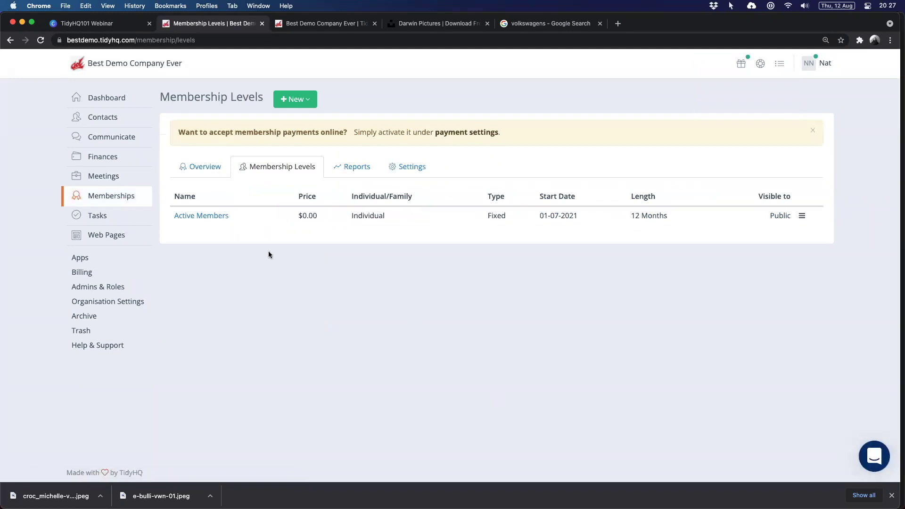
left_click(298, 102)
left_click(304, 124)
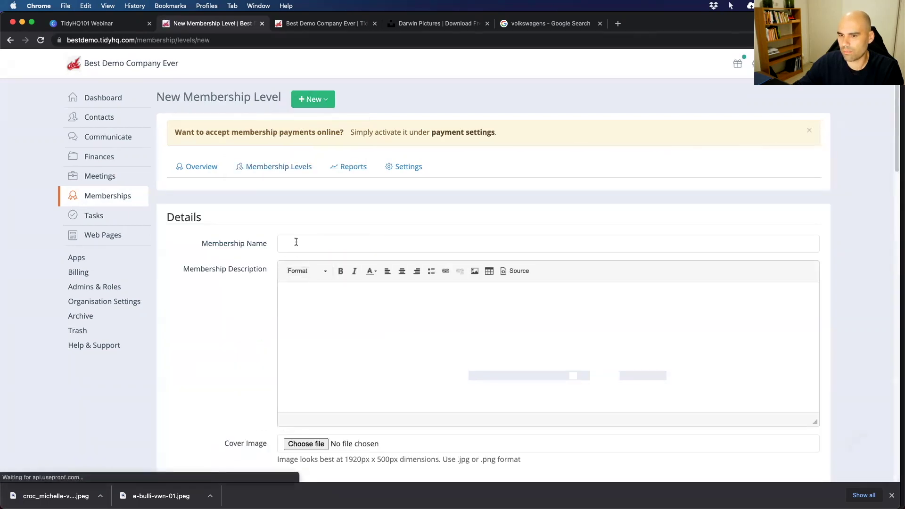
Enter the name Pro Membership and a price of 100, then attempt to save.
left_click(293, 244)
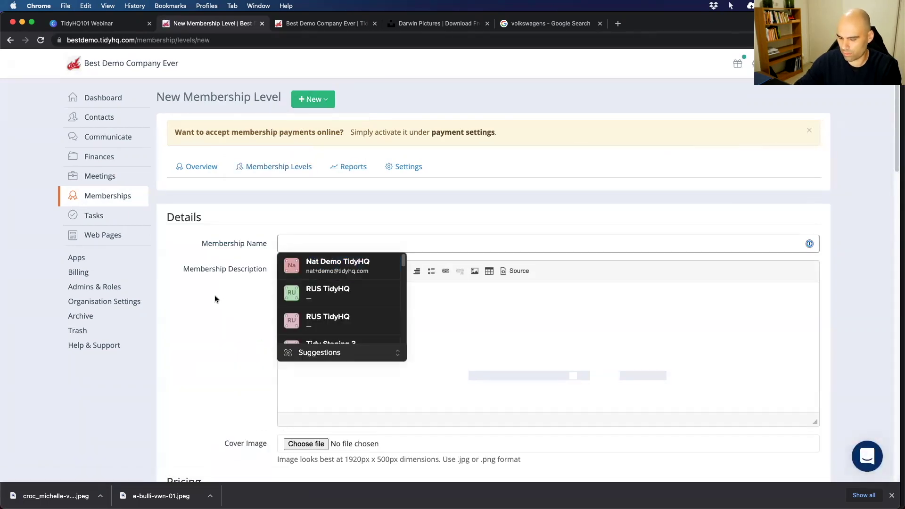
type("Prop")
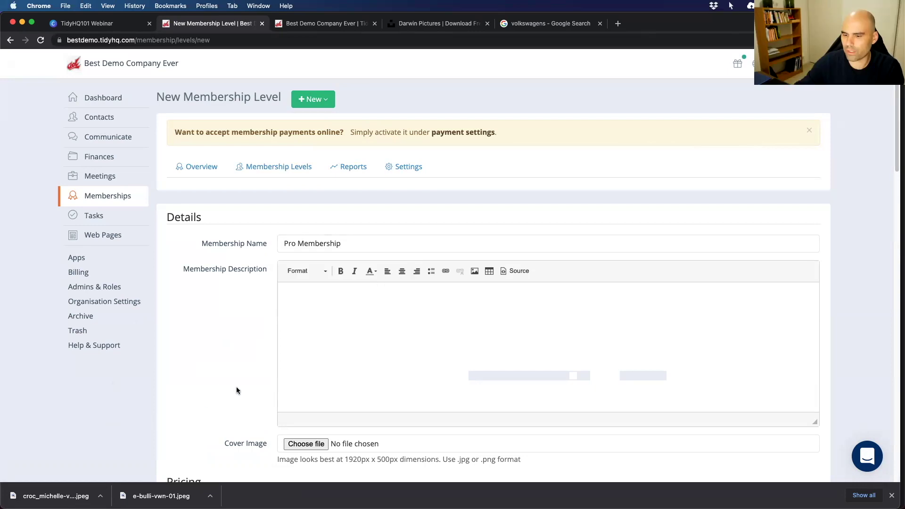
scroll(269, 394, "down", 6)
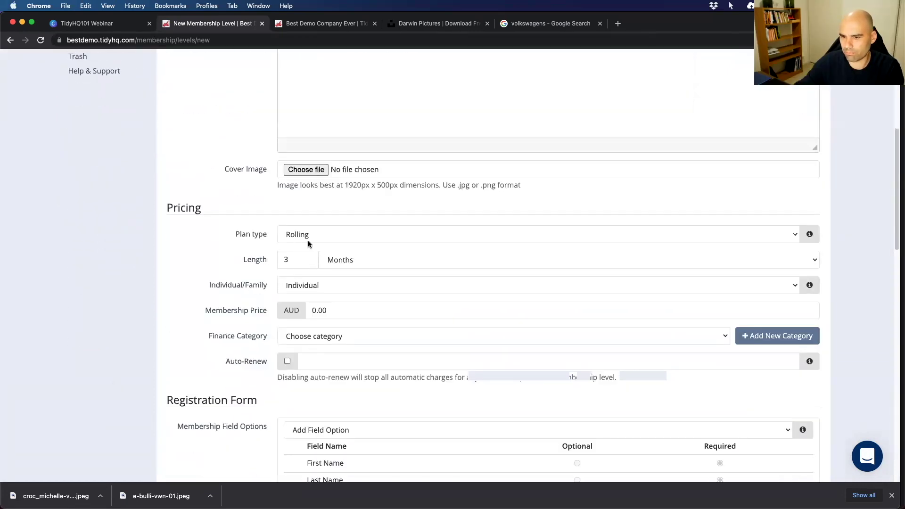
left_click(331, 309)
type("100")
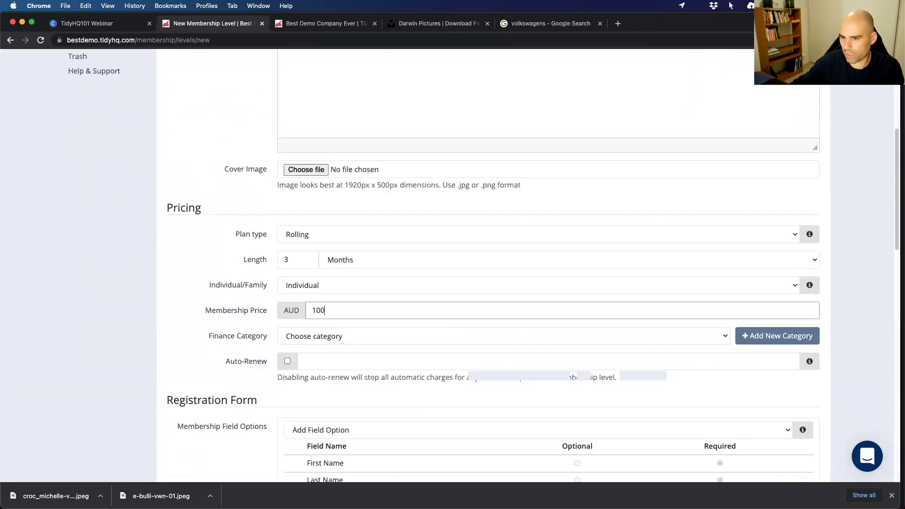
scroll(446, 354, "down", 15)
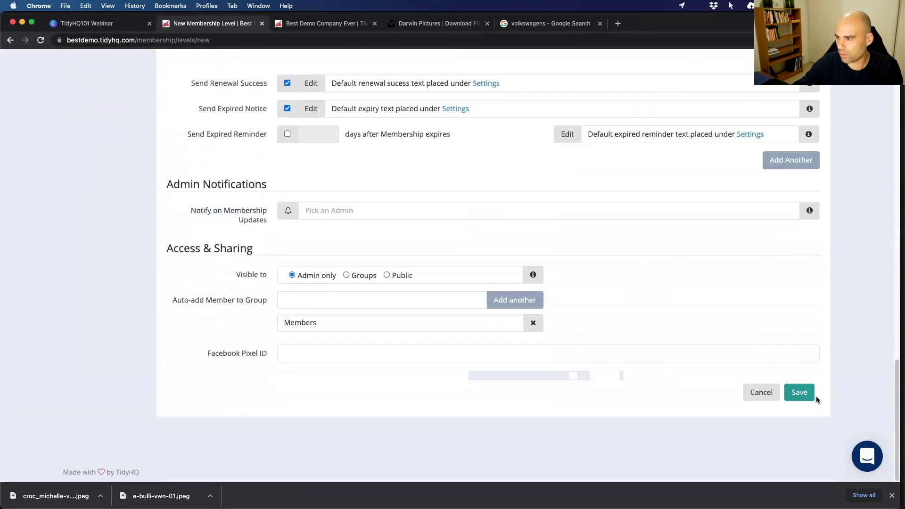
left_click(802, 393)
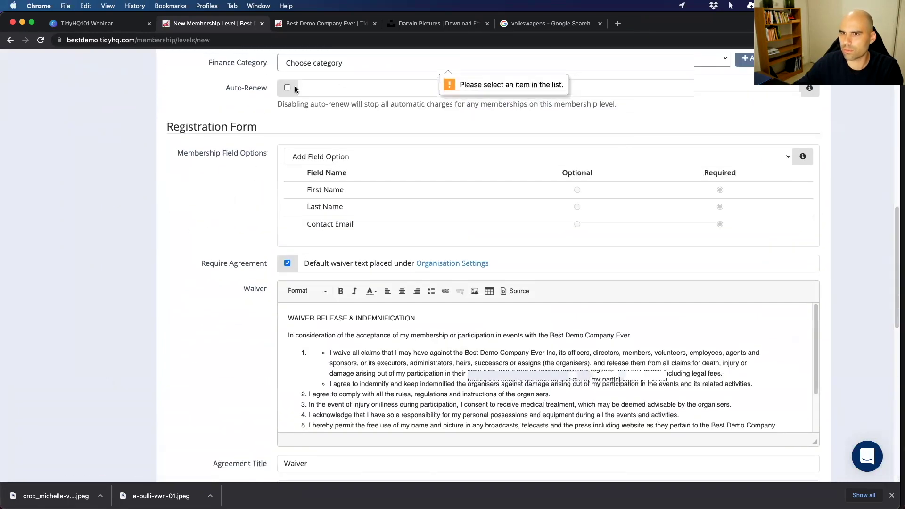
Choose the Membership finance category and save the Pro Membership level.
scroll(337, 75, "up", 1)
left_click(337, 71)
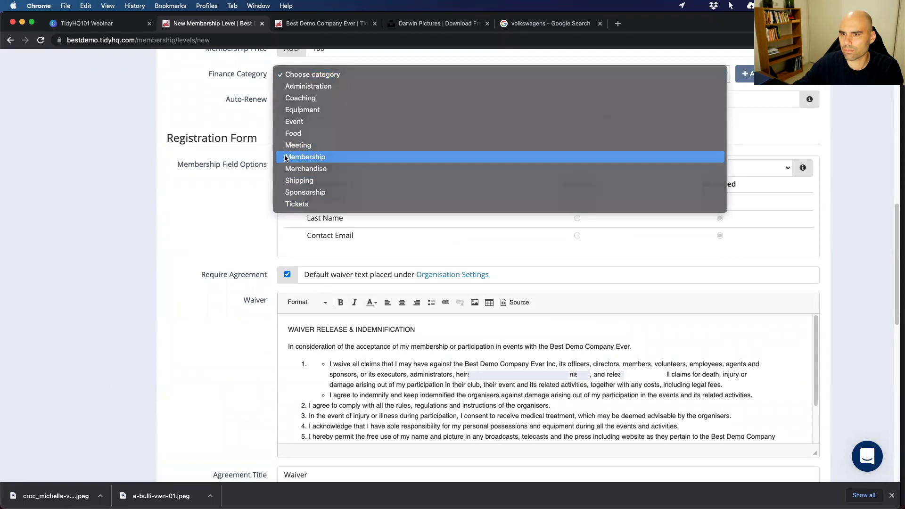
left_click(305, 157)
scroll(231, 234, "down", 15)
left_click(799, 392)
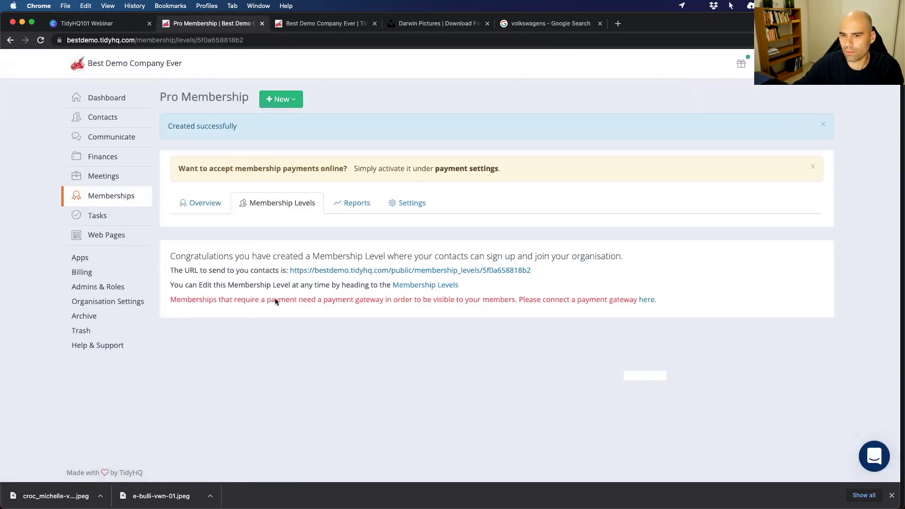
Open the public sign-up link in a new tab, then close the page-not-found and old confirmation tabs.
right_click(380, 272)
left_click(401, 274)
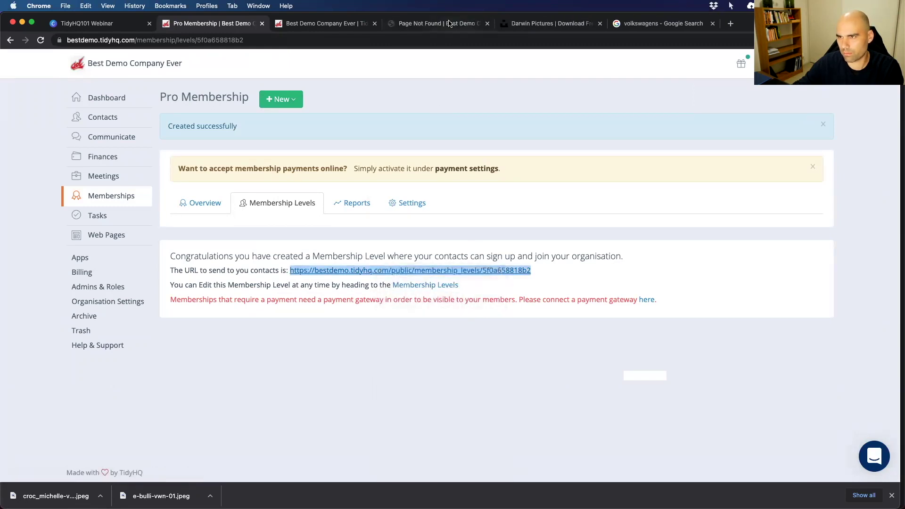
left_click(449, 23)
left_click(487, 24)
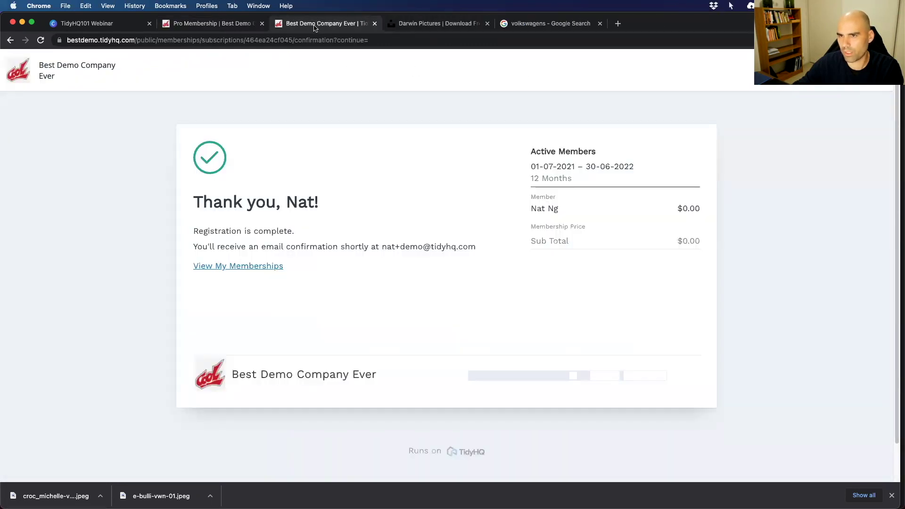
left_click(374, 24)
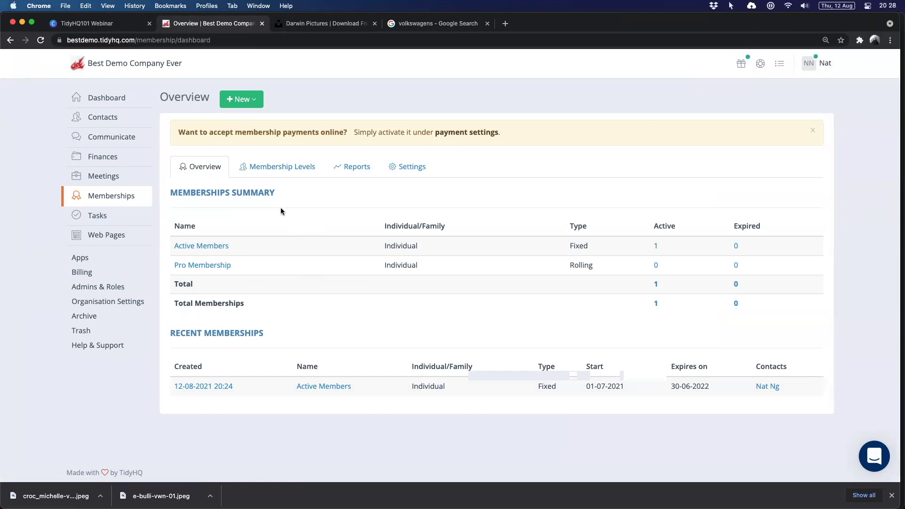
mouse_move(113, 196)
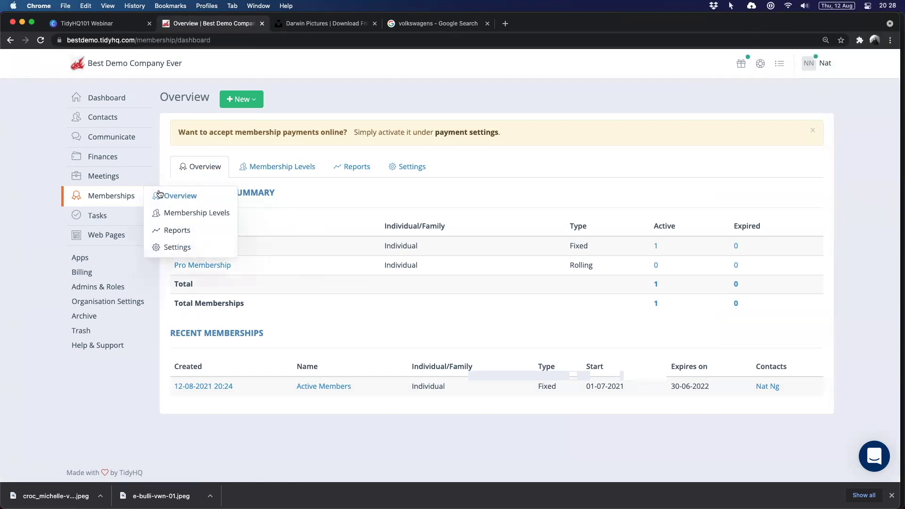
Return to the Canva deck and advance to the Meetings and Tasks slide.
left_click(105, 23)
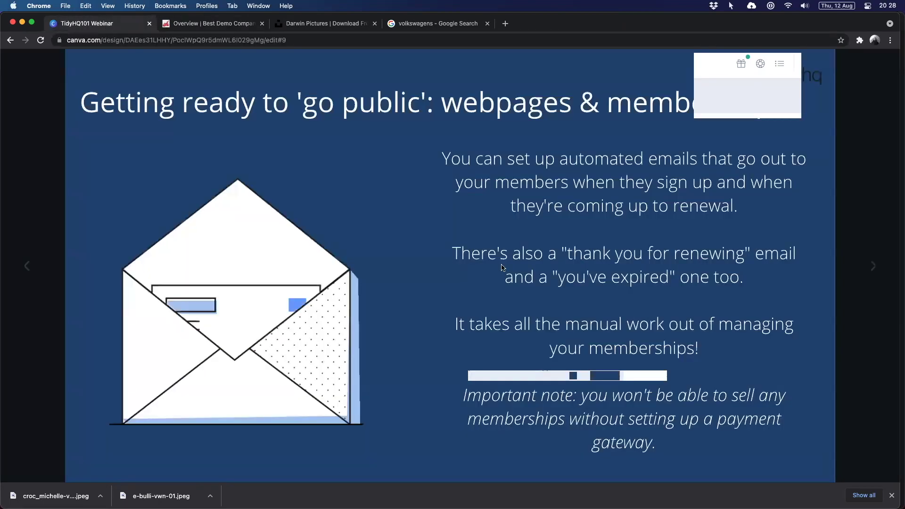
left_click(866, 267)
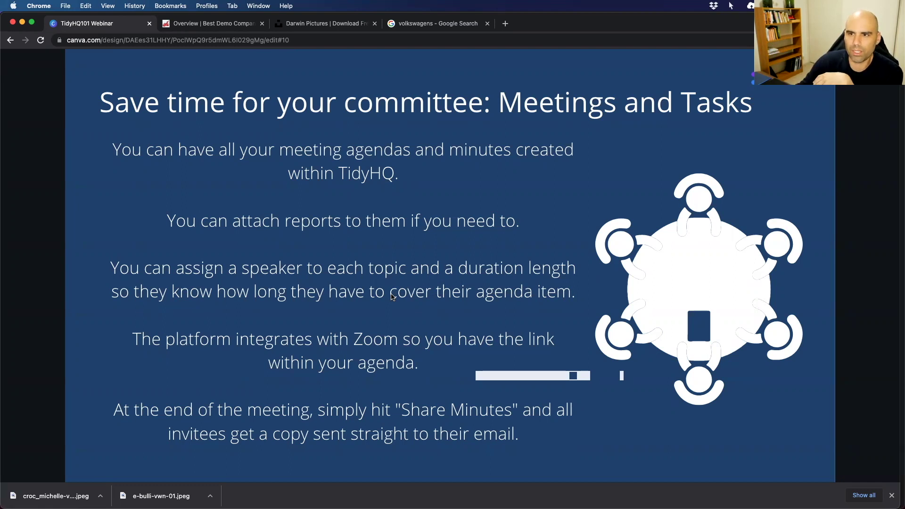
Start the first meeting from the Meetings area and name it 'Committee Meeting'.
left_click(201, 25)
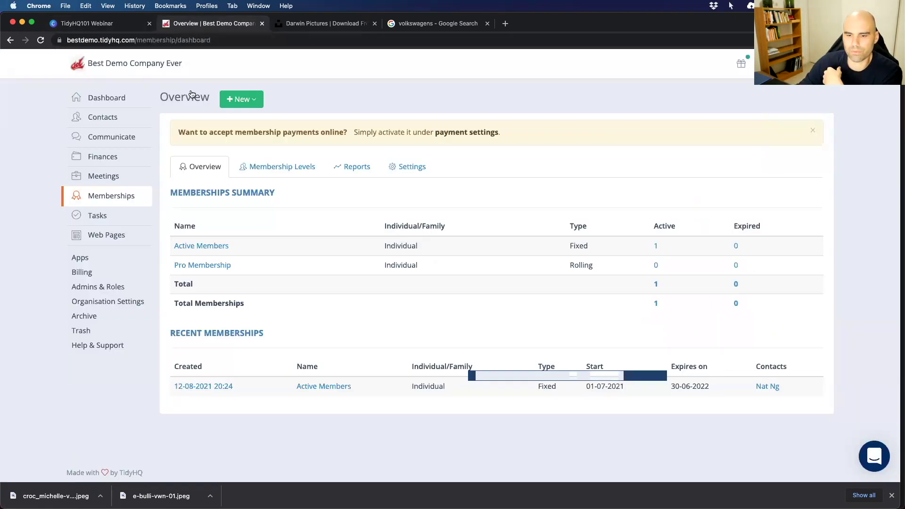
mouse_move(98, 178)
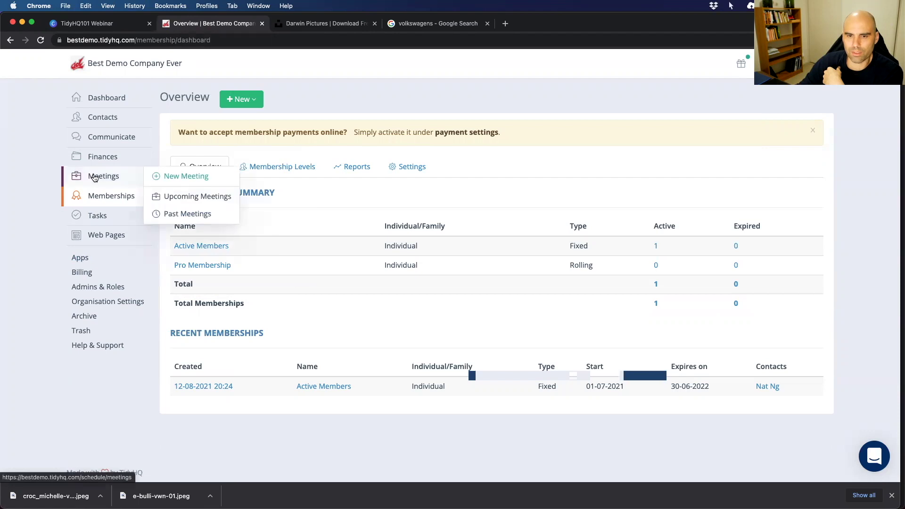
left_click(97, 177)
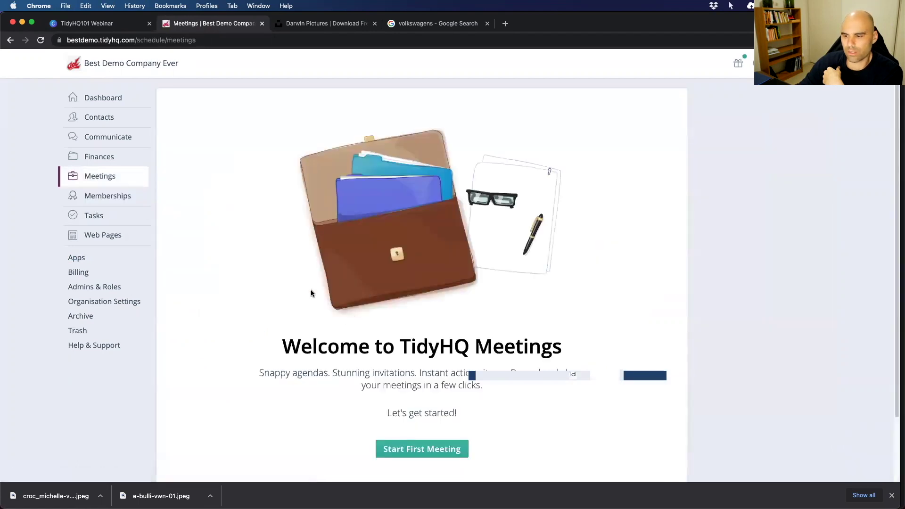
scroll(451, 324, "down", 3)
left_click(415, 378)
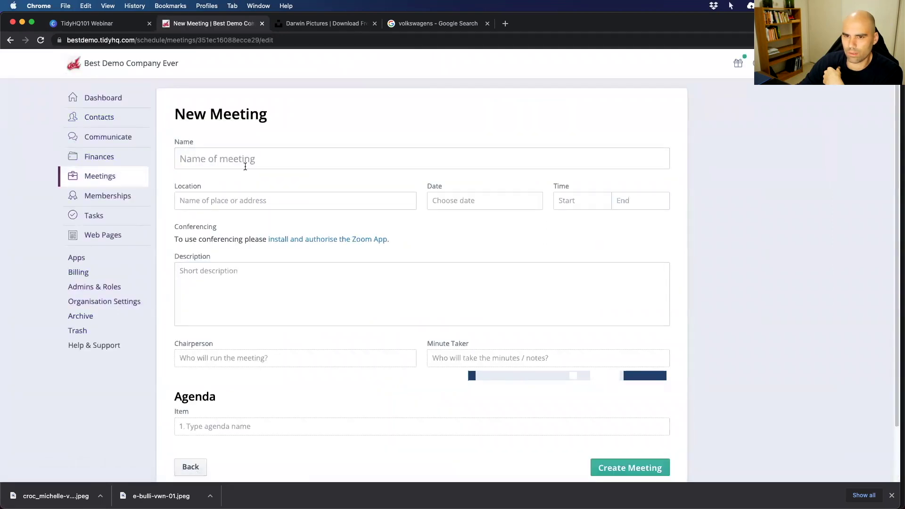
left_click(245, 160)
type("C")
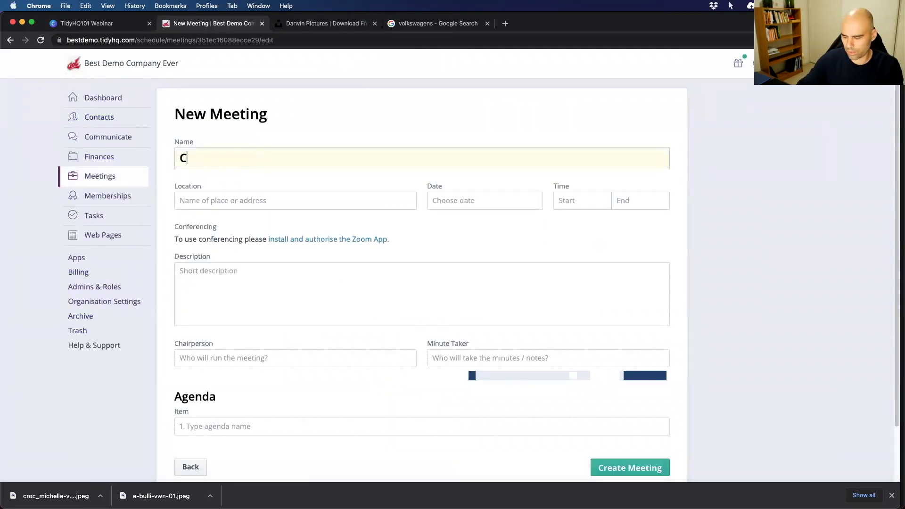
type("ommittee Meeting")
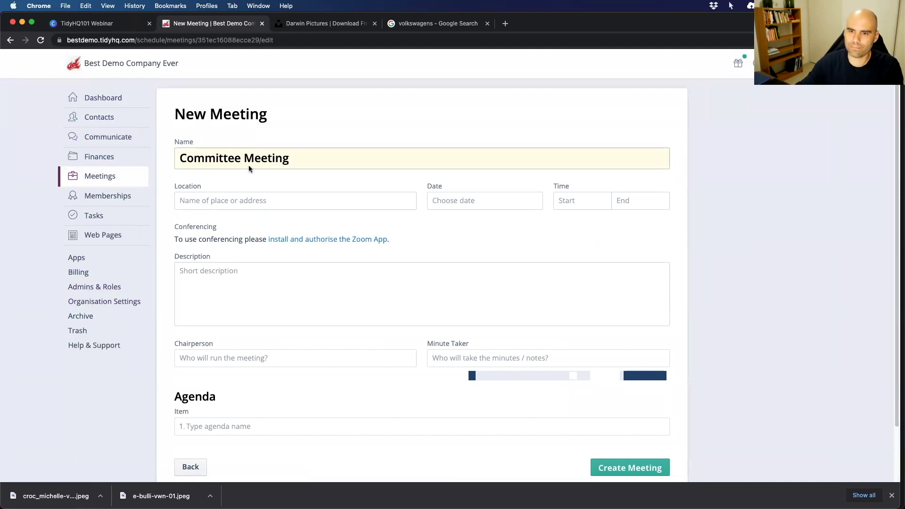
Set and save the meeting location as Darwin Waterfront Precinct.
key("Tab")
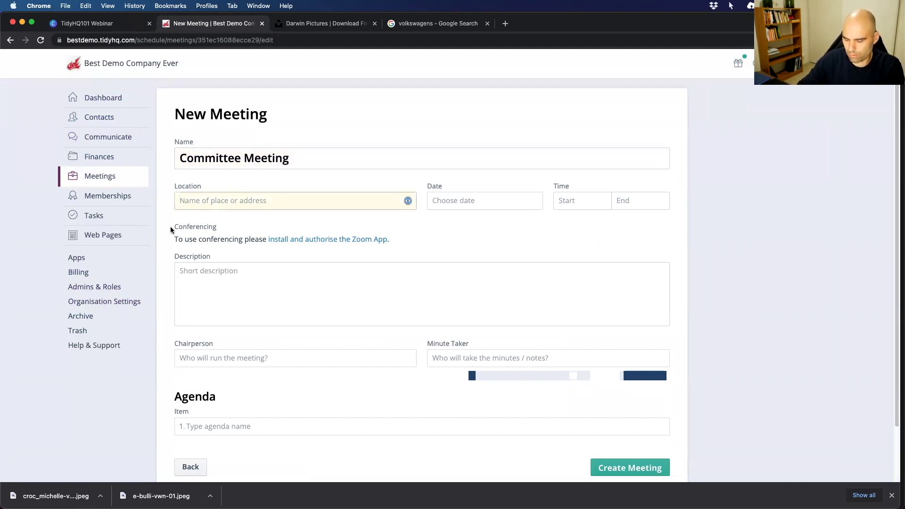
type("Darwin")
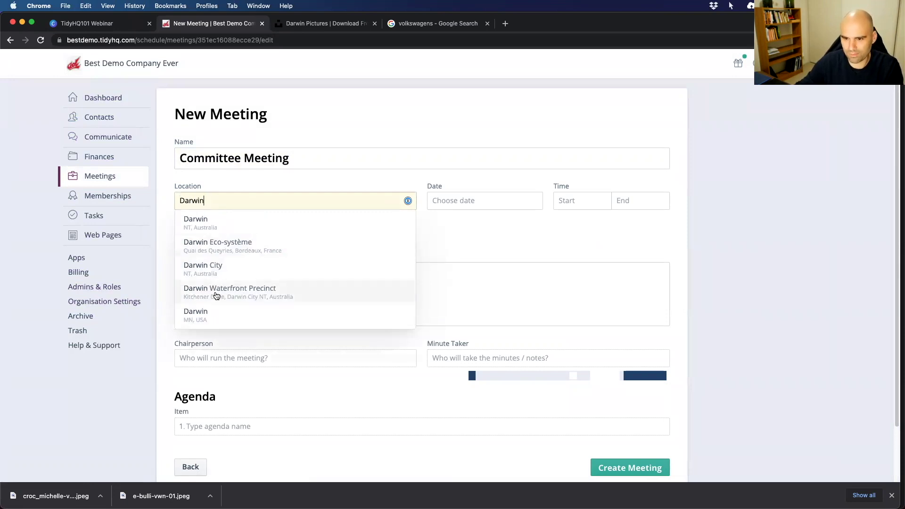
left_click(216, 295)
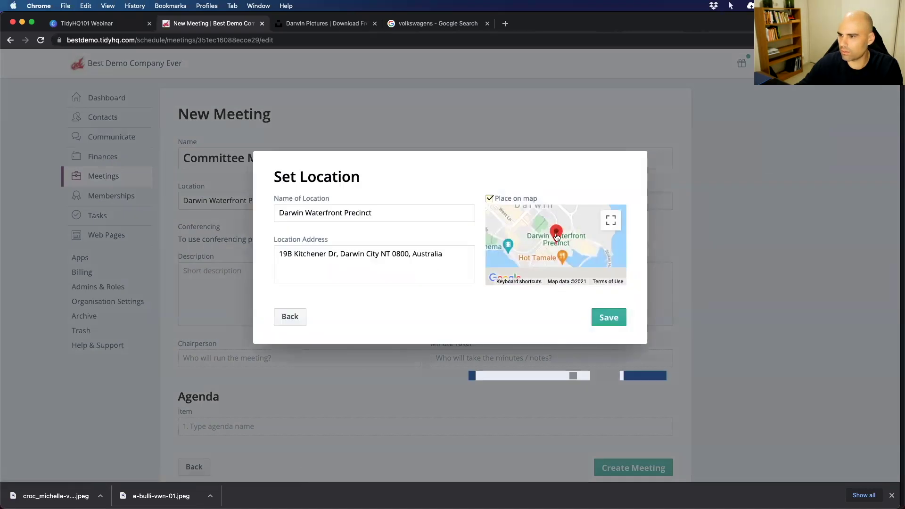
left_click_drag(557, 237, 562, 250)
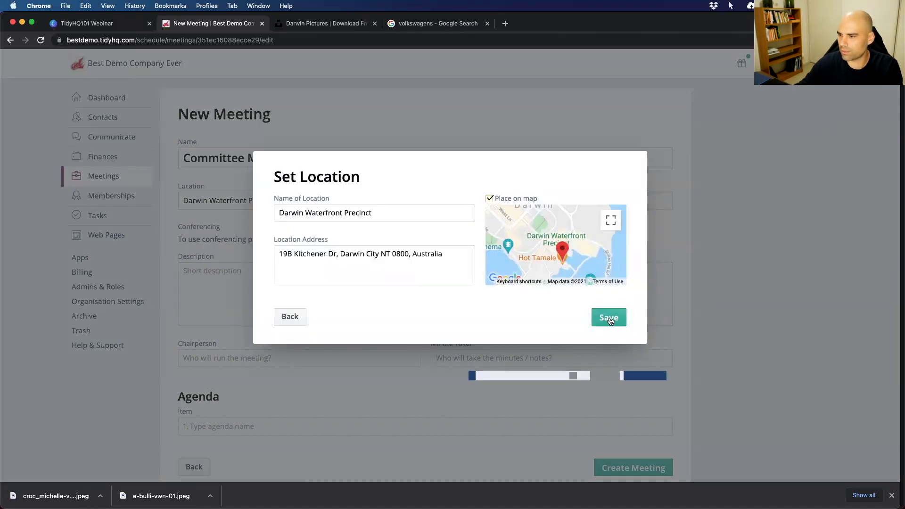
left_click(608, 319)
Schedule it for 26 Aug, 06:00–07:00 pm, described as 'Monthly Committee Meeting to discuss all the things...'.
left_click(478, 199)
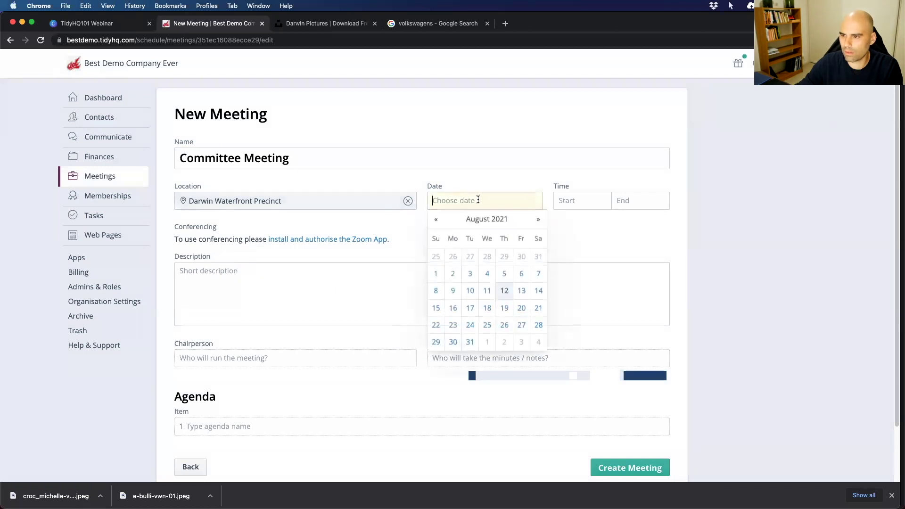
left_click(504, 324)
left_click(591, 200)
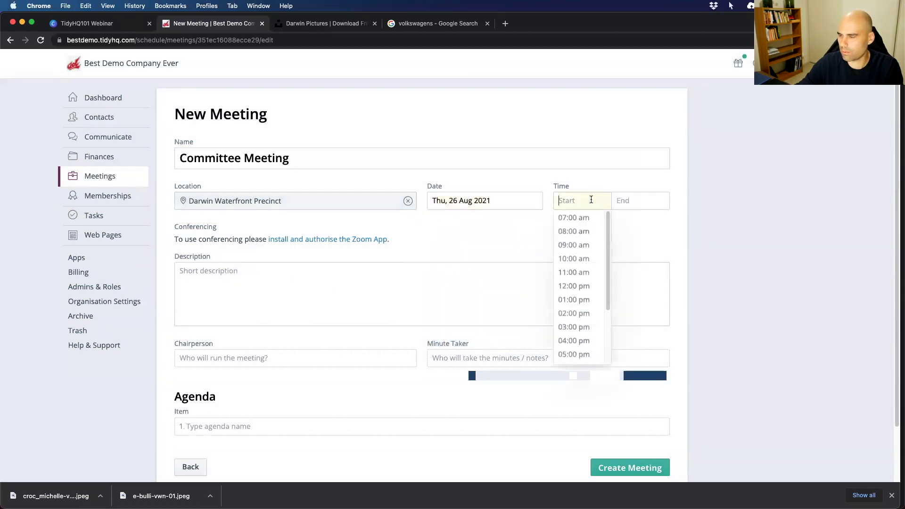
scroll(587, 290, "down", 3)
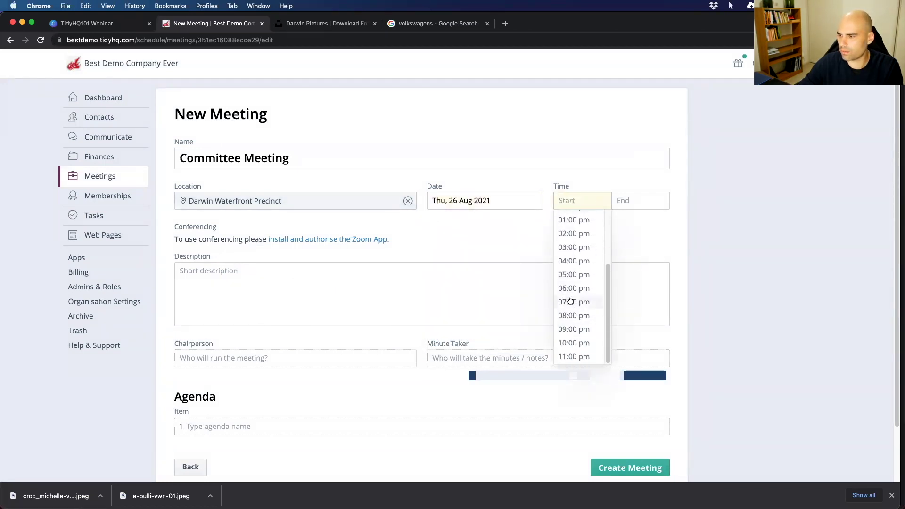
left_click(572, 289)
left_click(637, 198)
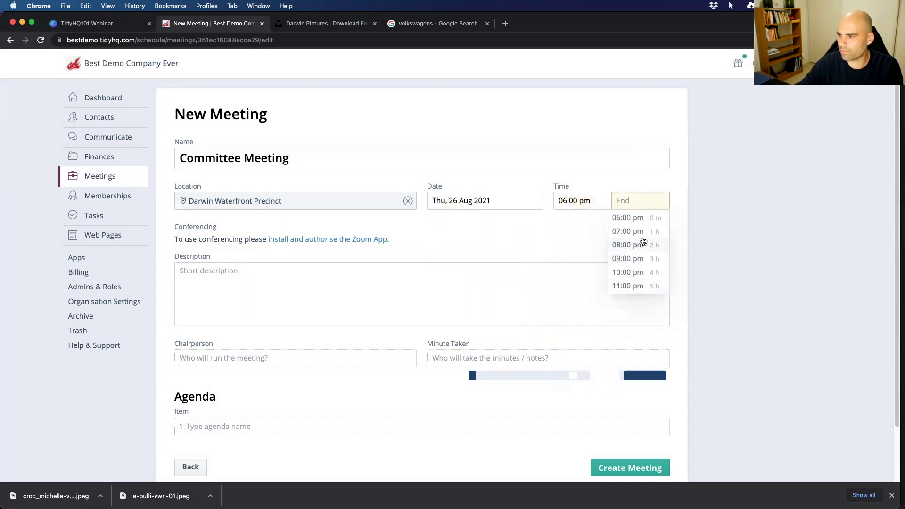
left_click(628, 231)
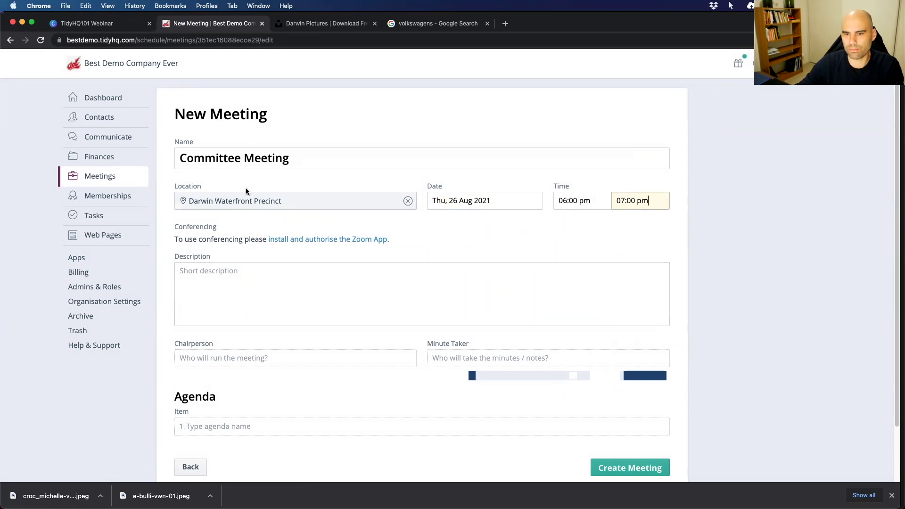
left_click(219, 283)
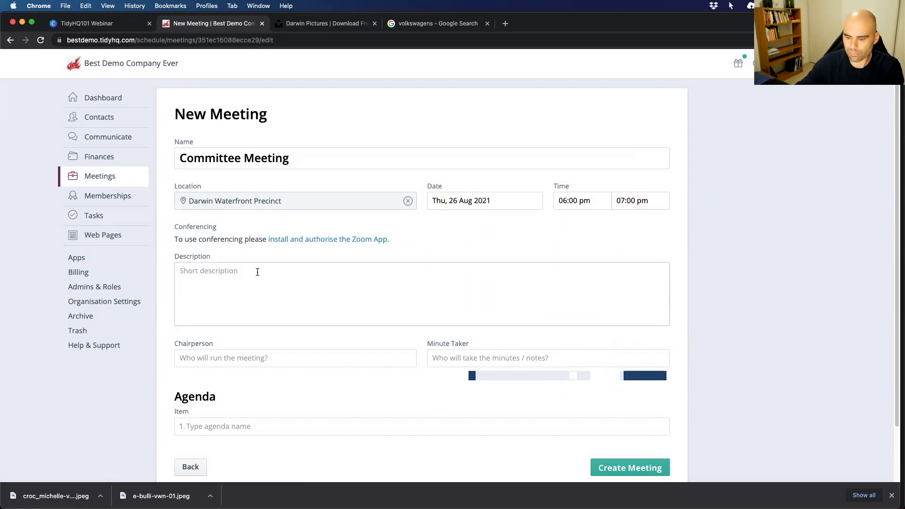
type("Monthly C")
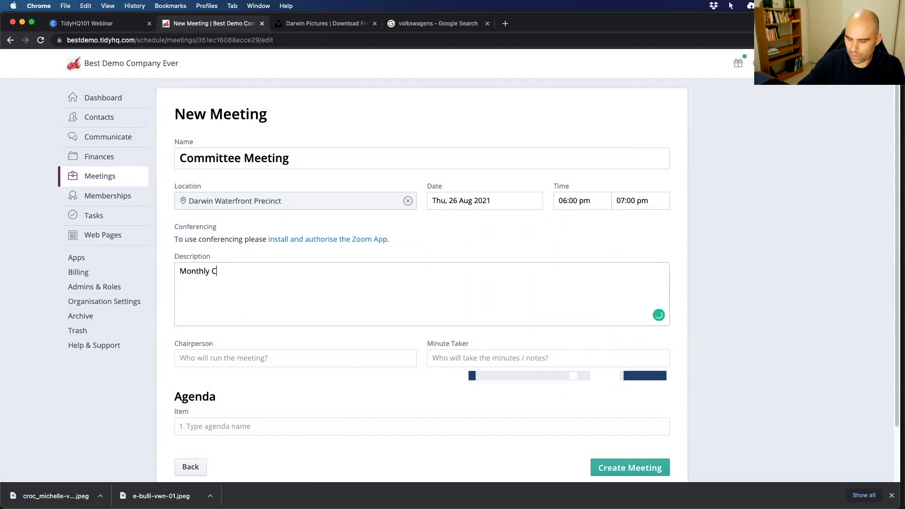
type("ommittee M")
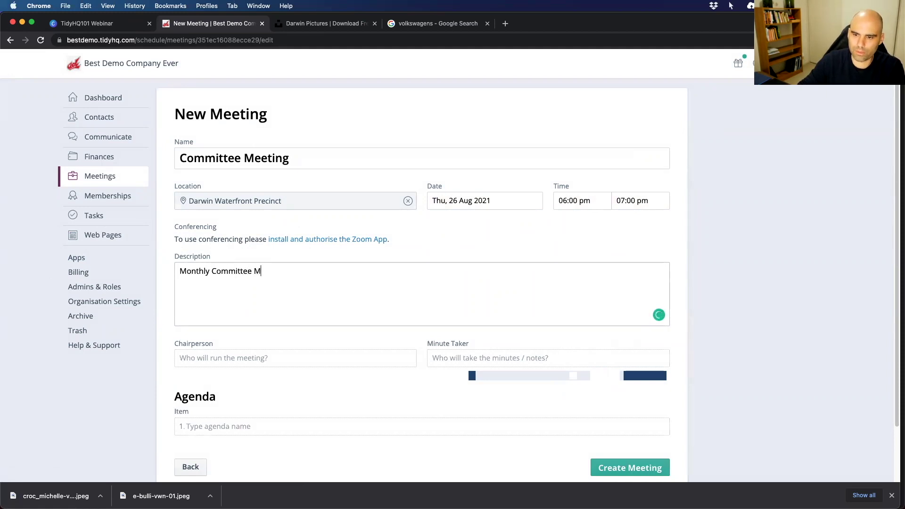
type("eeting to discuss all the things.")
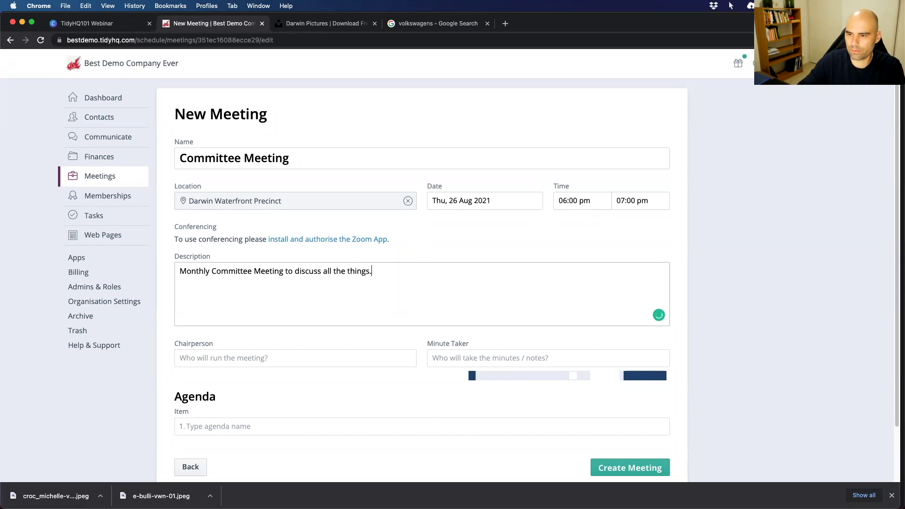
type("..")
Assign the suggested members as the meeting's chairperson and minute taker.
left_click(213, 358)
type("Nat")
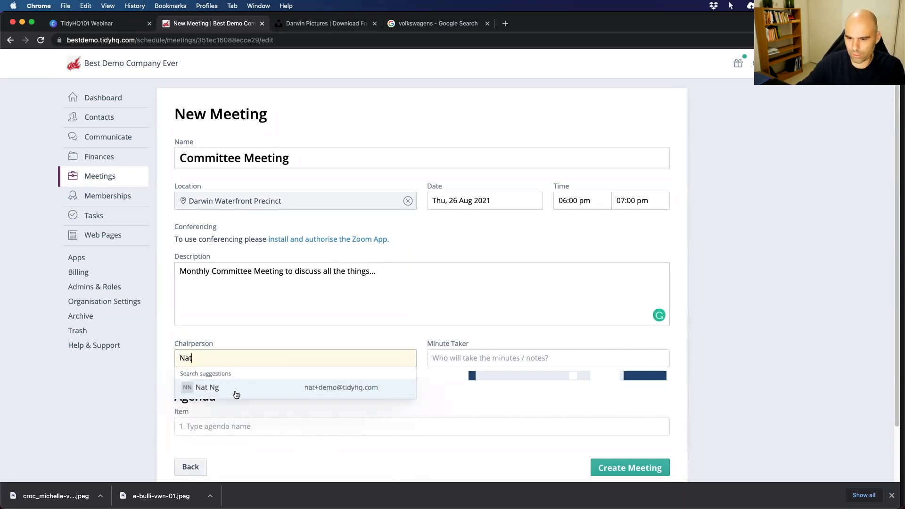
left_click(235, 393)
left_click(441, 358)
type("Isaak")
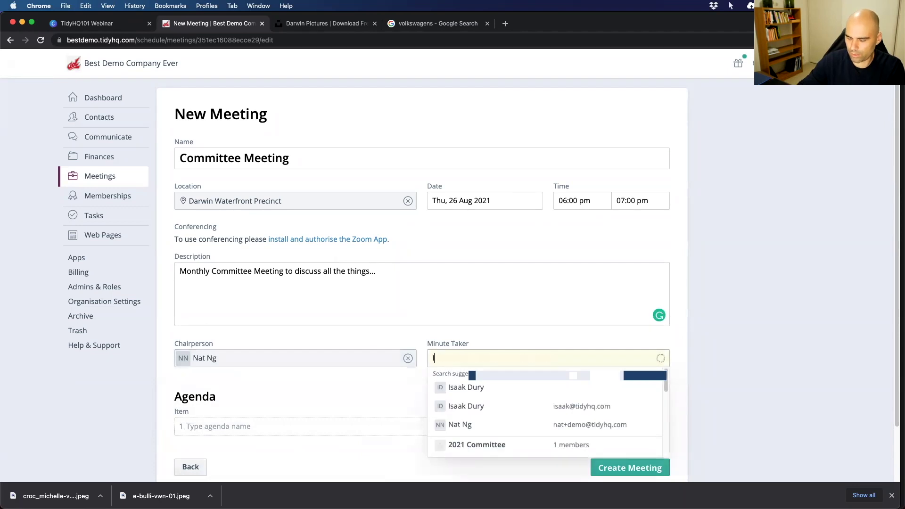
left_click(465, 407)
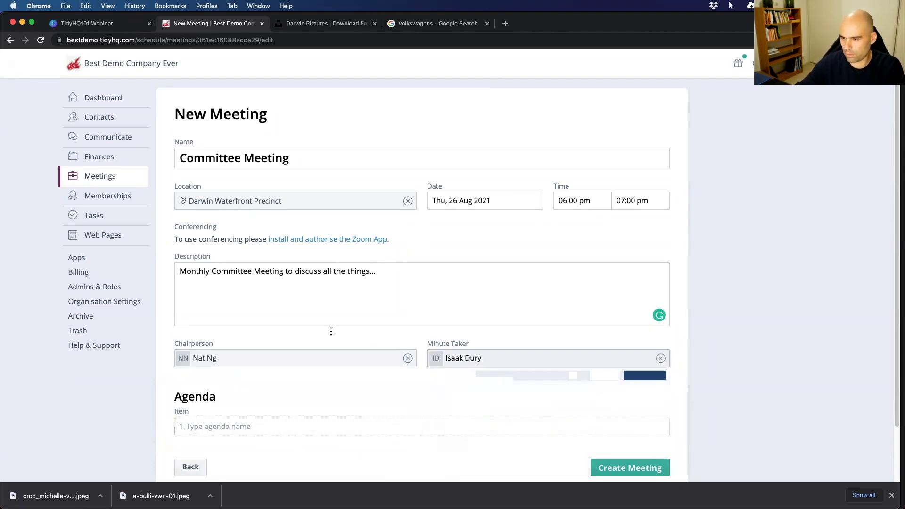
scroll(242, 407, "down", 3)
Add agenda items 'Open Meeting' and 'Accept Minutes of last meeting', correcting the Minutes spelling.
left_click(227, 364)
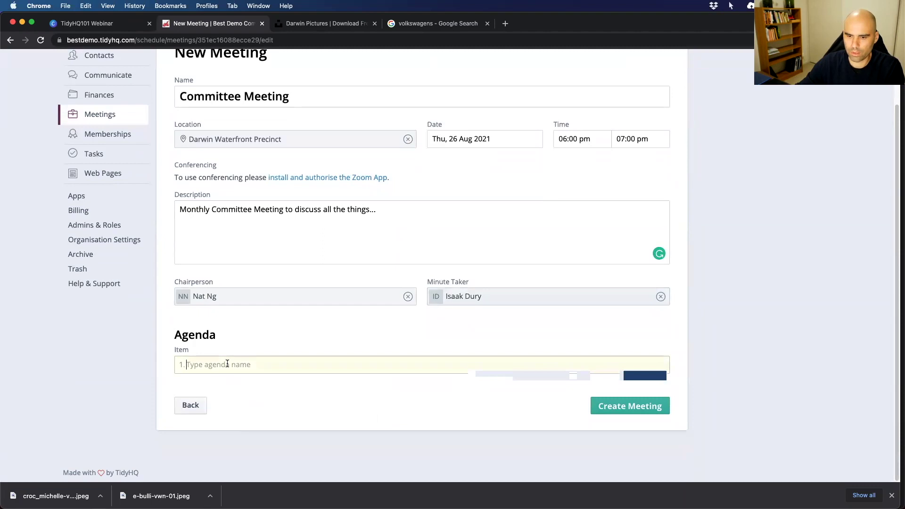
type("Open Meeting")
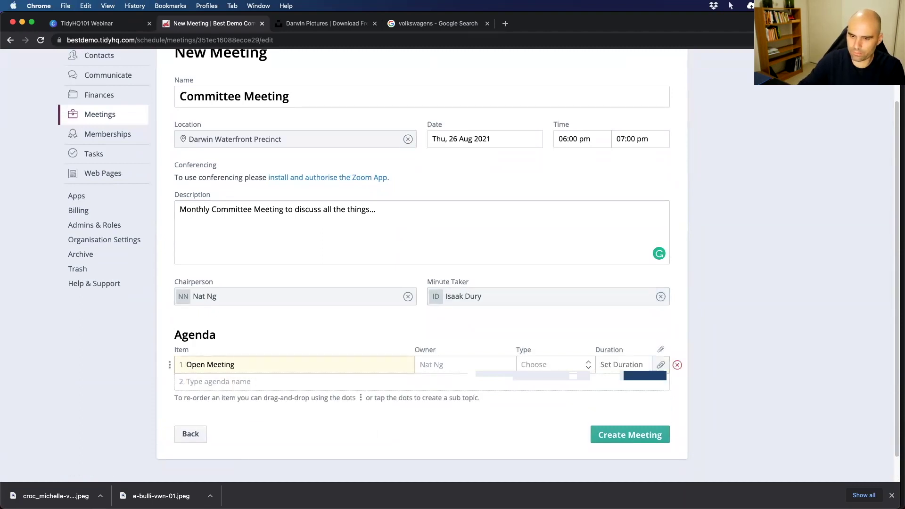
key("Return")
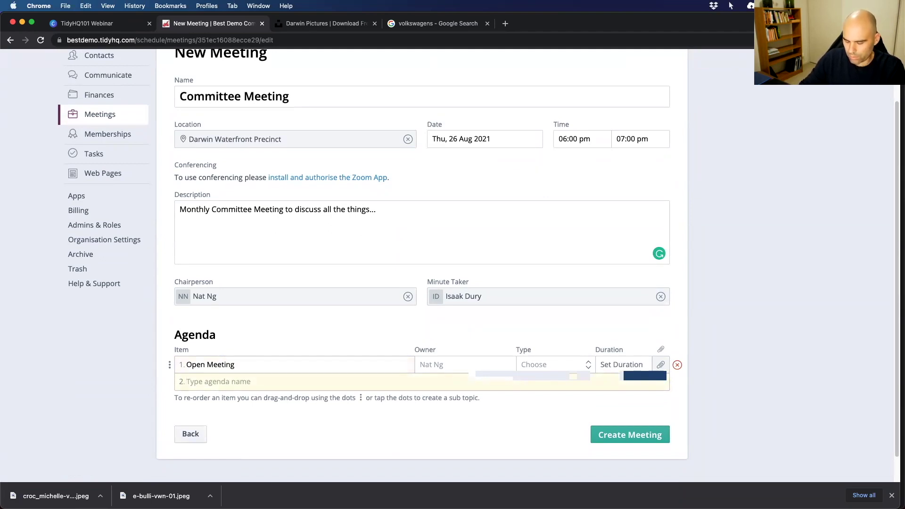
type("Accept Mintues of last meeting")
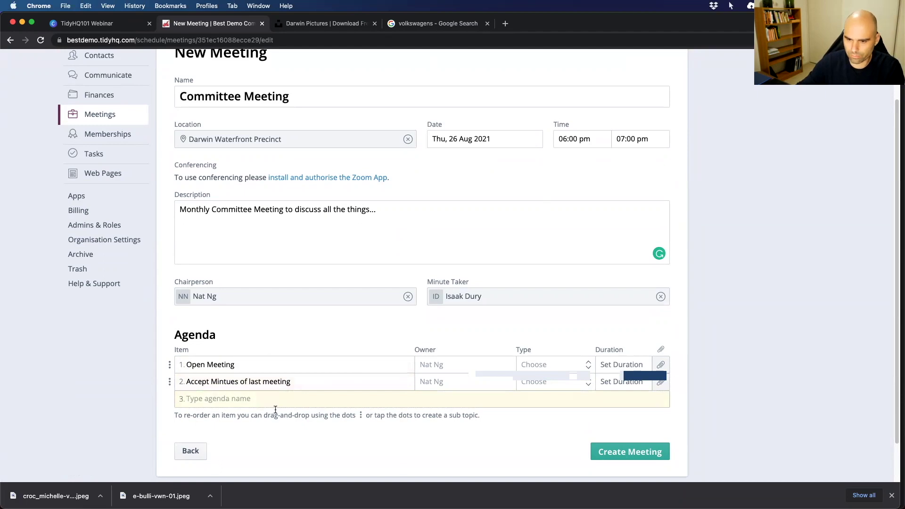
right_click(225, 383)
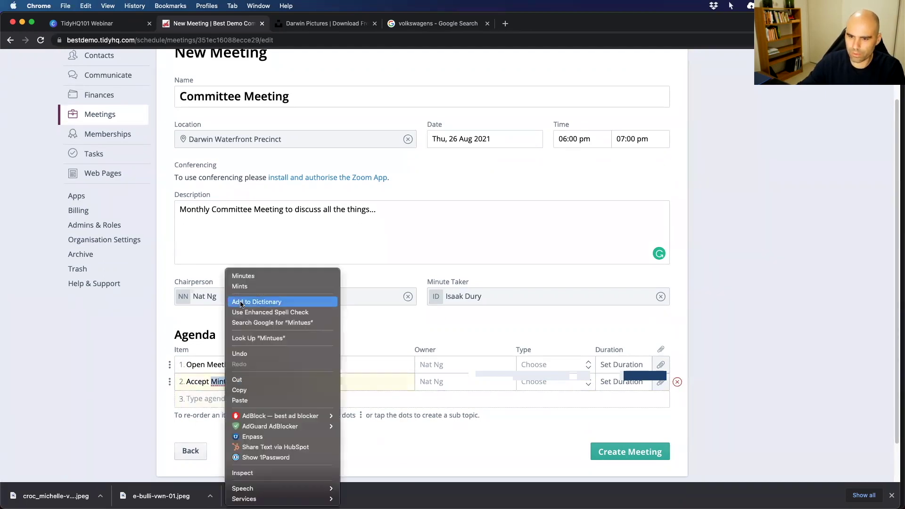
left_click(250, 271)
Add agenda items Finances, Sponsors, Events and Donations, fixing the Donations typo.
left_click(223, 397)
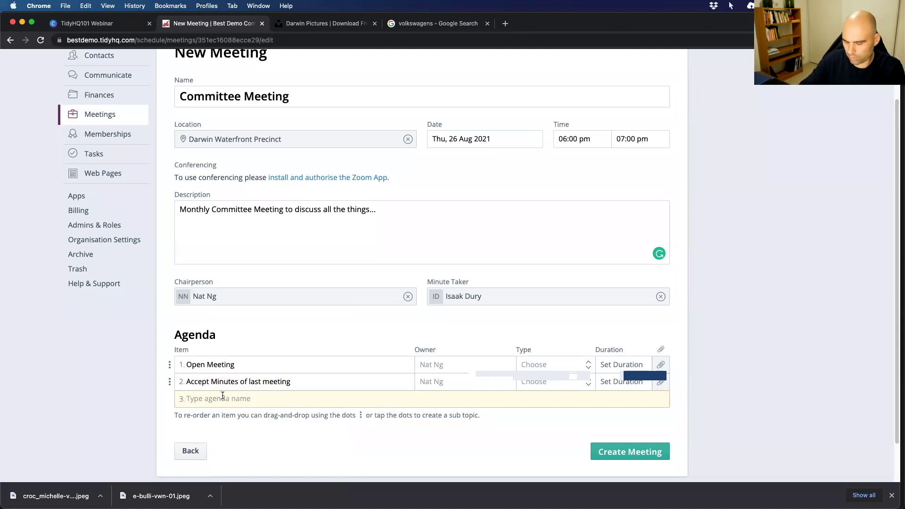
type("Finances")
key("Return")
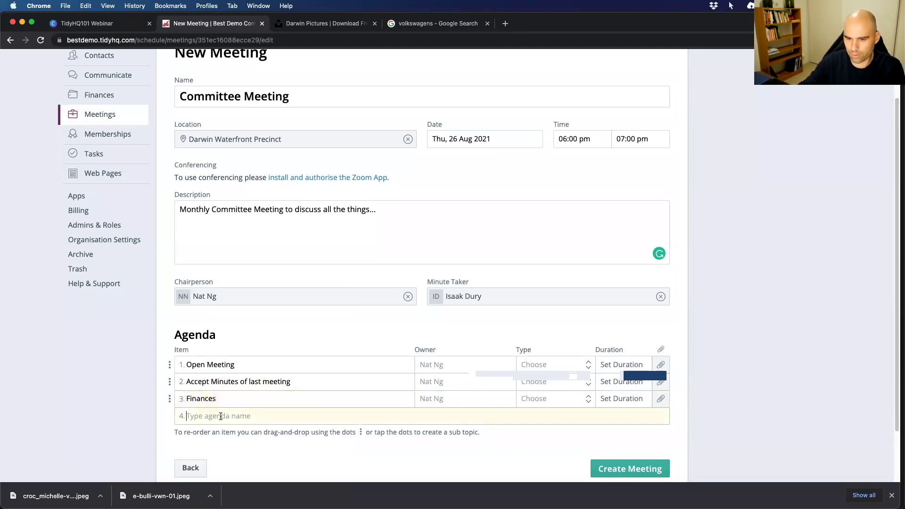
type("Sponsors")
key("Return")
type("Events")
key("Return")
type("Donoation")
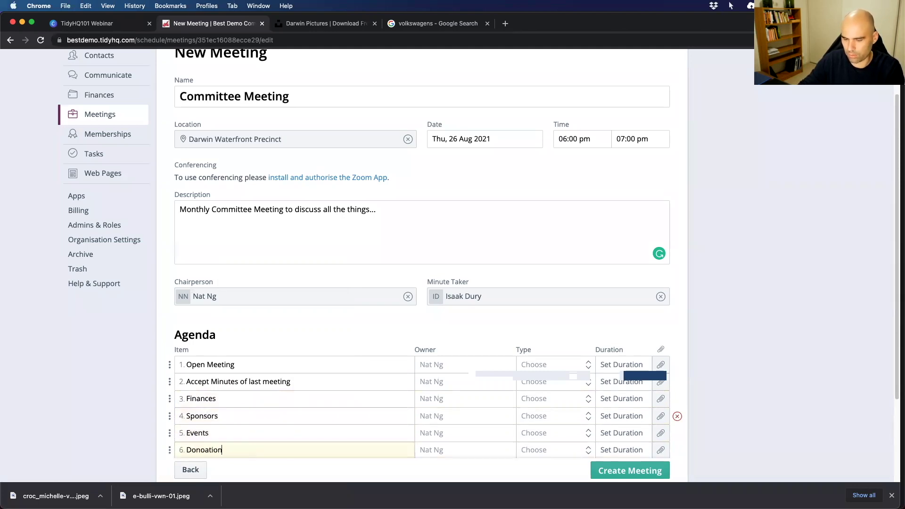
left_click(204, 449)
key("BackSpace")
scroll(165, 382, "down", 5)
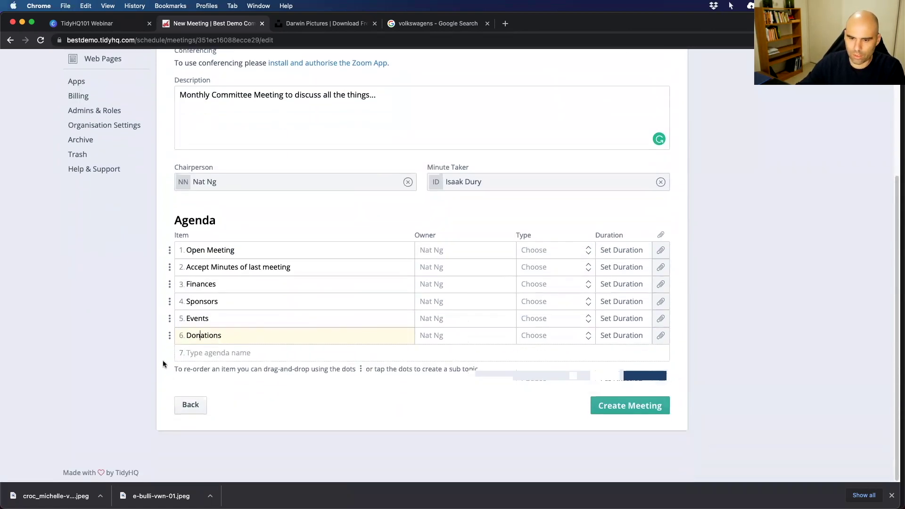
Make Sponsors, Events and Donations sub-topics of Finances.
left_click(170, 304)
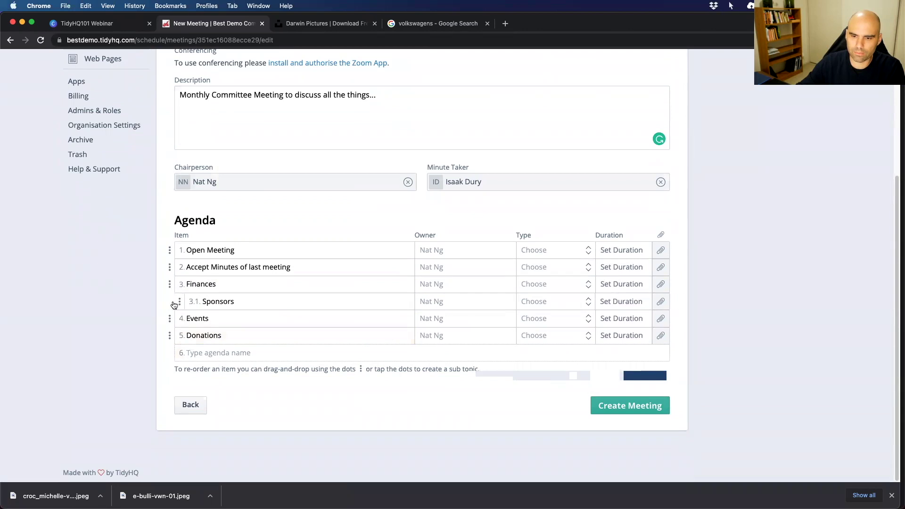
left_click(169, 318)
left_click(171, 336)
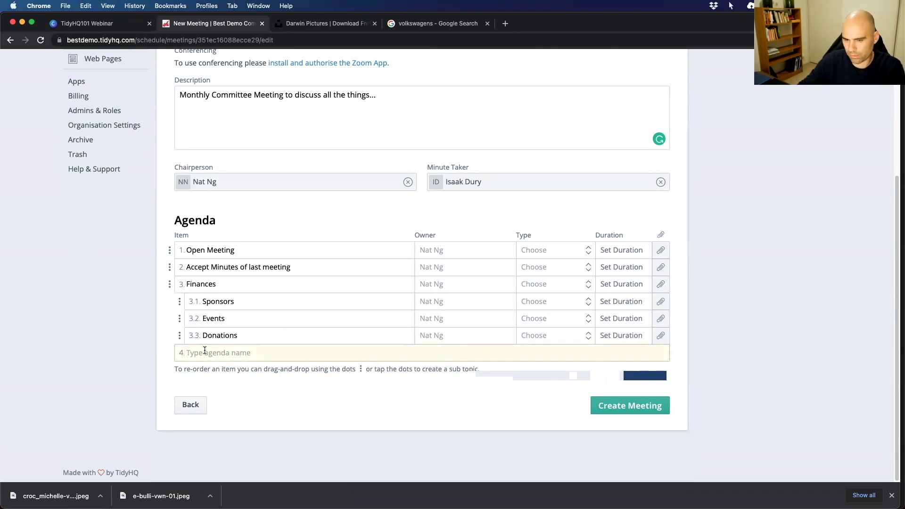
Add Upcoming Events with an Annual Dinner sub-topic, followed by 'Close meeting'.
type("E")
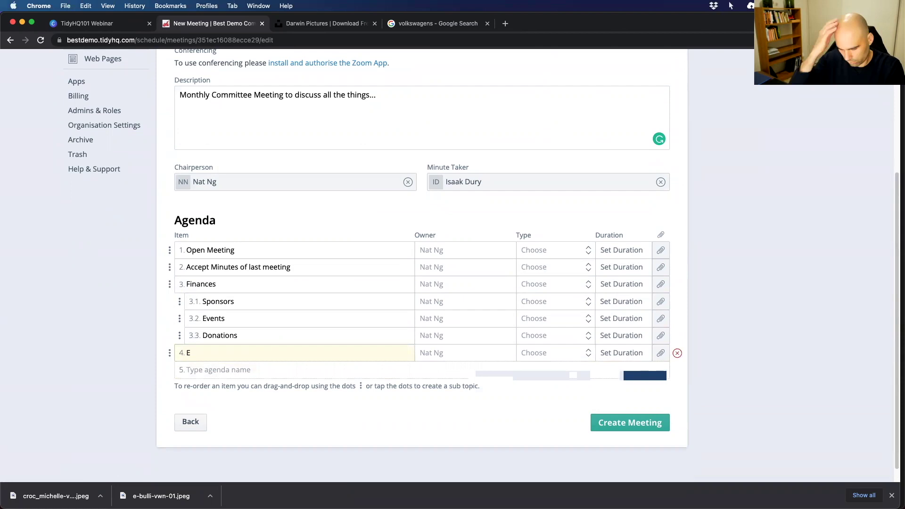
key("BackSpace")
type("Upcoming Events")
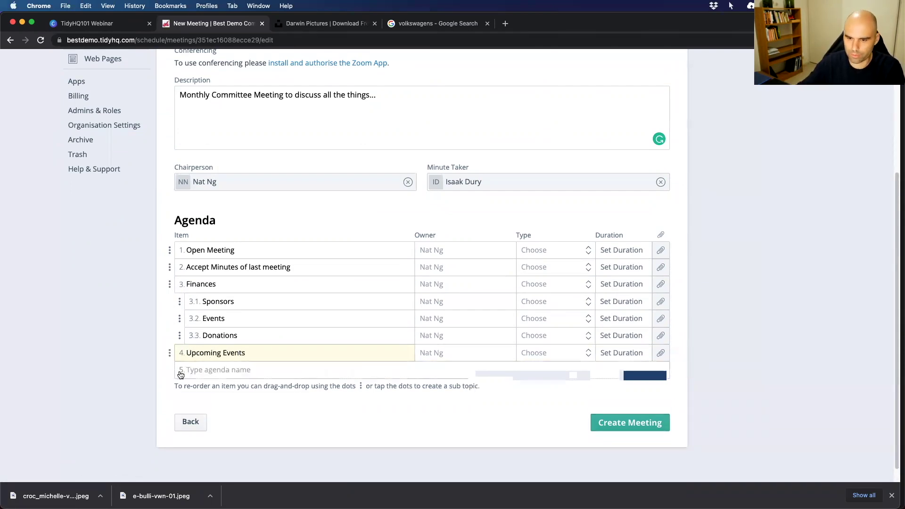
left_click(206, 366)
type("Annual Dinn")
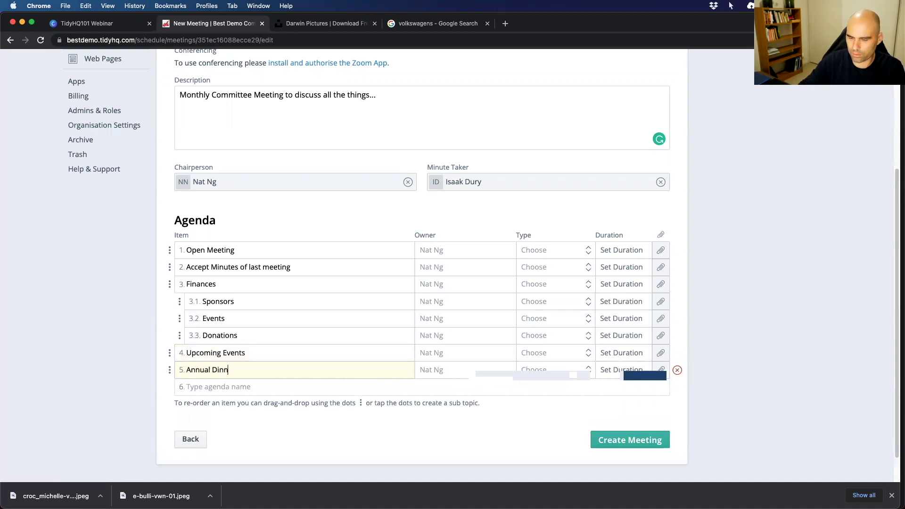
type("er")
left_click(169, 370)
left_click(194, 385)
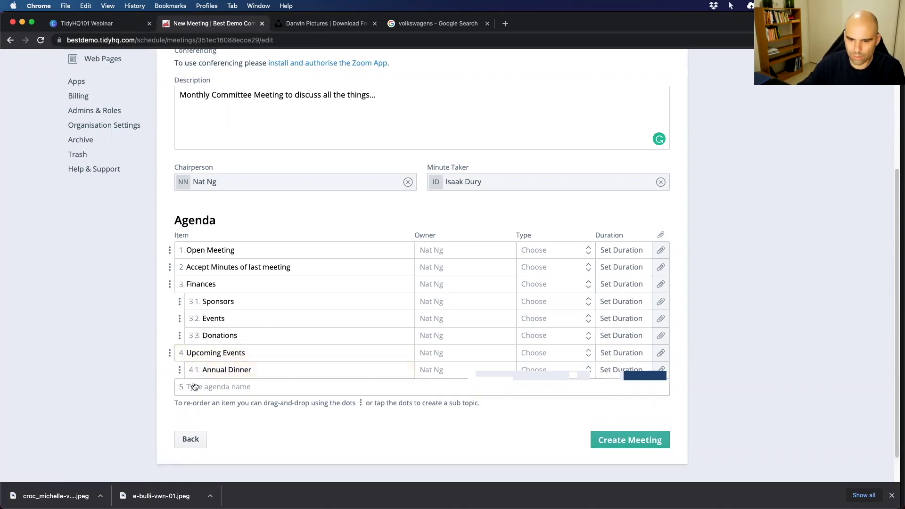
type("Close")
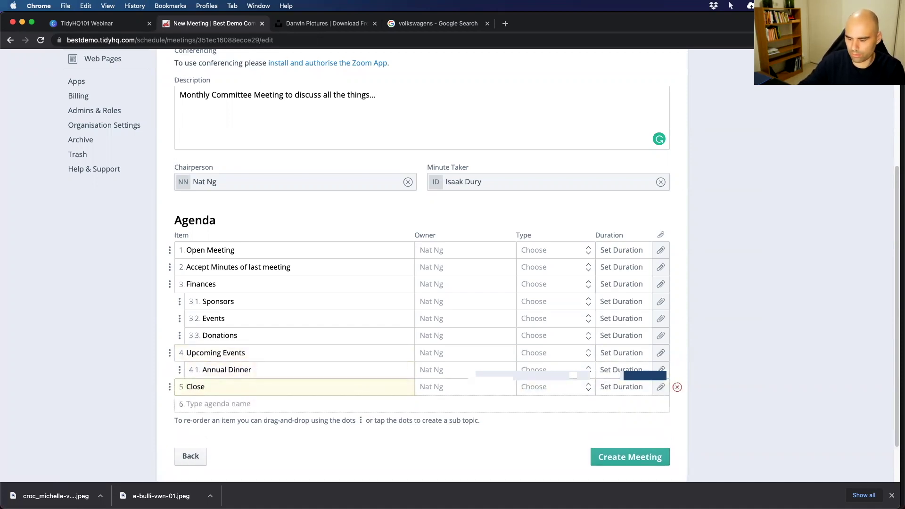
type(" meeting")
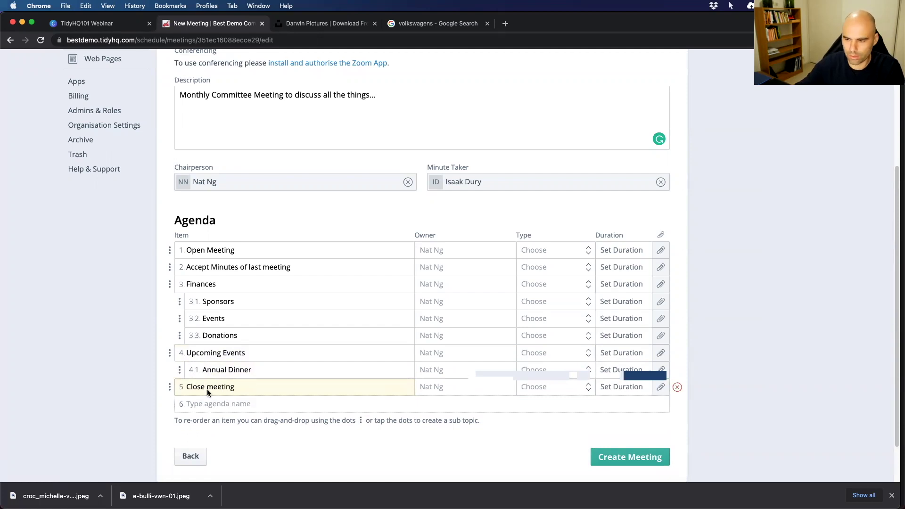
Assign the suggested members as owners of Accept Minutes and Open Meeting.
left_click(440, 266)
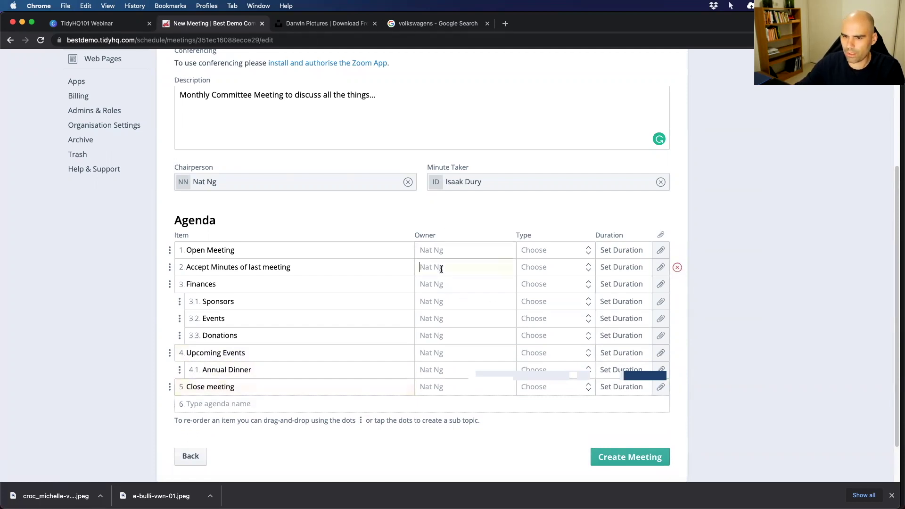
left_click(466, 317)
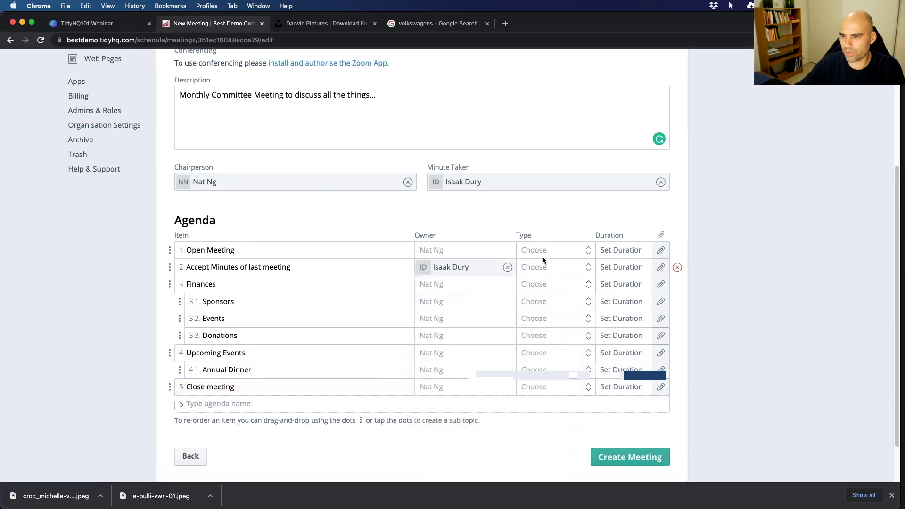
left_click(462, 247)
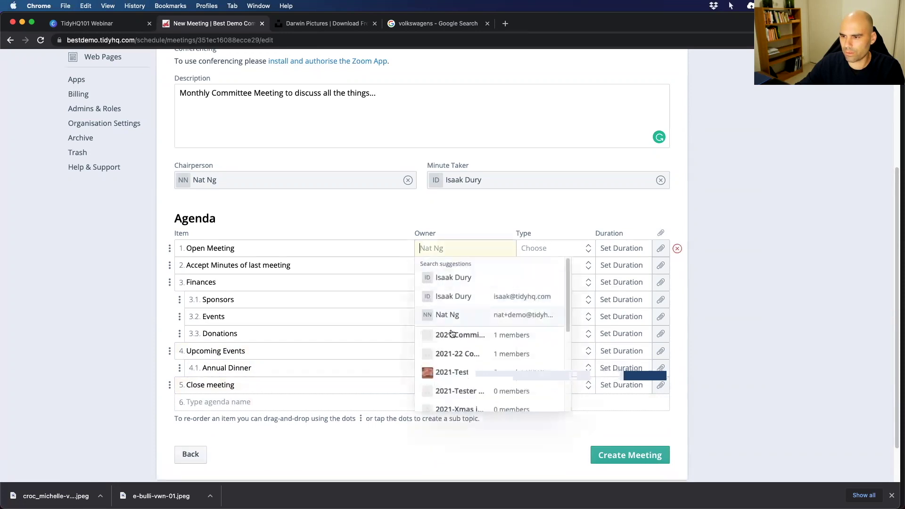
left_click(449, 315)
Set item types: Open Meeting For Noting, Accept Minutes For Action, Finances For Discussion.
left_click(552, 248)
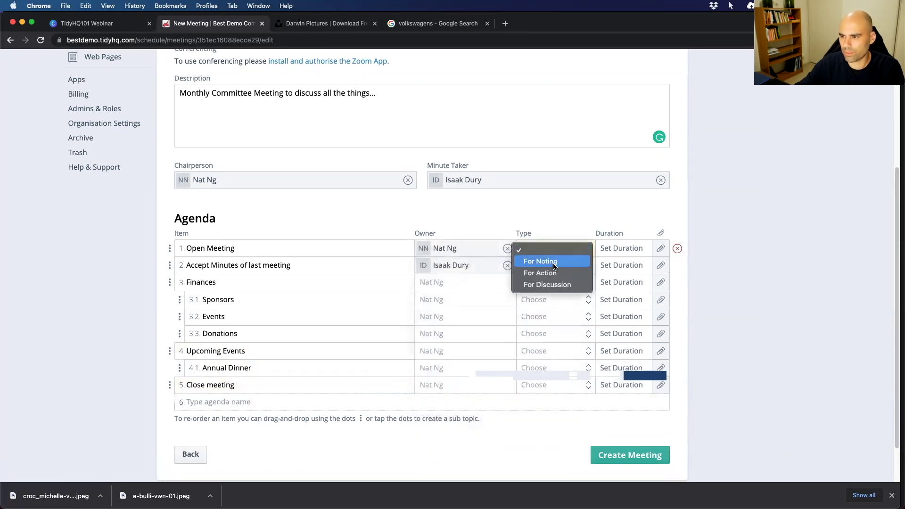
left_click(554, 262)
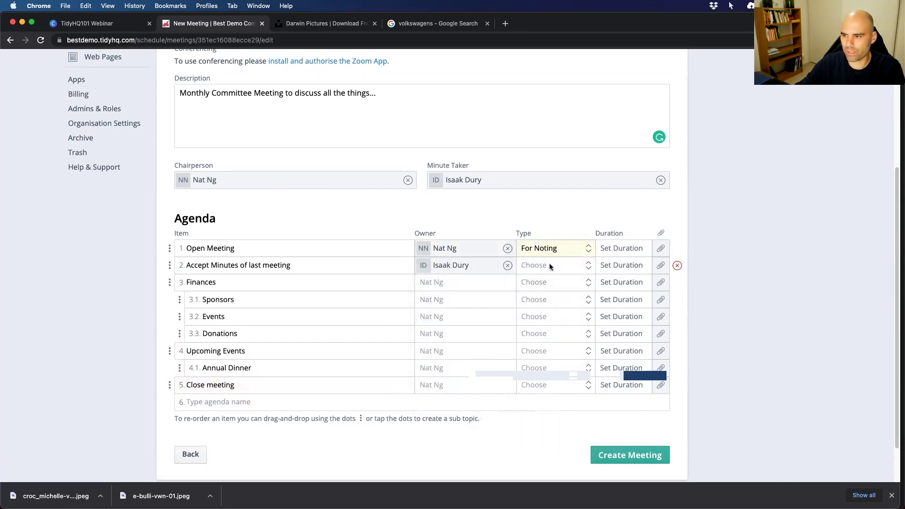
left_click(551, 265)
left_click(549, 290)
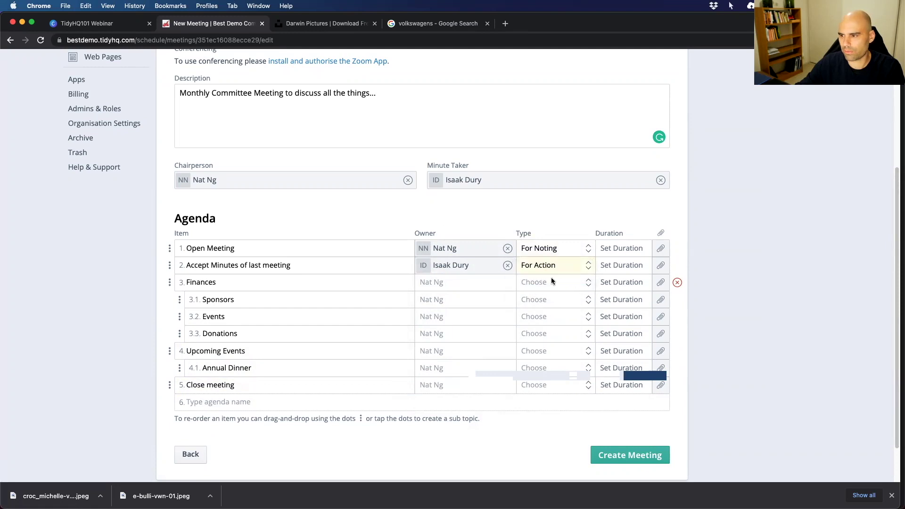
left_click(545, 285)
left_click(549, 317)
Set durations of 2, 12 and 15 min for the first three agenda items.
left_click(612, 256)
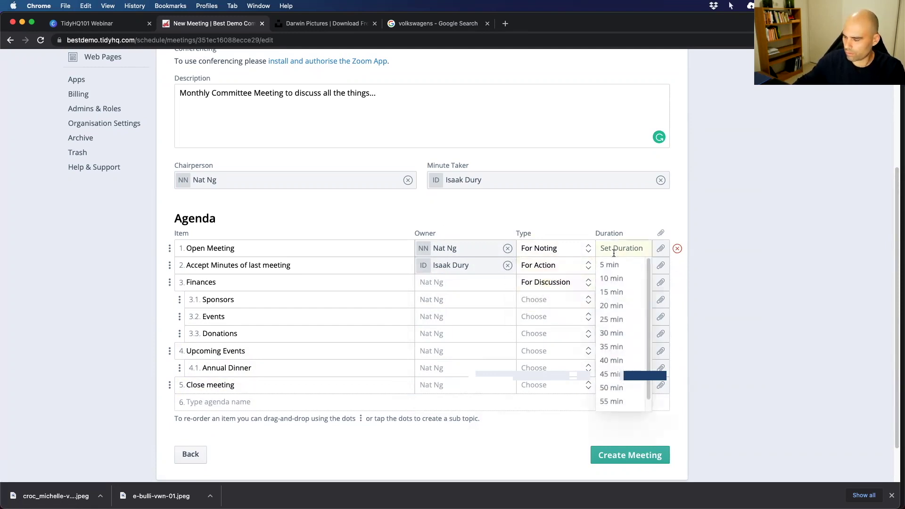
key("2")
key("Return")
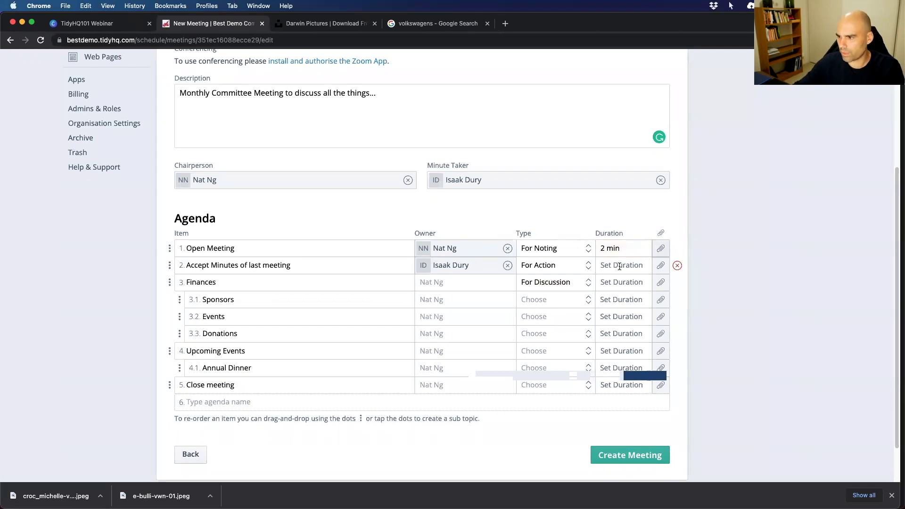
left_click(618, 266)
type("12")
key("Return")
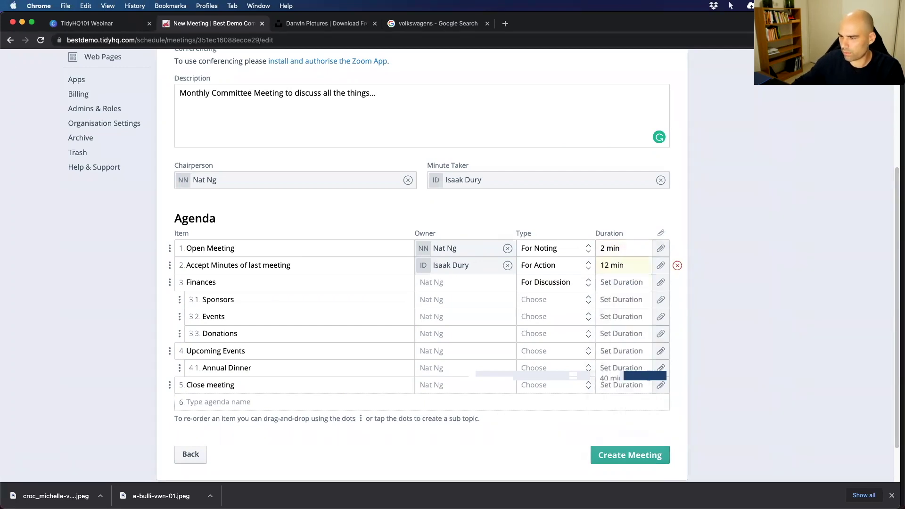
left_click(613, 283)
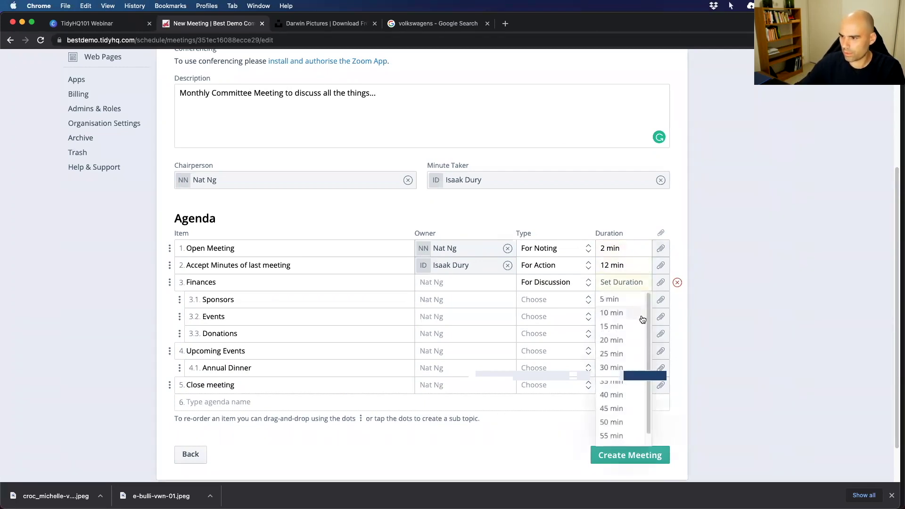
left_click(616, 326)
Attach the beach photo JPEG from the Desktop to Open Meeting.
left_click(660, 248)
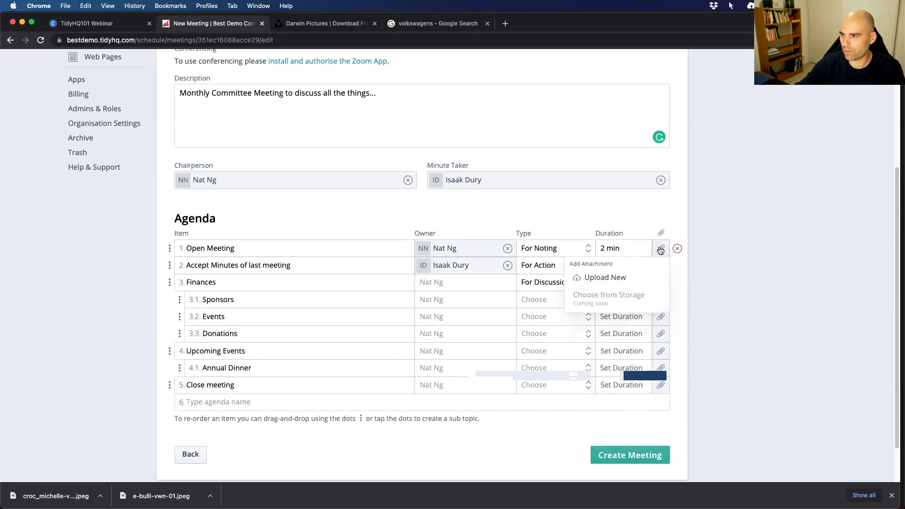
left_click(597, 279)
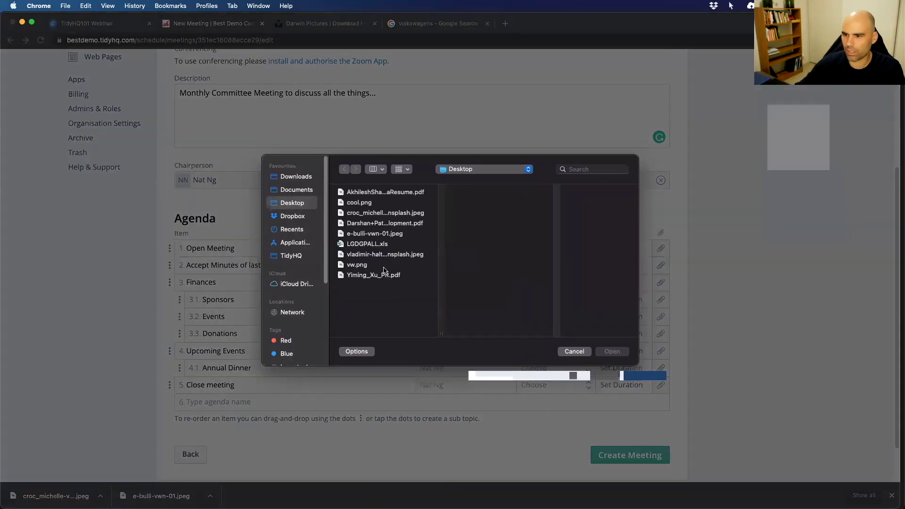
left_click(366, 254)
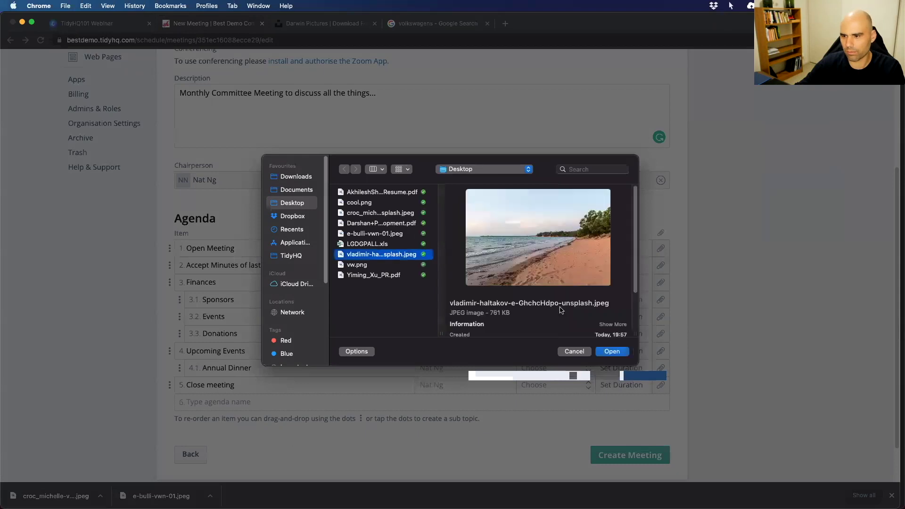
left_click(612, 352)
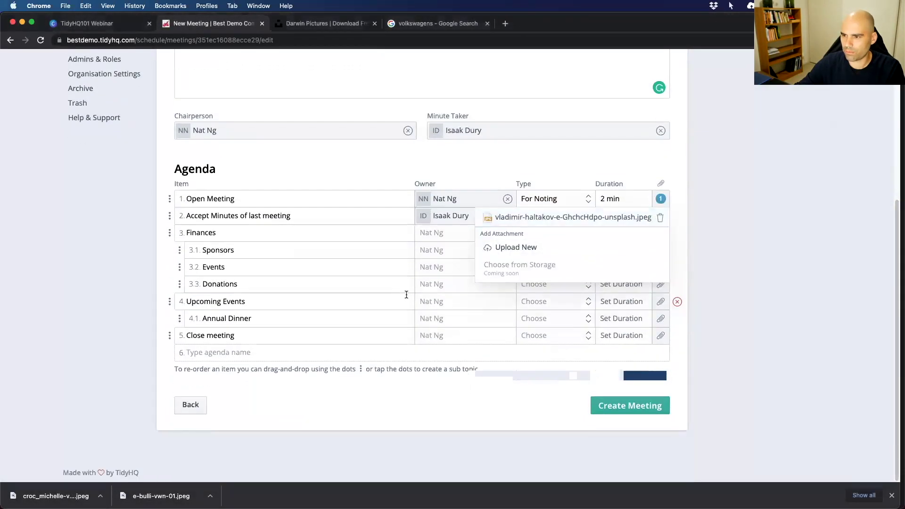
Create the meeting, then bring up Send Invites after clearing a stray invitee search.
left_click(623, 409)
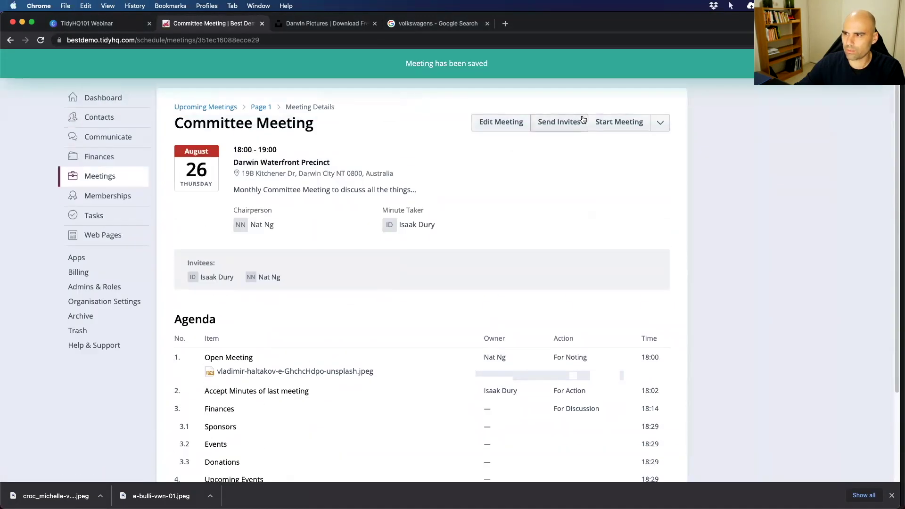
left_click(571, 123)
left_click(348, 197)
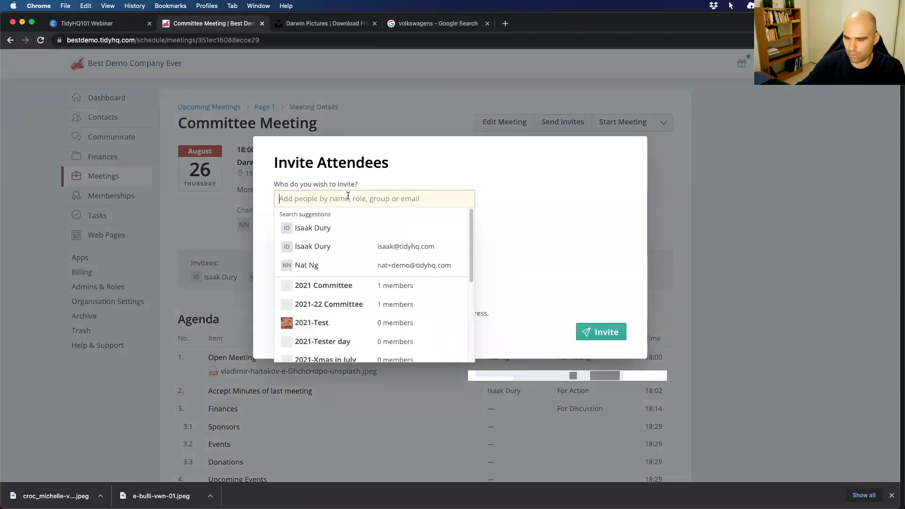
type("Bev")
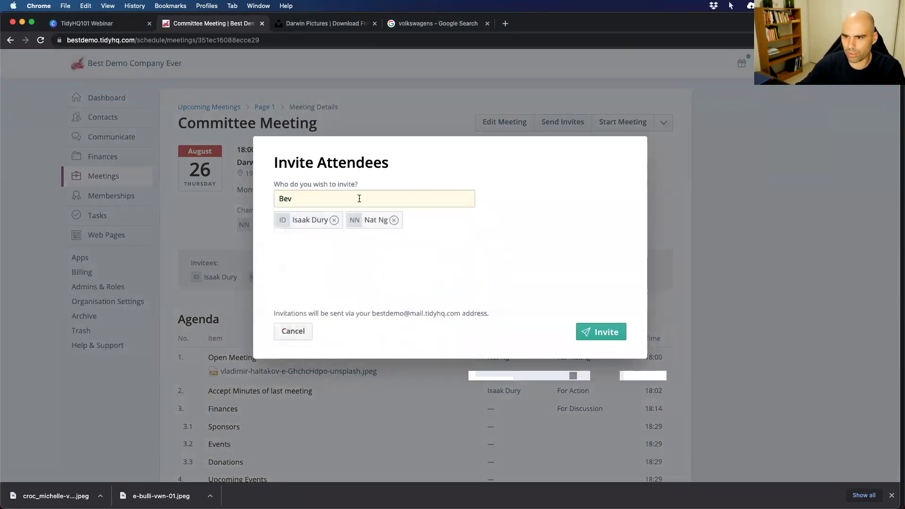
left_click_drag(276, 200, 289, 198)
key("BackSpace")
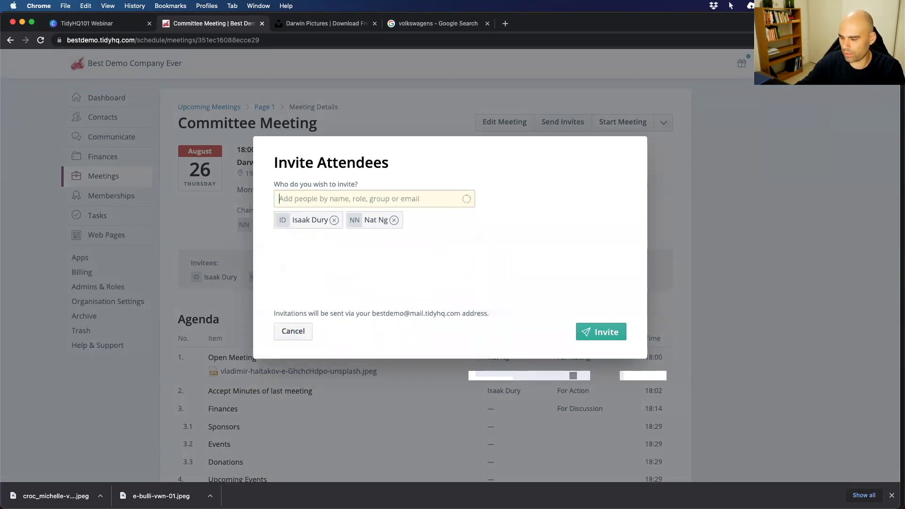
left_click(501, 216)
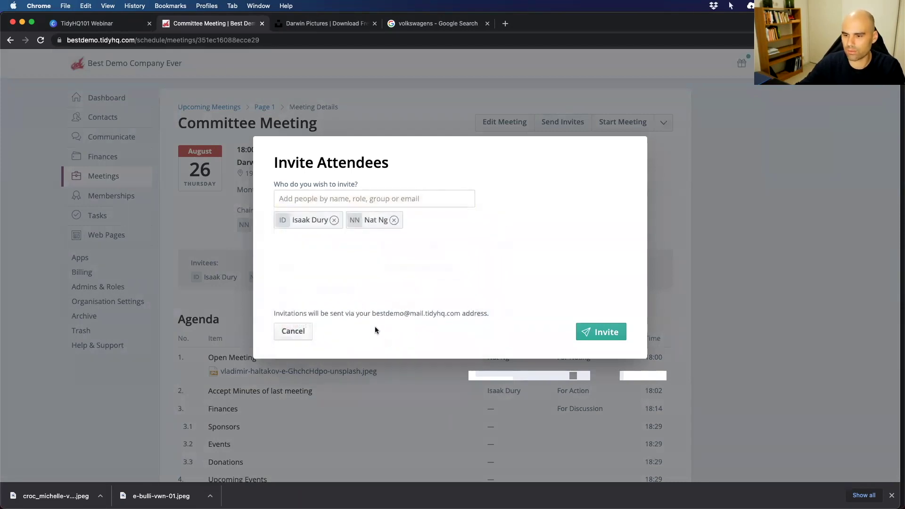
left_click(289, 332)
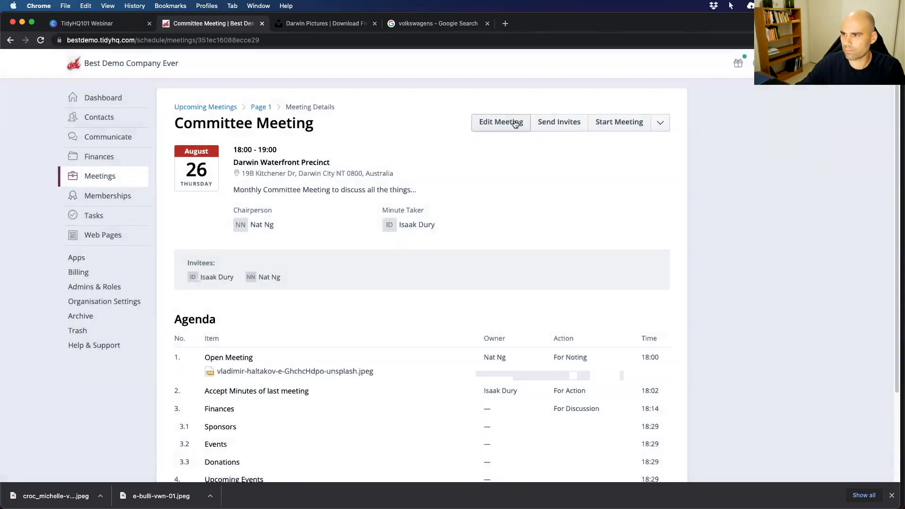
left_click(547, 123)
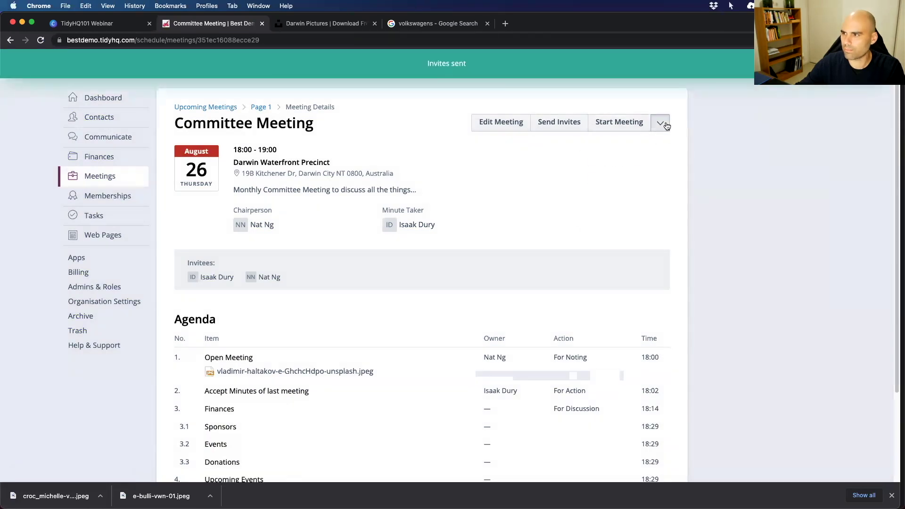
In Manage Invites, mark the chairperson attending and the minute taker maybe attending.
left_click(665, 125)
left_click(643, 142)
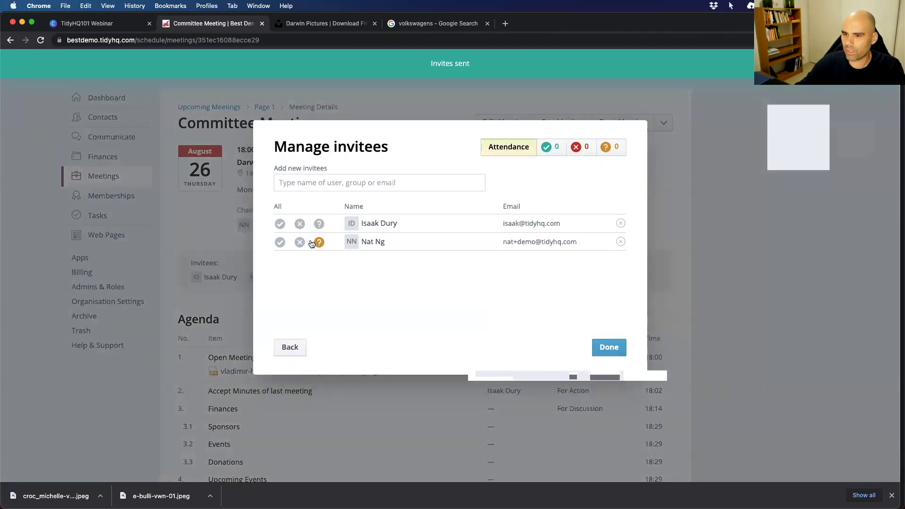
left_click(279, 224)
left_click(300, 242)
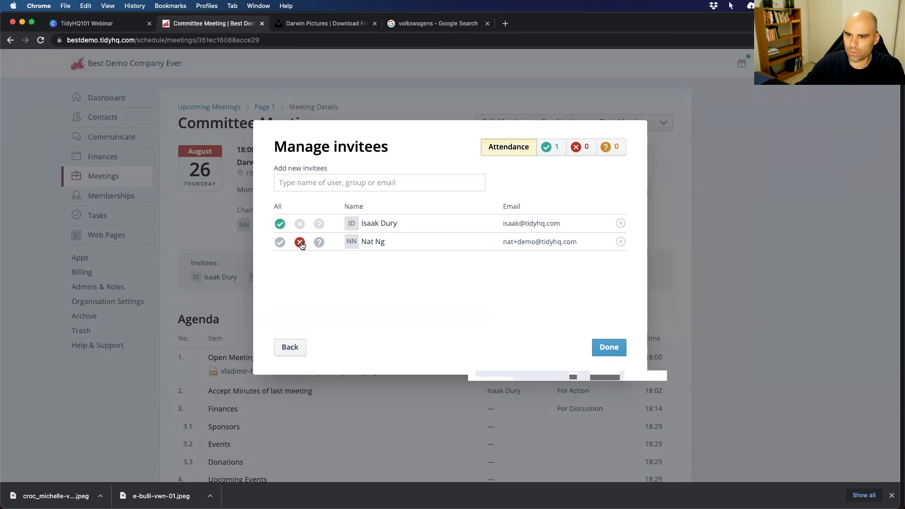
left_click(280, 242)
left_click(300, 223)
left_click(319, 224)
left_click(609, 347)
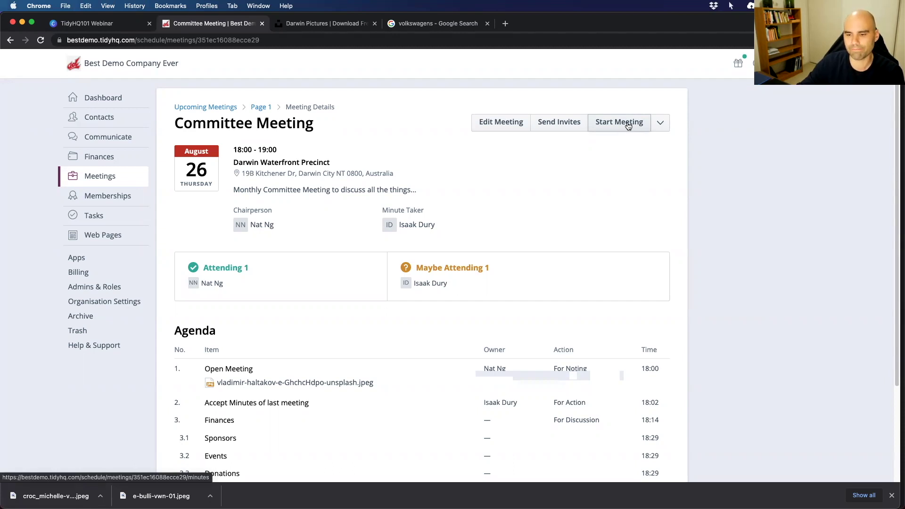
Start the meeting and note 'On-time, with water and muffins' plus a 'Next time' decision for Open Meeting.
left_click(627, 125)
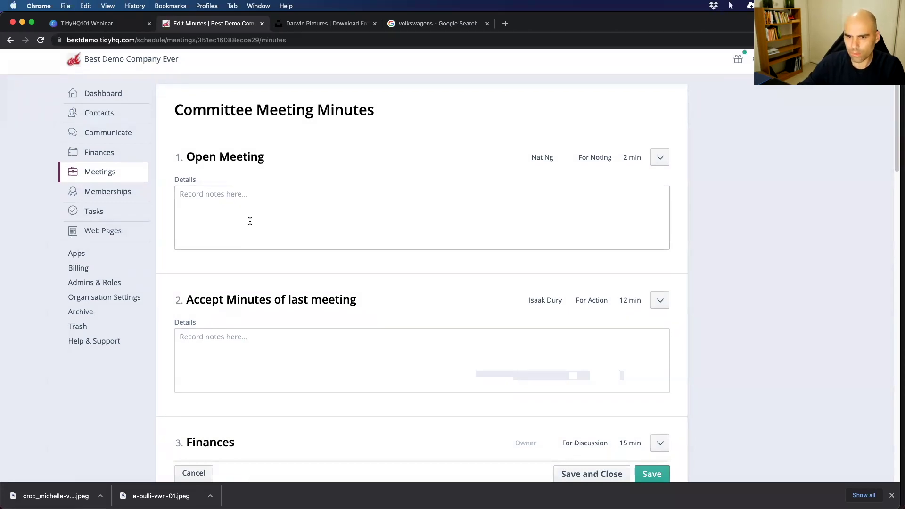
left_click(241, 196)
type("On ")
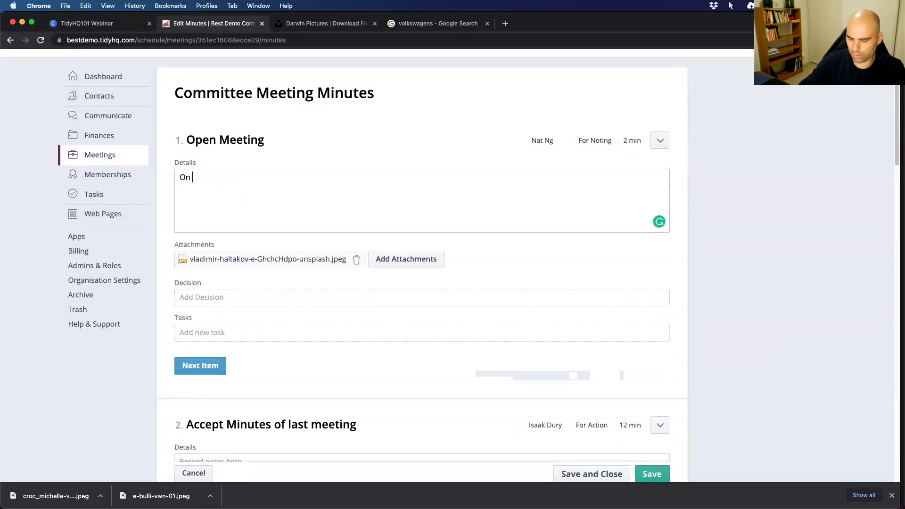
type("time, with wa")
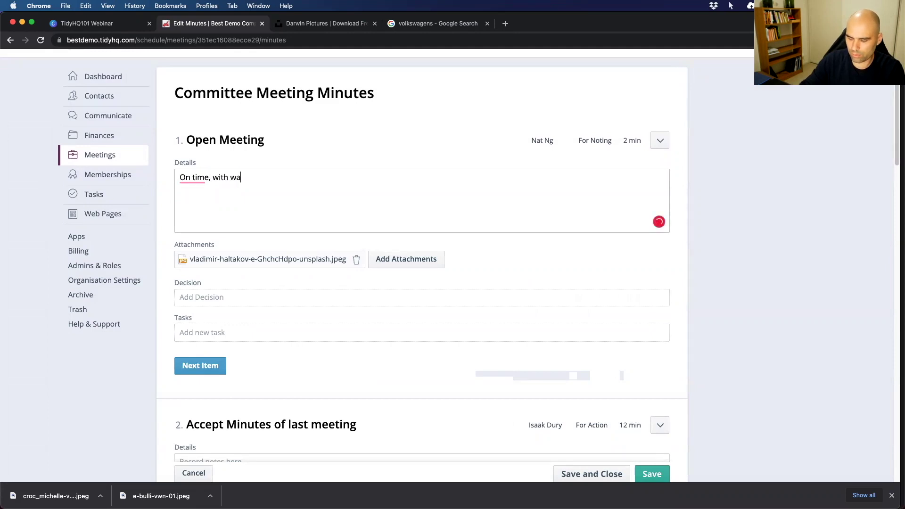
type("ter and muffins")
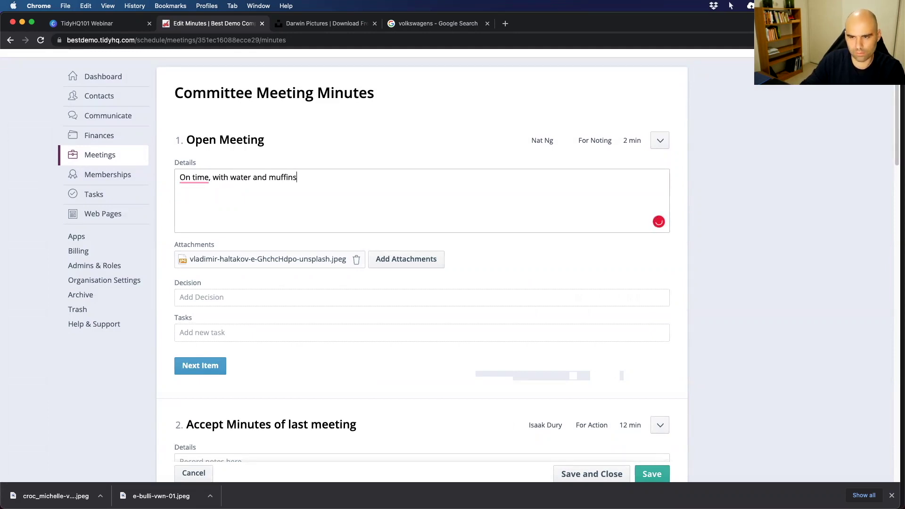
mouse_move(217, 172)
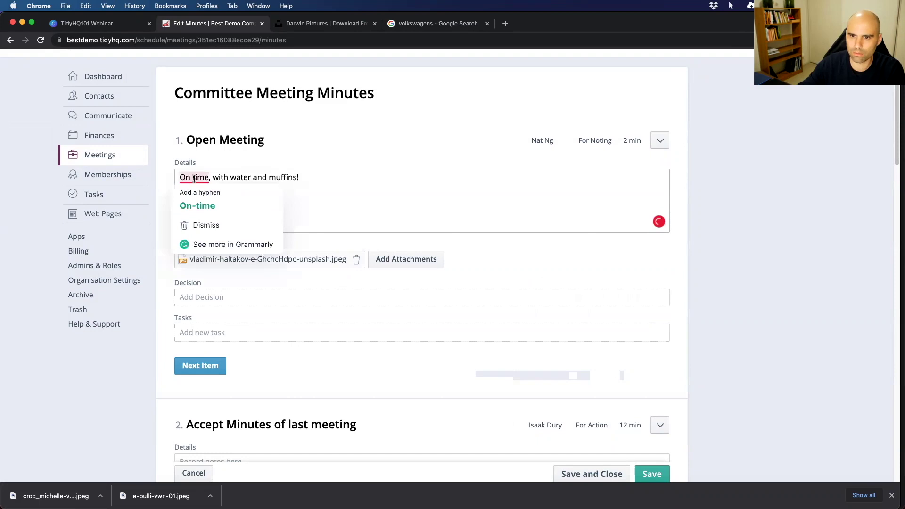
left_click(195, 206)
left_click(222, 206)
scroll(211, 250, "down", 3)
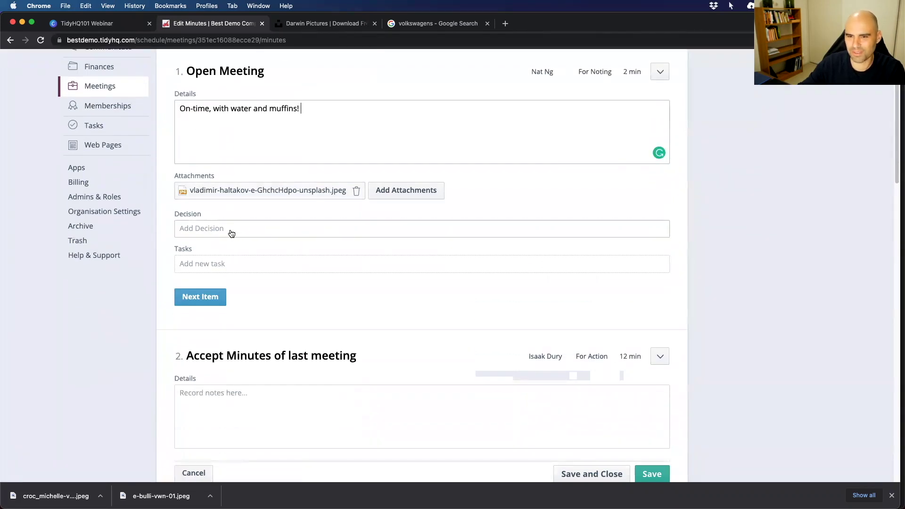
type("Next time Pizza!")
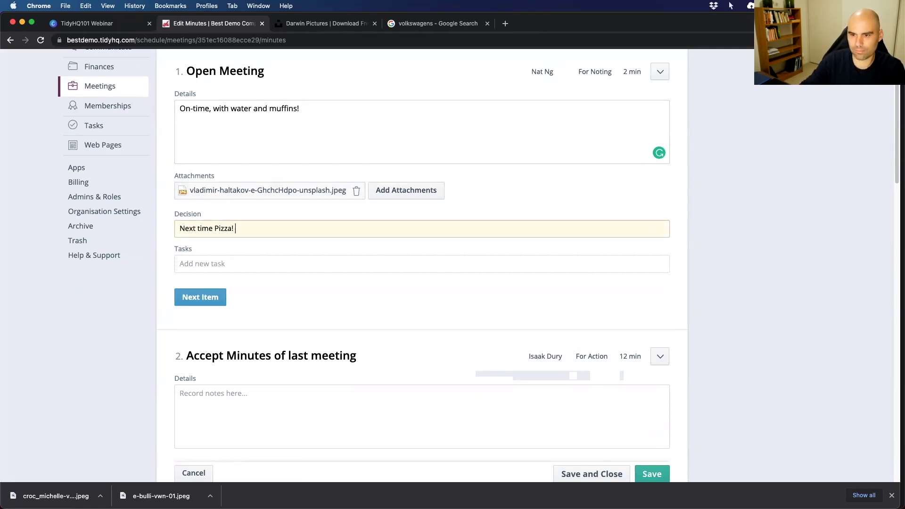
scroll(222, 270, "down", 6)
scroll(245, 233, "up", 3)
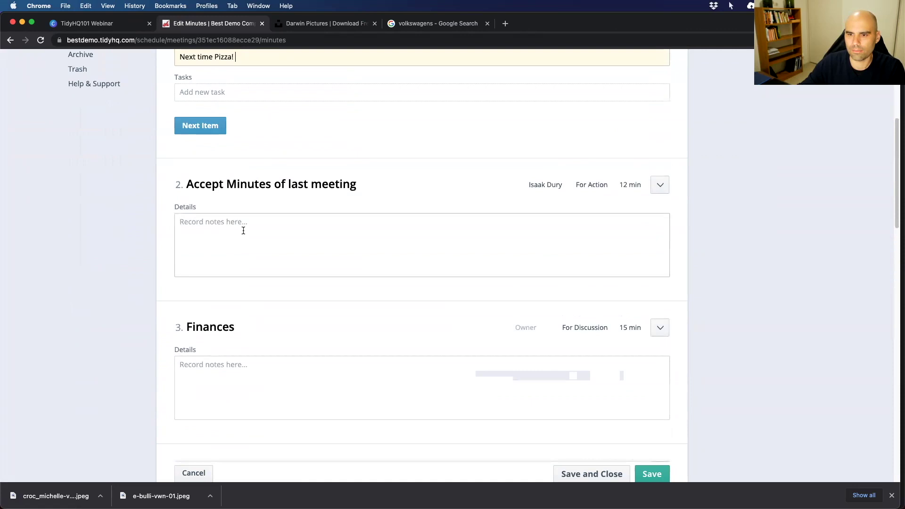
Enter the mover and seconder as the Accept Minutes of last meeting decision.
left_click(259, 236)
left_click(209, 336)
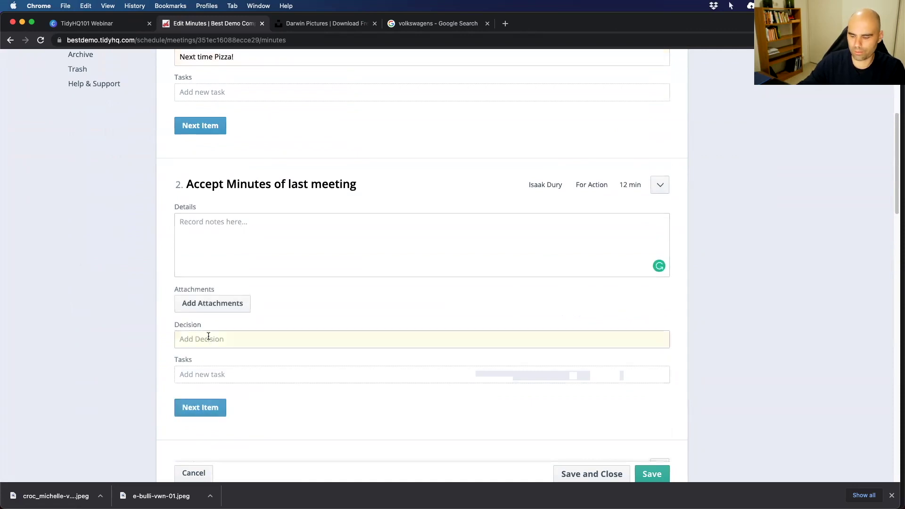
type("Mo")
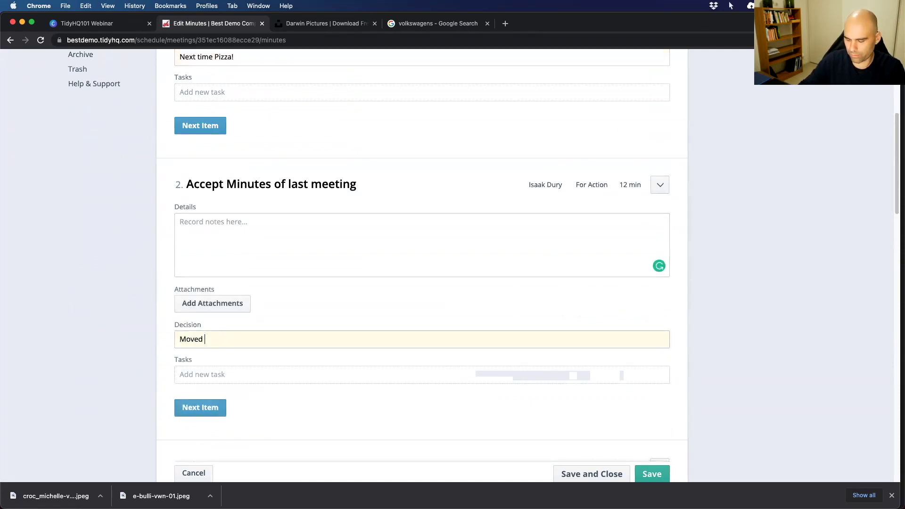
type("ved: Nat Seconded")
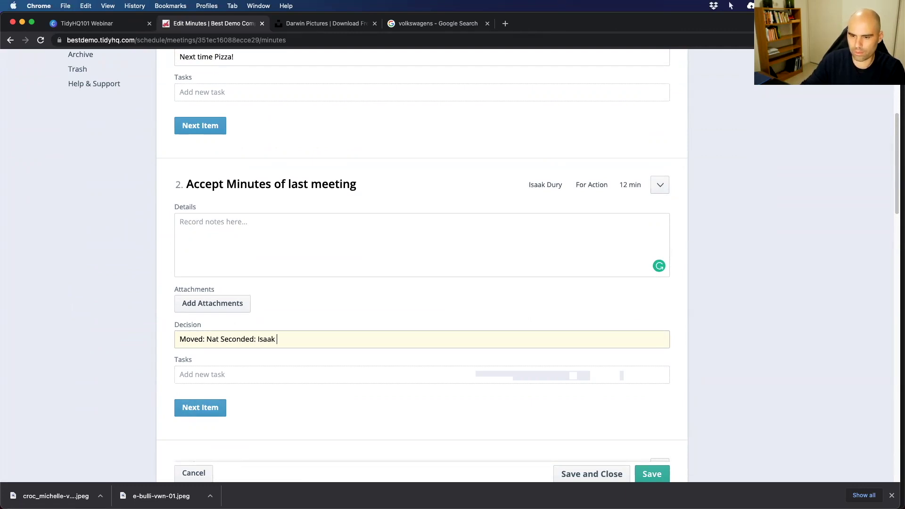
type(": Isaak")
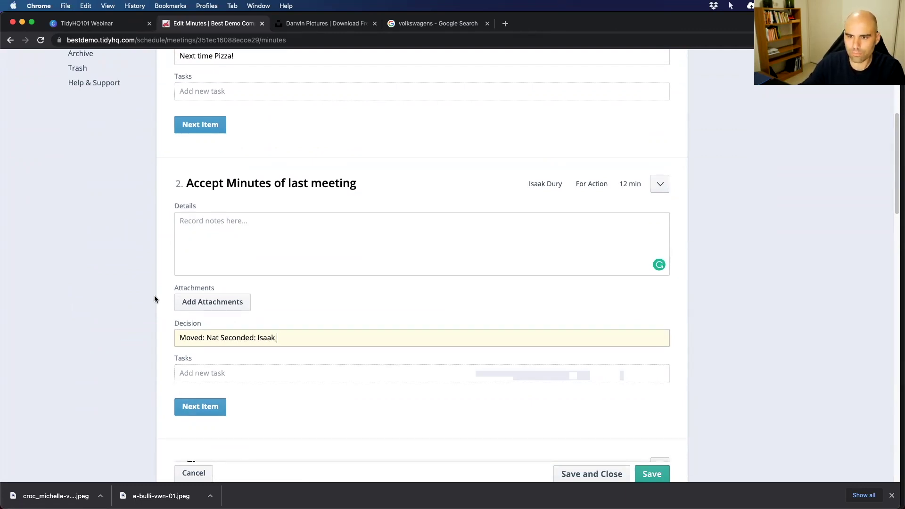
scroll(154, 295, "down", 3)
scroll(168, 180, "down", 2)
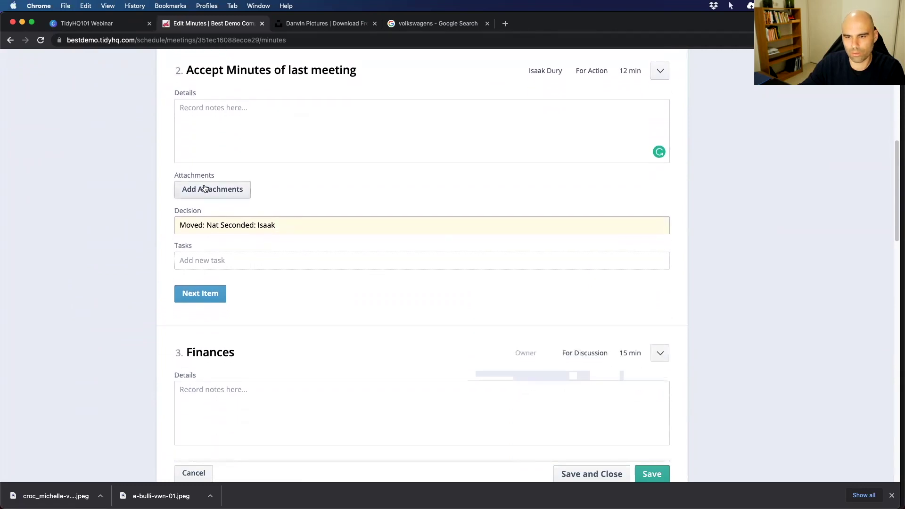
Note 'We viewed the finance report' under Finances and add a task to confirm its upload.
left_click(200, 293)
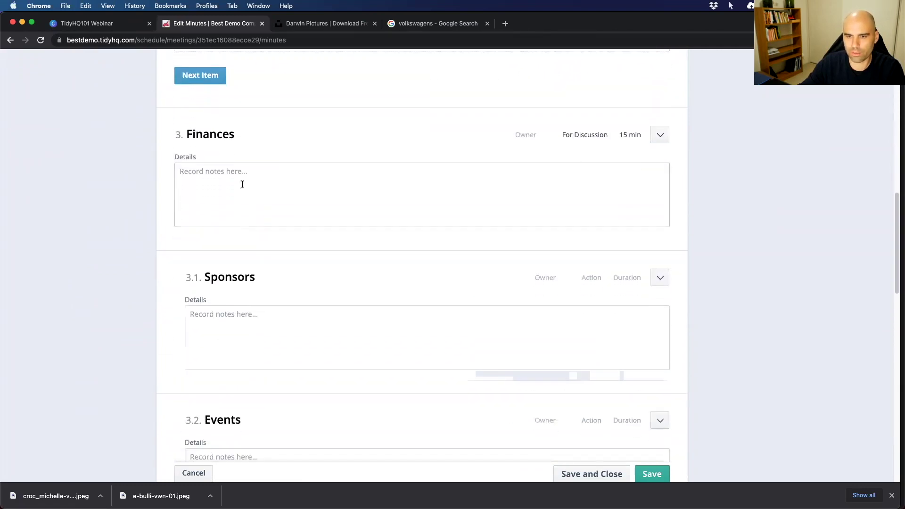
type("We viewed the")
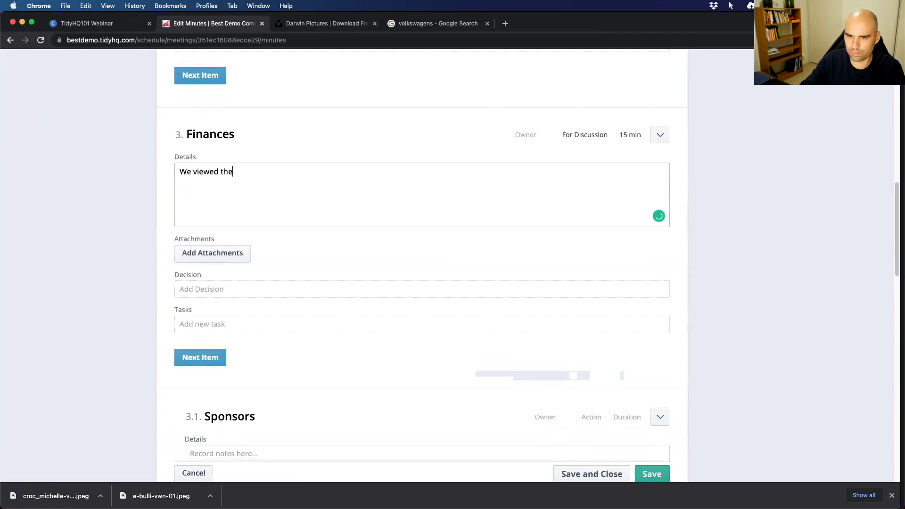
type(" finance report")
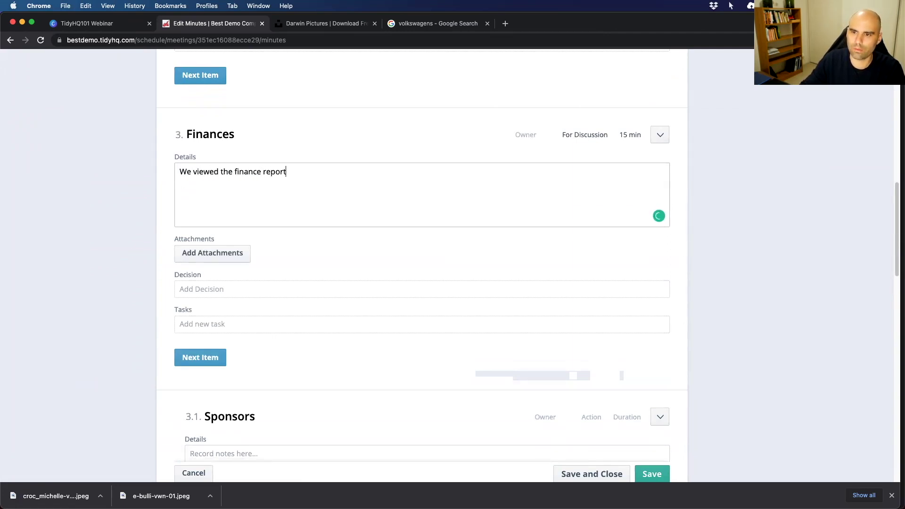
left_click(273, 325)
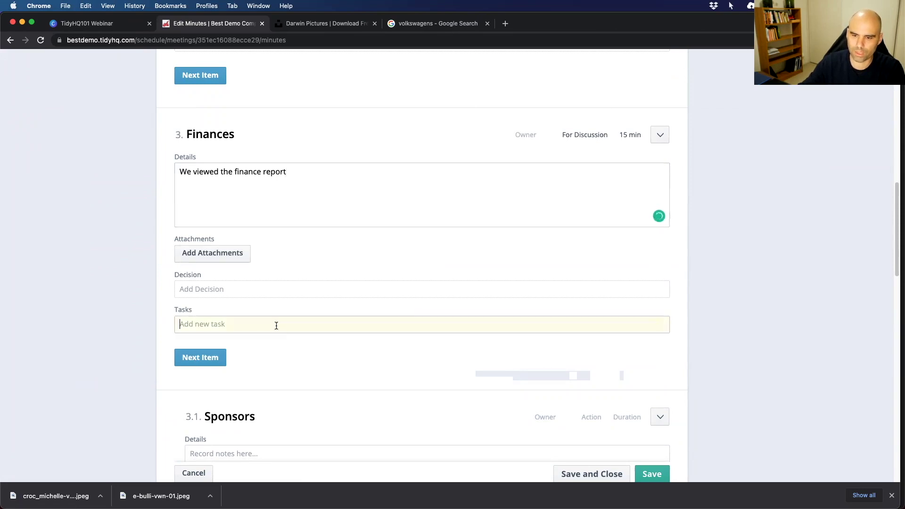
type("Nat to make sure")
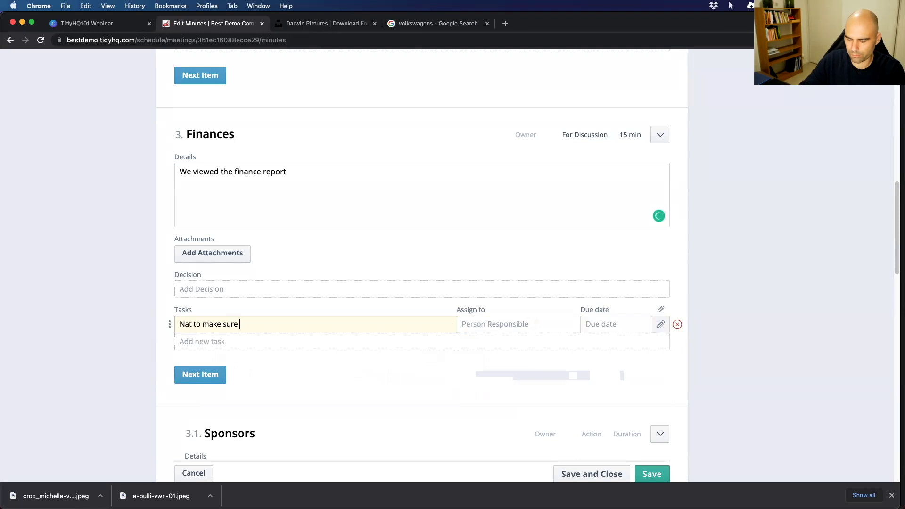
type(" the finan")
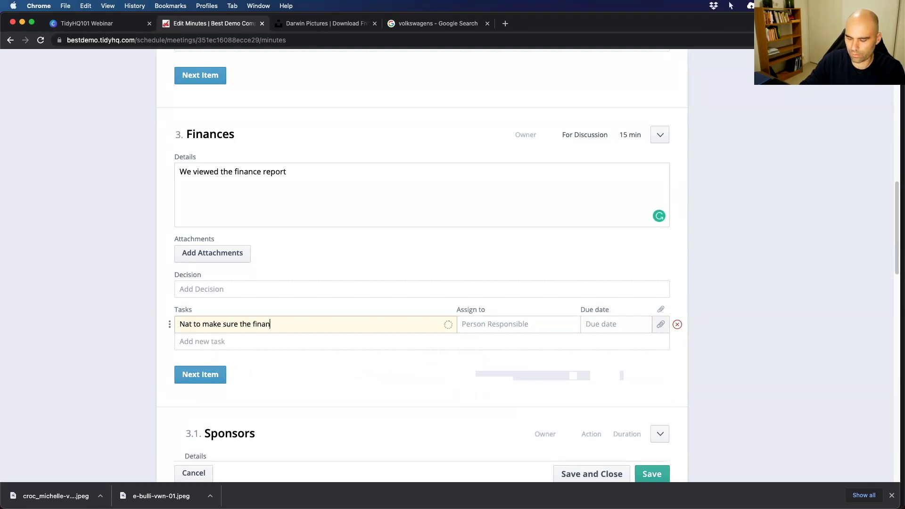
type("ce report has been uploaded")
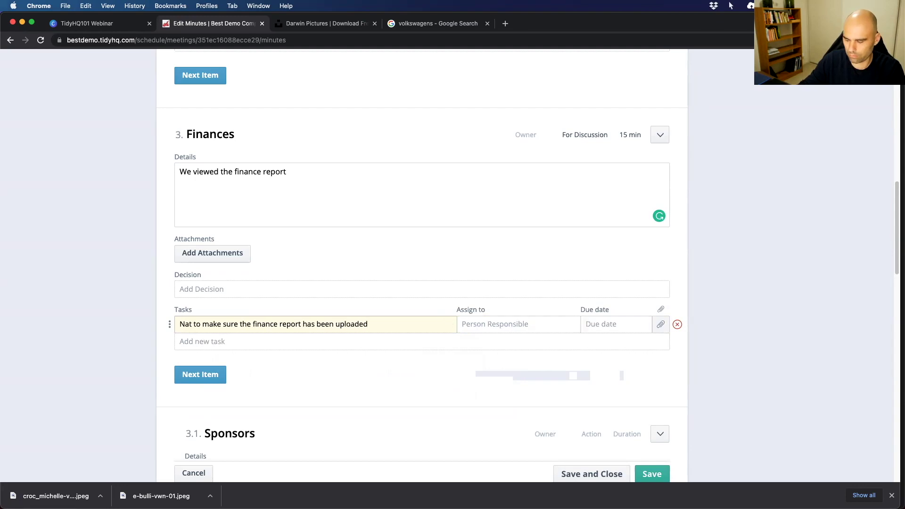
Assign the task to the suggested member, due 25 Aug 2021.
left_click(508, 322)
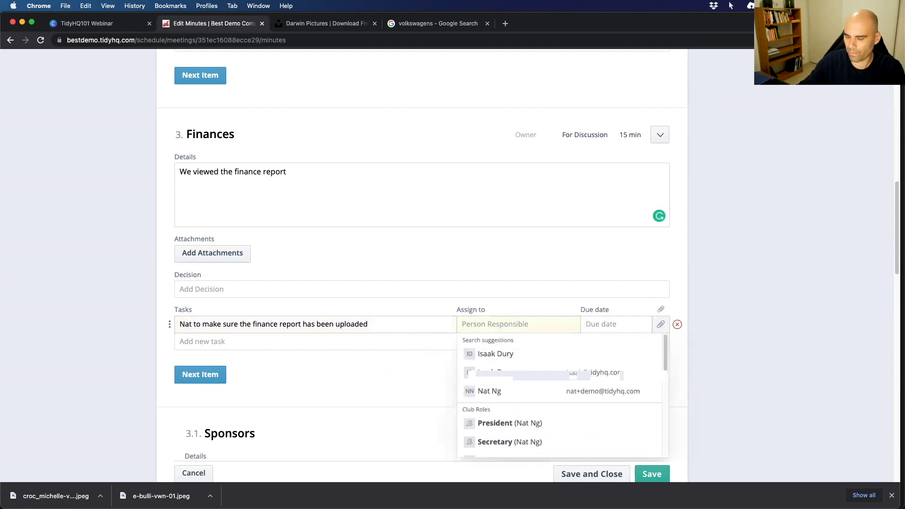
type("Nat")
left_click(516, 354)
left_click(610, 324)
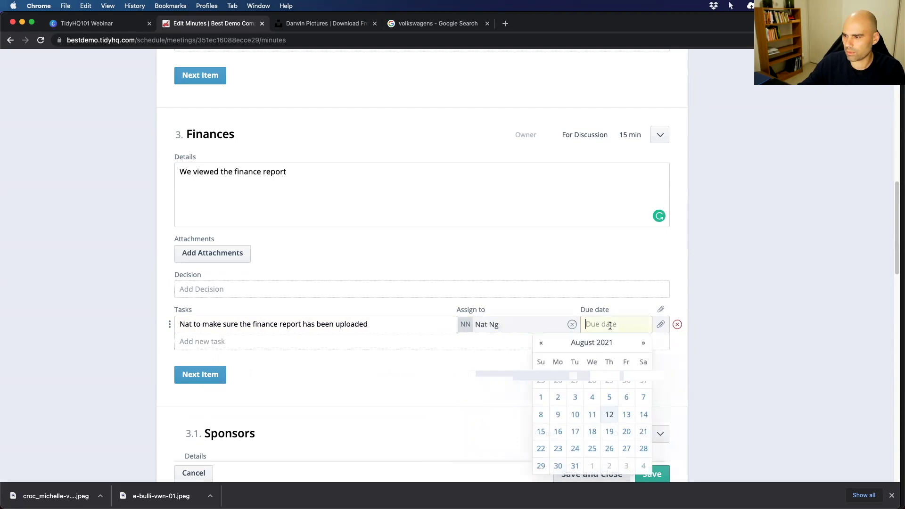
left_click(592, 448)
scroll(456, 409, "down", 5)
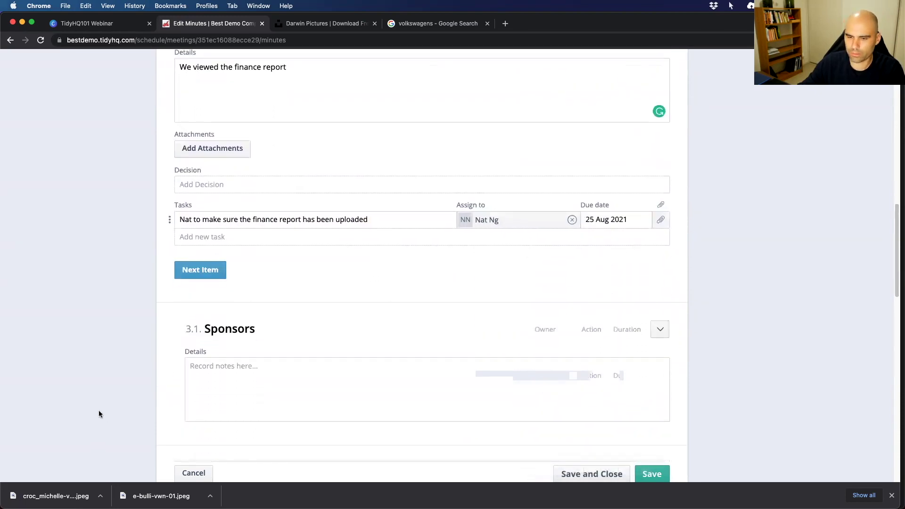
scroll(94, 398, "down", 10)
scroll(244, 287, "down", 5)
scroll(244, 287, "up", 18)
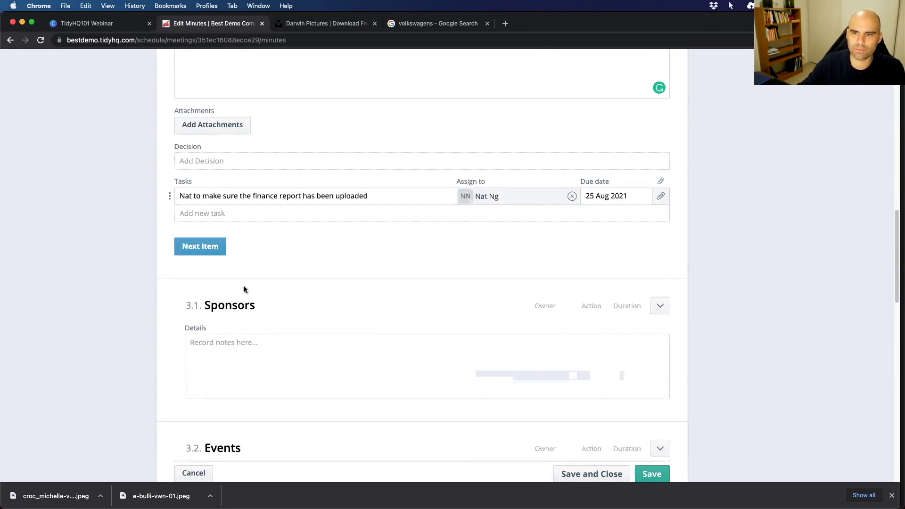
scroll(246, 288, "up", 2)
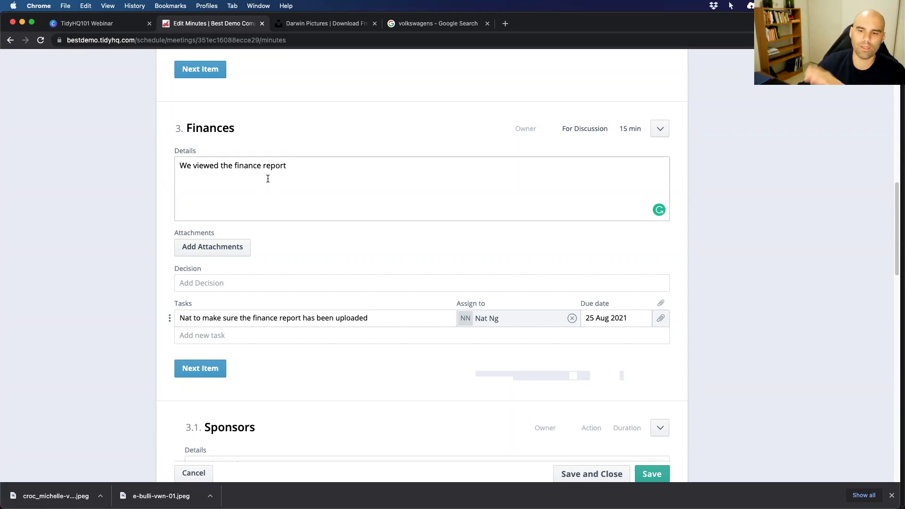
scroll(275, 234, "down", 6)
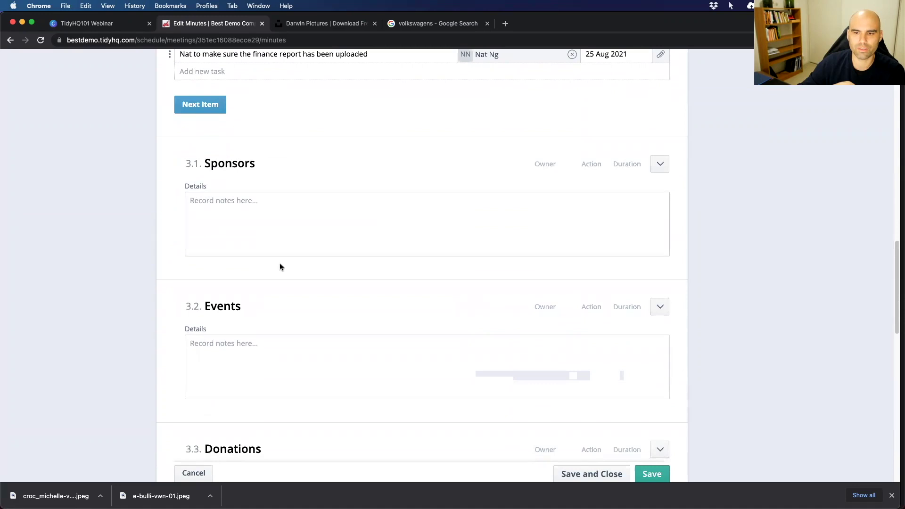
left_click(256, 206)
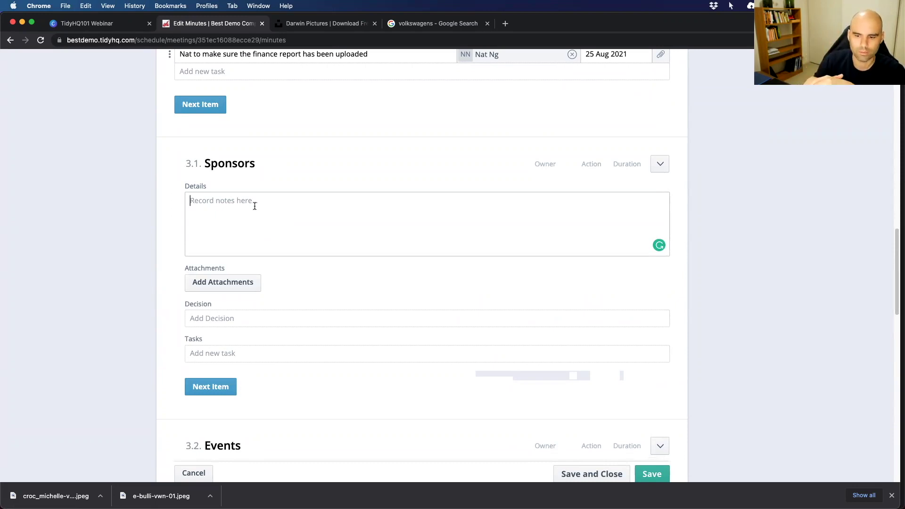
scroll(285, 287, "down", 7)
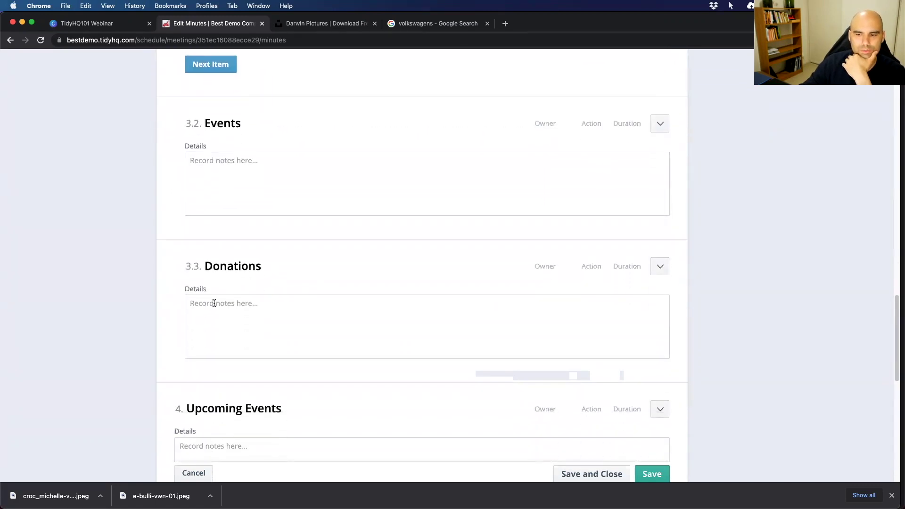
left_click(208, 307)
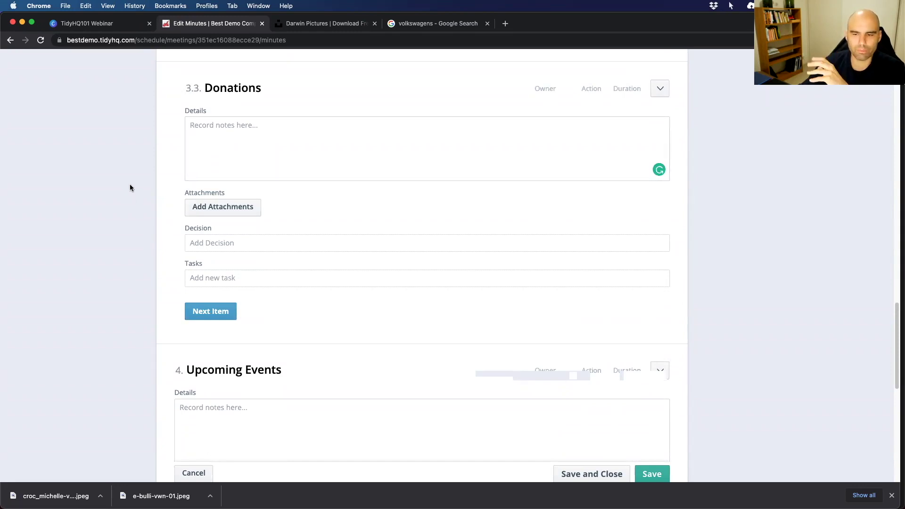
scroll(84, 294, "down", 10)
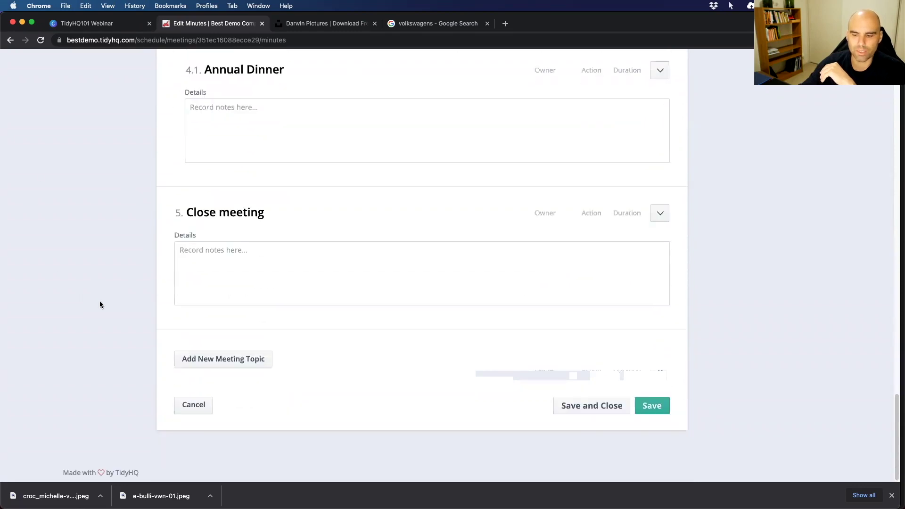
Write the Close meeting notes about closing the meeting with a thump of the fist.
left_click(201, 262)
type("Nat closed the me")
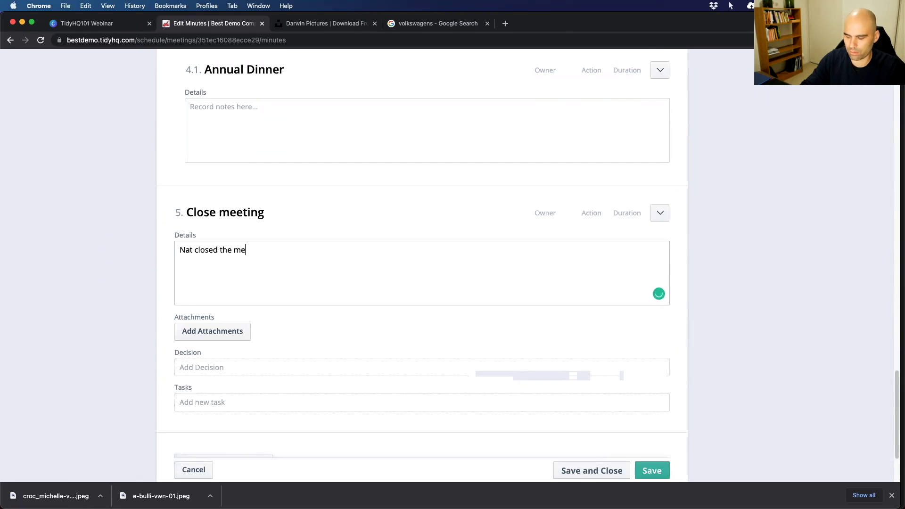
type("eting with a thump of her fist!")
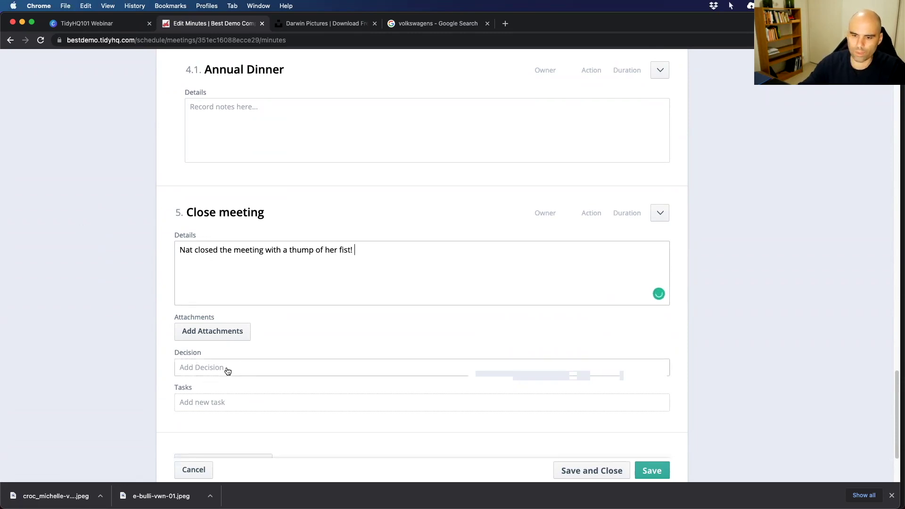
left_click(227, 368)
scroll(148, 395, "down", 3)
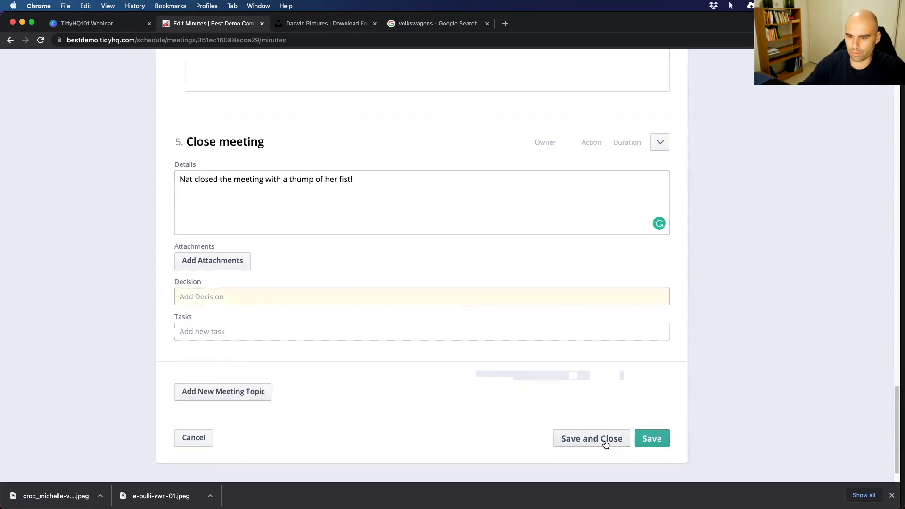
Save and close the minutes, then open Print Details as a PDF.
left_click(583, 441)
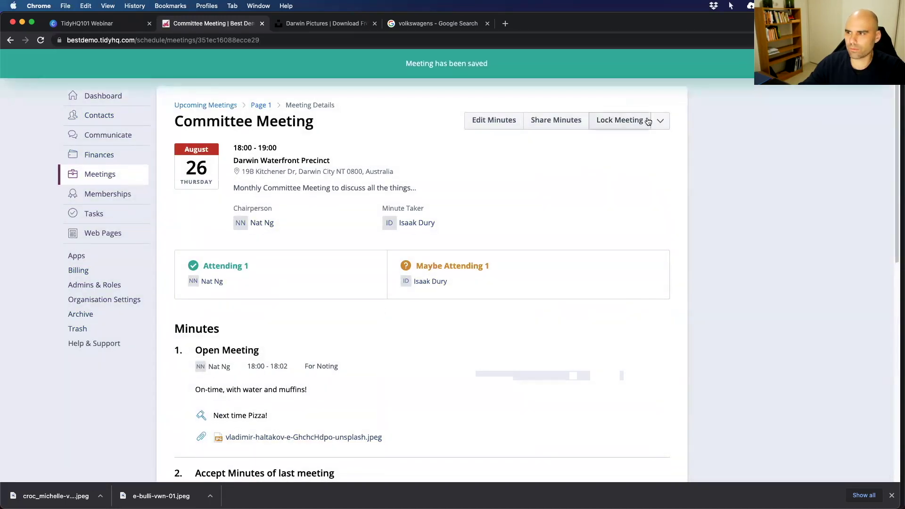
left_click(660, 121)
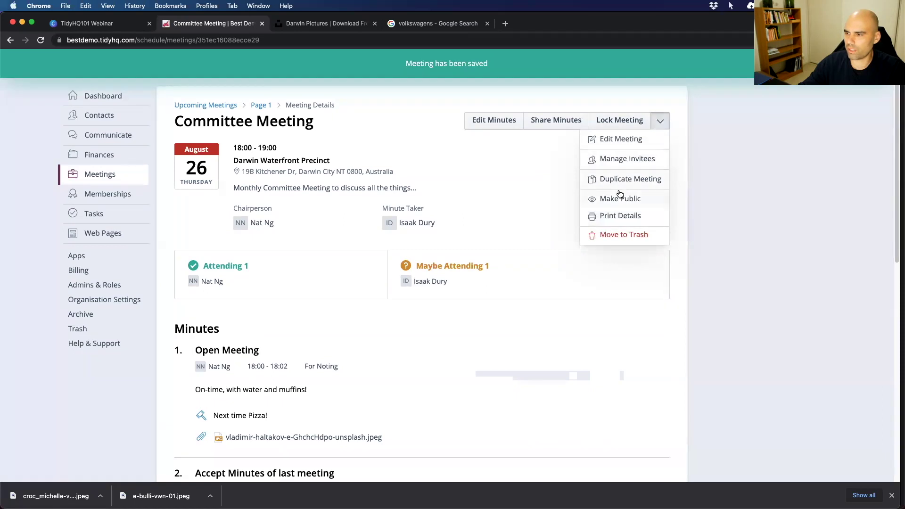
left_click(613, 218)
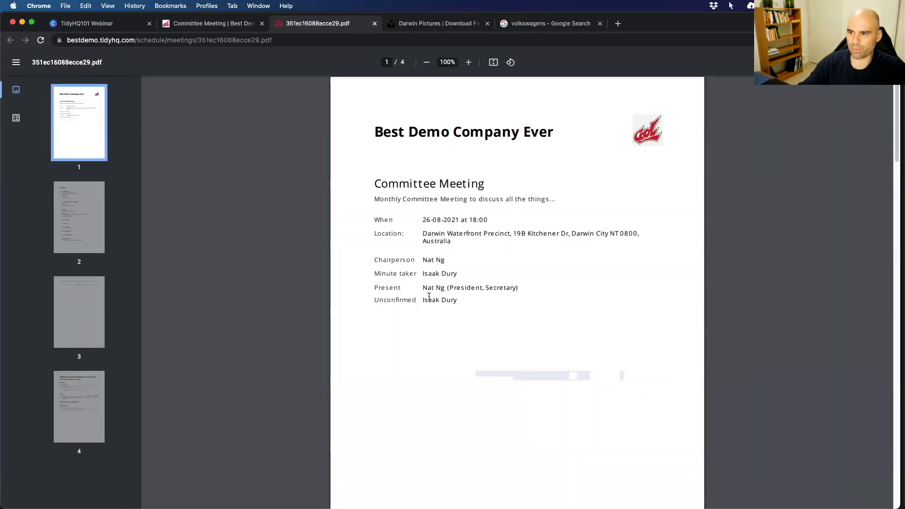
Review the minutes PDF from page 2 through the summary page, viewing the attached beach photo.
left_click(67, 216)
scroll(568, 268, "down", 3)
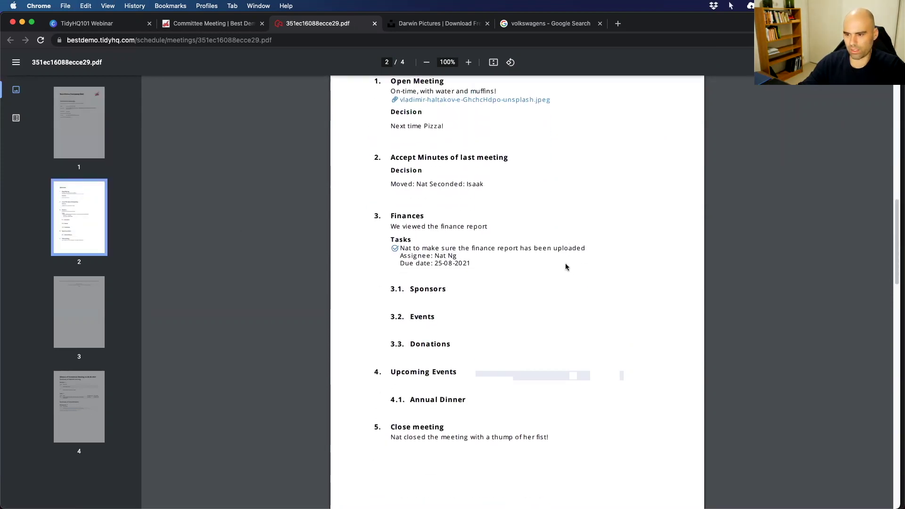
scroll(563, 263, "up", 2)
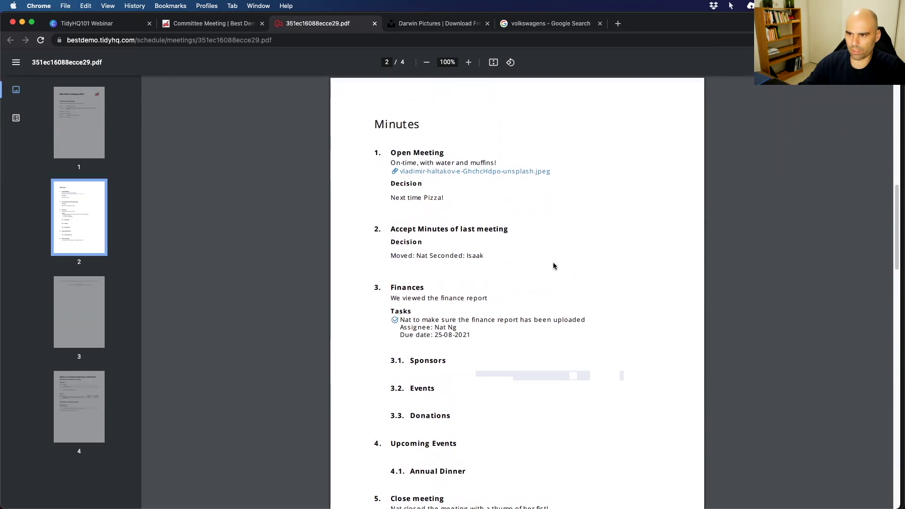
scroll(553, 263, "down", 3)
scroll(398, 311, "down", 12)
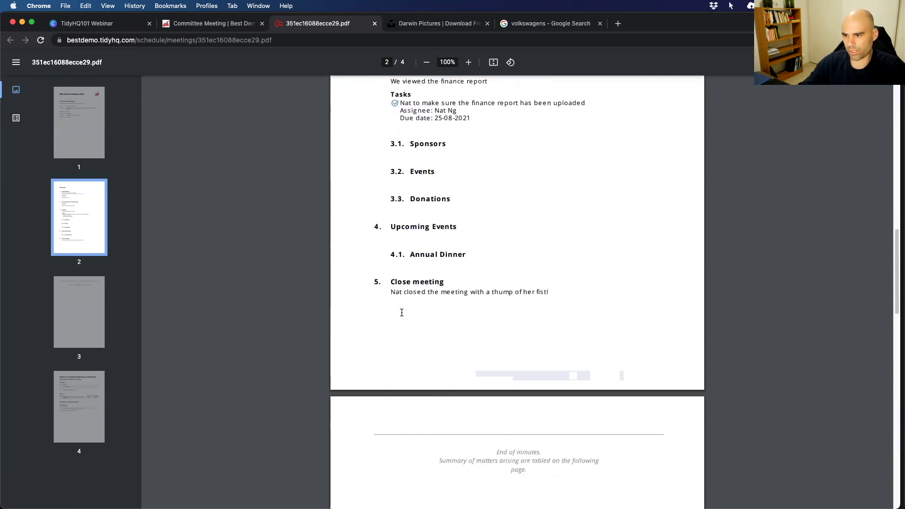
scroll(472, 212, "down", 9)
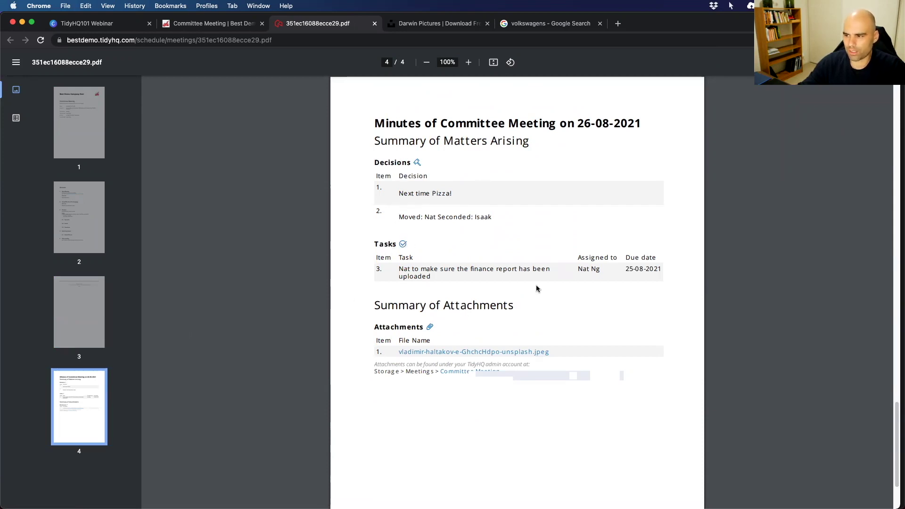
left_click(417, 355)
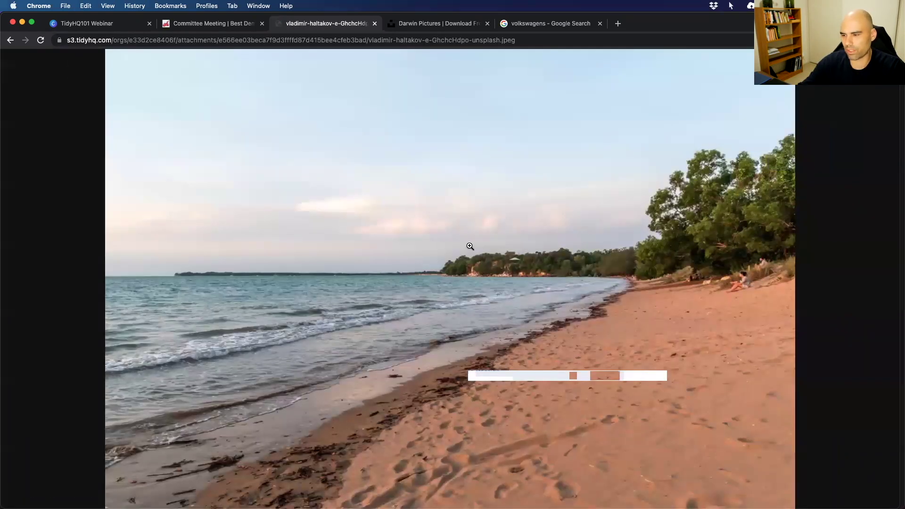
left_click(10, 40)
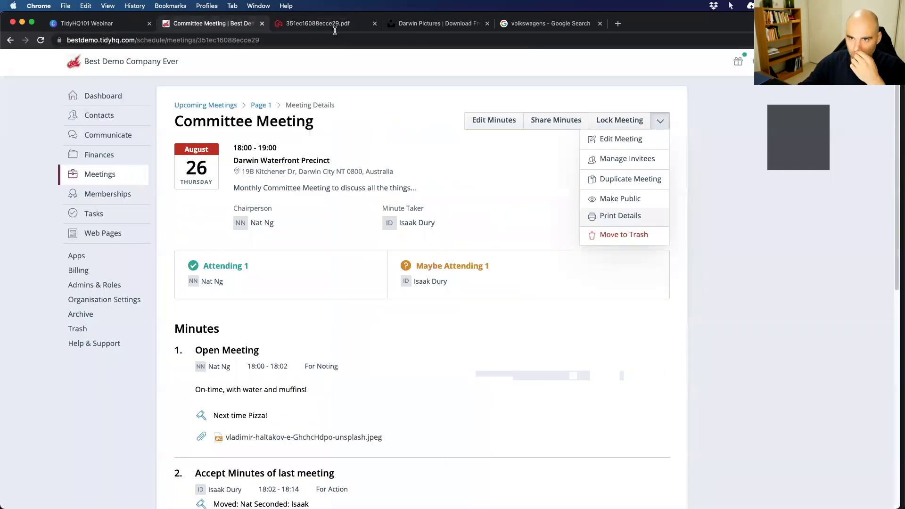
Share the Committee Meeting minutes with the meeting's listed invitees.
key("ctrl+shift+Tab")
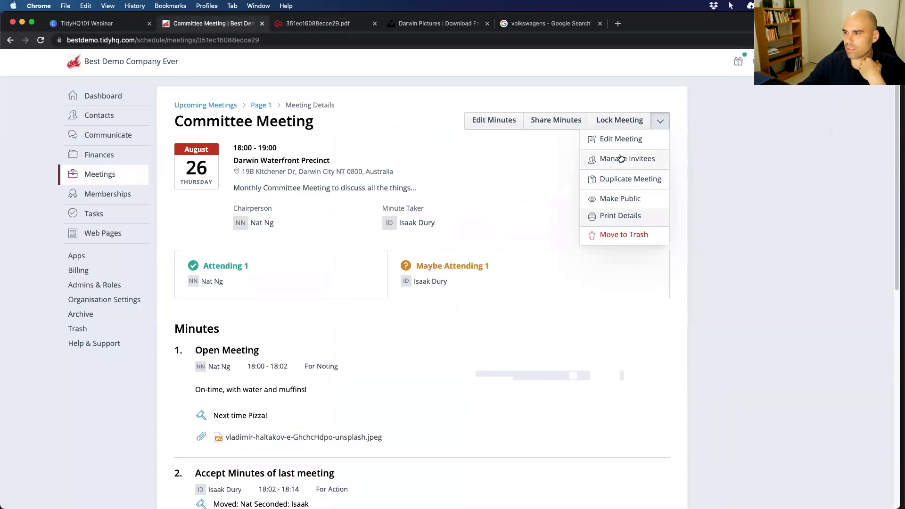
left_click(566, 123)
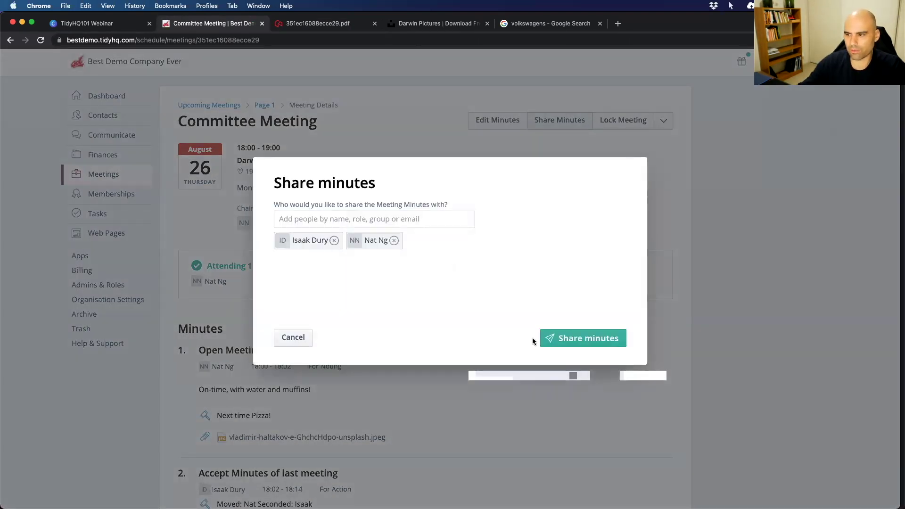
left_click(567, 338)
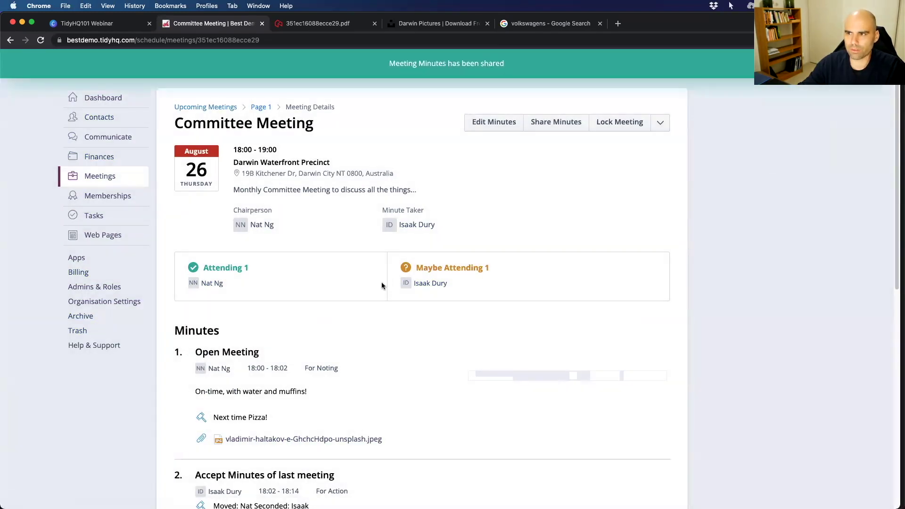
Show My Tasks with the finance report upload task due 25-08-2021.
scroll(374, 280, "down", 4)
scroll(374, 280, "down", 5)
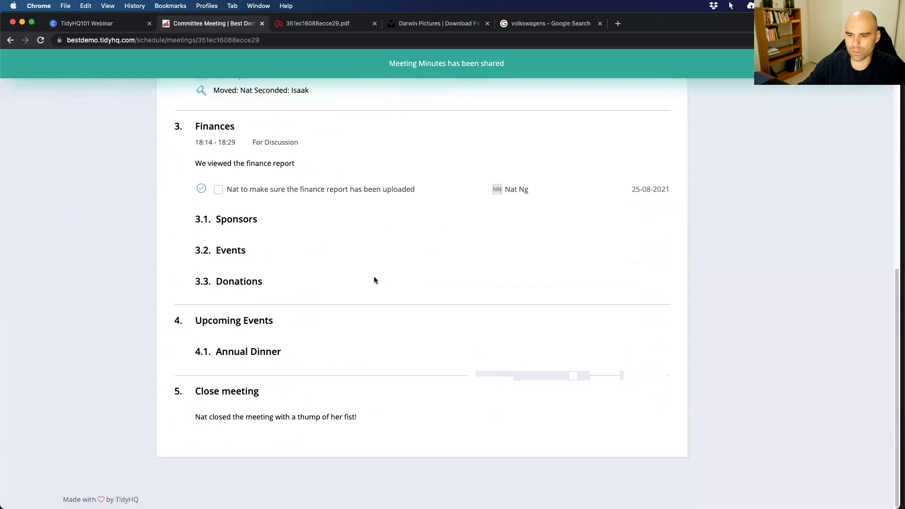
scroll(373, 281, "up", 10)
mouse_move(128, 150)
mouse_move(91, 216)
left_click(172, 250)
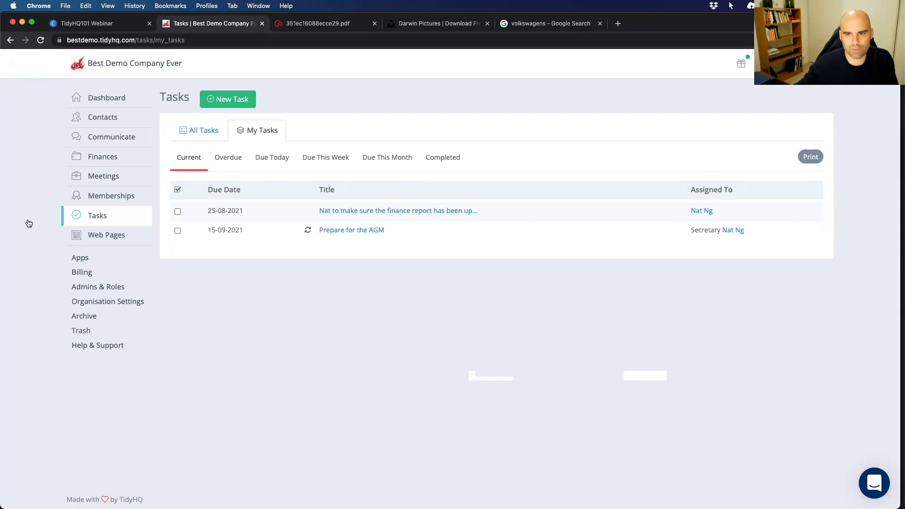
Show the All Tasks list for the club, then return to the TidyHQ101 Webinar slides.
left_click(196, 132)
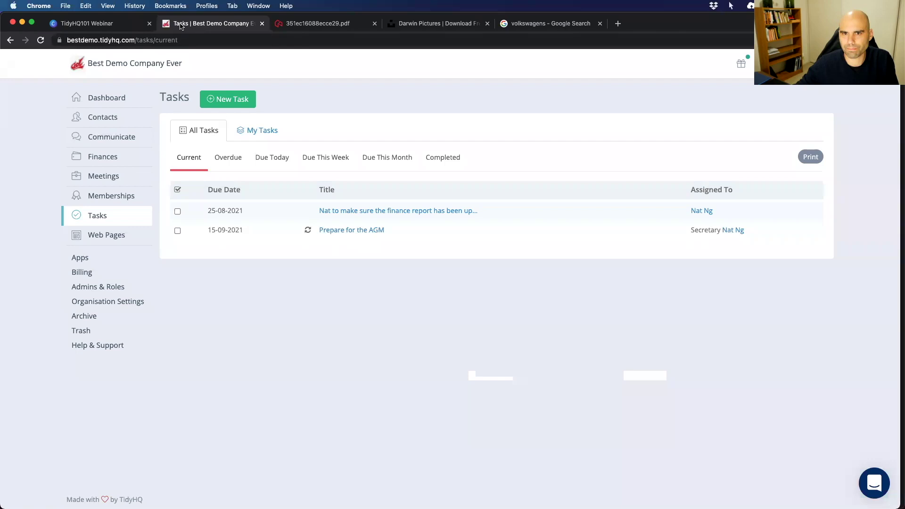
left_click(113, 23)
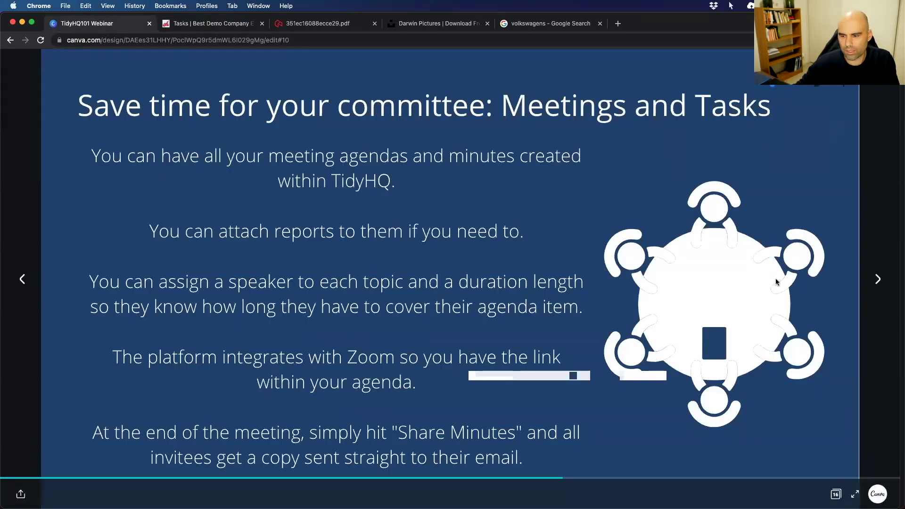
Advance to the Tasks slide on assigning volunteers and due-date reminders.
left_click(878, 280)
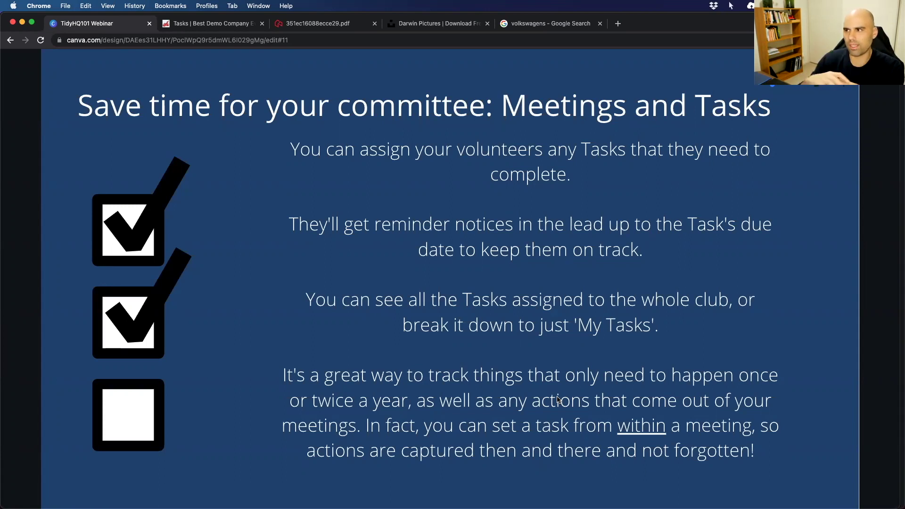
Advance to the 'The $$ side: Finances and Shop' slide on finance tracking and invoices.
left_click(843, 292)
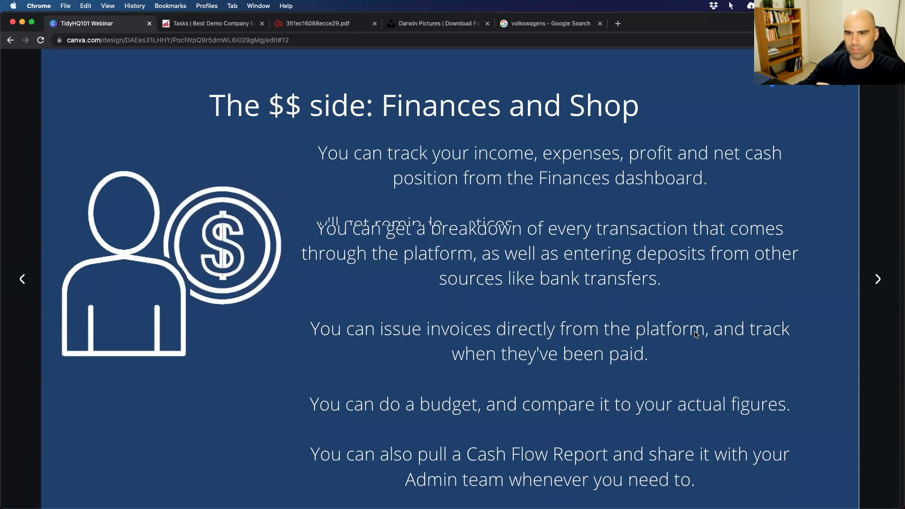
Advance to slide 13, presenting the shop's merchandise sales and order tracking.
left_click(873, 286)
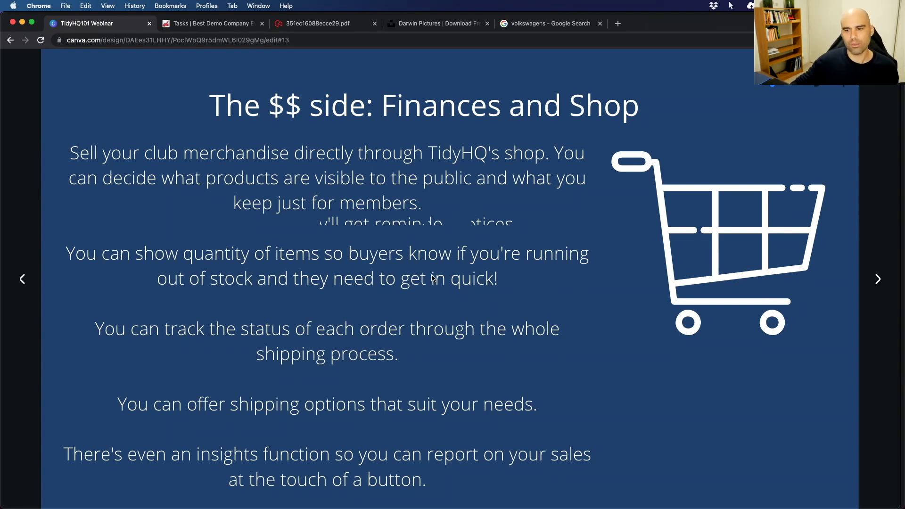
Advance to slide 14, 'The boring but necessary bits' on organisation settings.
key("Right")
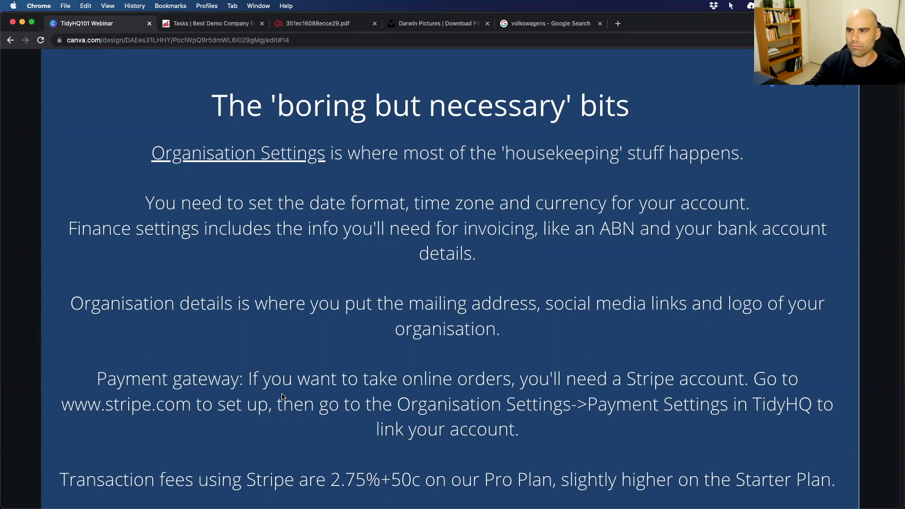
Step through the 'We're here to help' slide to the closing 'Thank you for joining us!' slide.
left_click(874, 280)
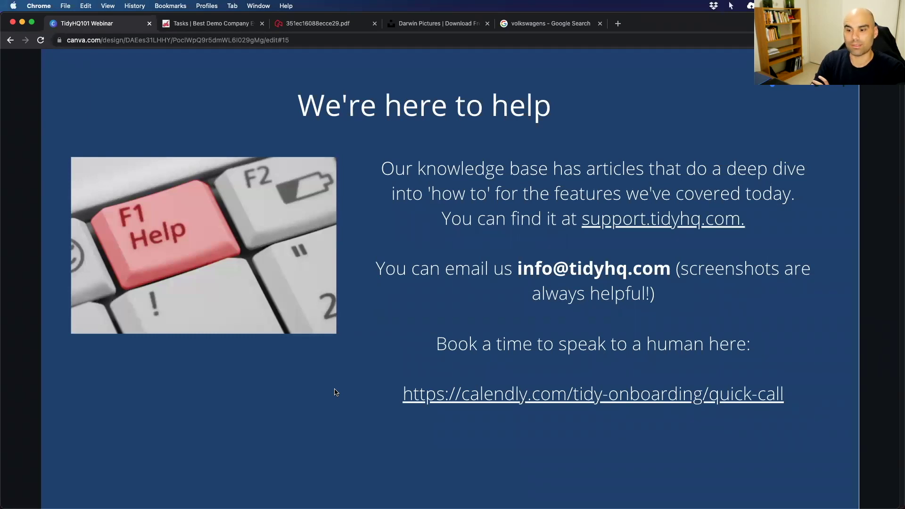
left_click(855, 265)
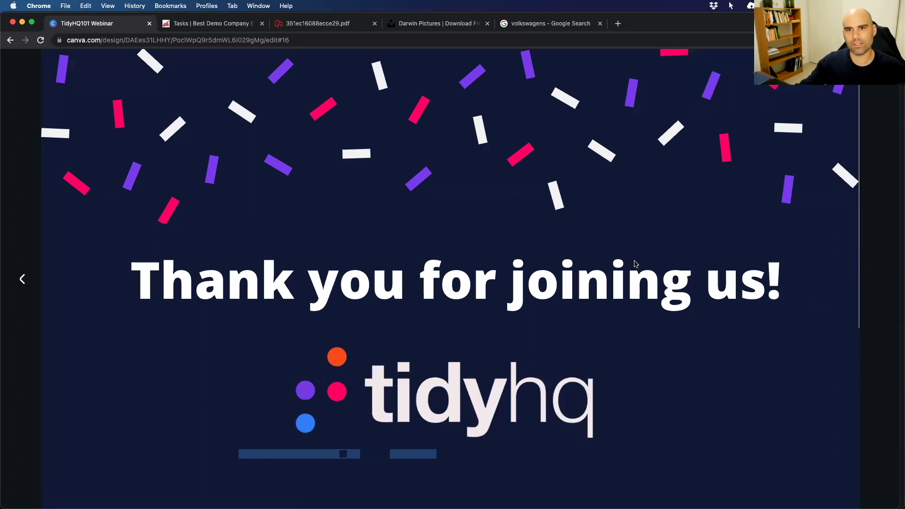